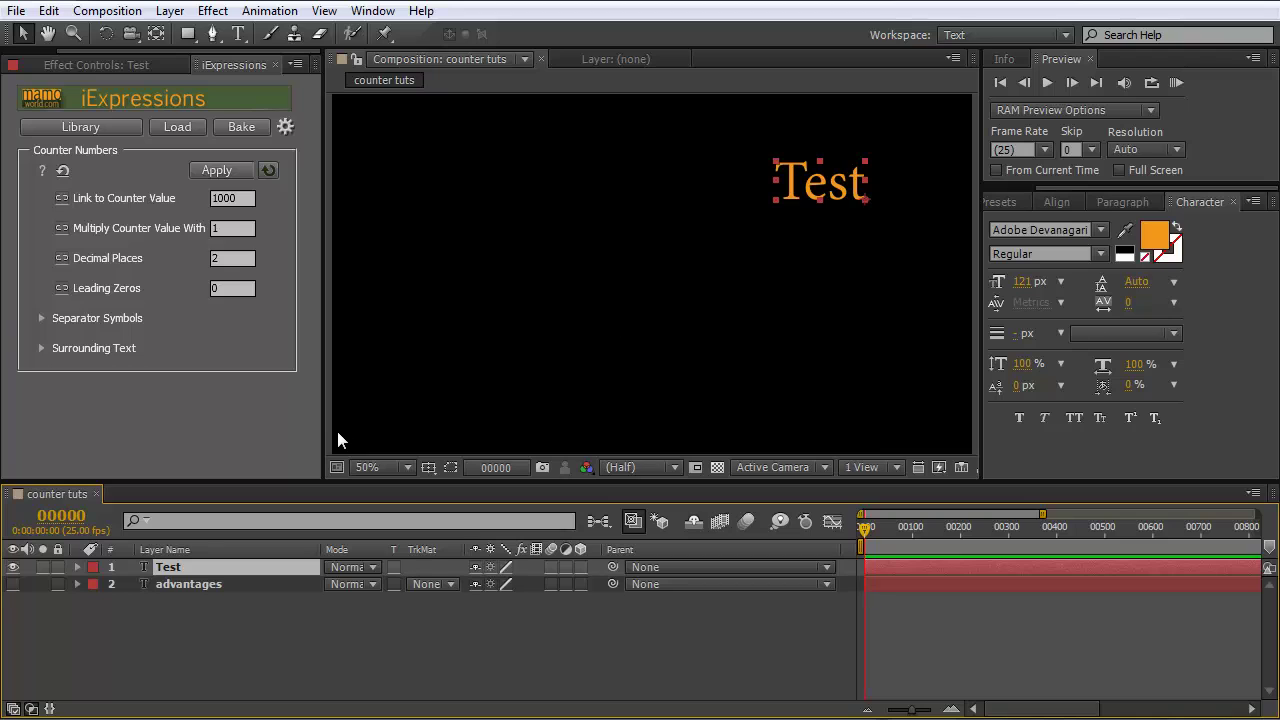
Step: Apply the Counter Numbers expression to the Test text layer with its default counter value of 1000
{"action": "left_click", "coordinate": [13, 584]}
{"action": "left_click", "coordinate": [13, 585]}
{"action": "left_click", "coordinate": [217, 167]}
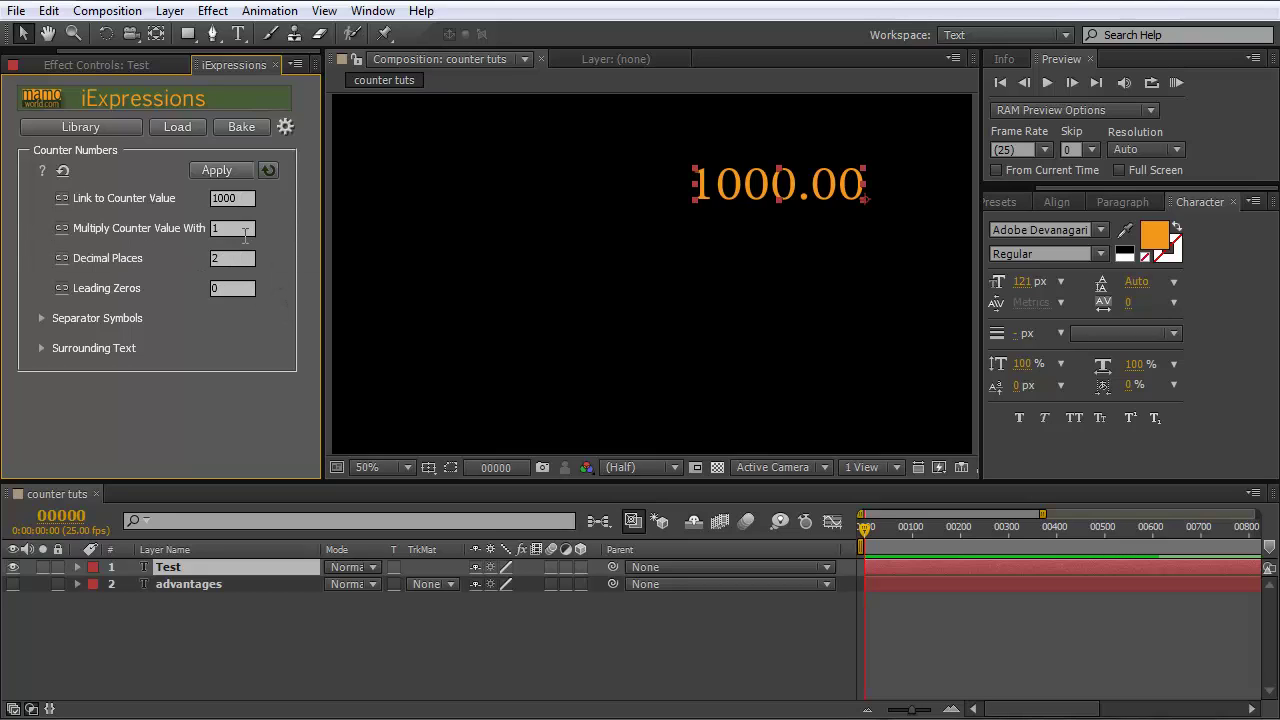
Step: Set the linked counter value to 500, reapply the expression to the Test layer, and deselect the layer
{"action": "left_click", "coordinate": [246, 199]}
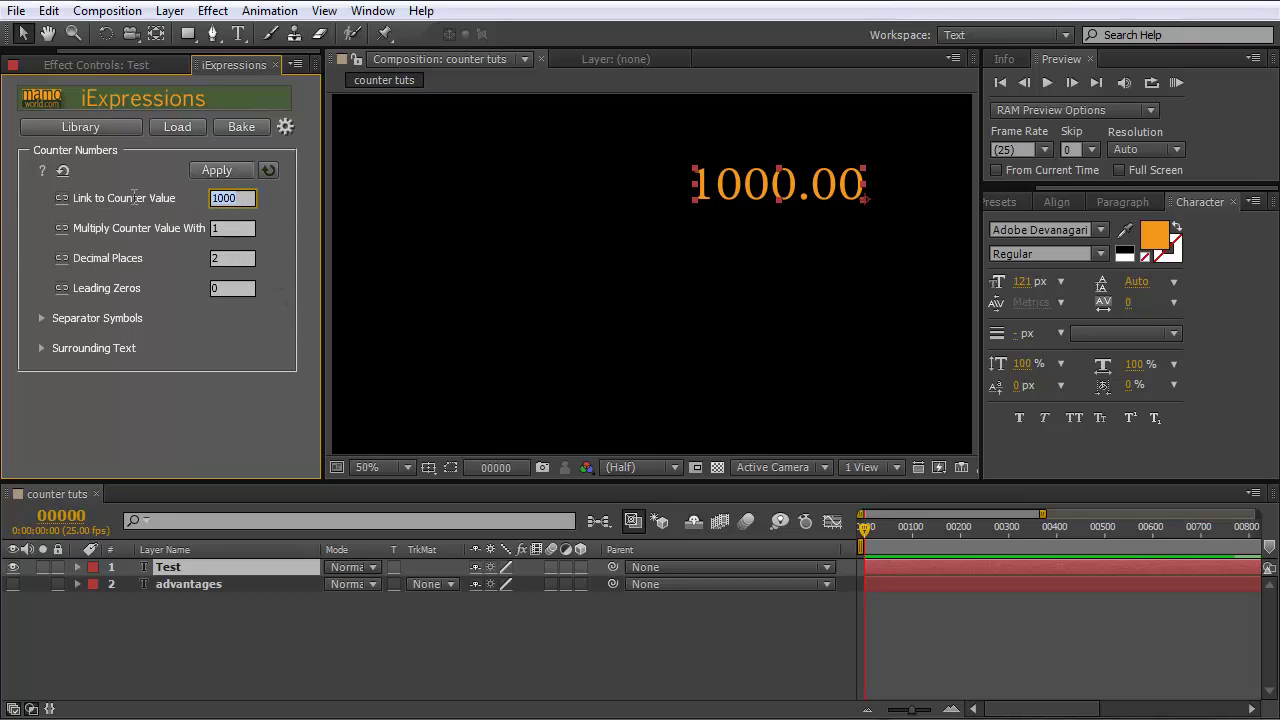
{"action": "mouse_move", "coordinate": [176, 198]}
{"action": "type", "text": "500."}
{"action": "left_click", "coordinate": [228, 170]}
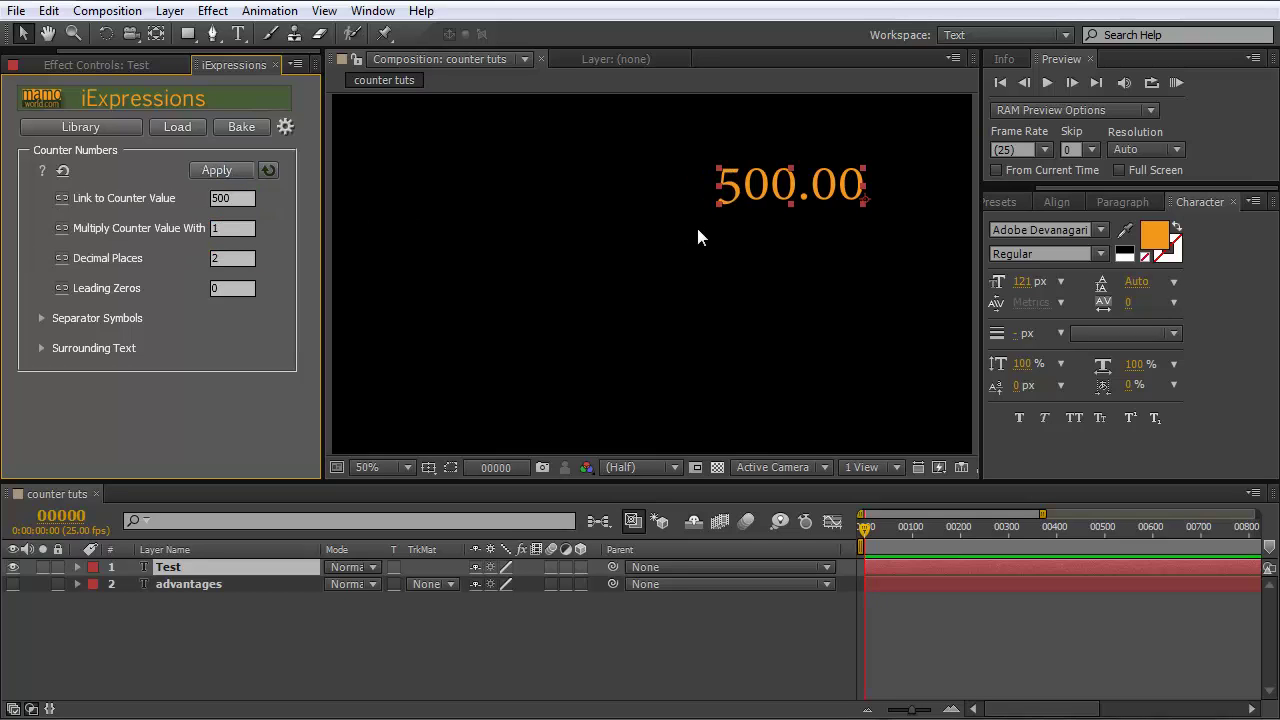
{"action": "left_click", "coordinate": [238, 635]}
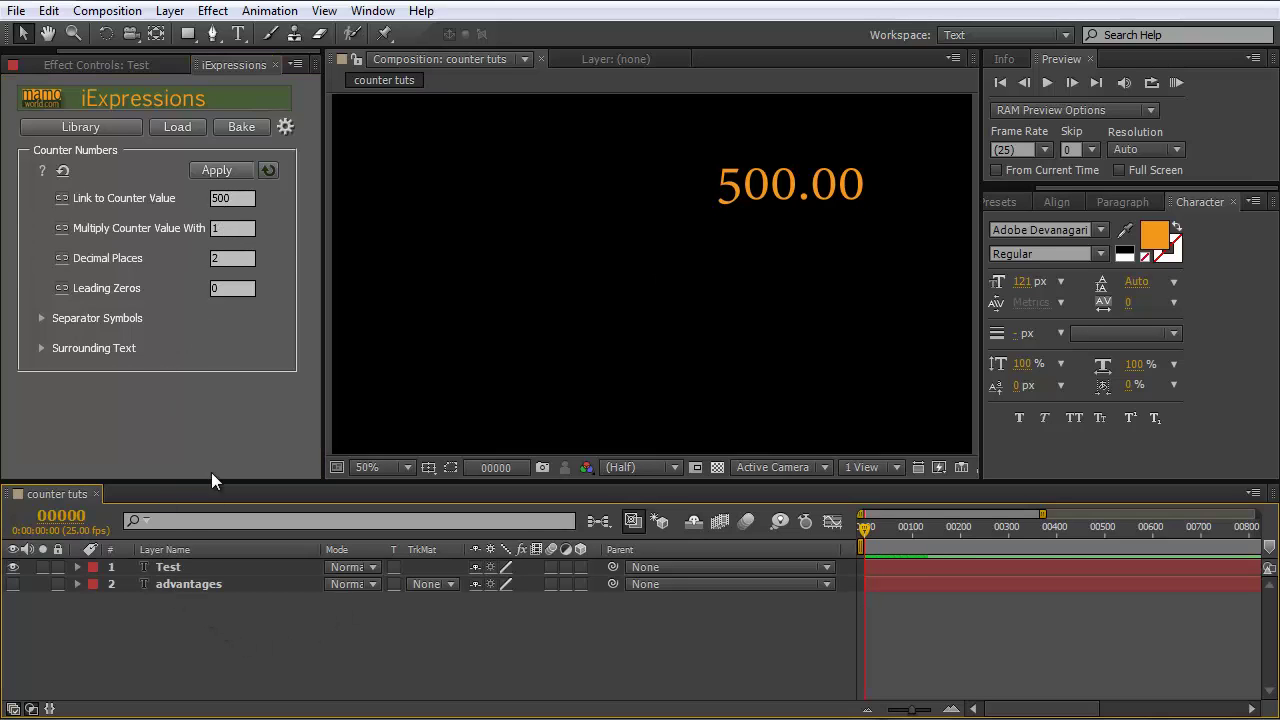
Step: Link the counter value to a new slider control created on the Test layer
{"action": "left_click", "coordinate": [177, 569]}
{"action": "left_click", "coordinate": [177, 569]}
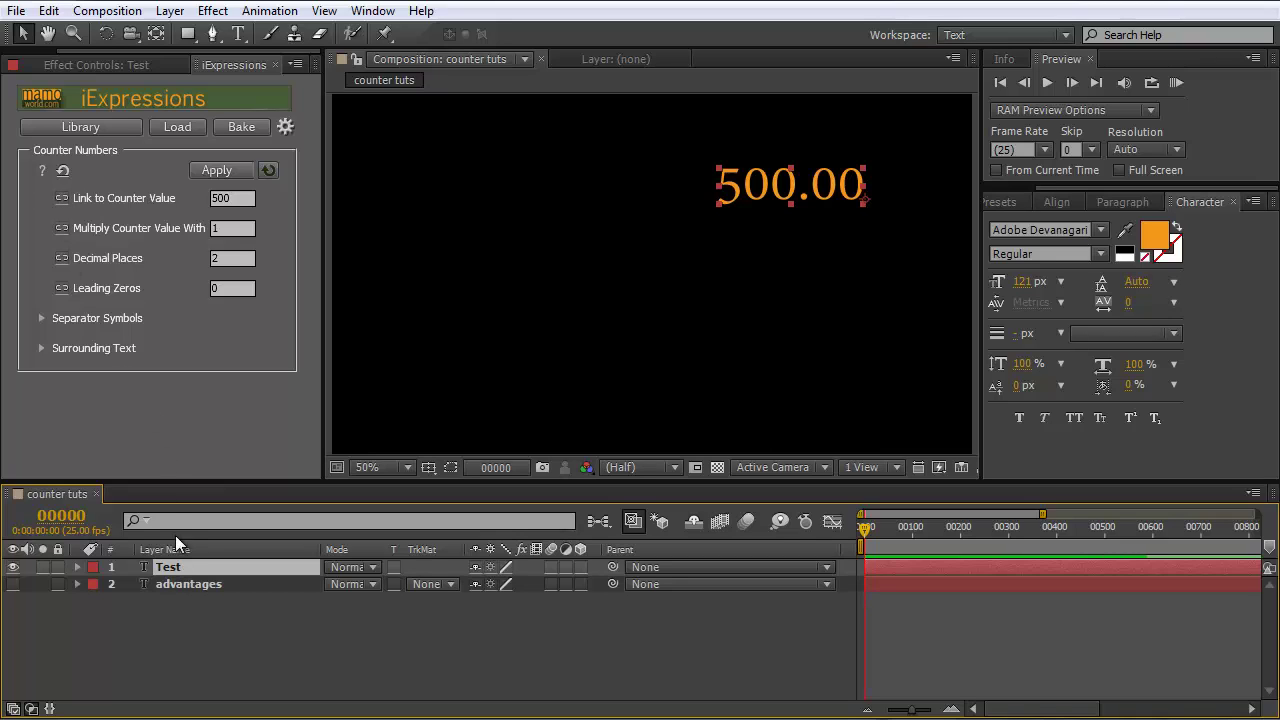
{"action": "left_click", "coordinate": [60, 198]}
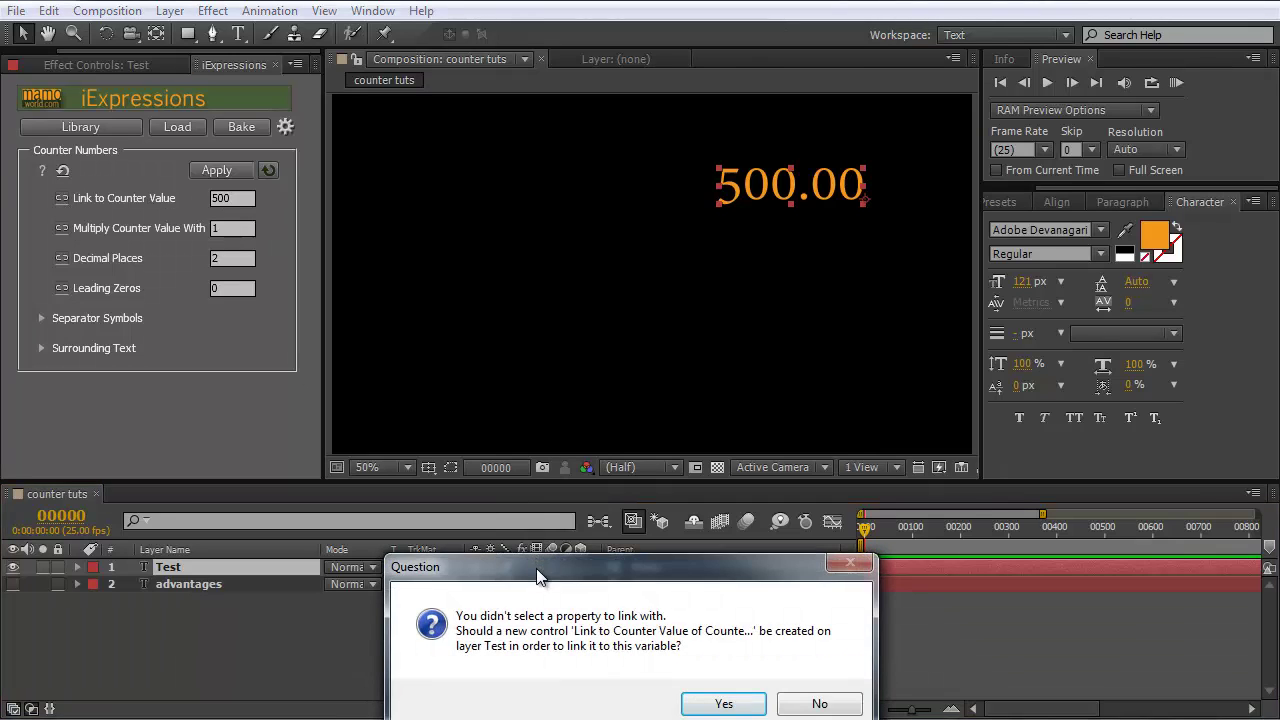
{"action": "left_click_drag", "start_coordinate": [537, 577], "coordinate": [503, 412]}
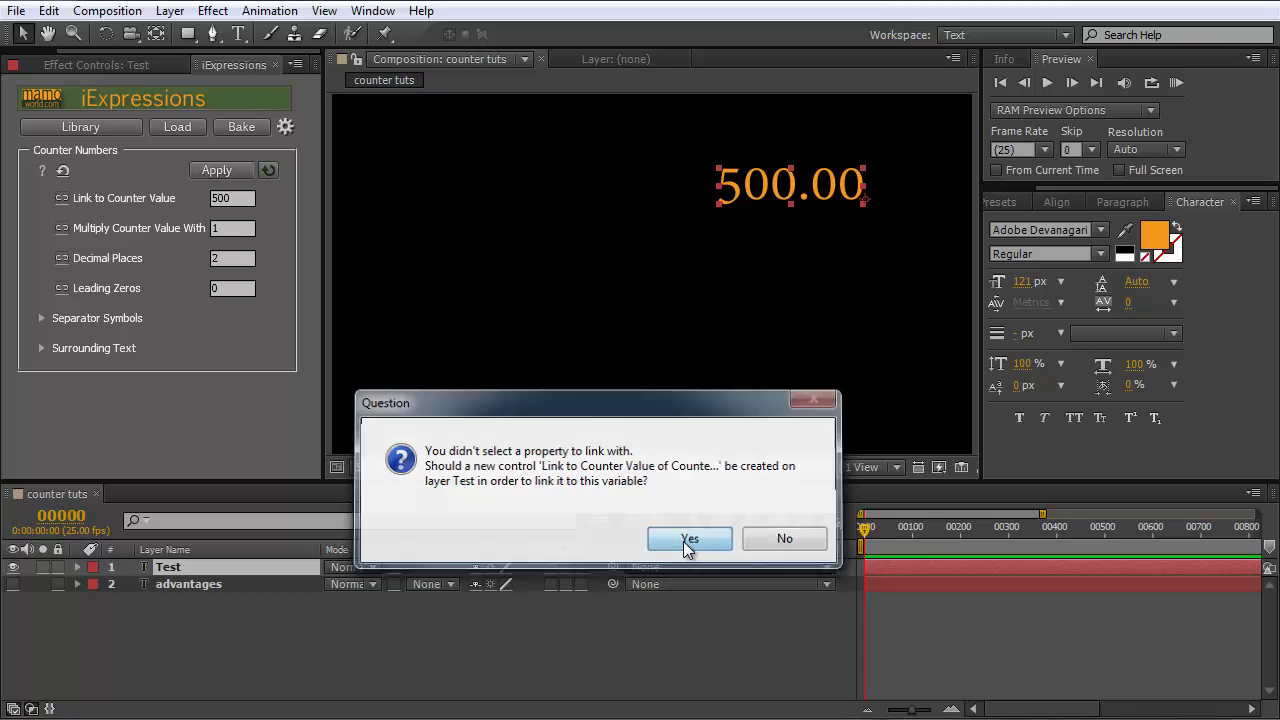
{"action": "left_click", "coordinate": [688, 541]}
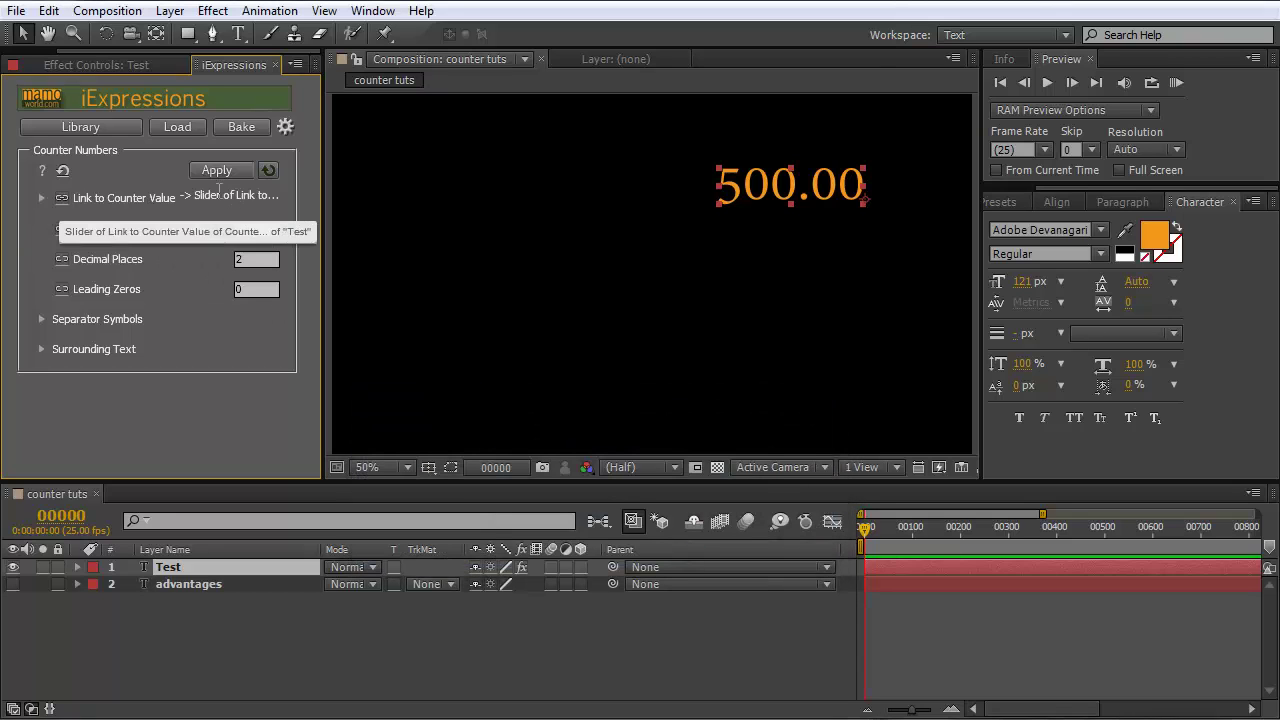
Step: Reveal the new slider under the Test layer's effects and enable keyframing for it at frame 0
{"action": "left_click", "coordinate": [171, 567]}
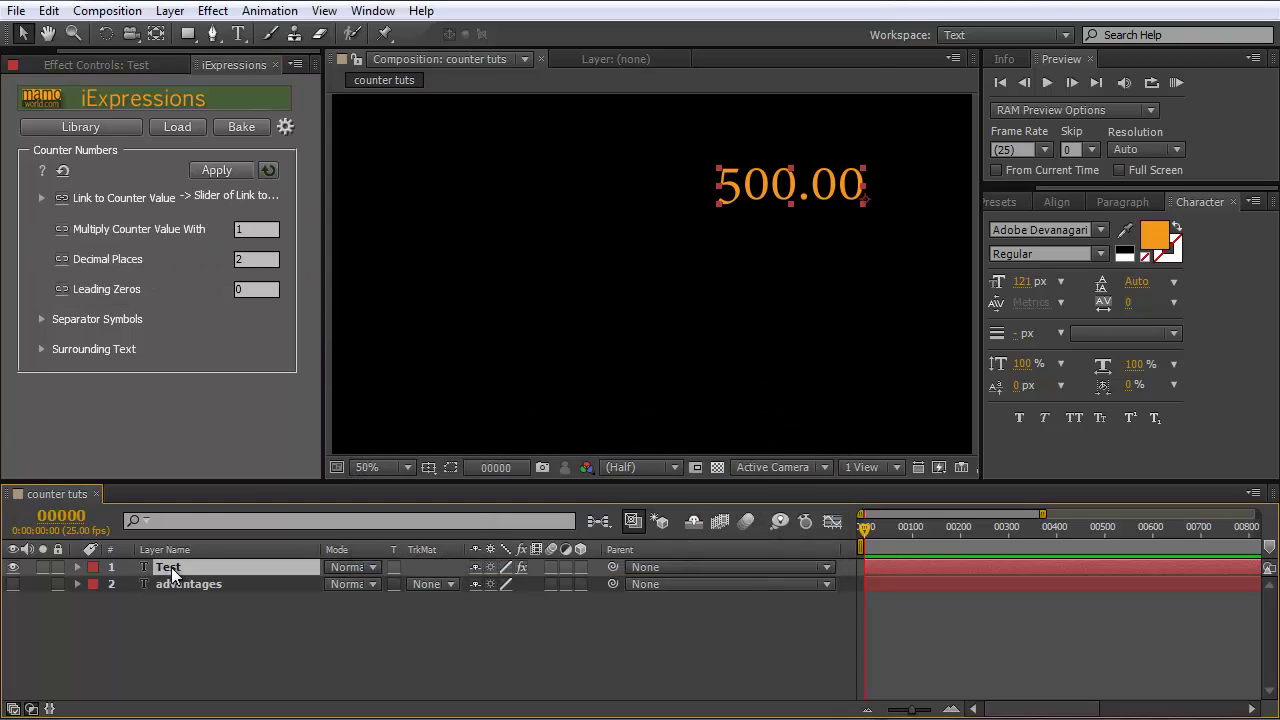
{"action": "key", "text": "e"}
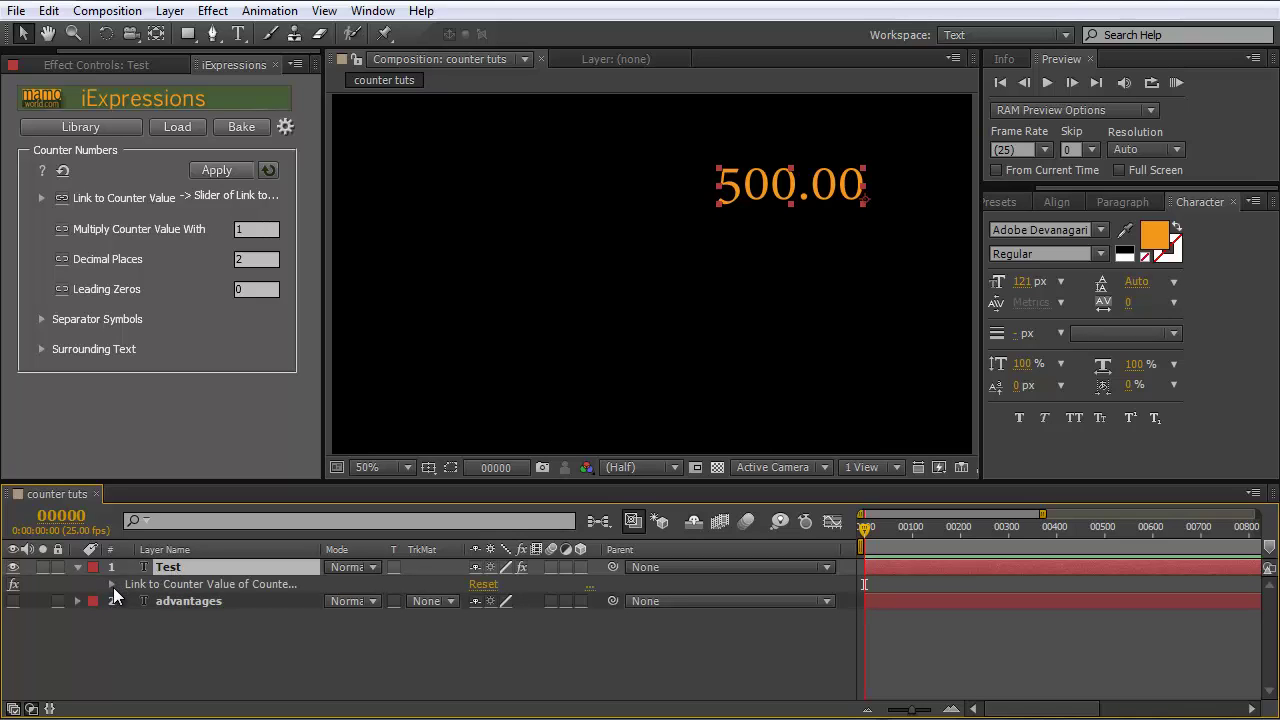
{"action": "left_click", "coordinate": [112, 585]}
{"action": "left_click", "coordinate": [167, 583]}
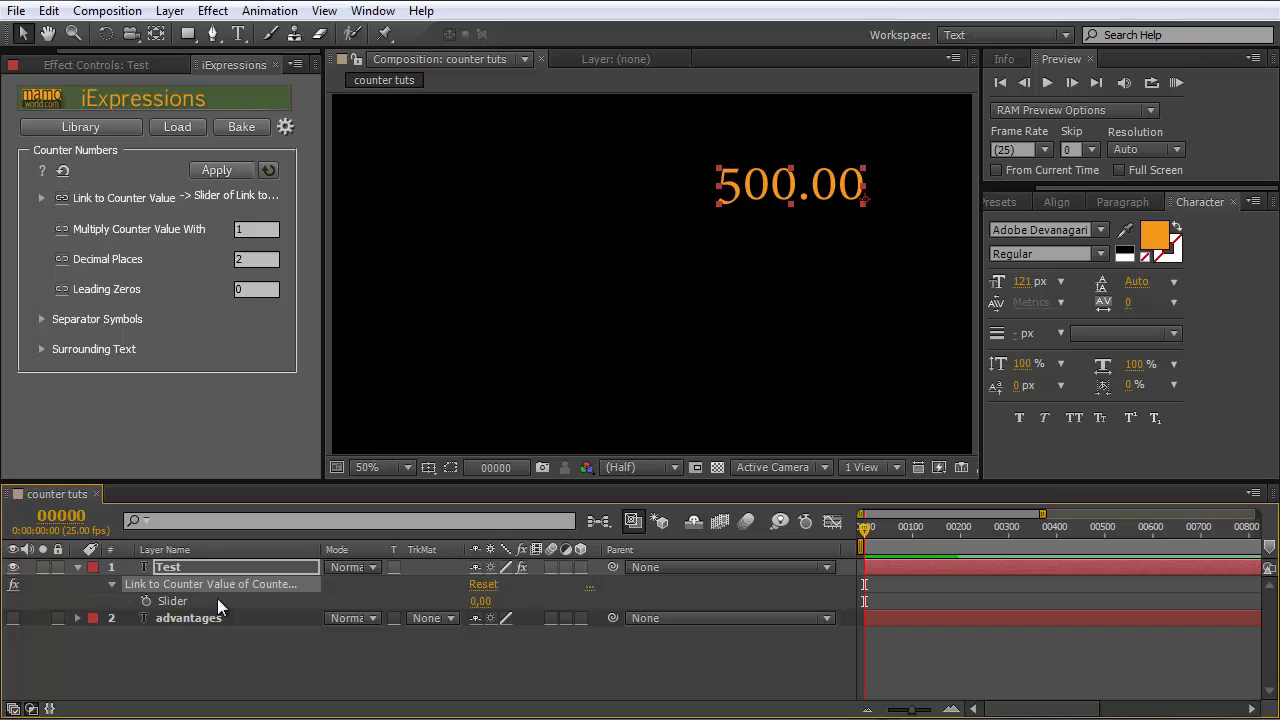
{"action": "left_click", "coordinate": [145, 601]}
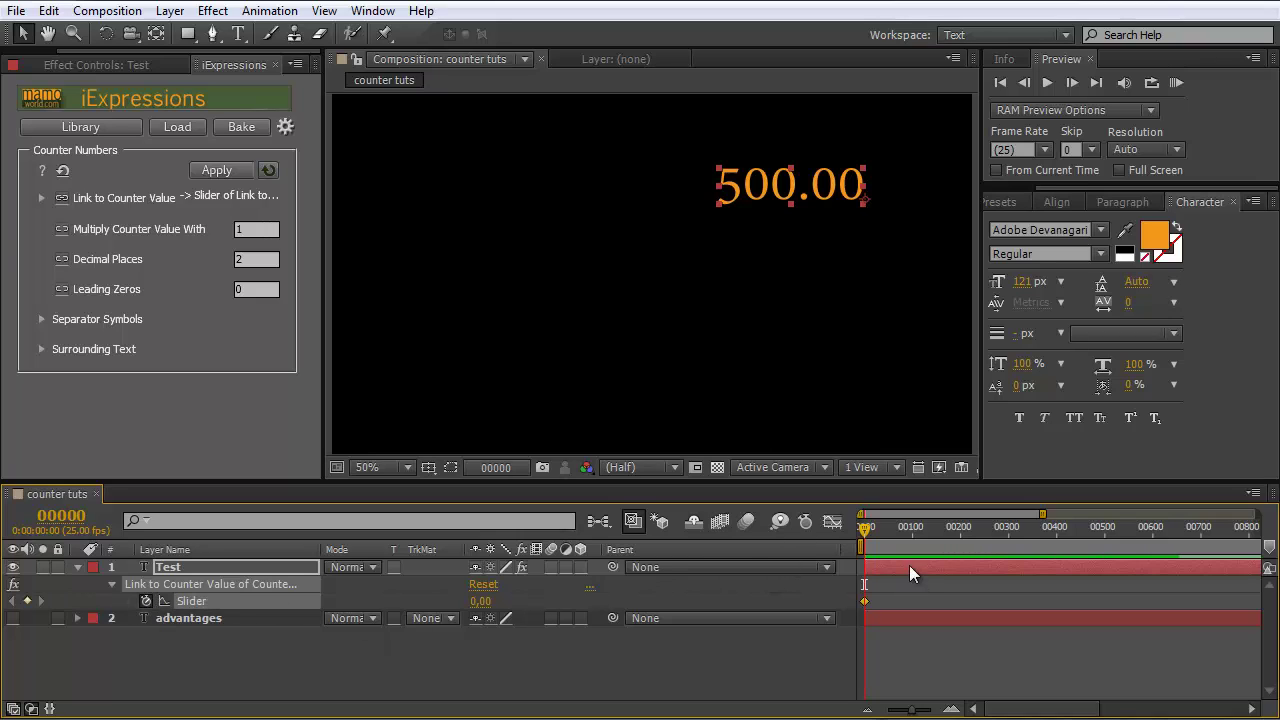
Step: Add a second slider keyframe with a value of 100 at frame 404
{"action": "left_click_drag", "start_coordinate": [864, 535], "coordinate": [1058, 524]}
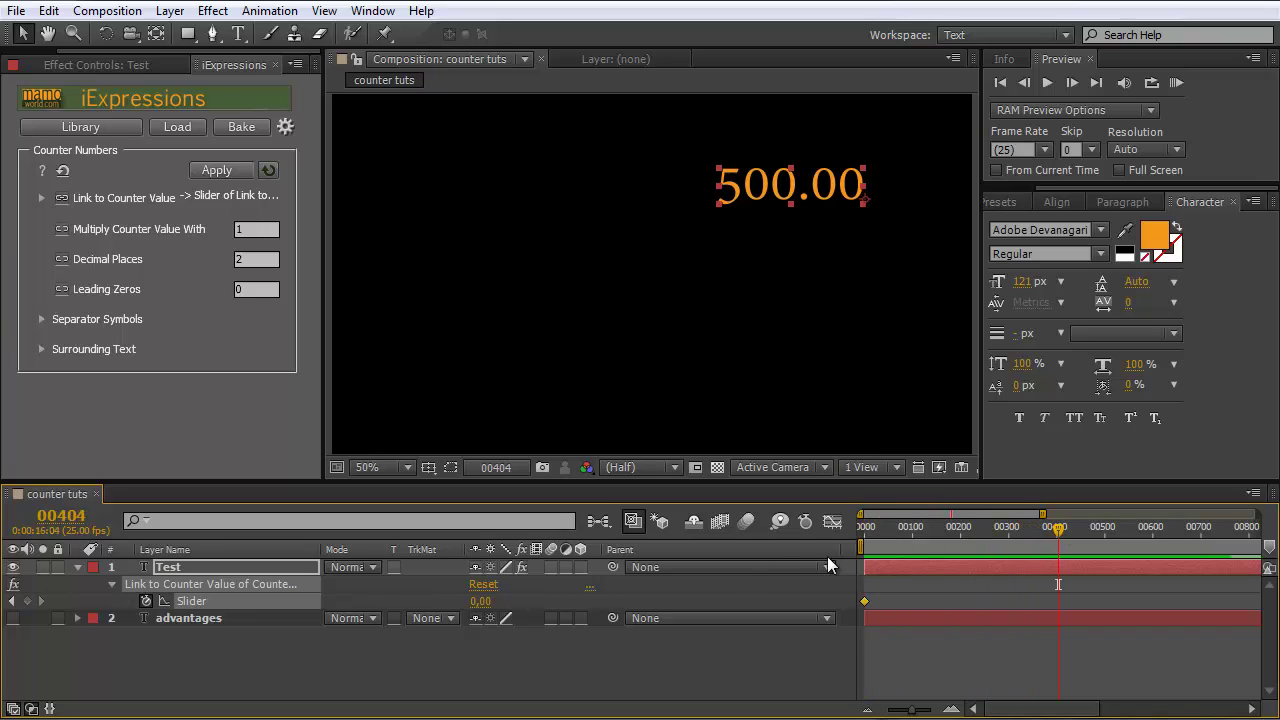
{"action": "left_click", "coordinate": [484, 601]}
{"action": "type", "text": "100"}
{"action": "left_click", "coordinate": [537, 597]}
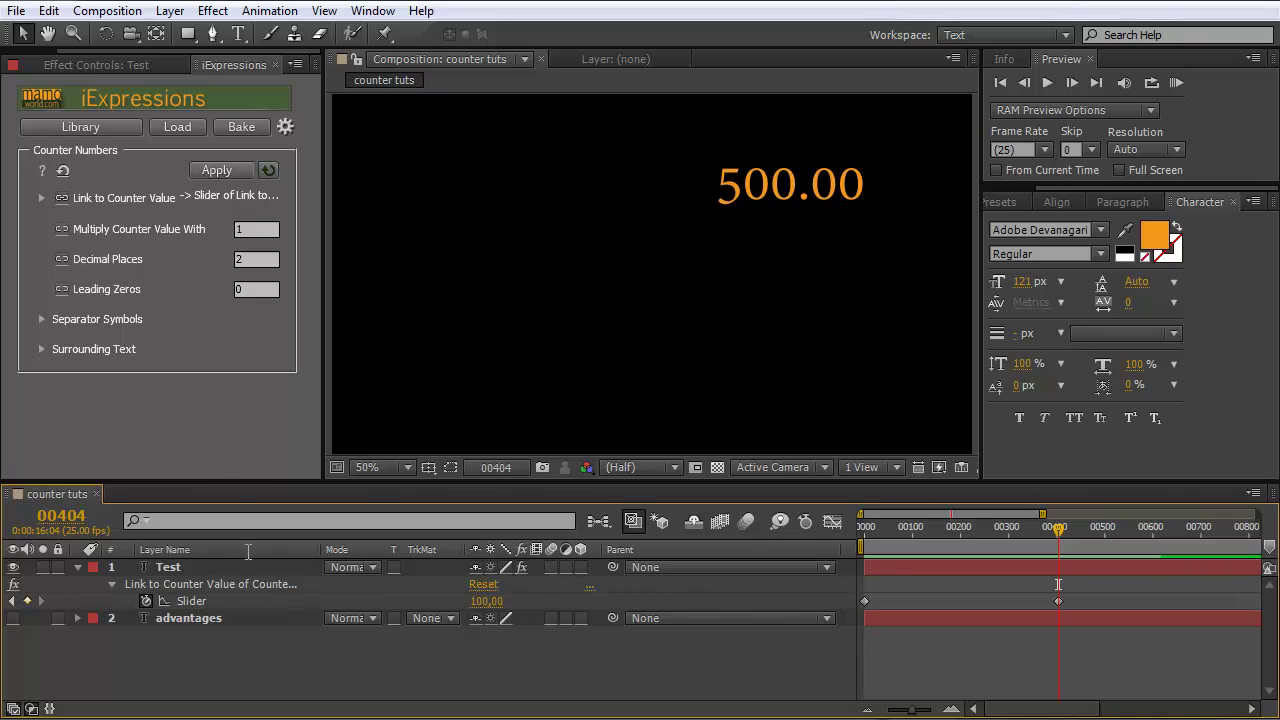
Step: Reapply the slider-linked Counter Numbers expression to the Test layer and scrub the timeline to frame 412
{"action": "left_click", "coordinate": [173, 565]}
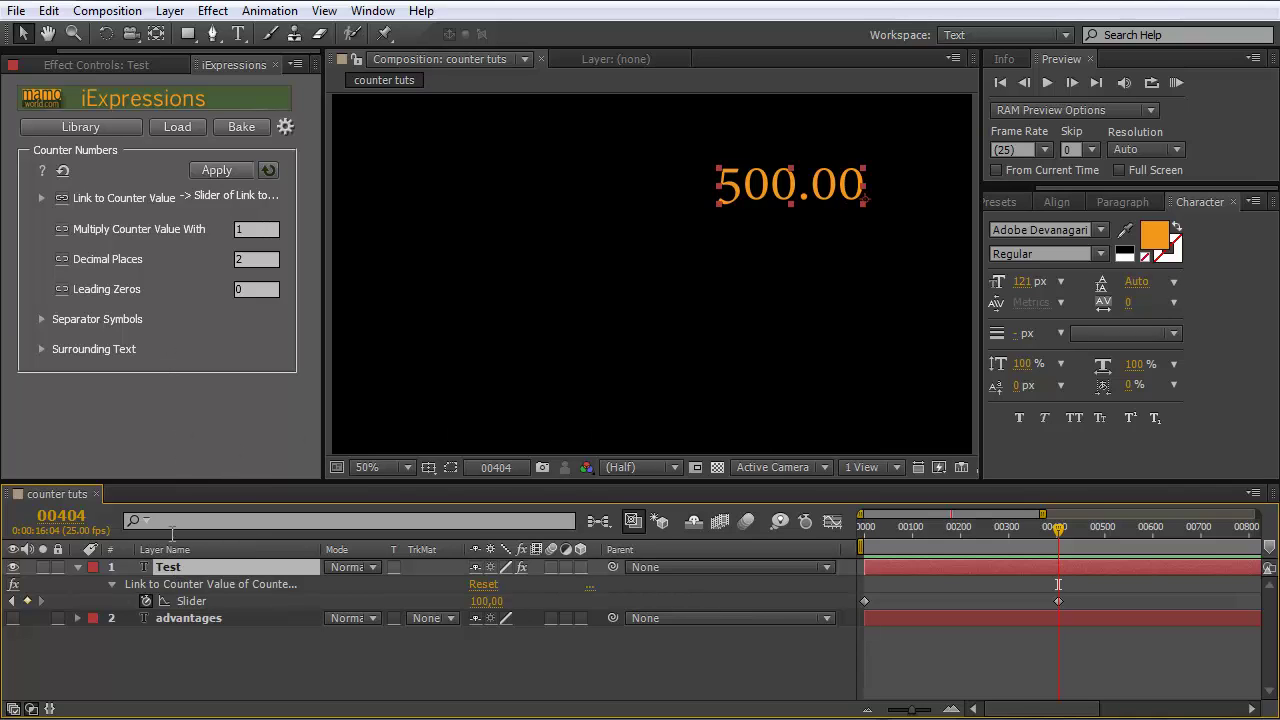
{"action": "left_click", "coordinate": [207, 171]}
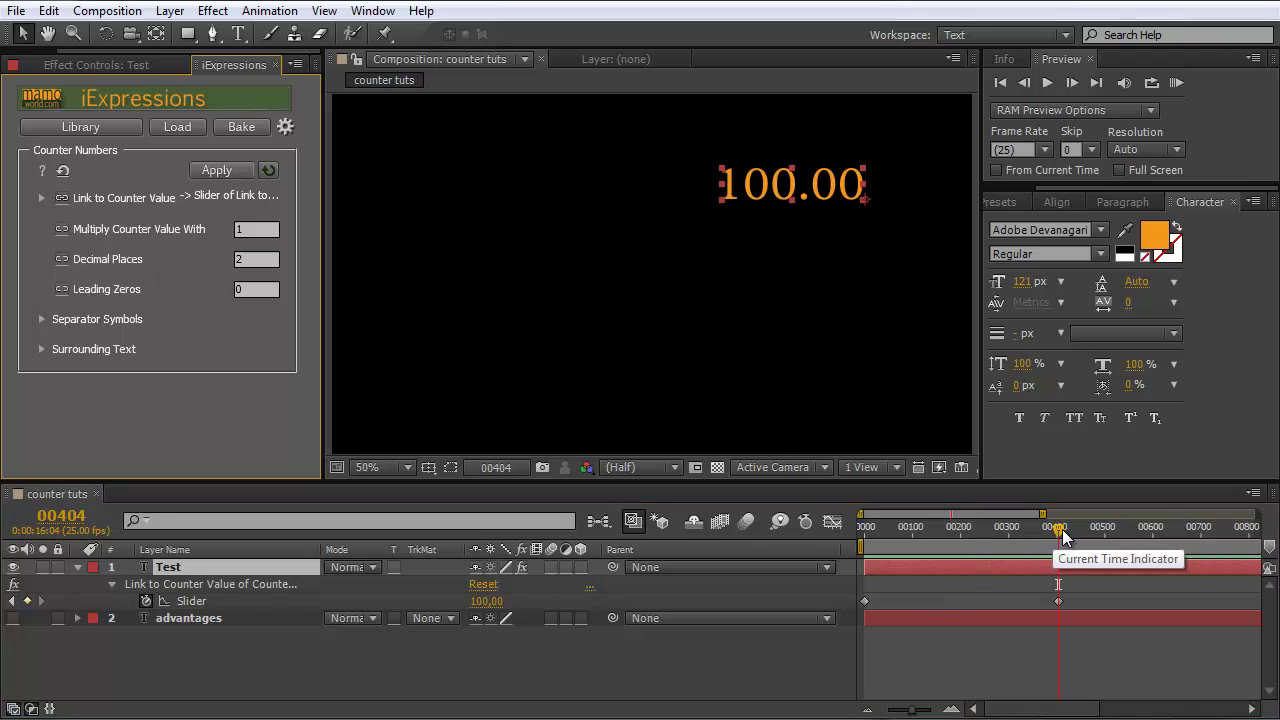
{"action": "mouse_move", "coordinate": [1056, 530]}
{"action": "left_mouse_down"}
{"action": "mouse_move", "coordinate": [827, 529]}
{"action": "mouse_move", "coordinate": [1063, 529]}
{"action": "left_mouse_up"}
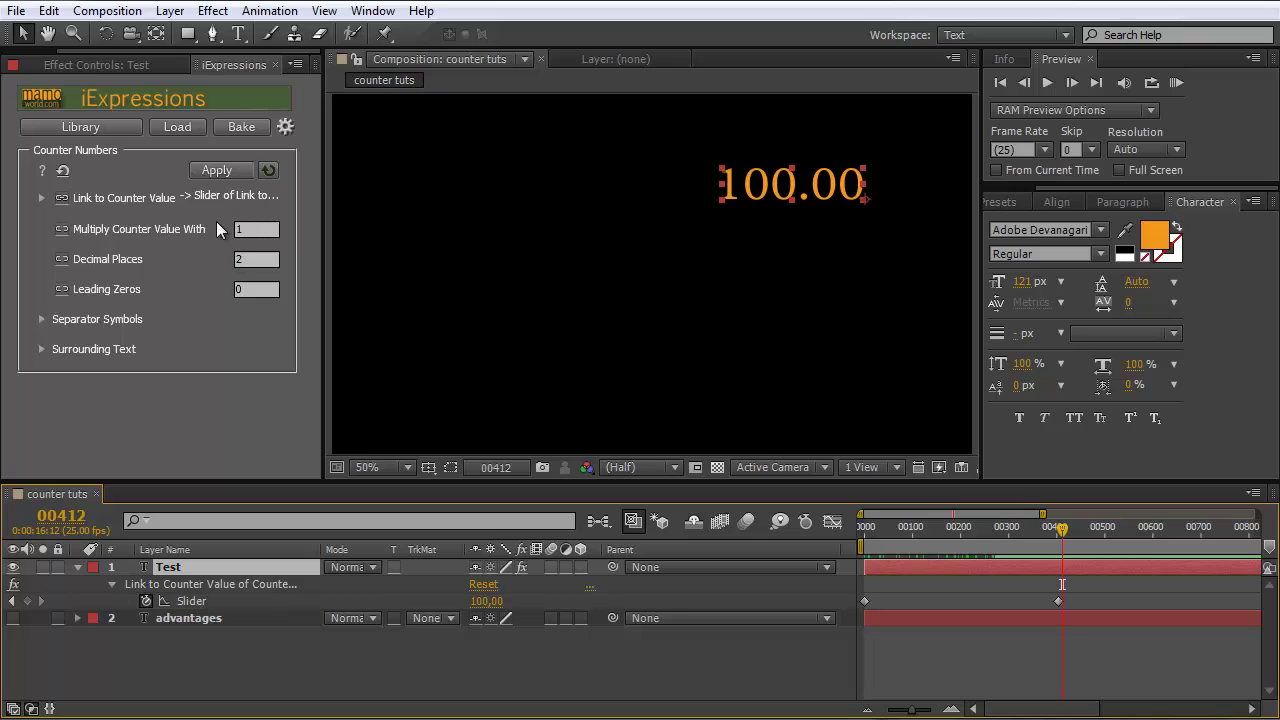
Step: Set the counter's decimal places to 3 and apply the expression to the Test layer
{"action": "left_click_drag", "start_coordinate": [257, 257], "coordinate": [172, 257]}
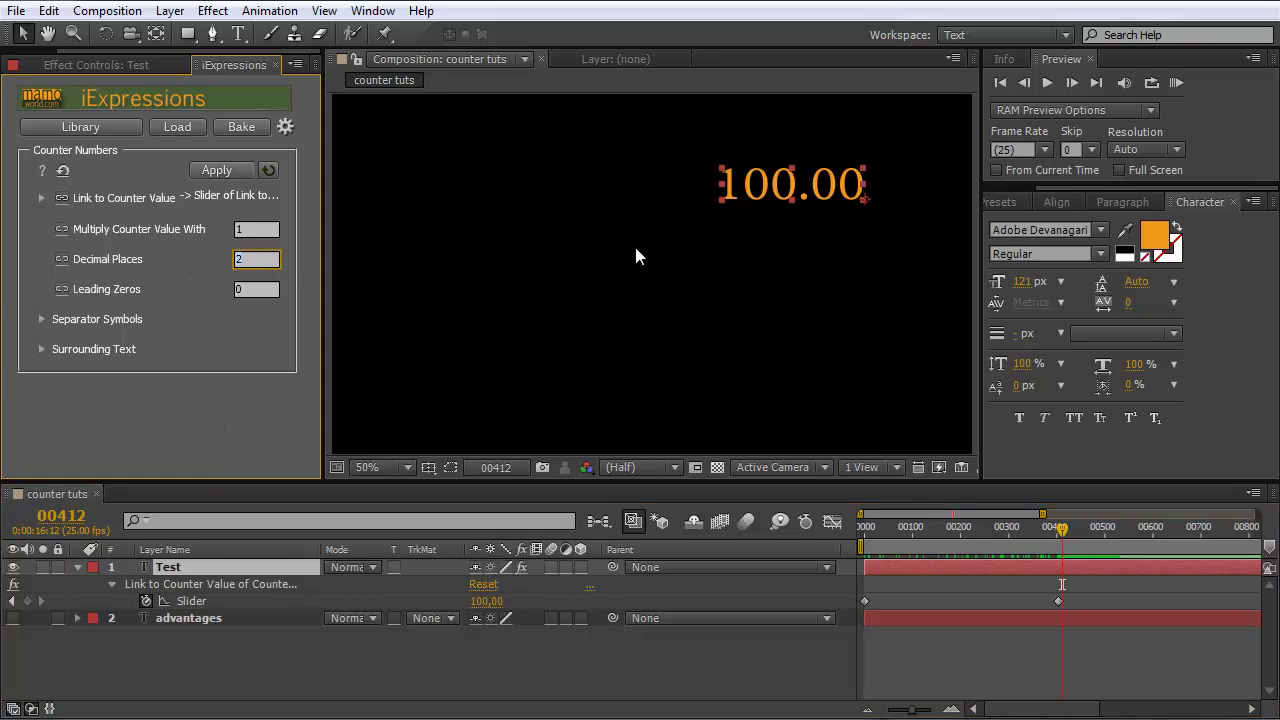
{"action": "type", "text": "3"}
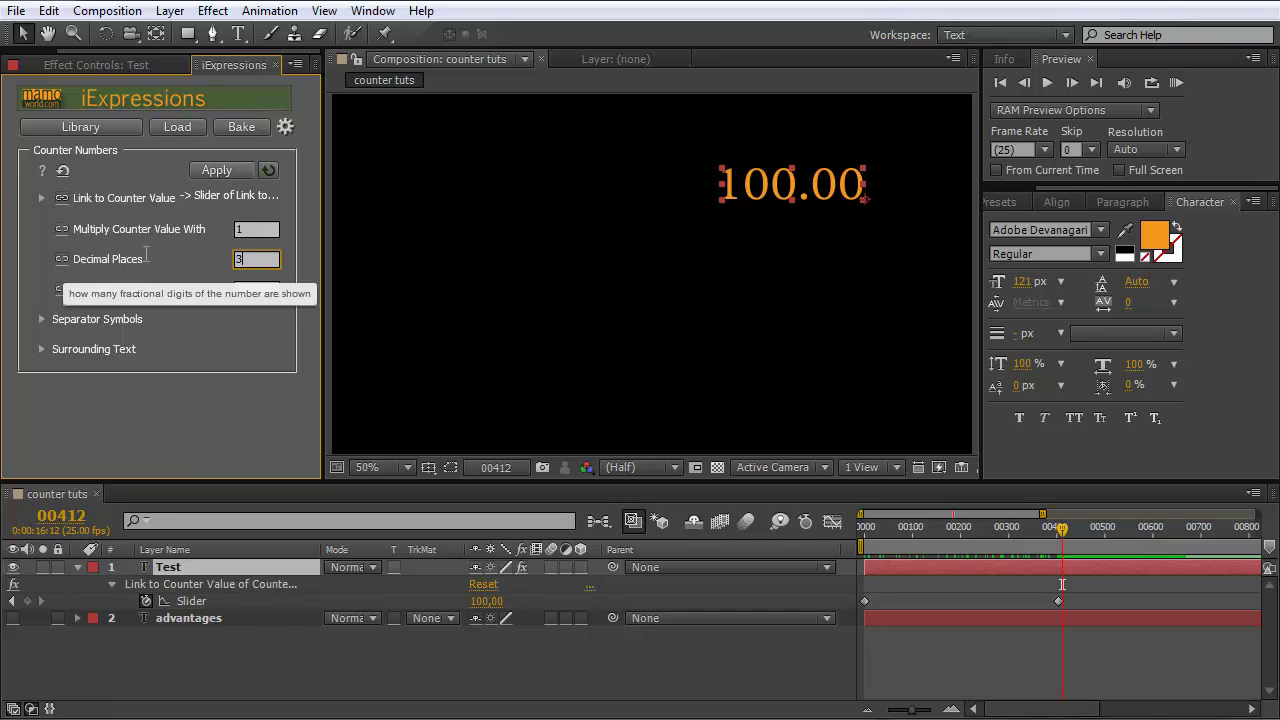
{"action": "left_click", "coordinate": [181, 562]}
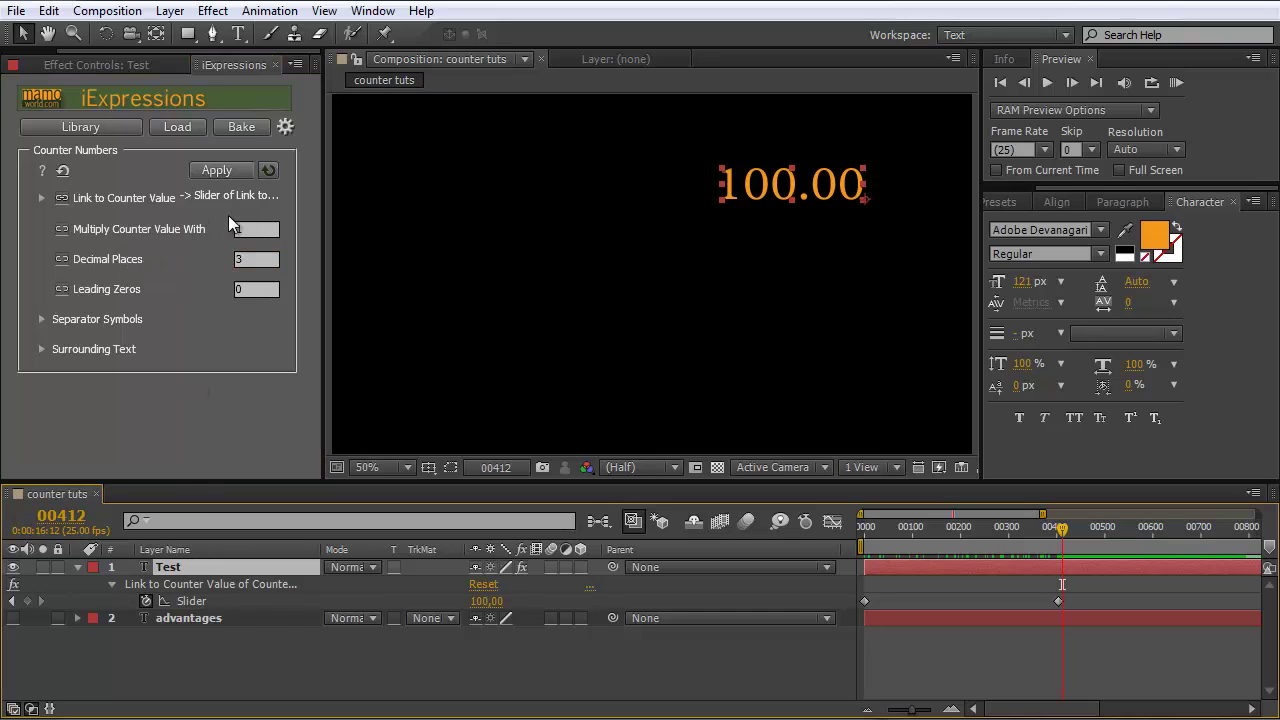
{"action": "left_click", "coordinate": [228, 169]}
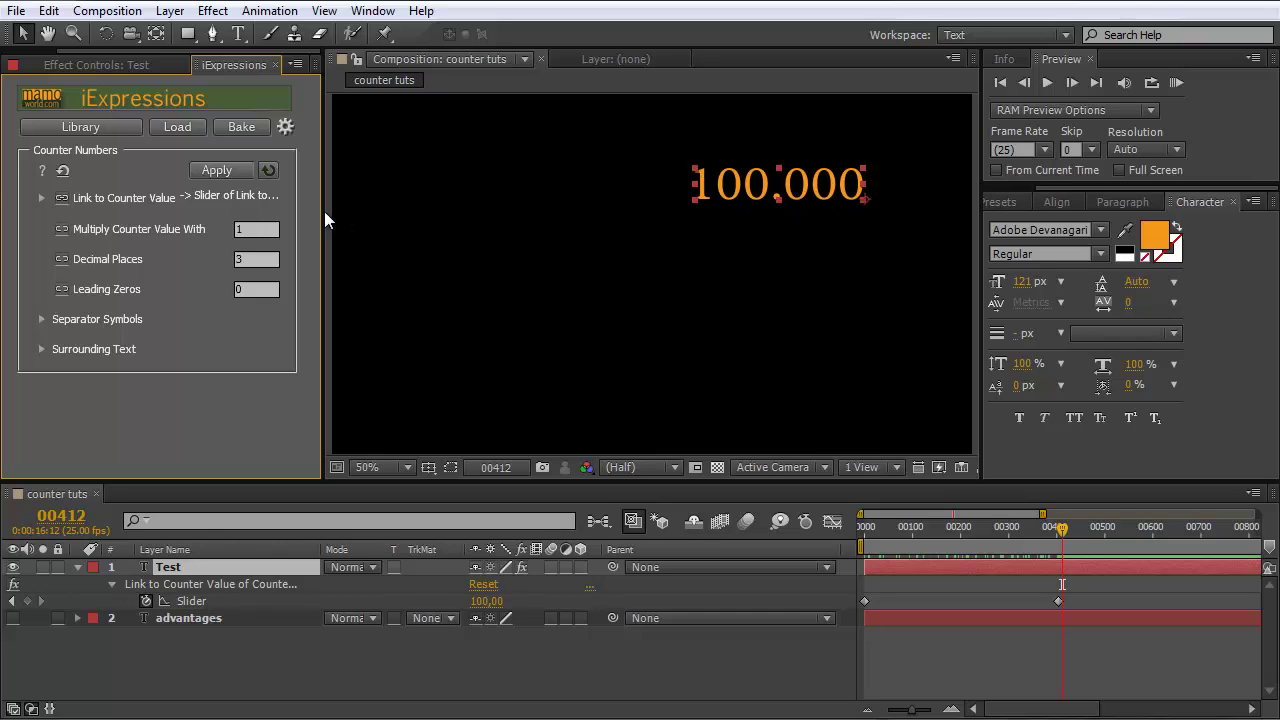
Step: Turn on automatic applying of expression changes and set the counter's decimal places to 0
{"action": "left_click", "coordinate": [266, 171]}
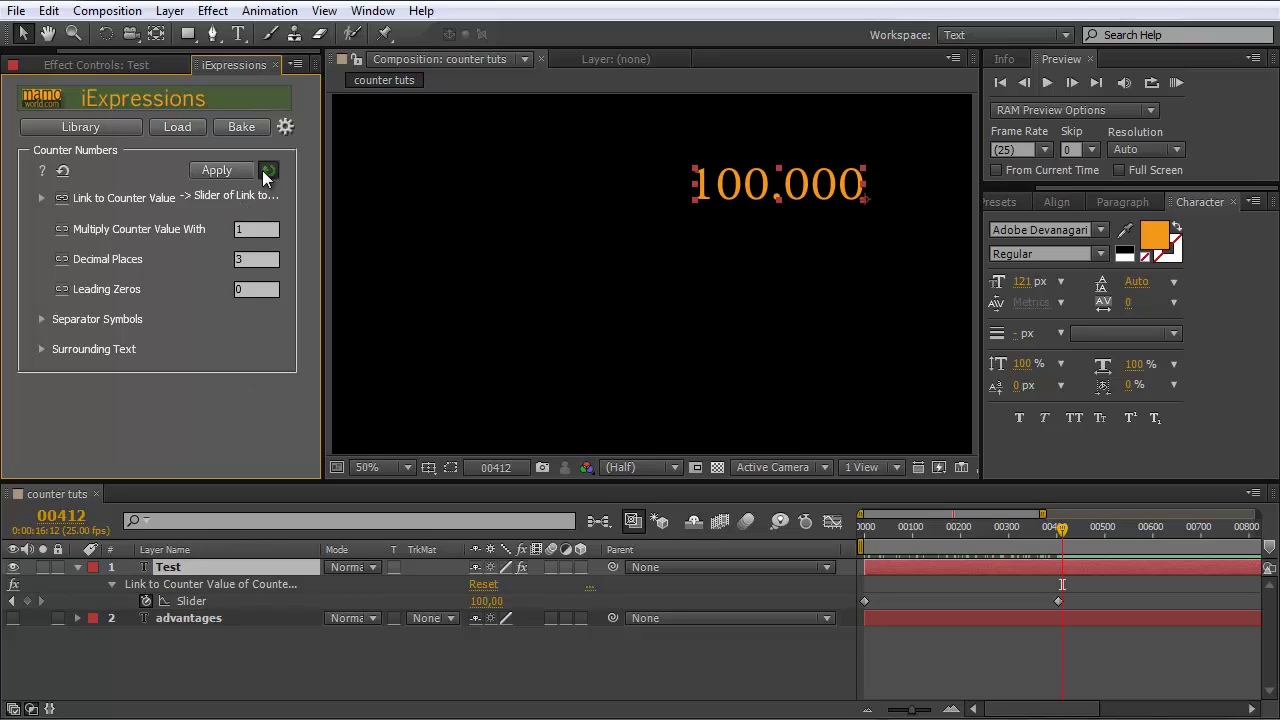
{"action": "left_click", "coordinate": [263, 259]}
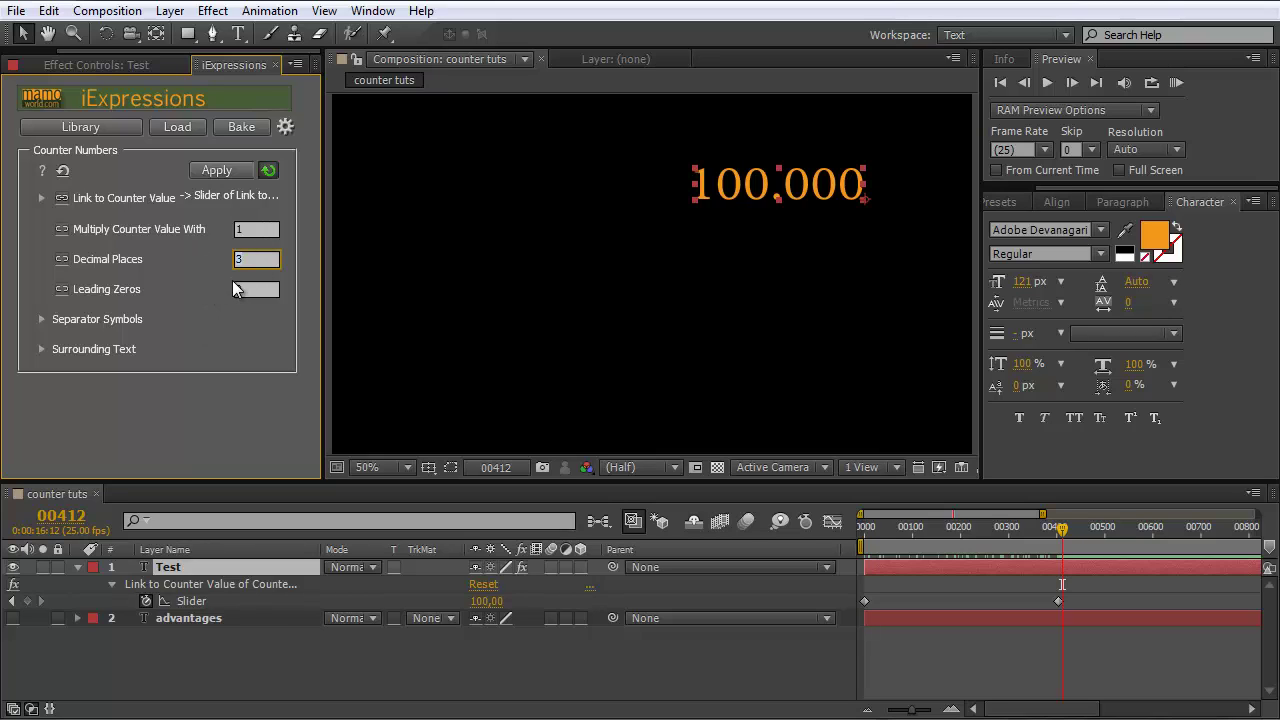
{"action": "type", "text": "0"}
{"action": "left_click", "coordinate": [259, 291]}
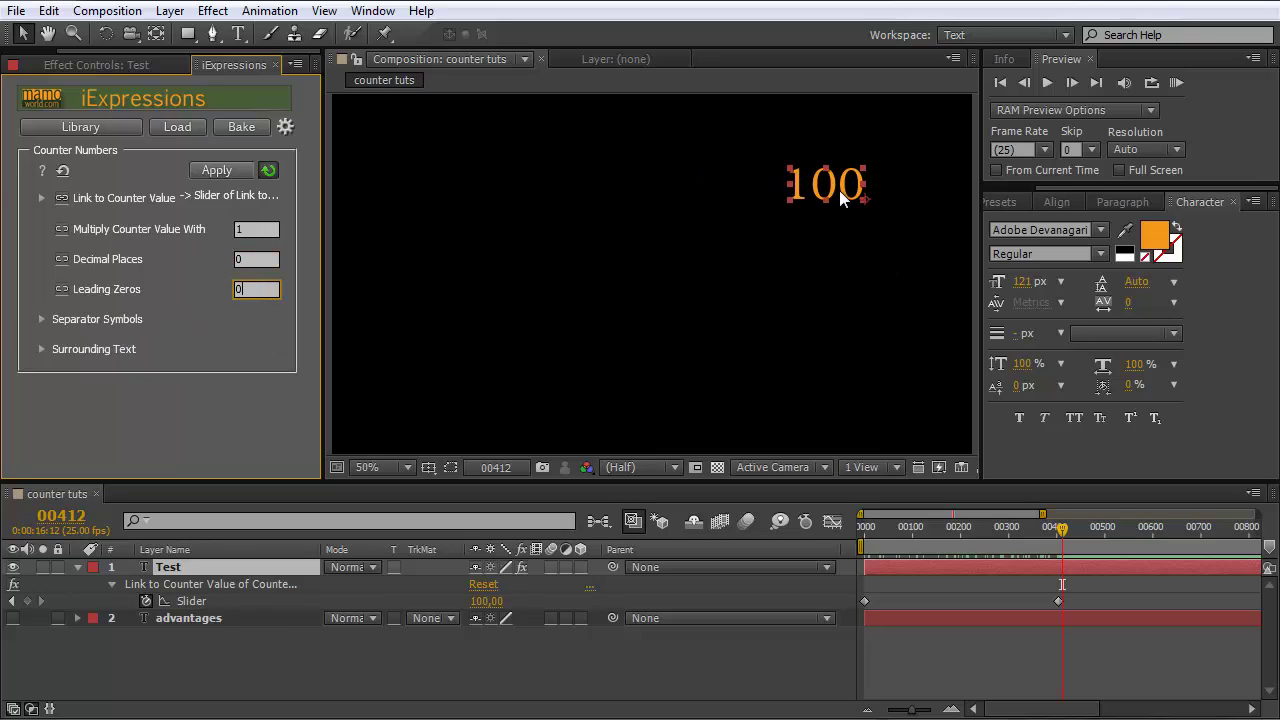
Step: Set the leading zeros to 3 and scrub the timeline back to frame 325 to check the padded number
{"action": "mouse_move", "coordinate": [1062, 541]}
{"action": "left_mouse_down"}
{"action": "mouse_move", "coordinate": [932, 532]}
{"action": "mouse_move", "coordinate": [1053, 527]}
{"action": "left_mouse_up"}
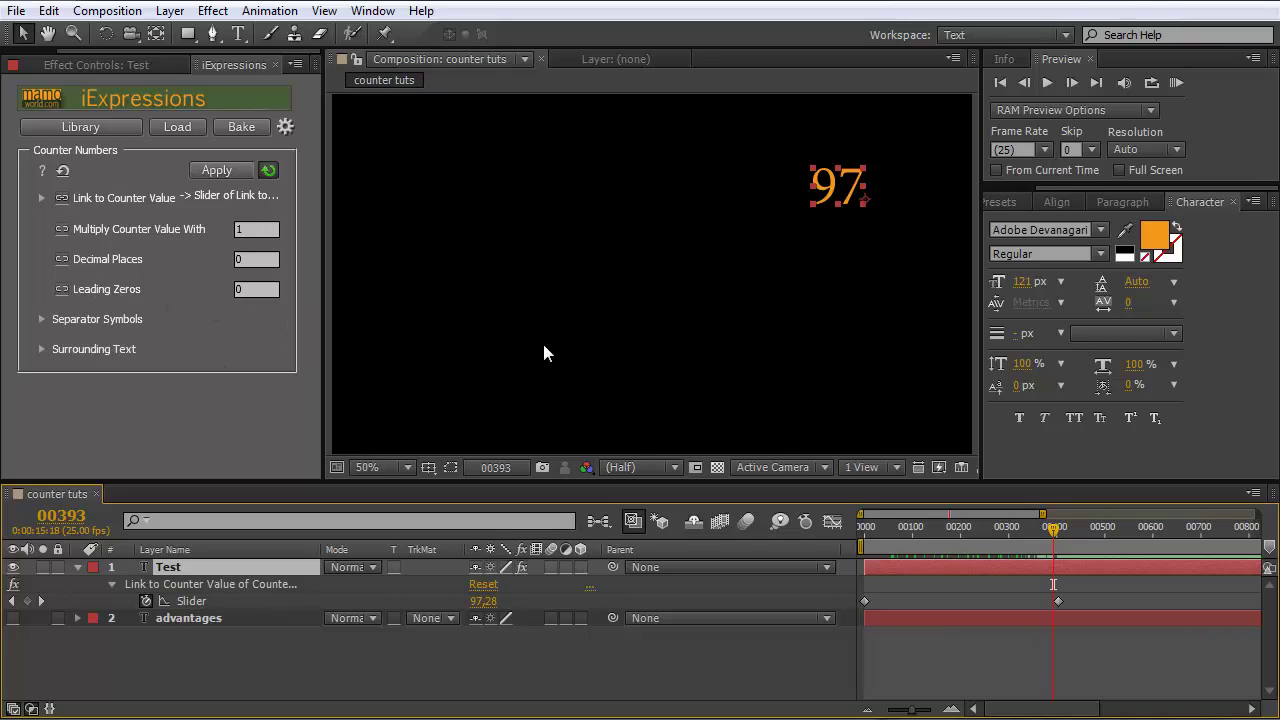
{"action": "left_click", "coordinate": [240, 291]}
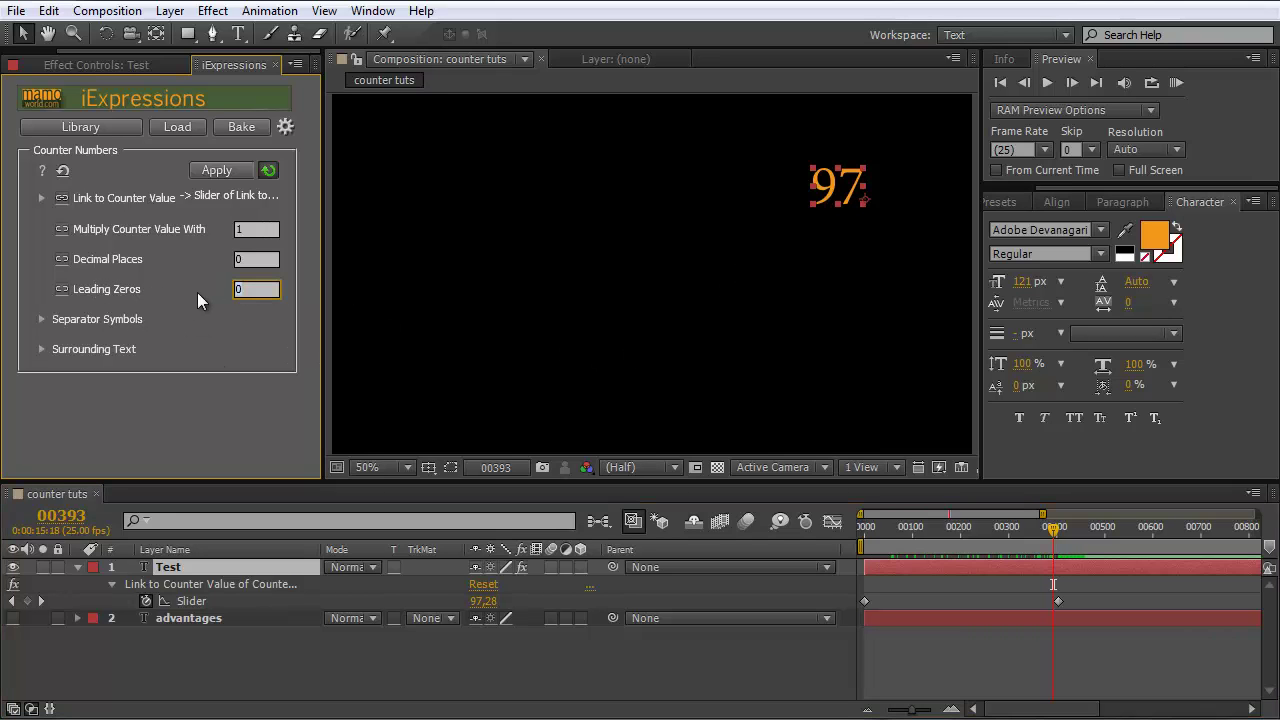
{"action": "left_click", "coordinate": [240, 261]}
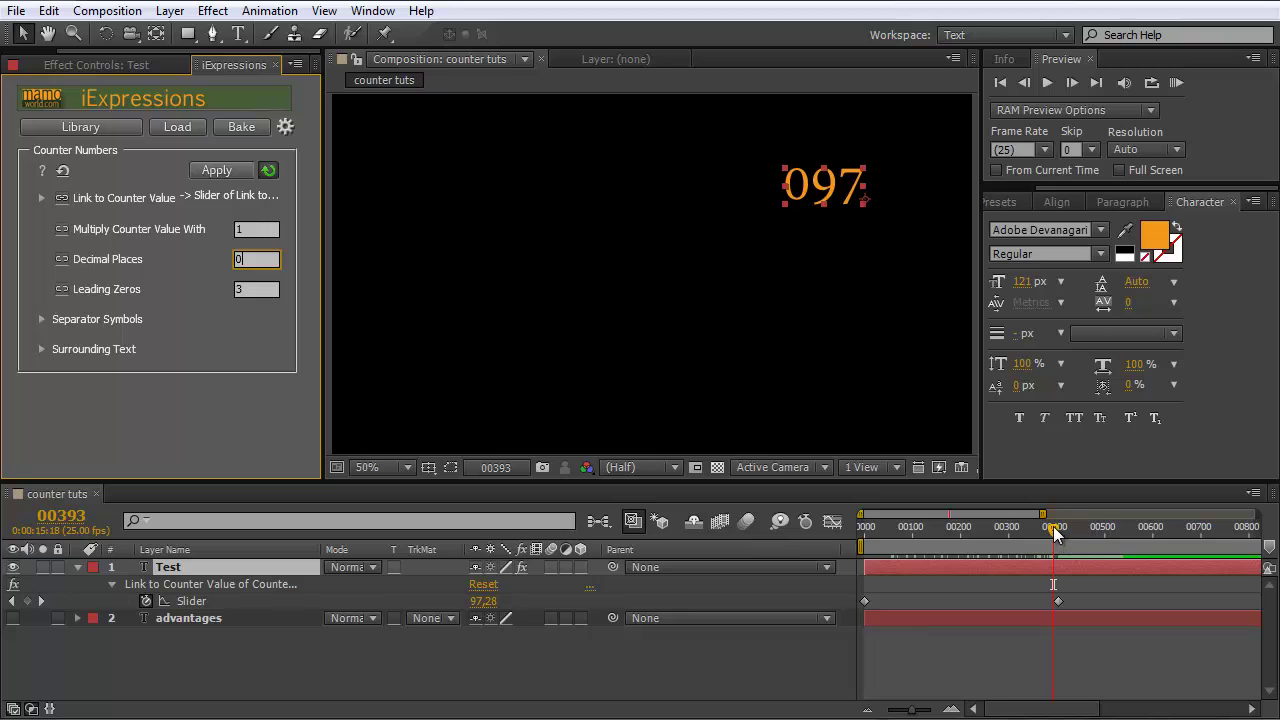
{"action": "left_click_drag", "start_coordinate": [1054, 528], "coordinate": [1020, 532]}
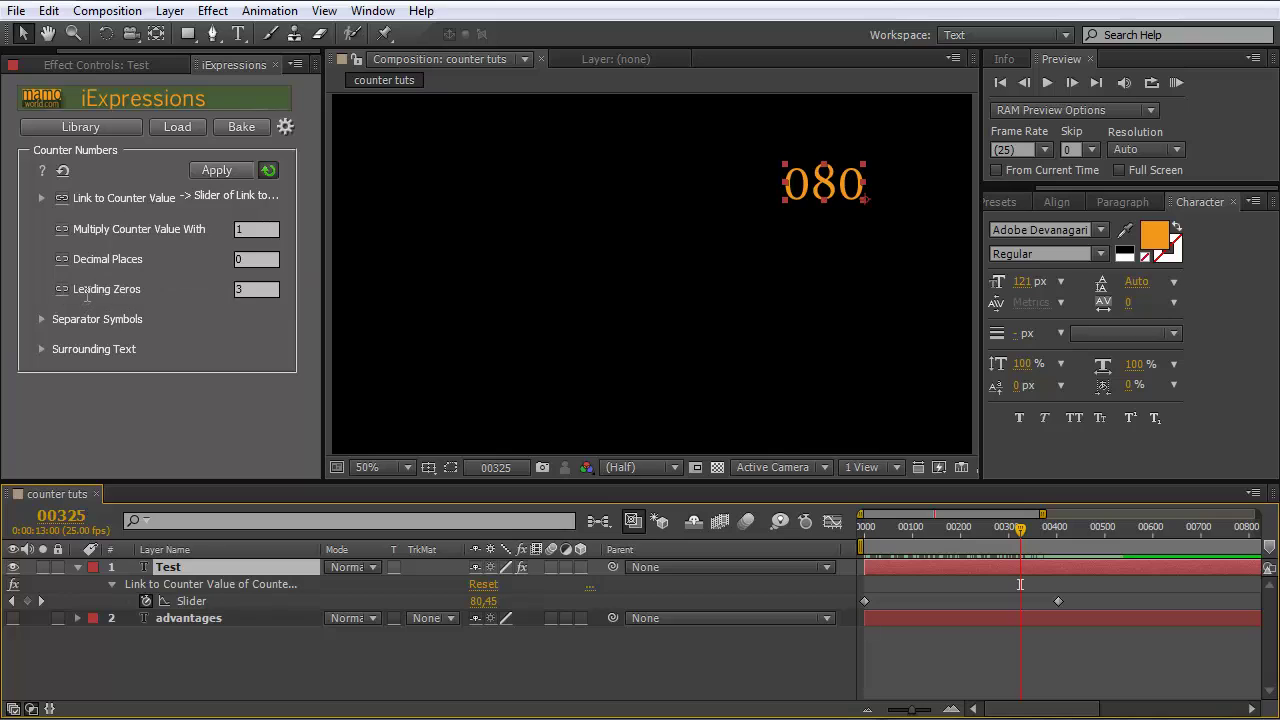
Step: Set the factor that multiplies the counter value to 1000
{"action": "mouse_move", "coordinate": [122, 287]}
{"action": "mouse_move", "coordinate": [87, 228]}
{"action": "left_click", "coordinate": [253, 228]}
{"action": "type", "text": "0"}
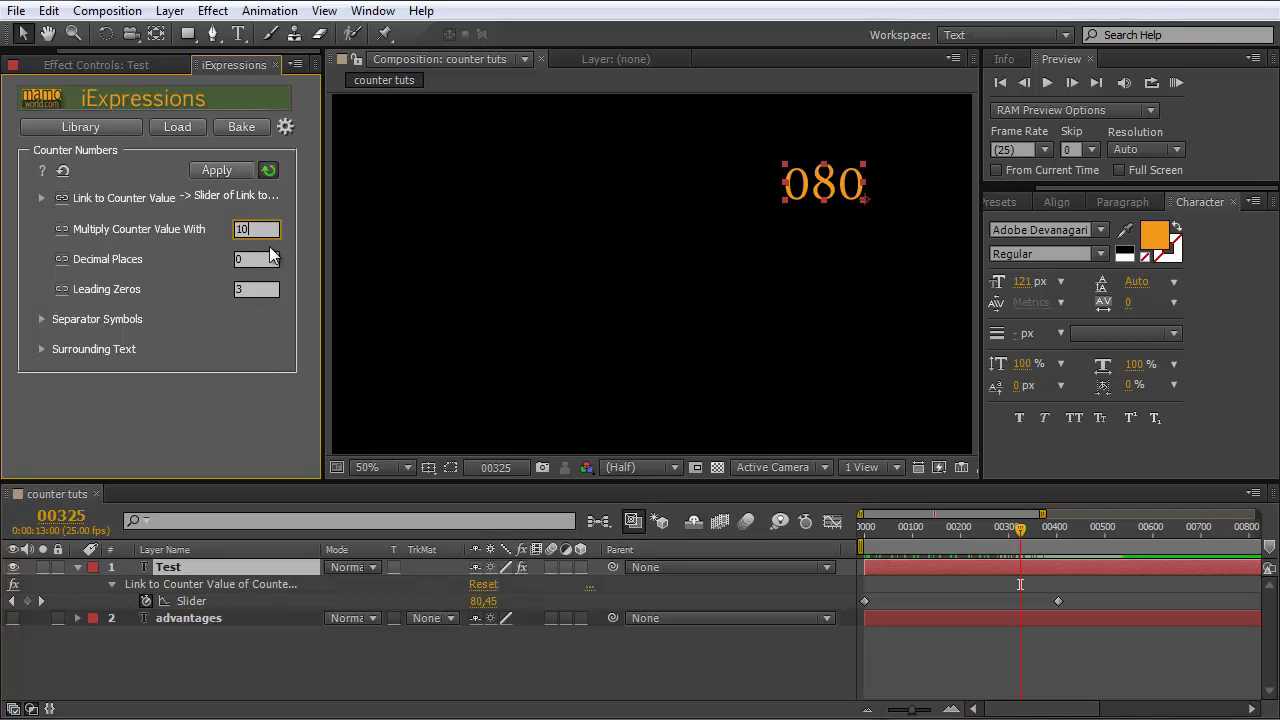
{"action": "type", "text": "00"}
{"action": "left_click", "coordinate": [266, 259]}
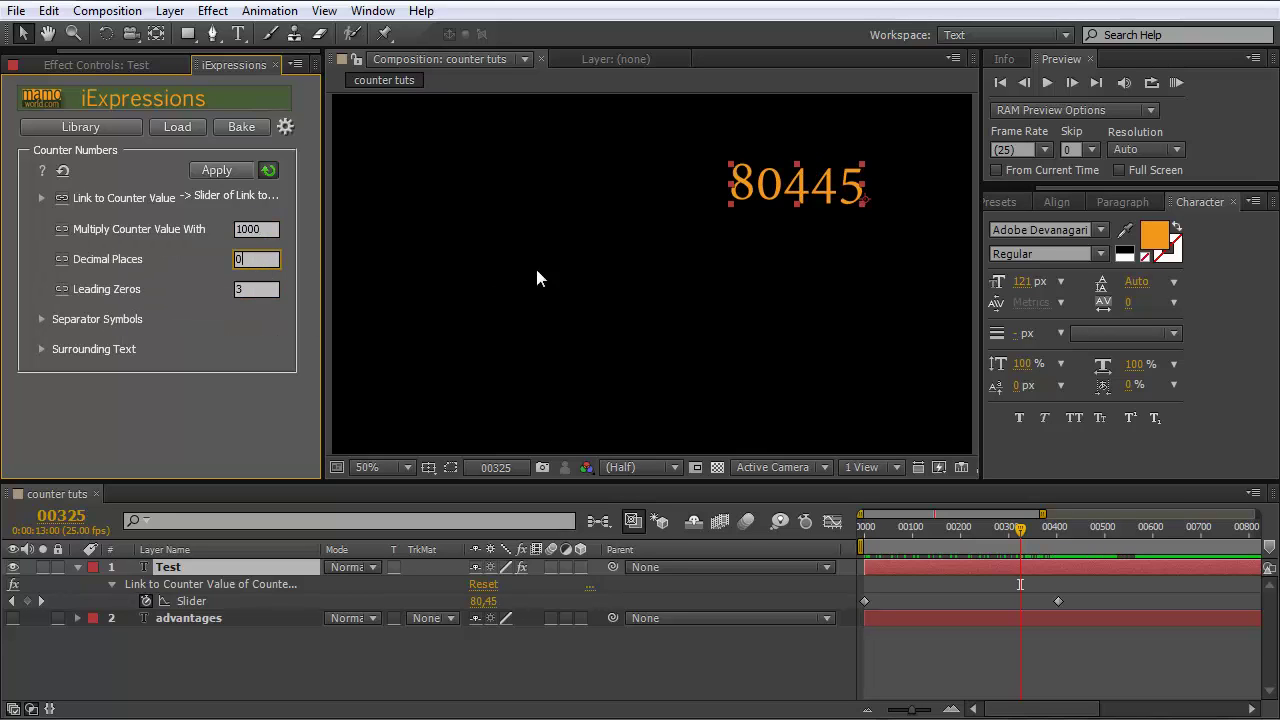
Step: Scrub the timeline between frame 0 and beyond the second keyframe to examine how the multiplied counter runs
{"action": "left_click_drag", "start_coordinate": [1019, 530], "coordinate": [1067, 526]}
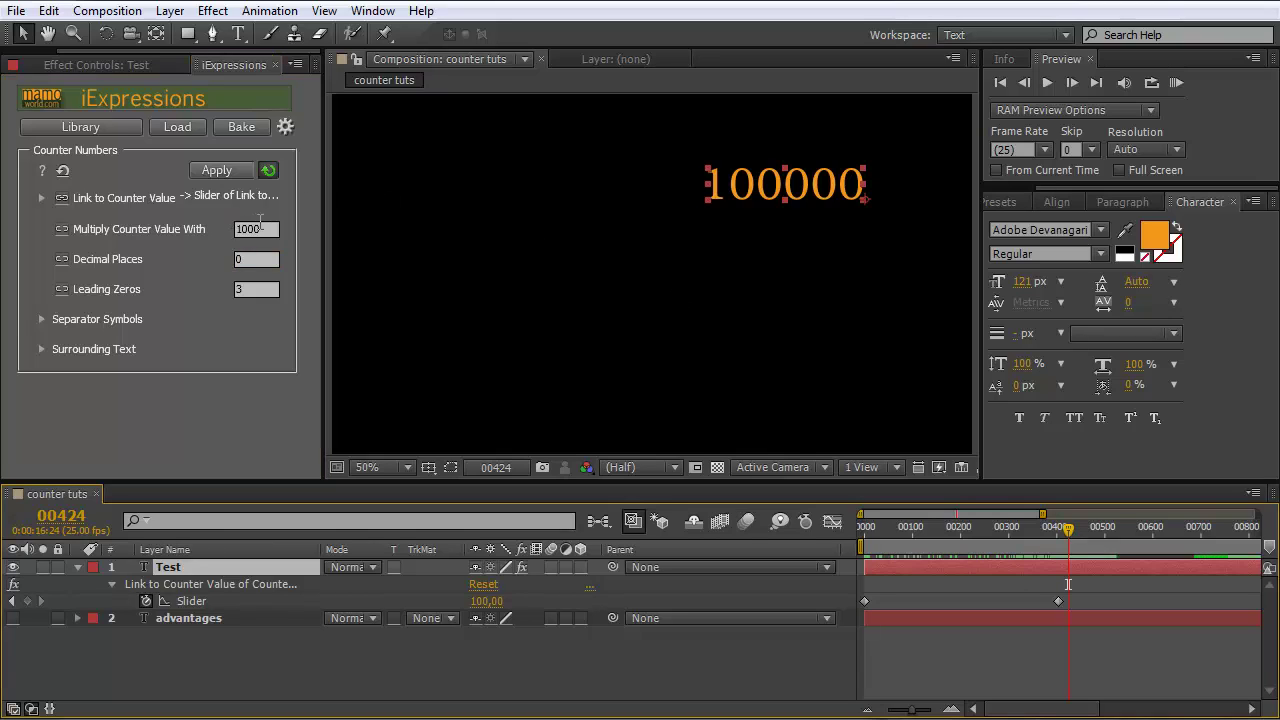
{"action": "mouse_move", "coordinate": [260, 224]}
{"action": "left_click_drag", "start_coordinate": [1068, 537], "coordinate": [759, 530]}
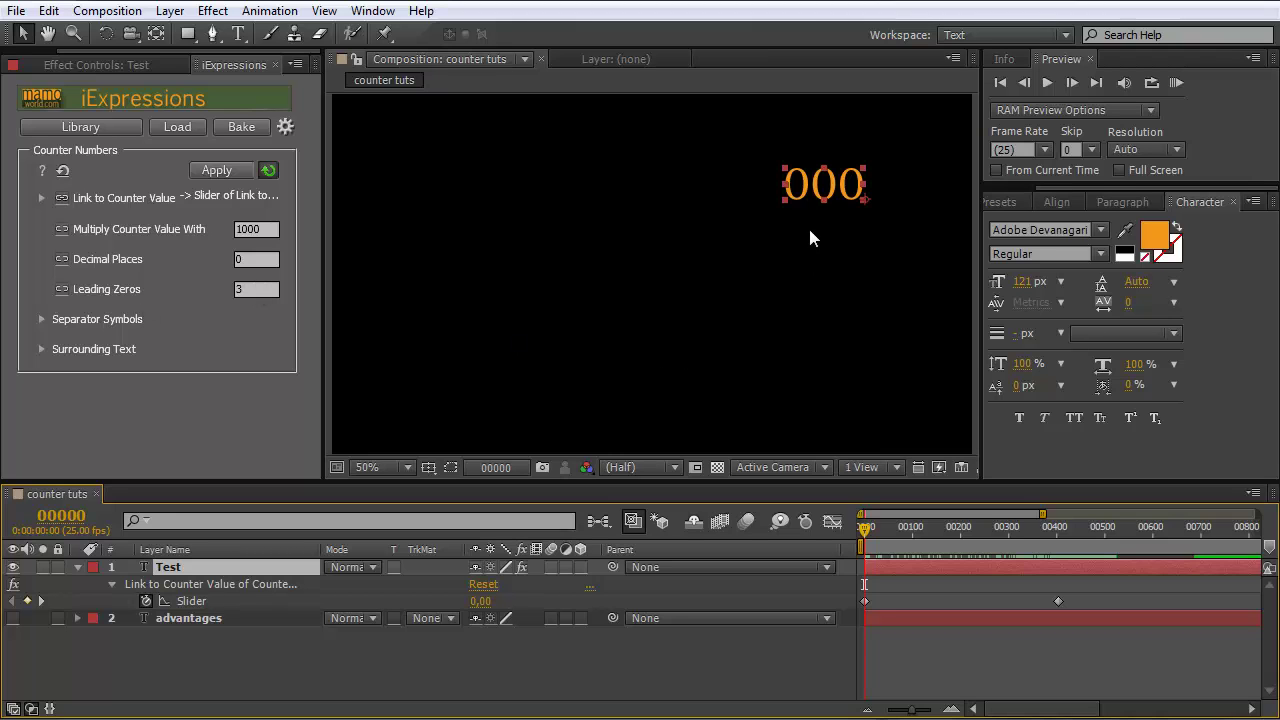
{"action": "left_click_drag", "start_coordinate": [864, 527], "coordinate": [1071, 528]}
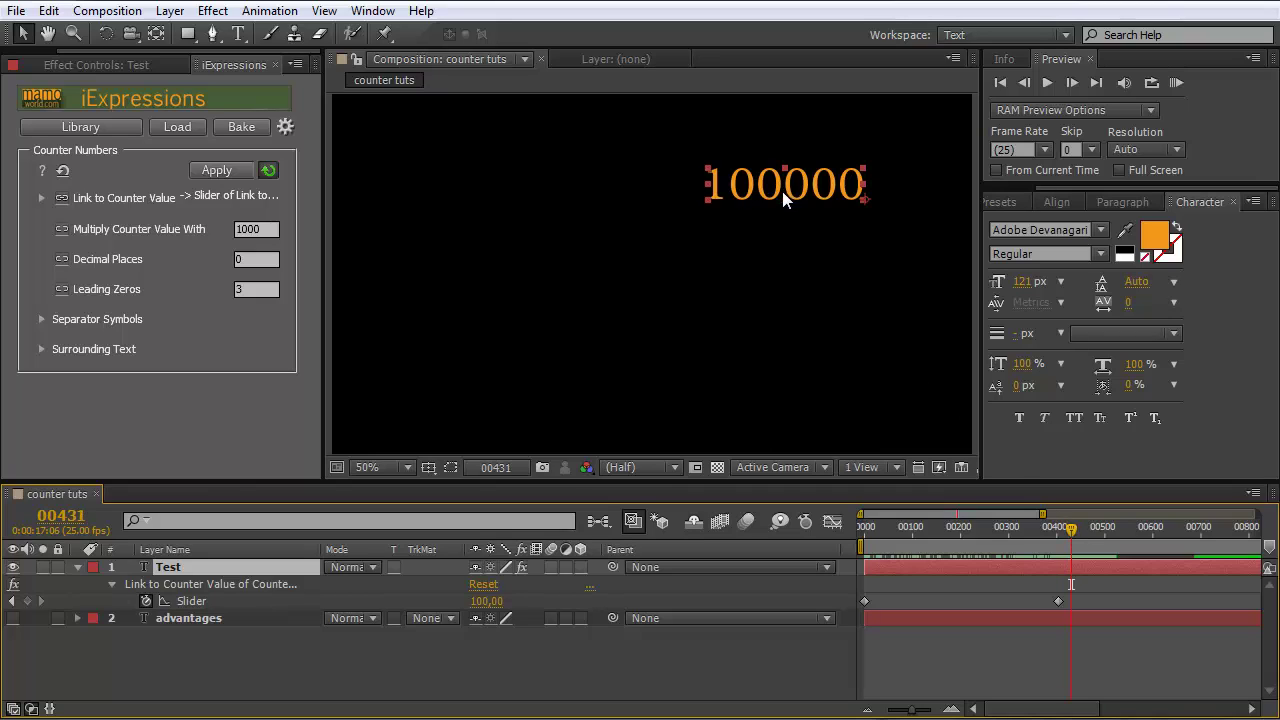
Step: Set the leading zeros to 6 and scrub the timeline to frame 516 to check the counter
{"action": "left_click", "coordinate": [218, 290]}
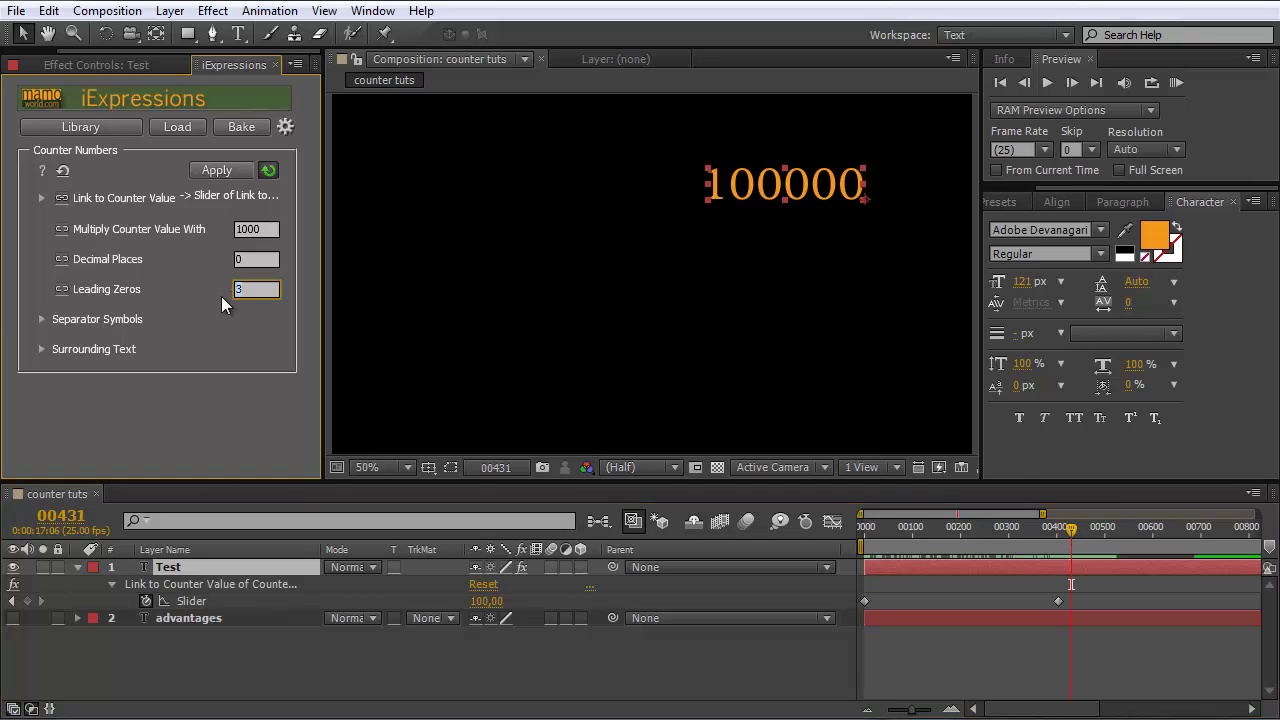
{"action": "type", "text": "6"}
{"action": "key", "text": "shift+Tab"}
{"action": "left_click_drag", "start_coordinate": [1071, 528], "coordinate": [1112, 530]}
{"action": "left_click", "coordinate": [255, 290]}
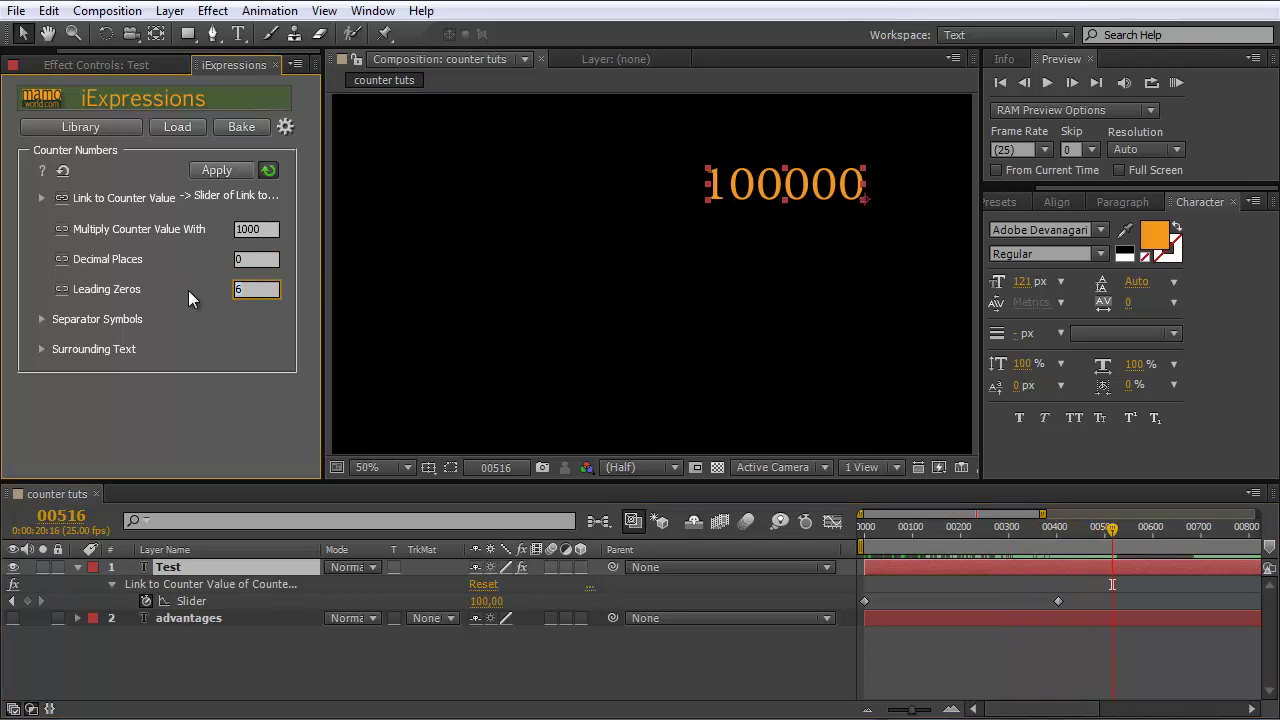
Step: Set the leading zeros to 0 and scrub the timeline back to frame 383 to check the counter
{"action": "key", "text": "BackSpace"}
{"action": "type", "text": "0"}
{"action": "left_click", "coordinate": [258, 262]}
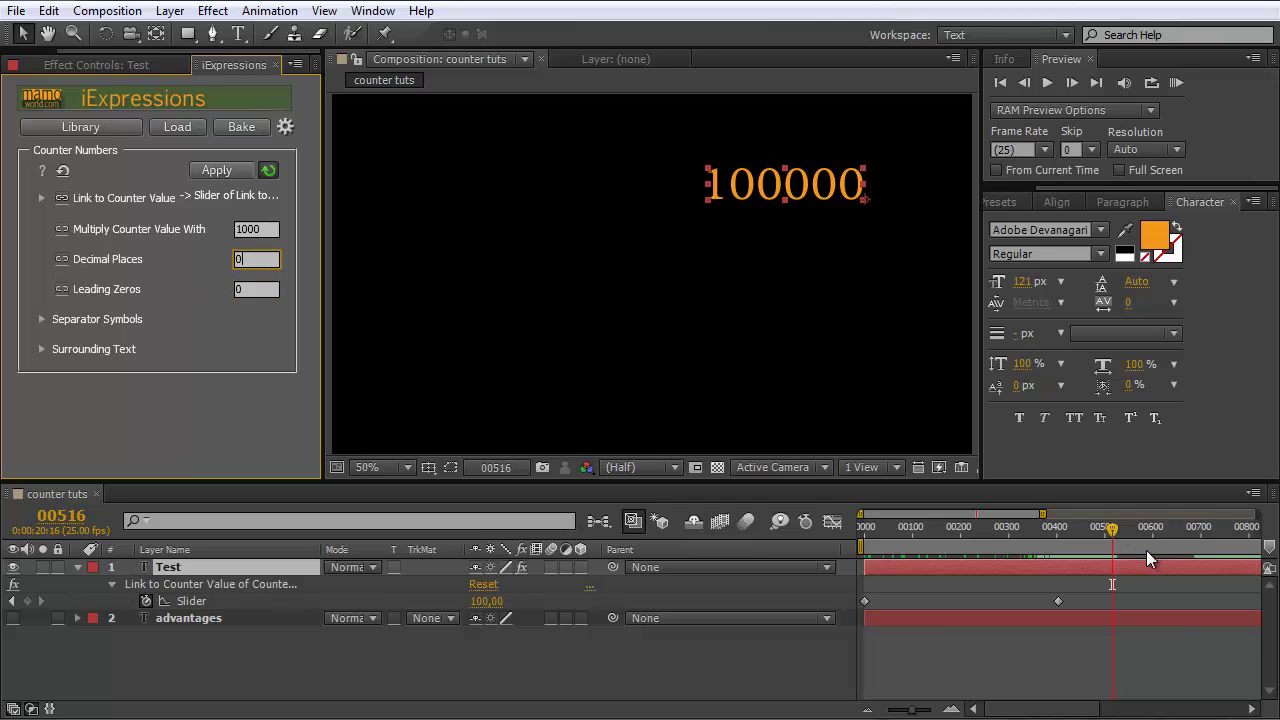
{"action": "left_click_drag", "start_coordinate": [1084, 527], "coordinate": [1046, 527]}
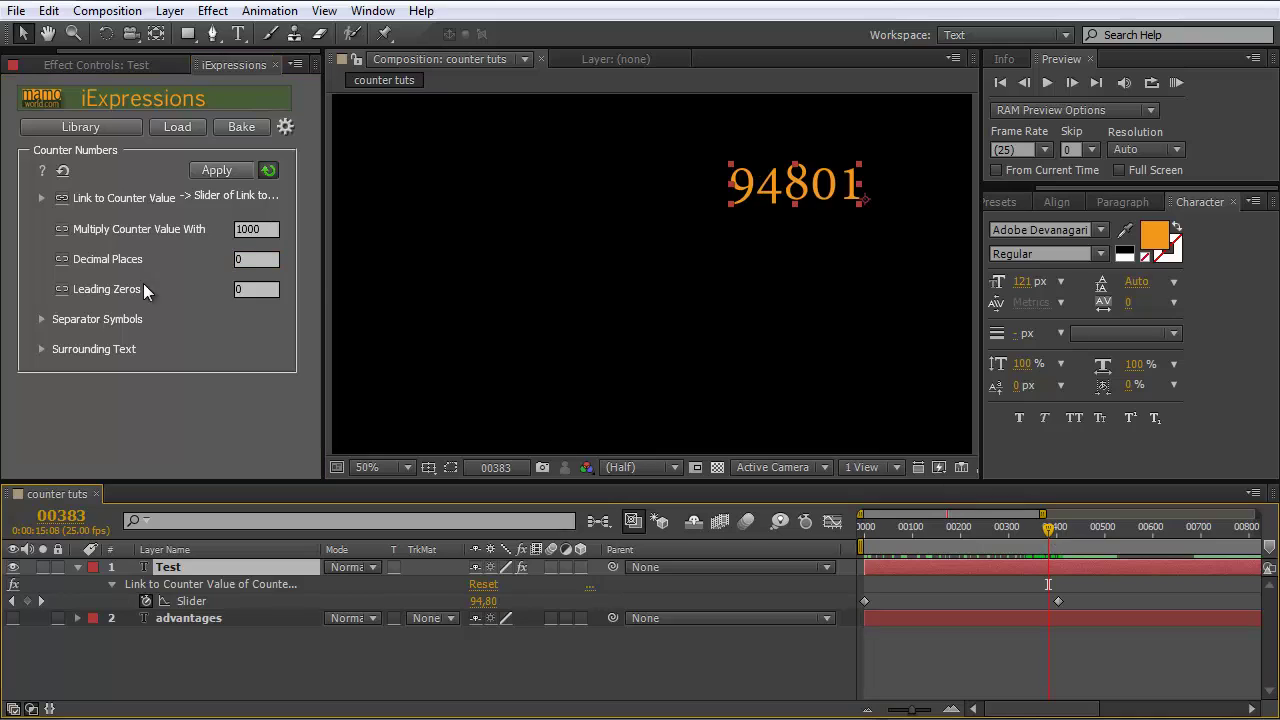
Step: Reveal the separator symbol options, widen the iExpressions area to show all fields, and set the decimal places to 2
{"action": "left_click", "coordinate": [43, 319]}
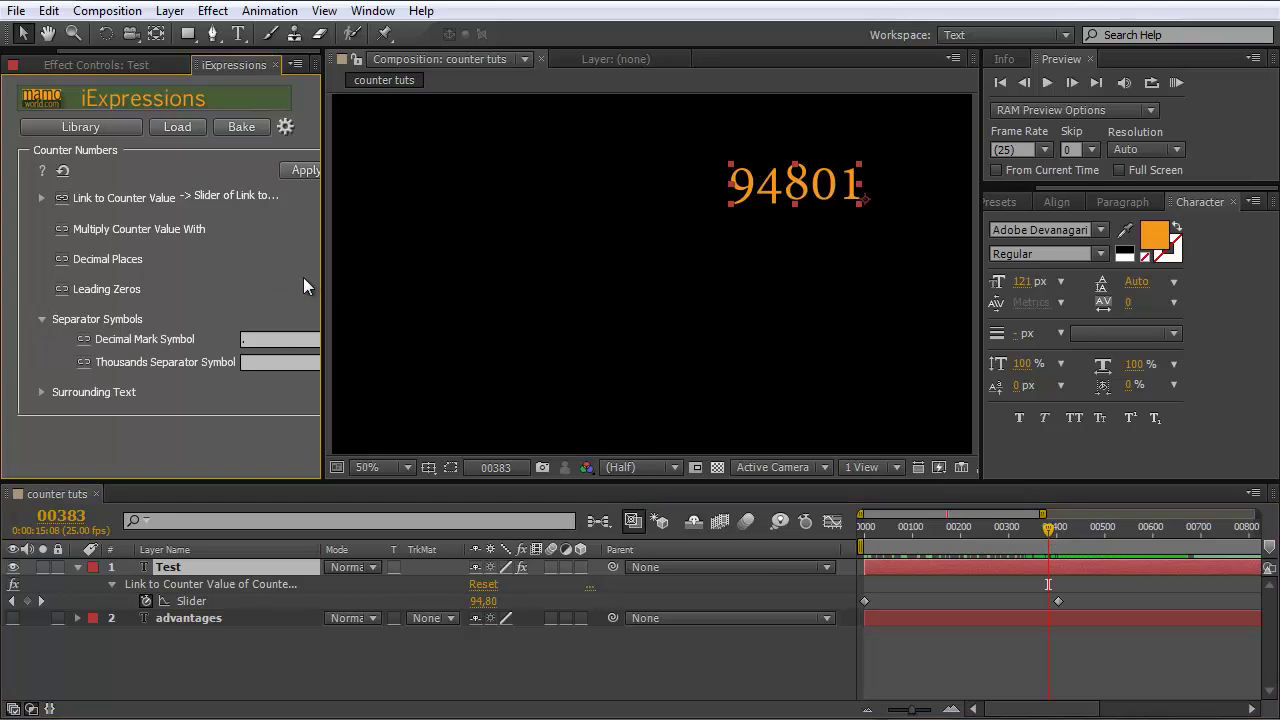
{"action": "left_click_drag", "start_coordinate": [322, 277], "coordinate": [418, 283]}
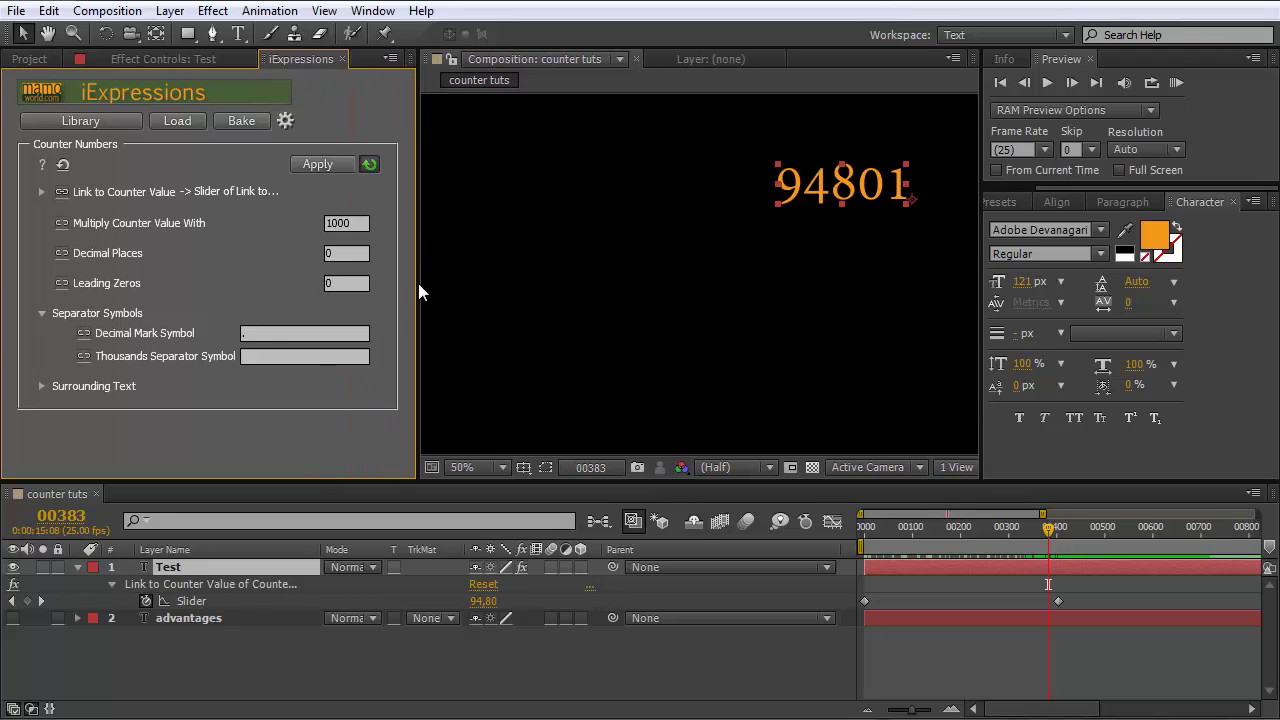
{"action": "left_click", "coordinate": [345, 254]}
{"action": "type", "text": "2"}
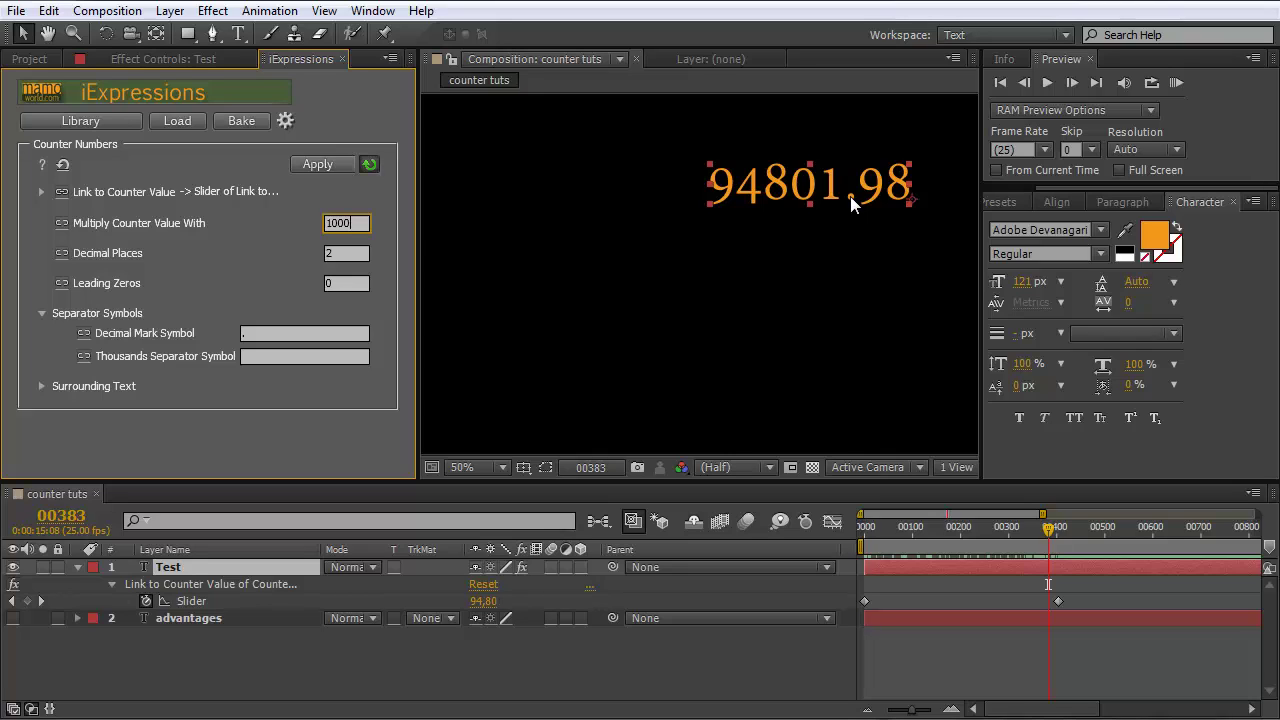
Step: Try a comma and a hyphen in turn as the counter's decimal mark symbol
{"action": "left_click", "coordinate": [268, 333]}
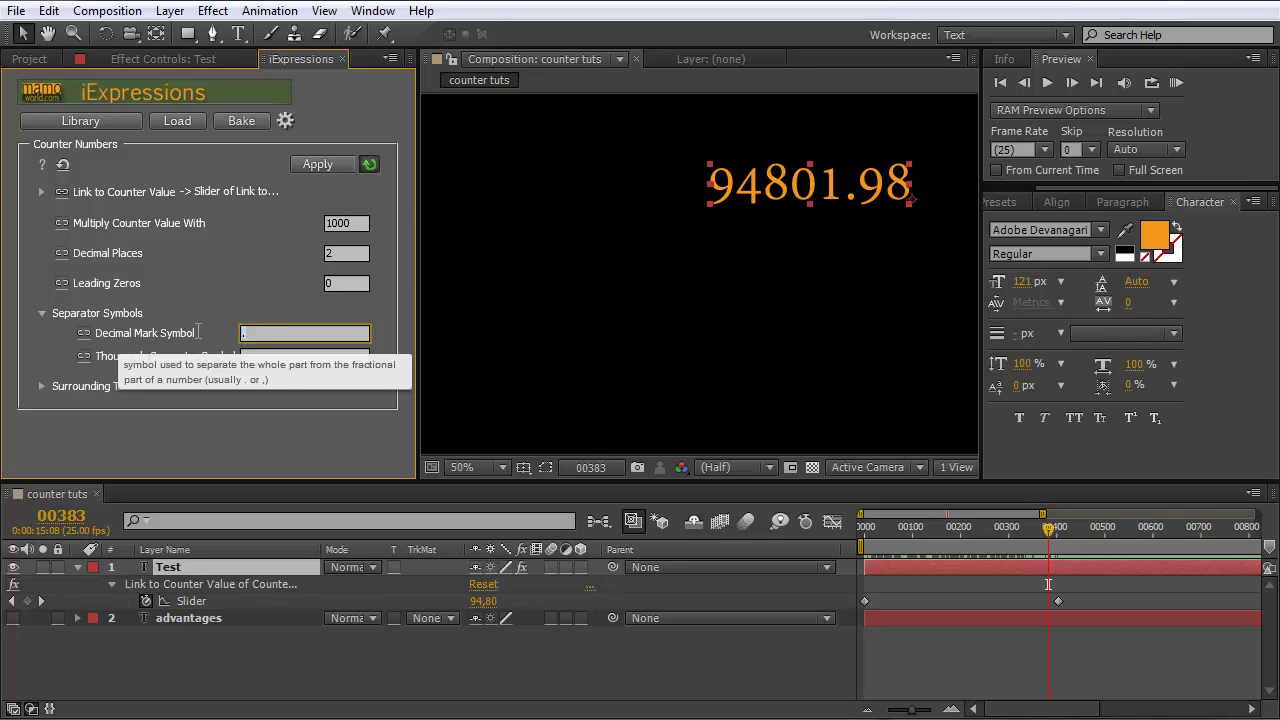
{"action": "type", "text": ","}
{"action": "key", "text": "Tab"}
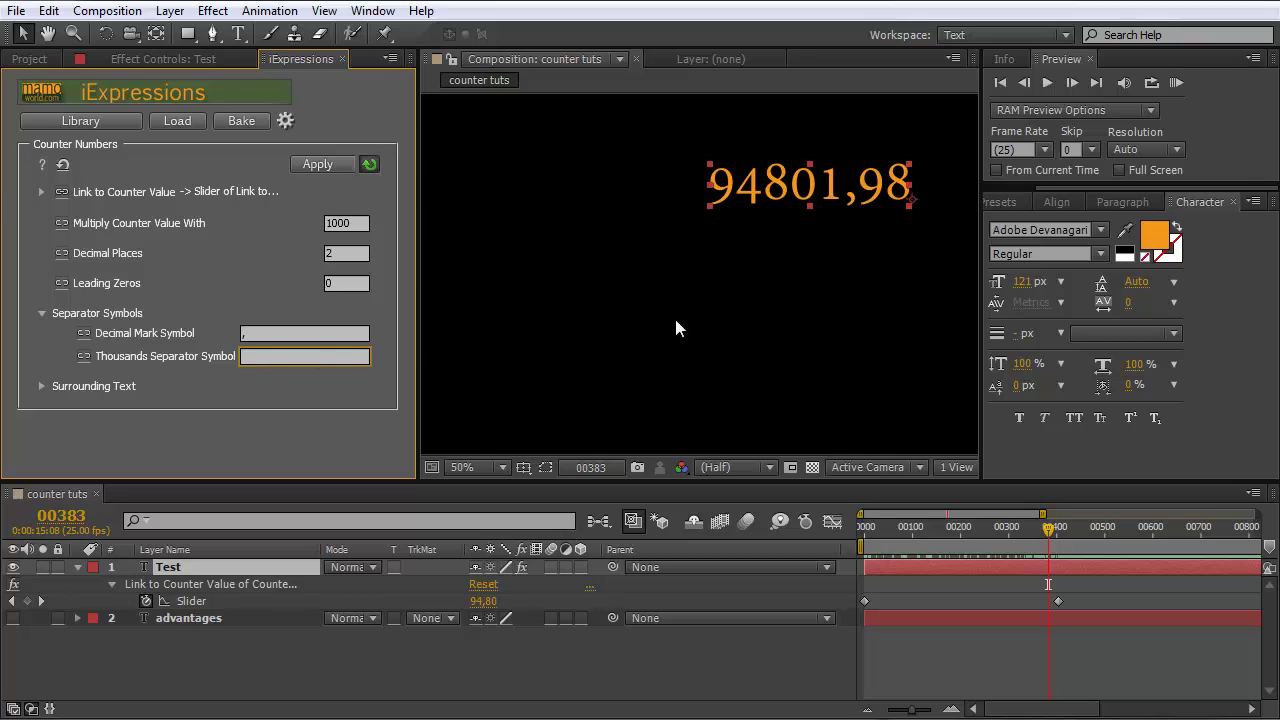
{"action": "left_click", "coordinate": [243, 333]}
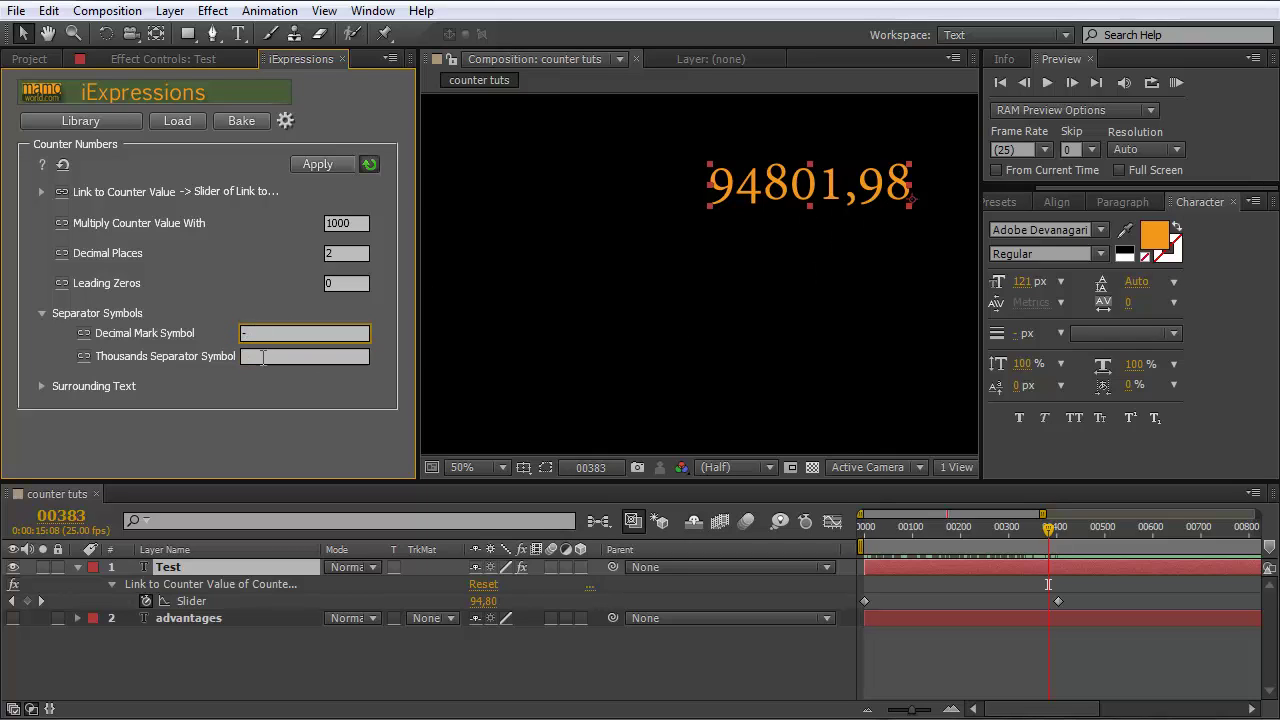
{"action": "type", "text": "-"}
{"action": "left_click", "coordinate": [262, 357]}
Step: Set the decimal mark symbol to a period and the thousands separator symbol to a space
{"action": "left_click", "coordinate": [238, 333]}
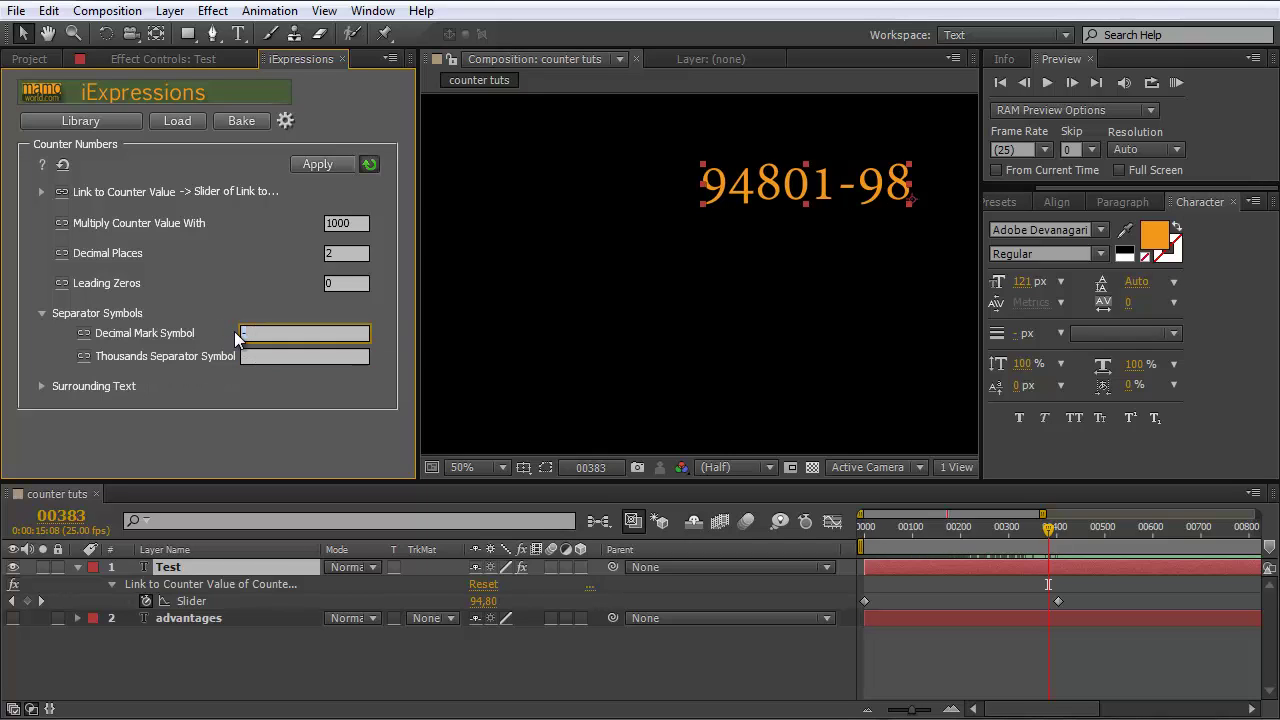
{"action": "type", "text": "."}
{"action": "left_click", "coordinate": [270, 357]}
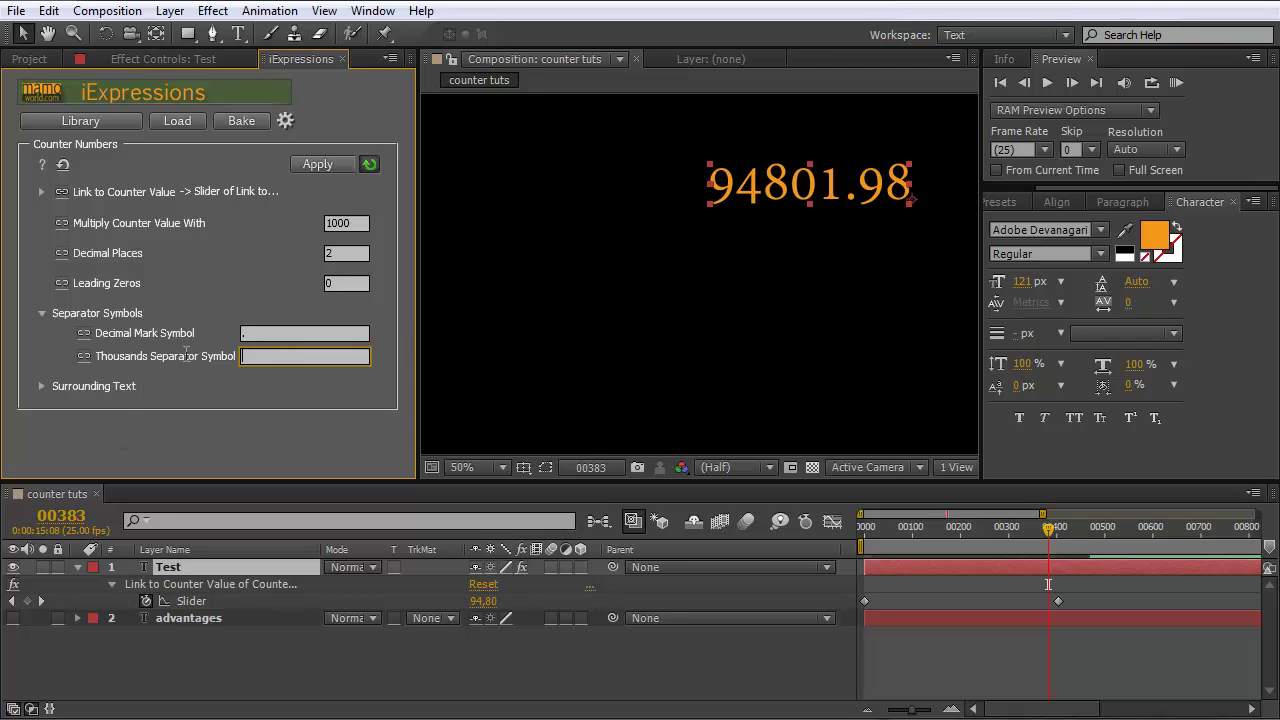
{"action": "mouse_move", "coordinate": [158, 355]}
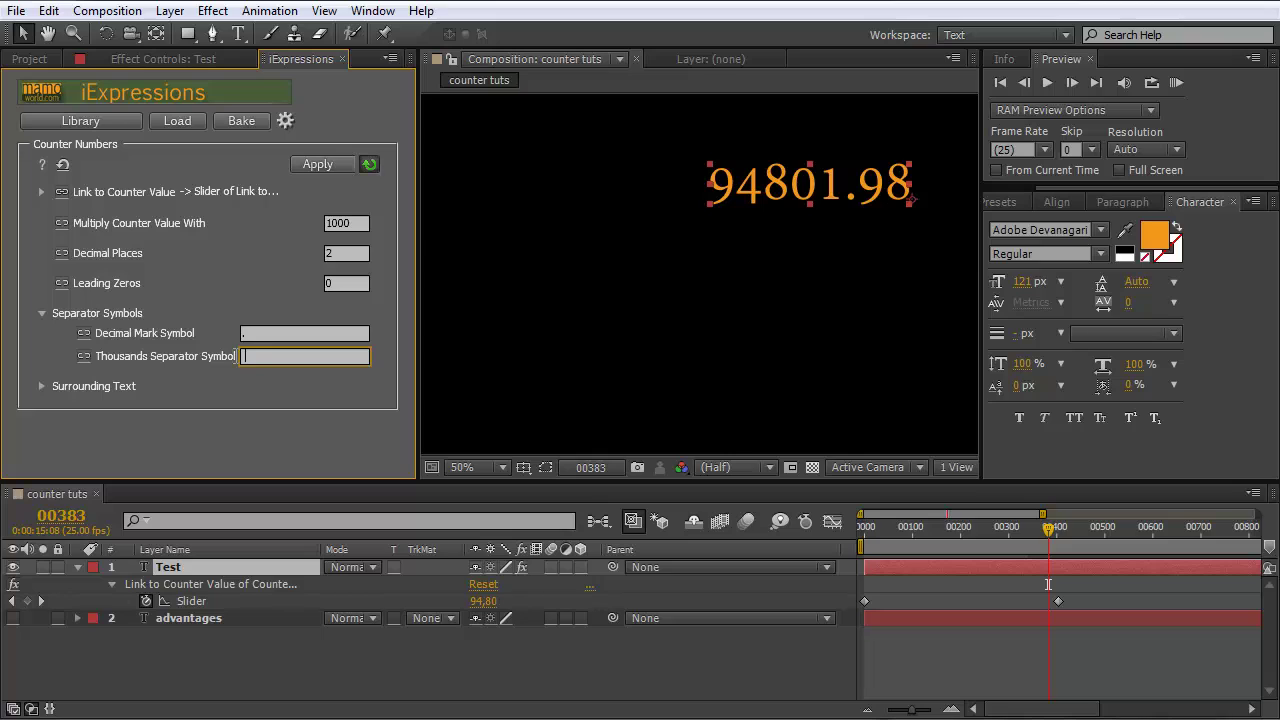
{"action": "left_click", "coordinate": [255, 334]}
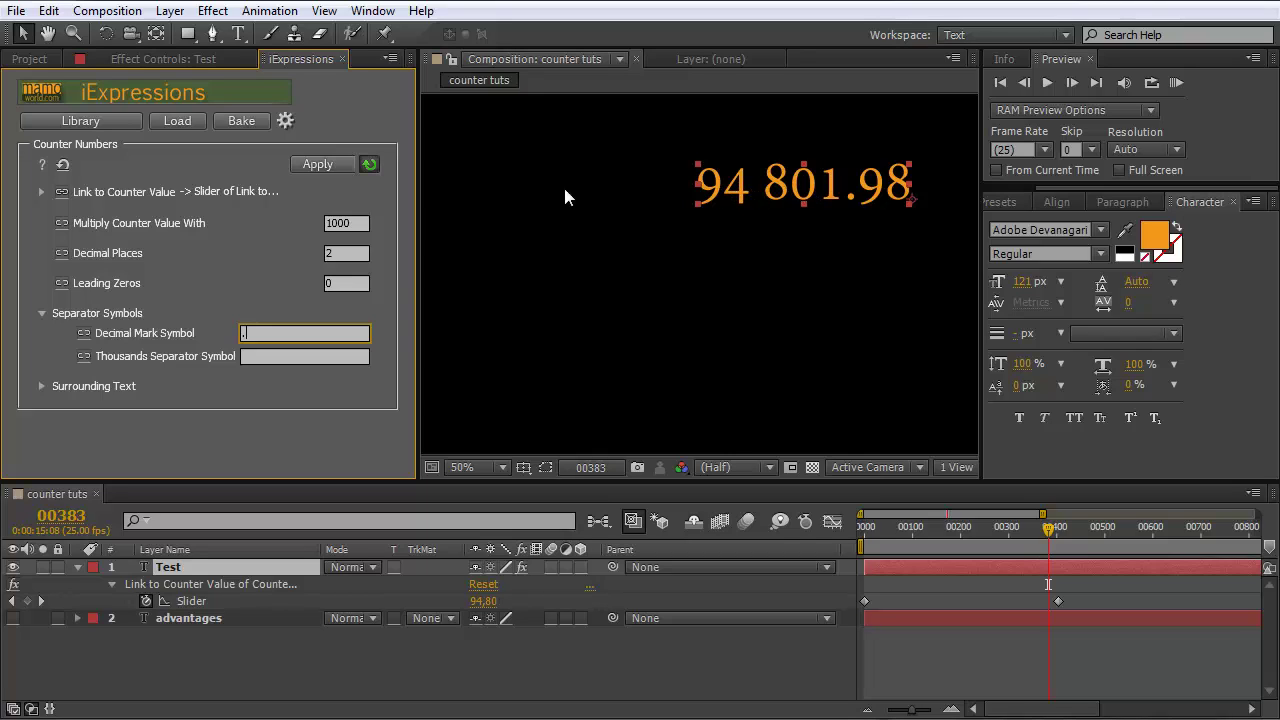
Step: Set the factor that multiplies the counter value to 100000 and the decimal places to 6
{"action": "left_click", "coordinate": [362, 224]}
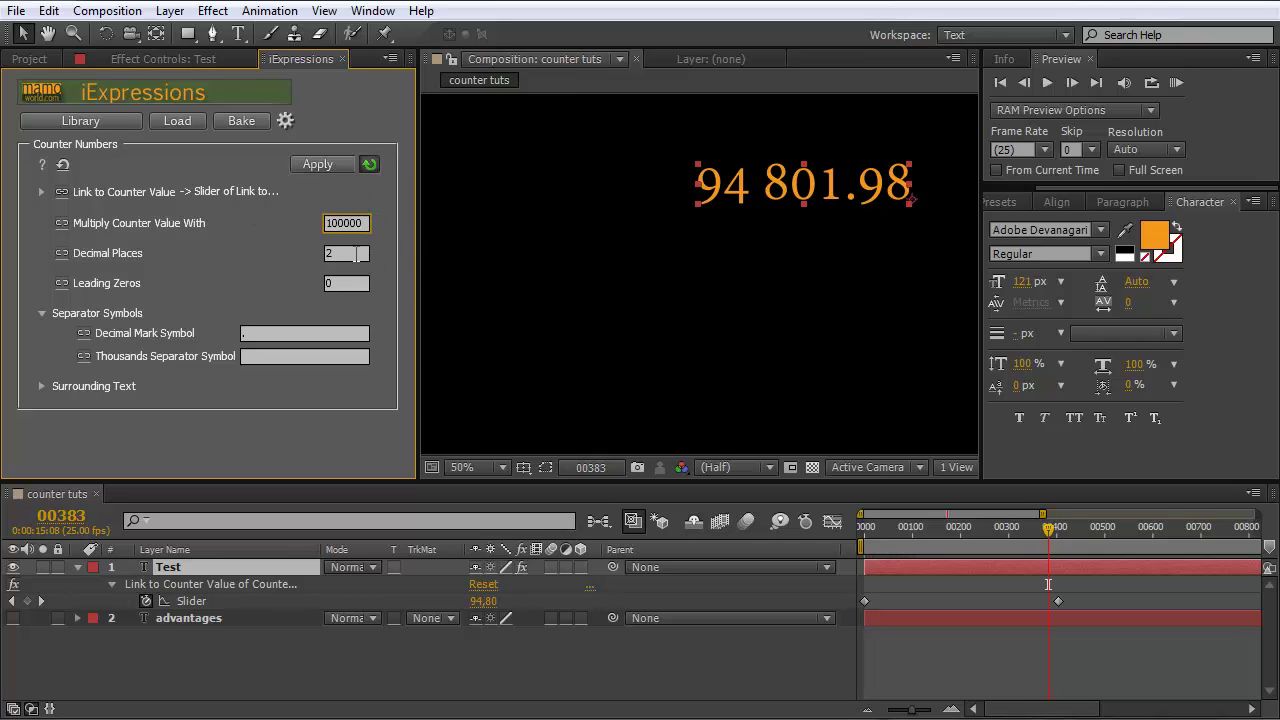
{"action": "left_click", "coordinate": [349, 253]}
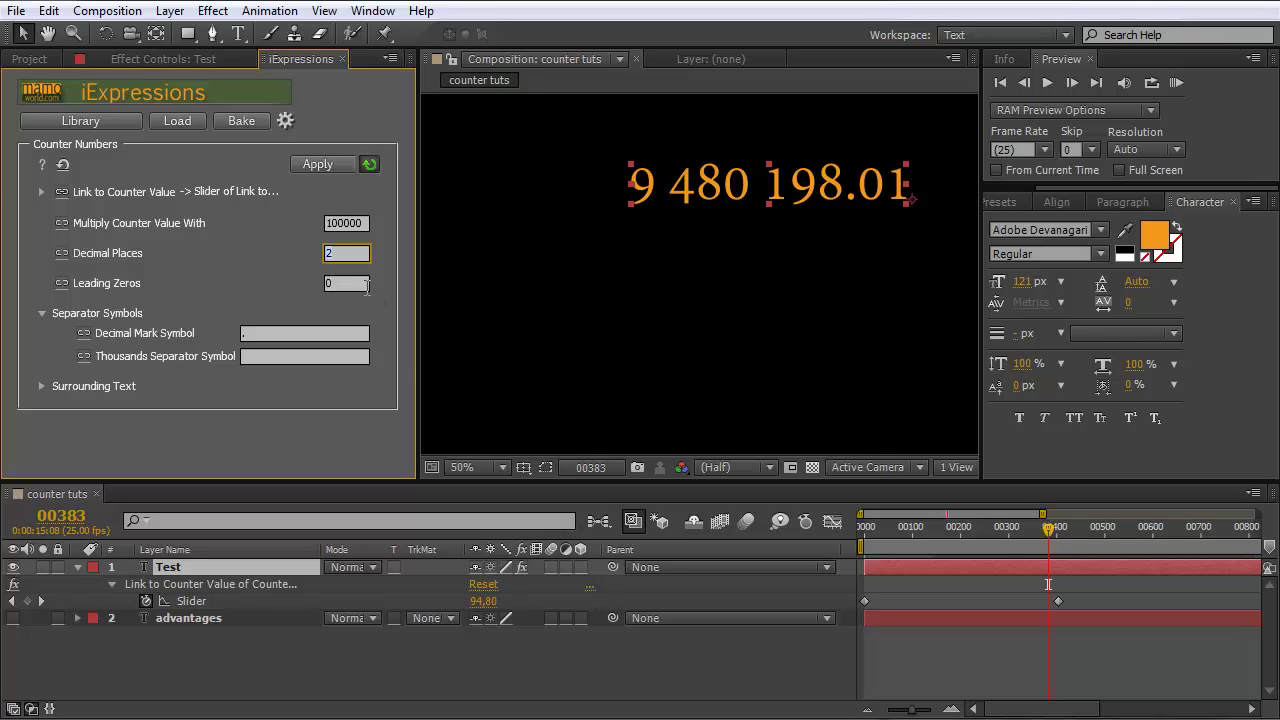
{"action": "type", "text": "6"}
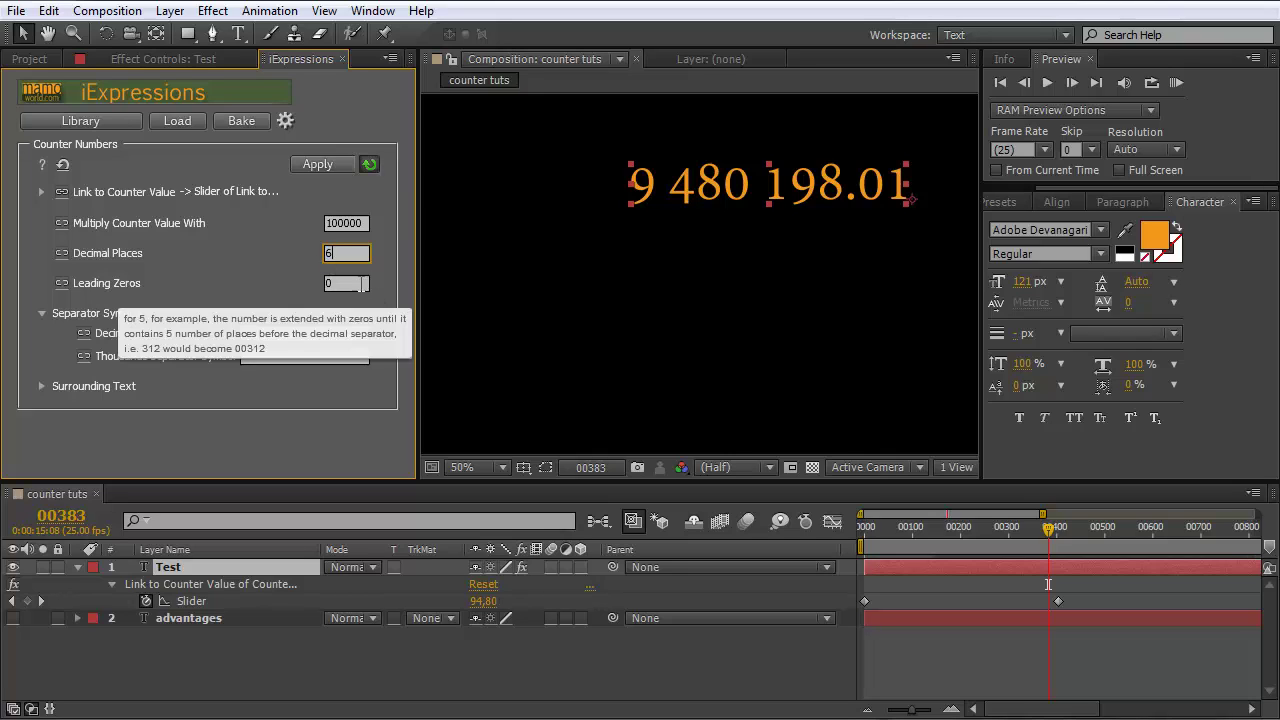
{"action": "left_click", "coordinate": [358, 284]}
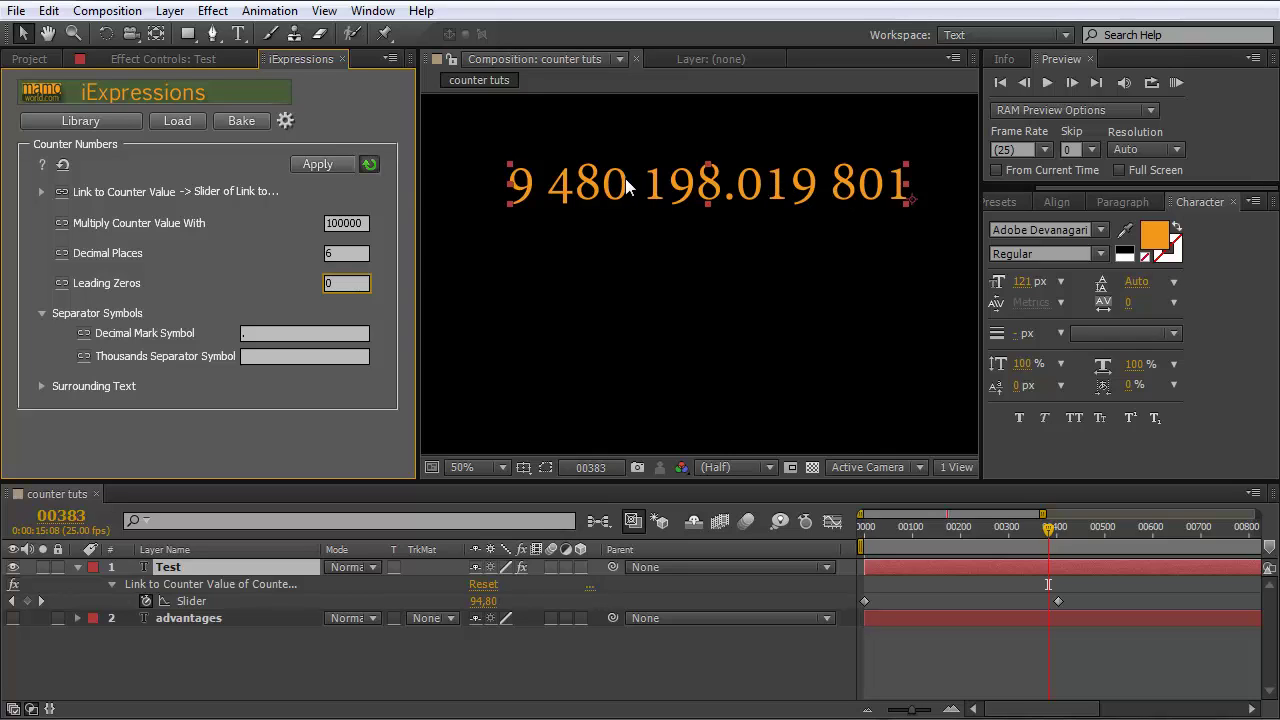
Step: Clear the thousands separator symbol to compare the ungrouped number, and enter a space as the separator again
{"action": "left_click", "coordinate": [254, 360]}
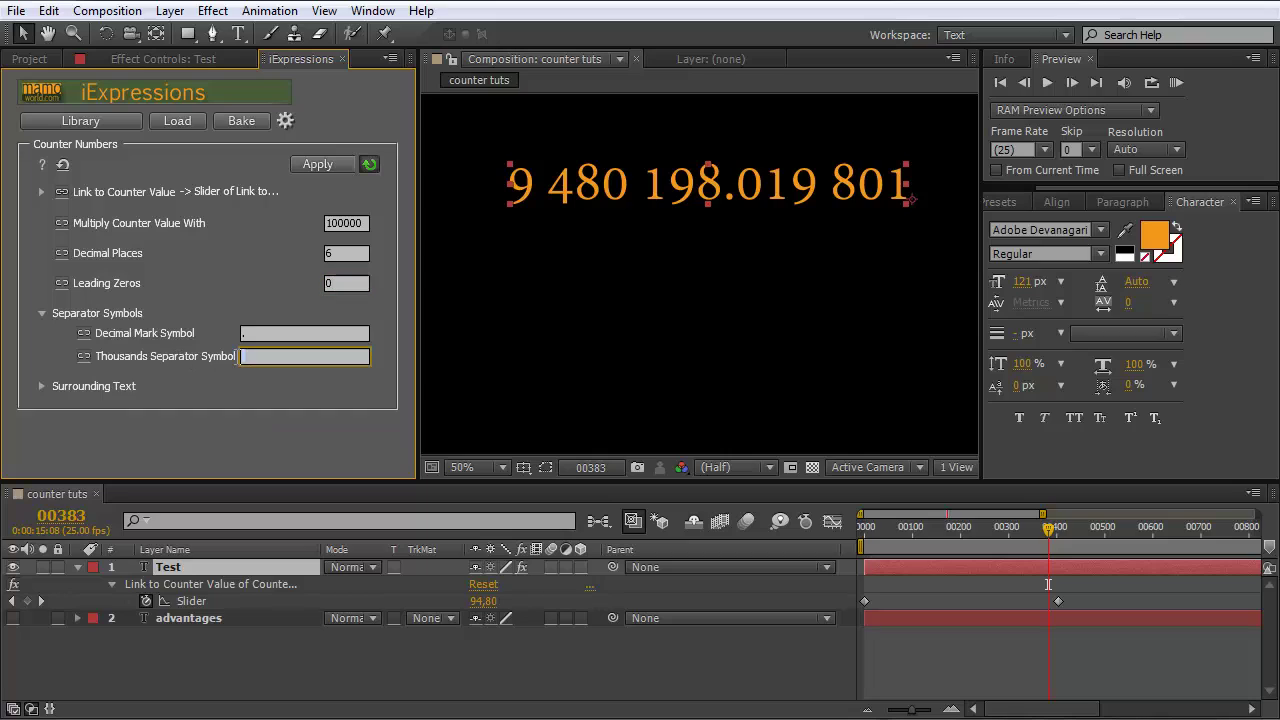
{"action": "key", "text": "BackSpace"}
{"action": "left_click", "coordinate": [256, 335]}
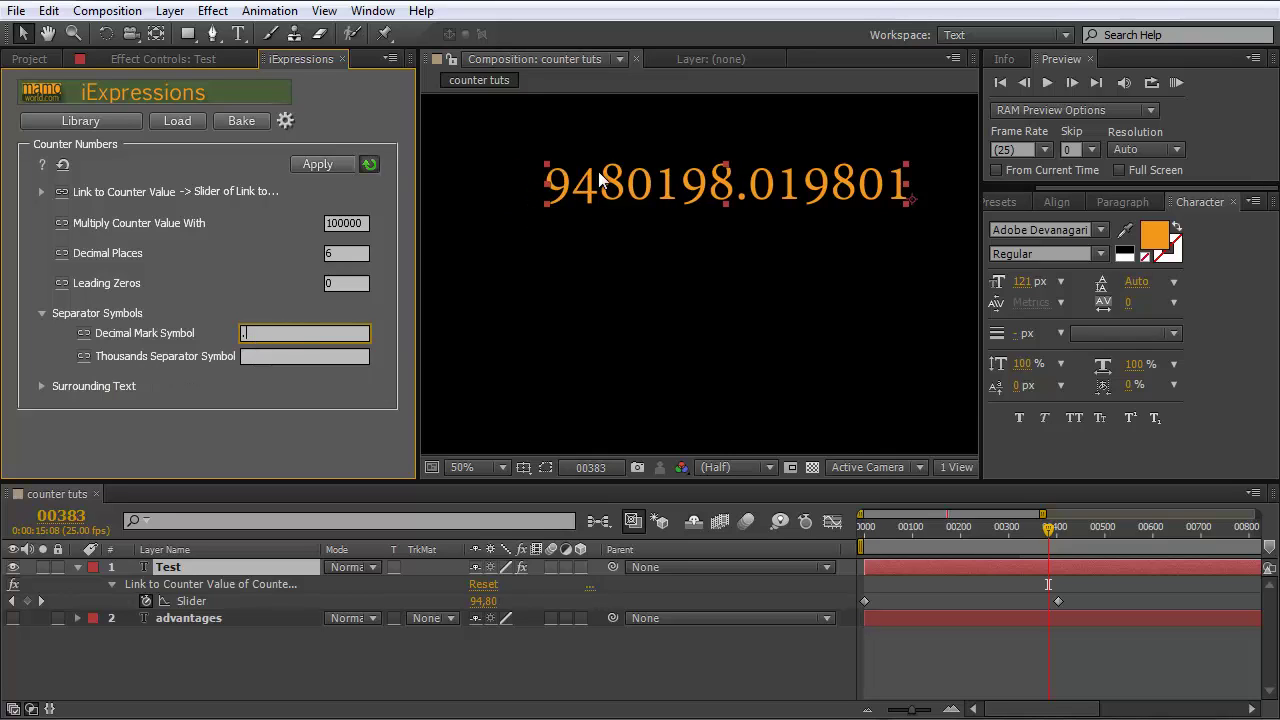
{"action": "left_click", "coordinate": [256, 358]}
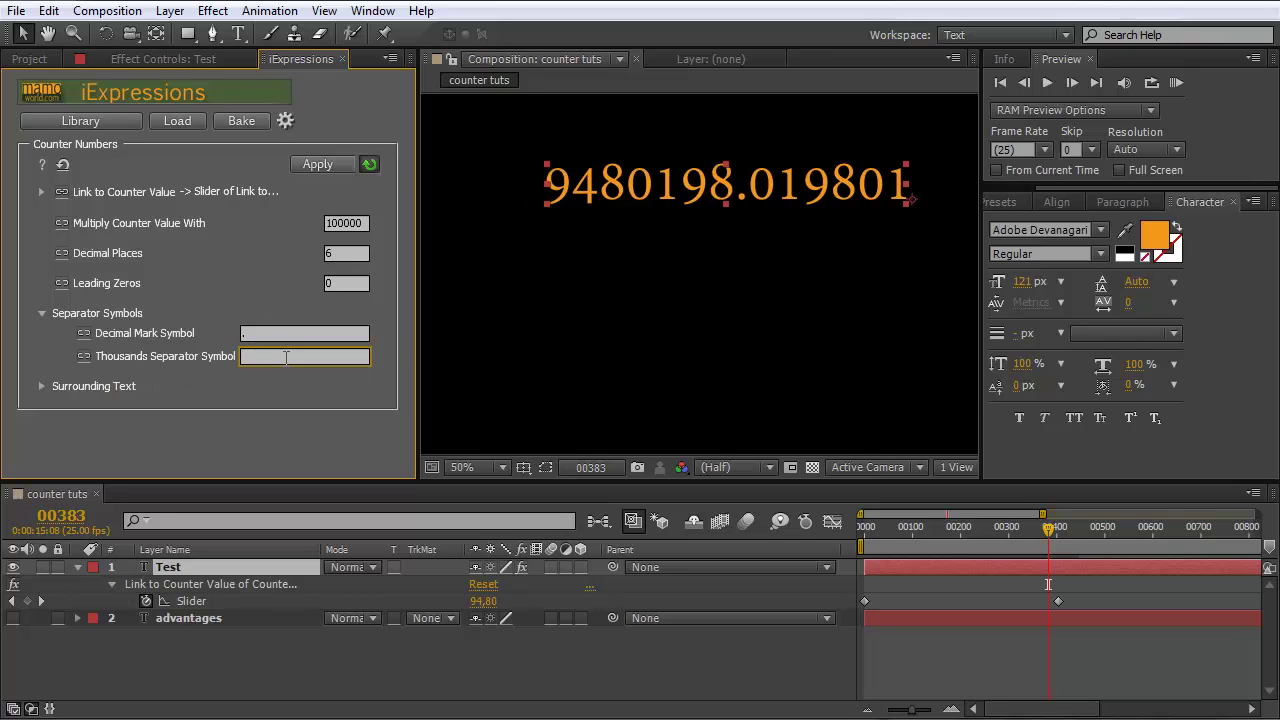
{"action": "left_click", "coordinate": [274, 334]}
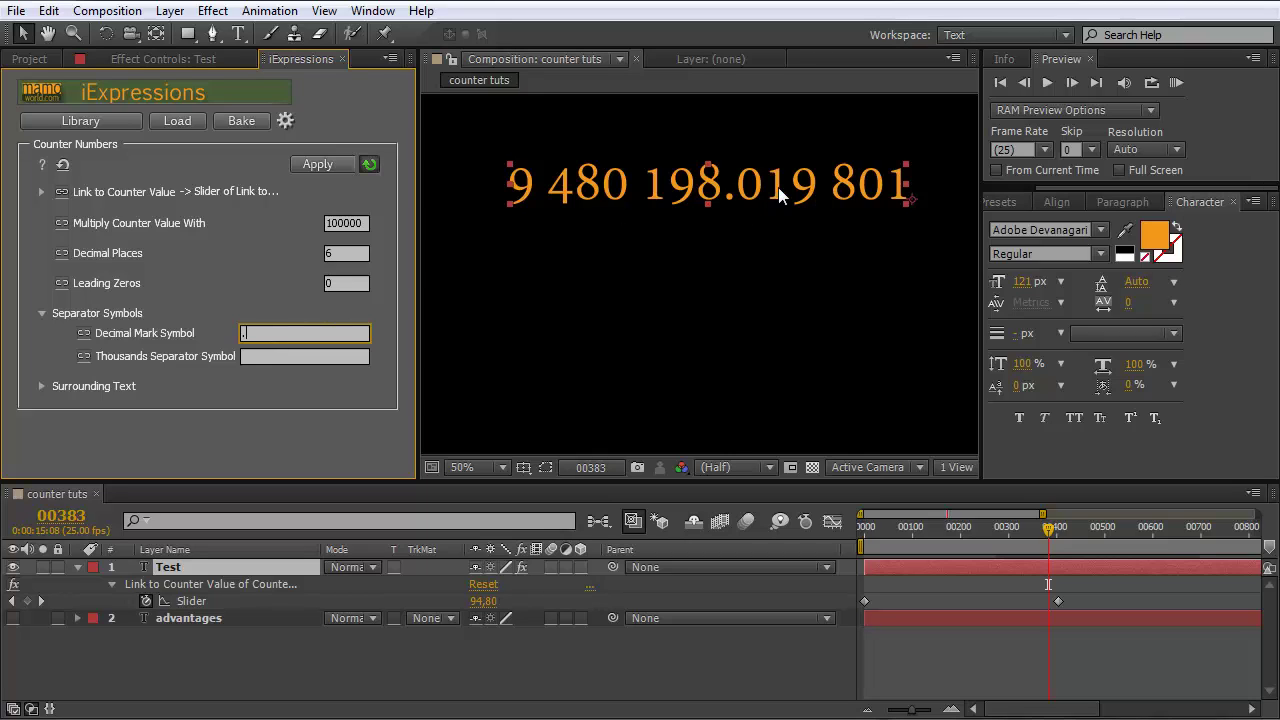
Step: Try a period as the thousands separator symbol and a comma as the decimal mark symbol
{"action": "left_click", "coordinate": [251, 357]}
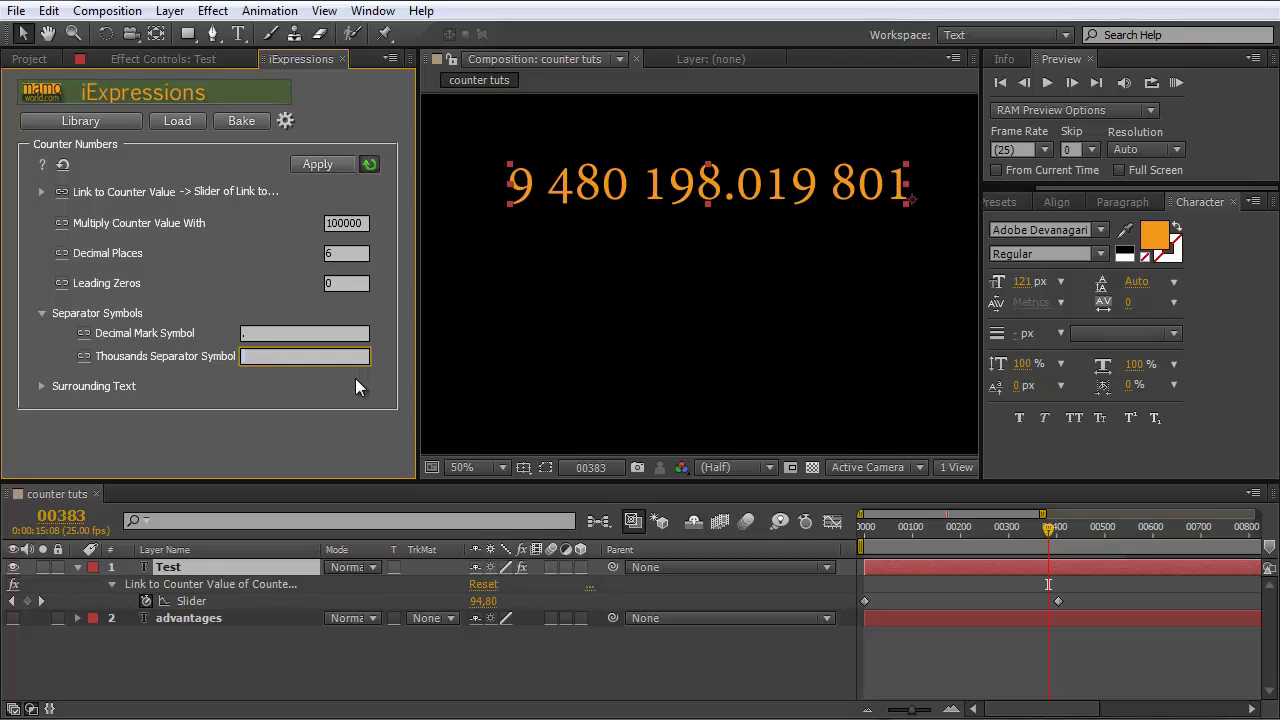
{"action": "type", "text": "."}
{"action": "left_click", "coordinate": [262, 334]}
{"action": "type", "text": ","}
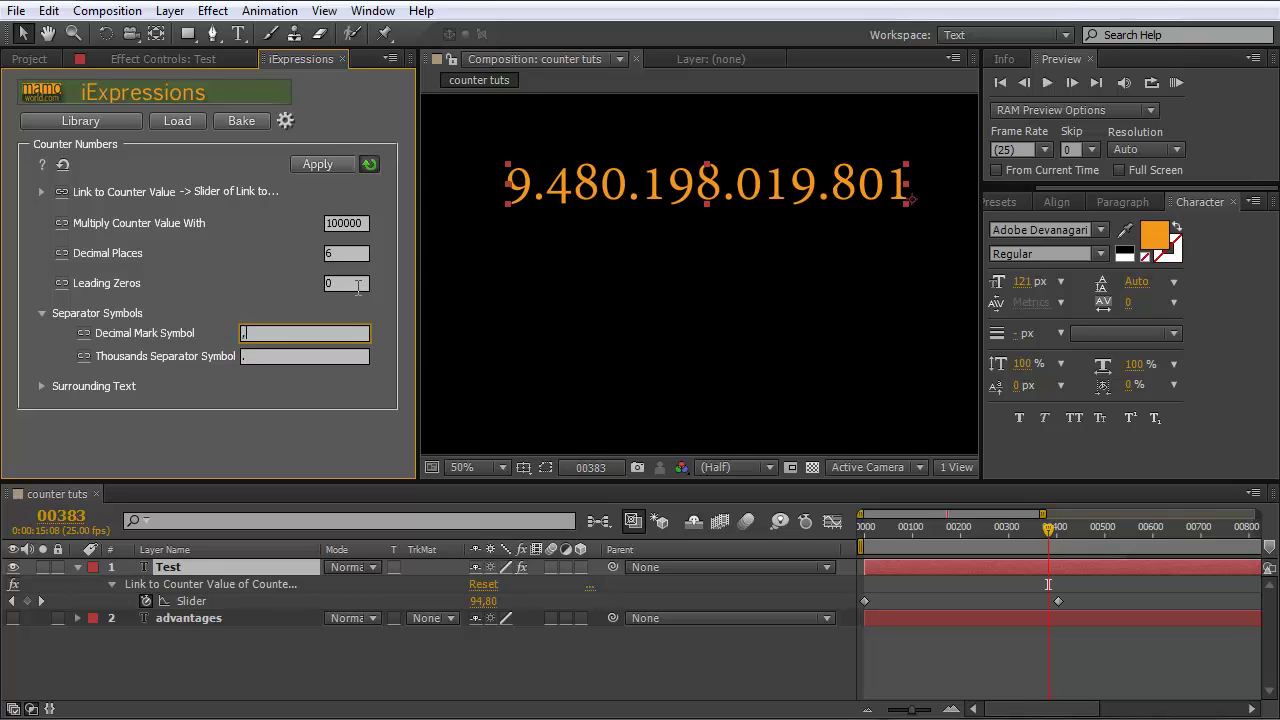
{"action": "left_click", "coordinate": [358, 284]}
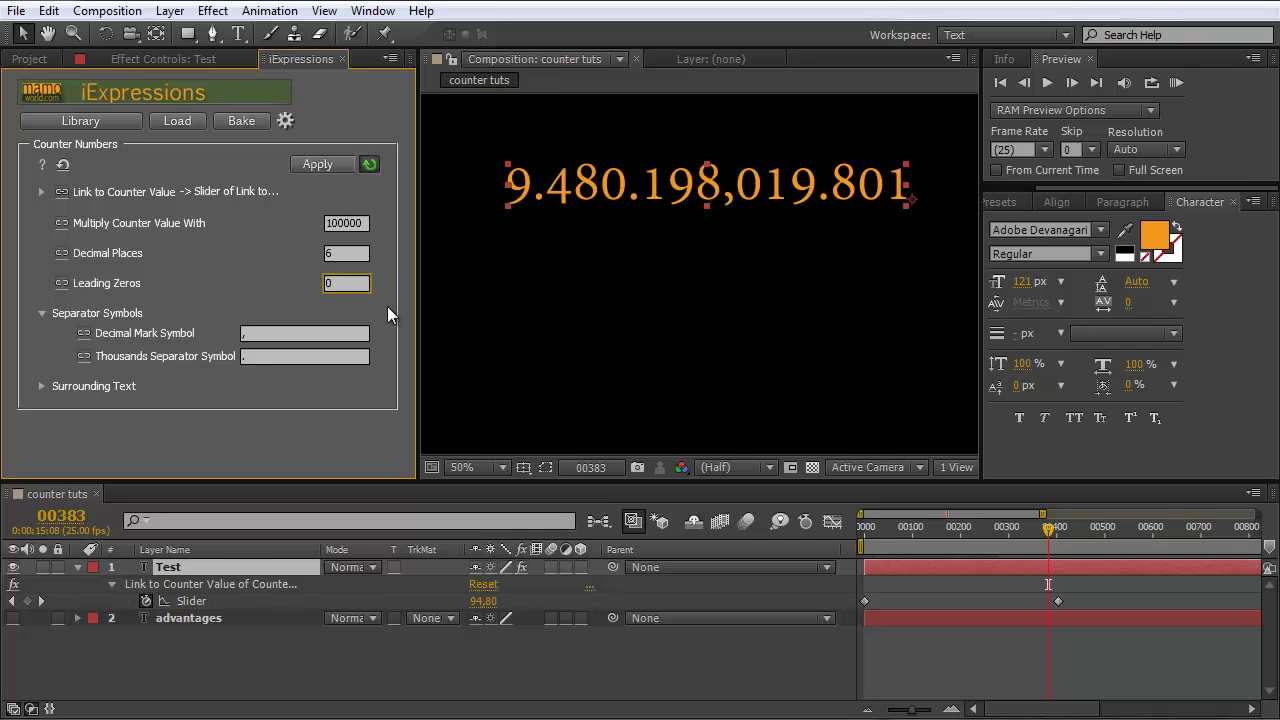
Step: Change the thousands separator symbol back to a space and the decimal mark symbol back to a period
{"action": "left_click", "coordinate": [256, 360]}
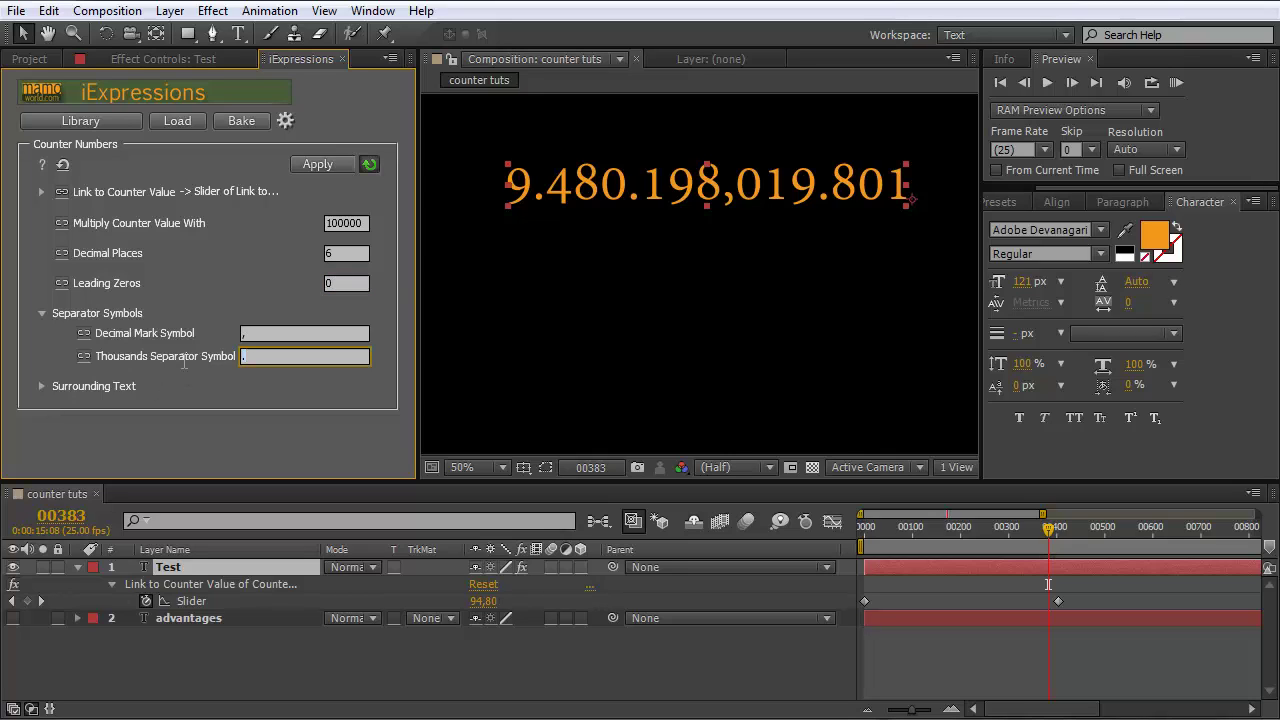
{"action": "left_click", "coordinate": [245, 337]}
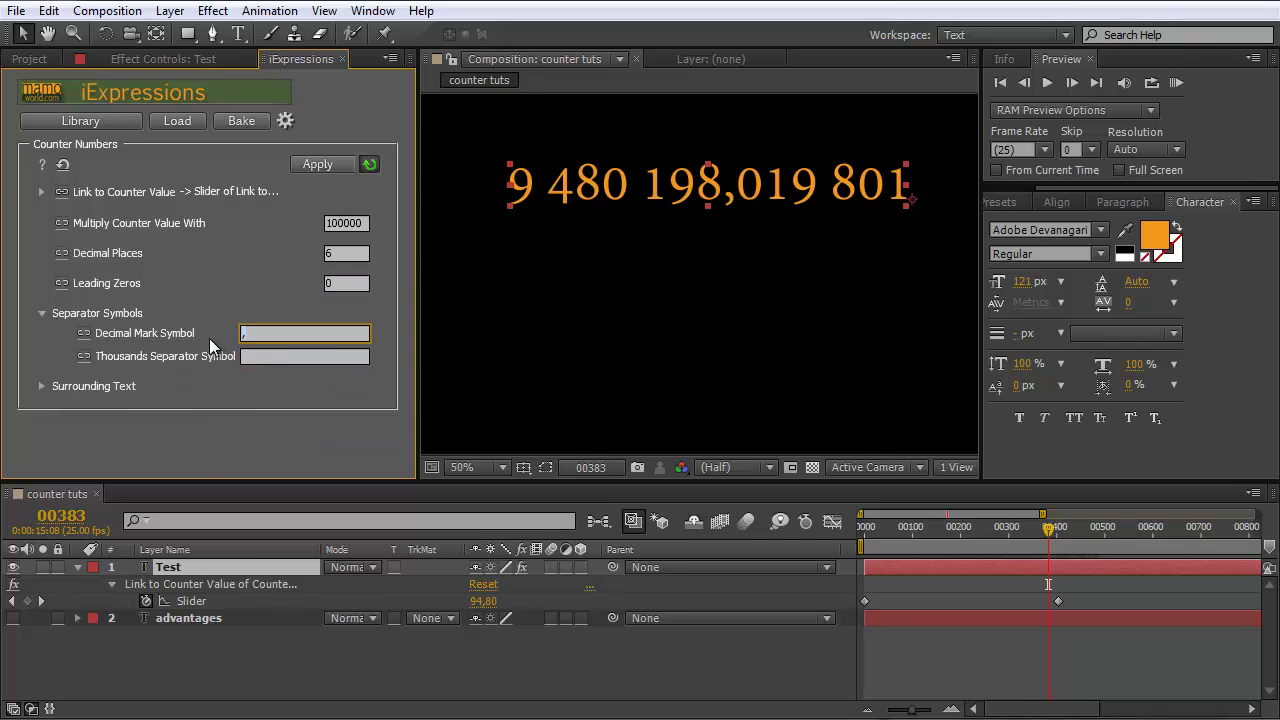
{"action": "type", "text": "."}
{"action": "left_click", "coordinate": [352, 284]}
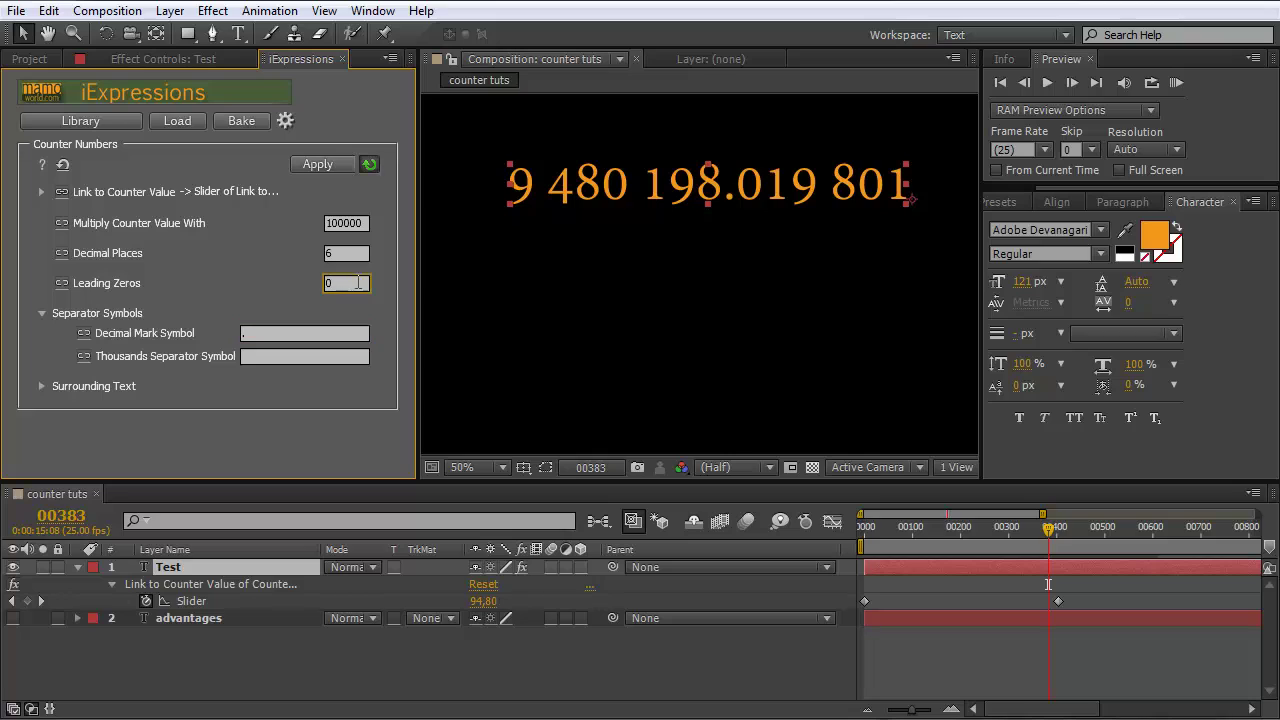
Step: Reveal the surrounding text options and move the counter text slightly down in a widened composition view
{"action": "left_click", "coordinate": [41, 387]}
{"action": "left_click_drag", "start_coordinate": [700, 195], "coordinate": [713, 229]}
{"action": "left_click_drag", "start_coordinate": [979, 234], "coordinate": [1071, 234]}
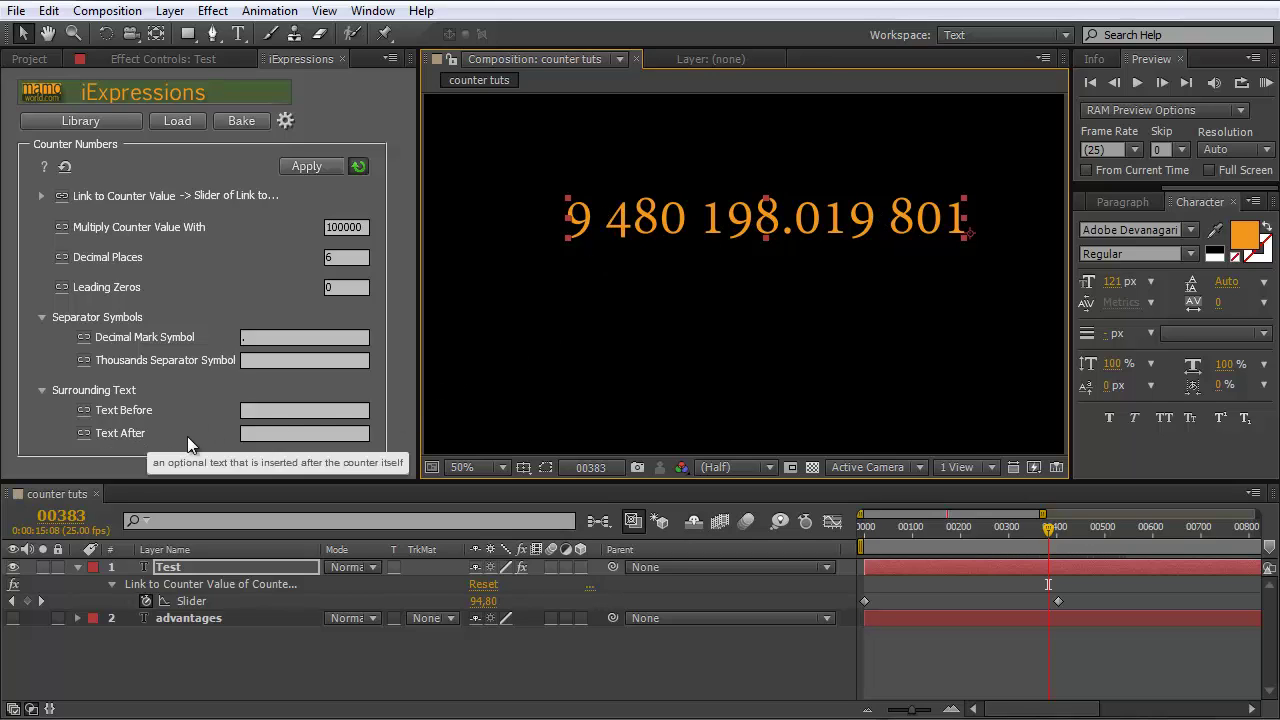
Step: Add a dollar sign as the text after the counter, with a space in front of the sign
{"action": "left_click", "coordinate": [300, 438]}
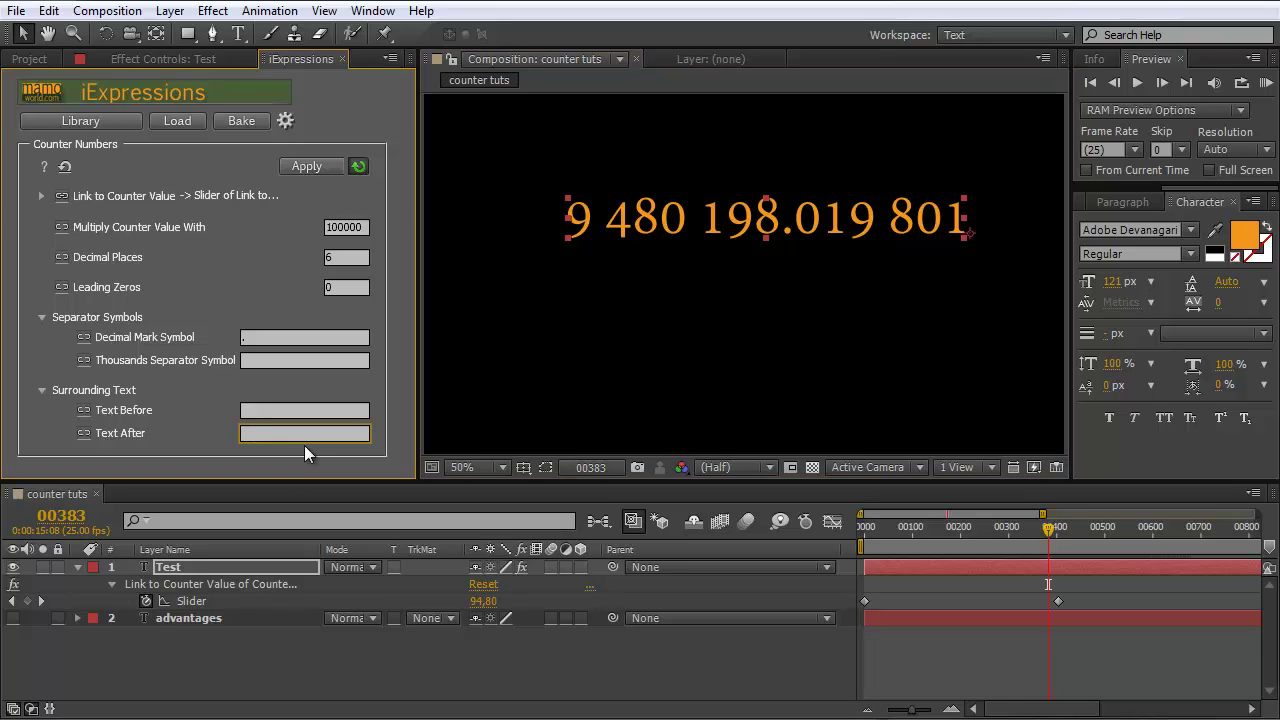
{"action": "type", "text": "$"}
{"action": "left_click", "coordinate": [304, 410]}
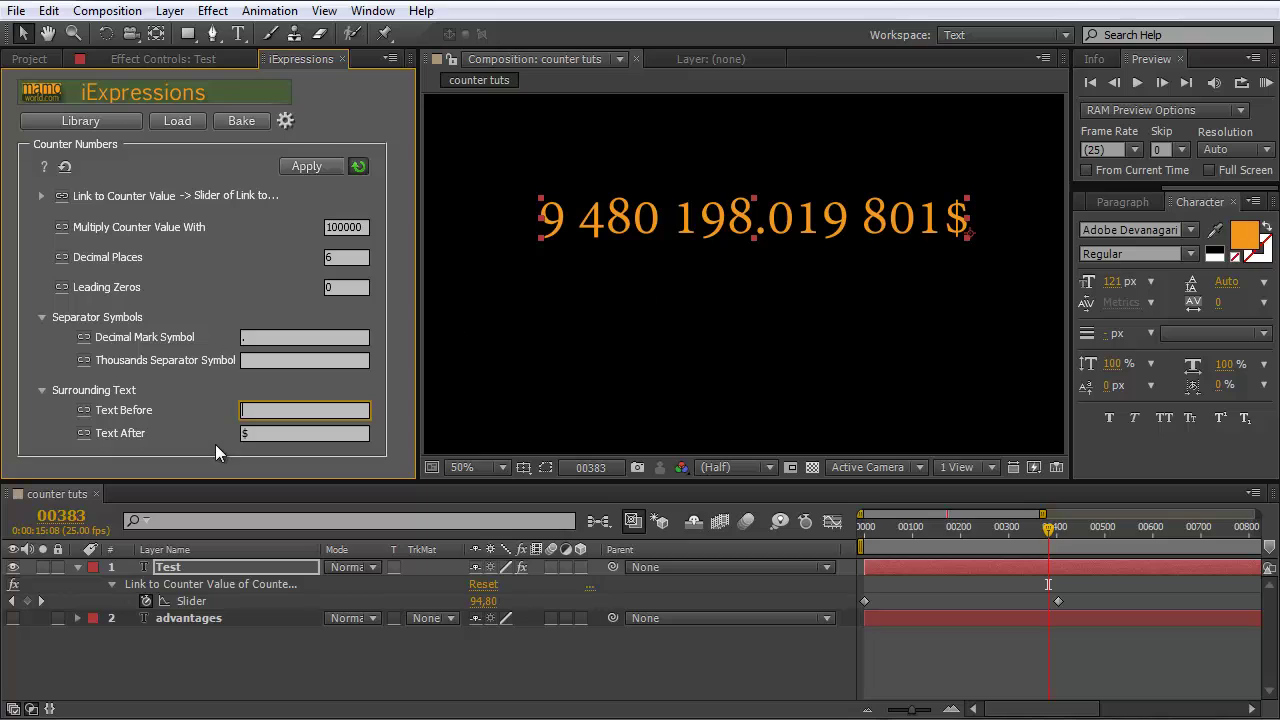
{"action": "left_click", "coordinate": [252, 436]}
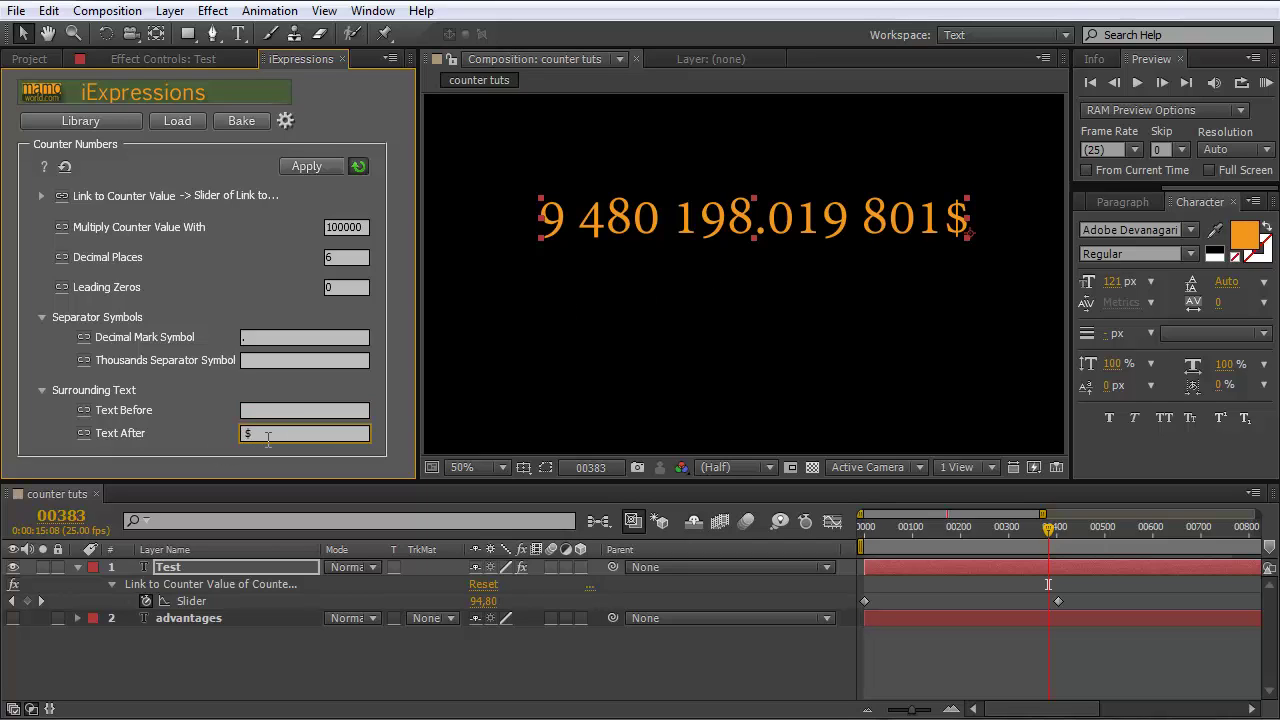
{"action": "left_click", "coordinate": [269, 410]}
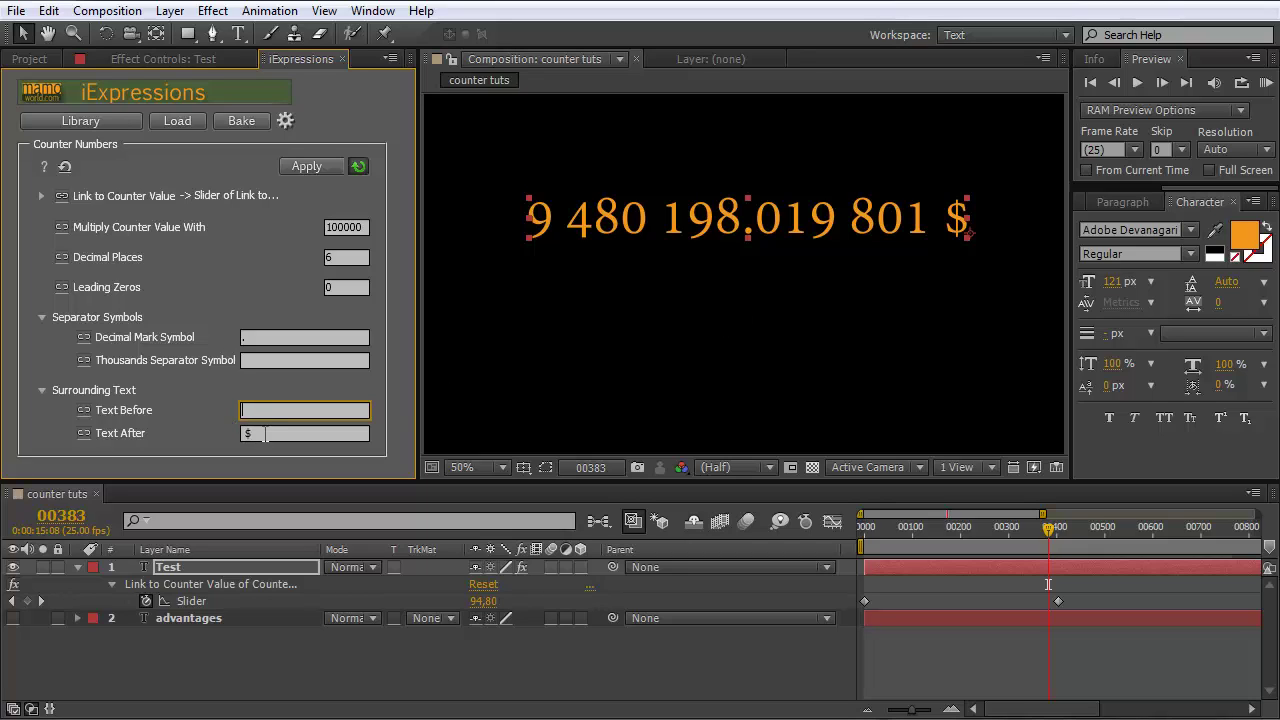
Step: Clear the text after the counter and set the text before it to "$"
{"action": "key", "text": "Tab"}
{"action": "key", "text": "BackSpace"}
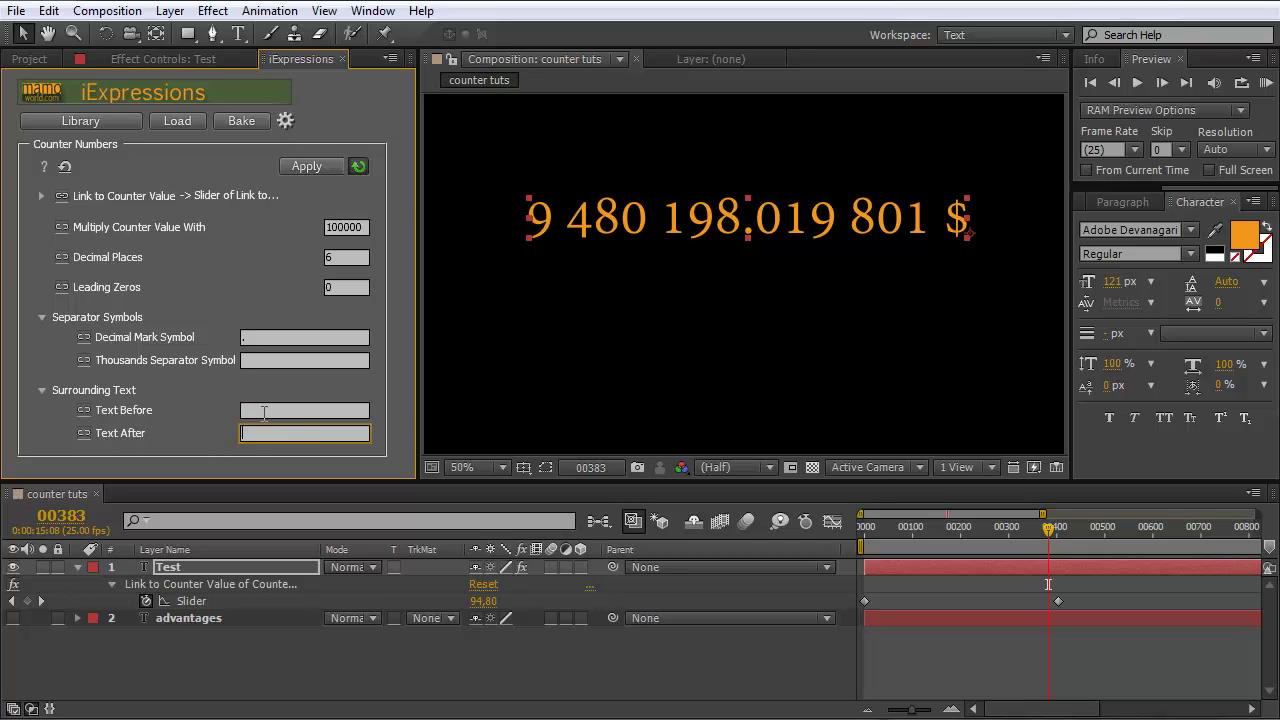
{"action": "left_click", "coordinate": [262, 410]}
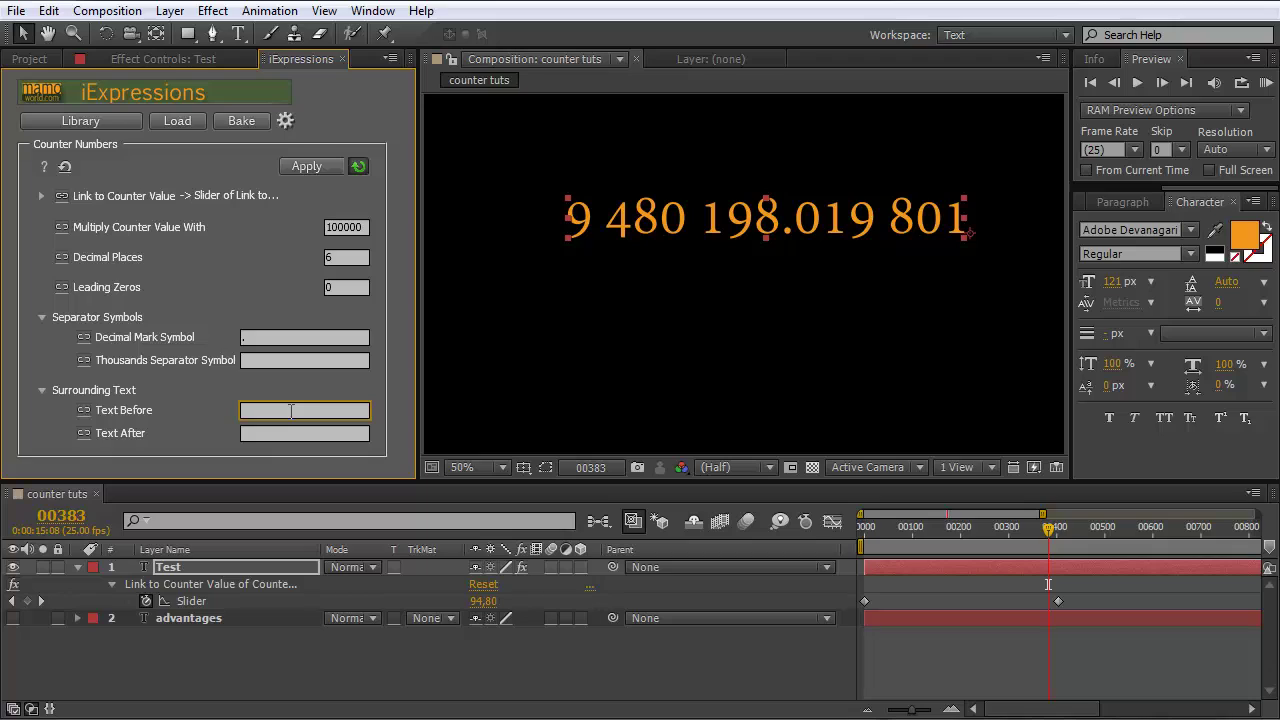
{"action": "type", "text": "$"}
{"action": "left_click", "coordinate": [280, 434]}
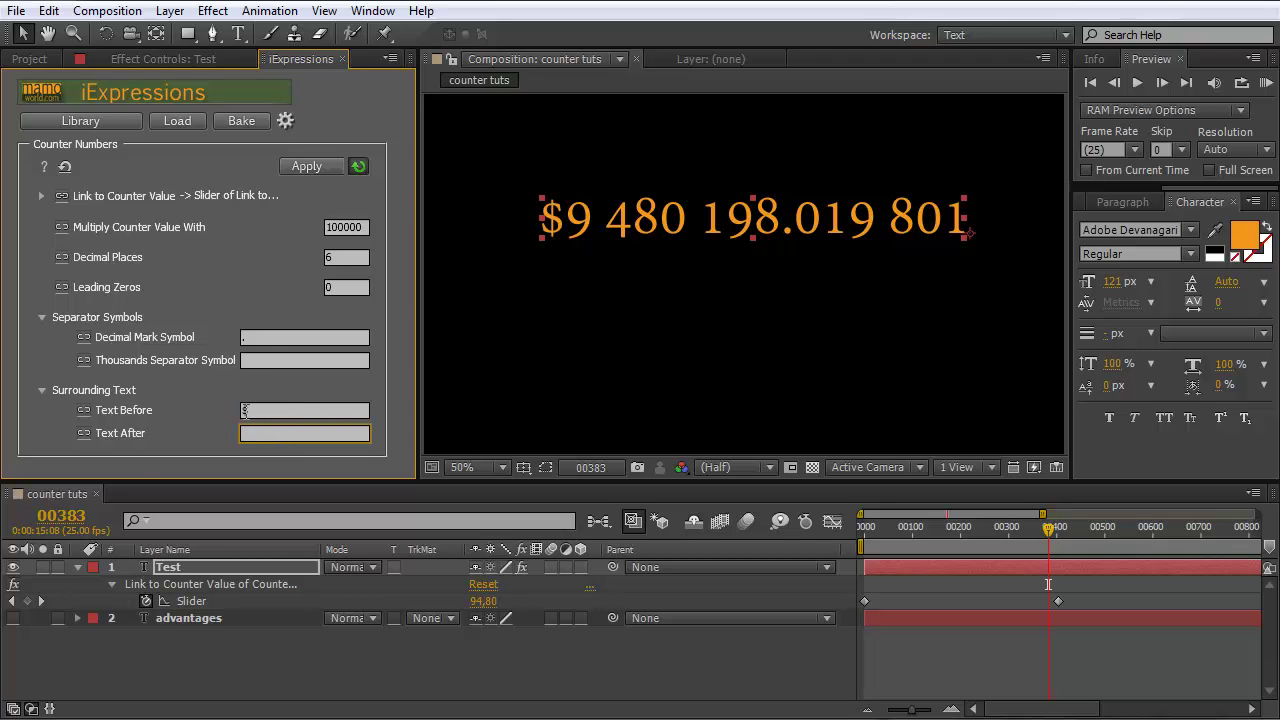
{"action": "left_click", "coordinate": [247, 411]}
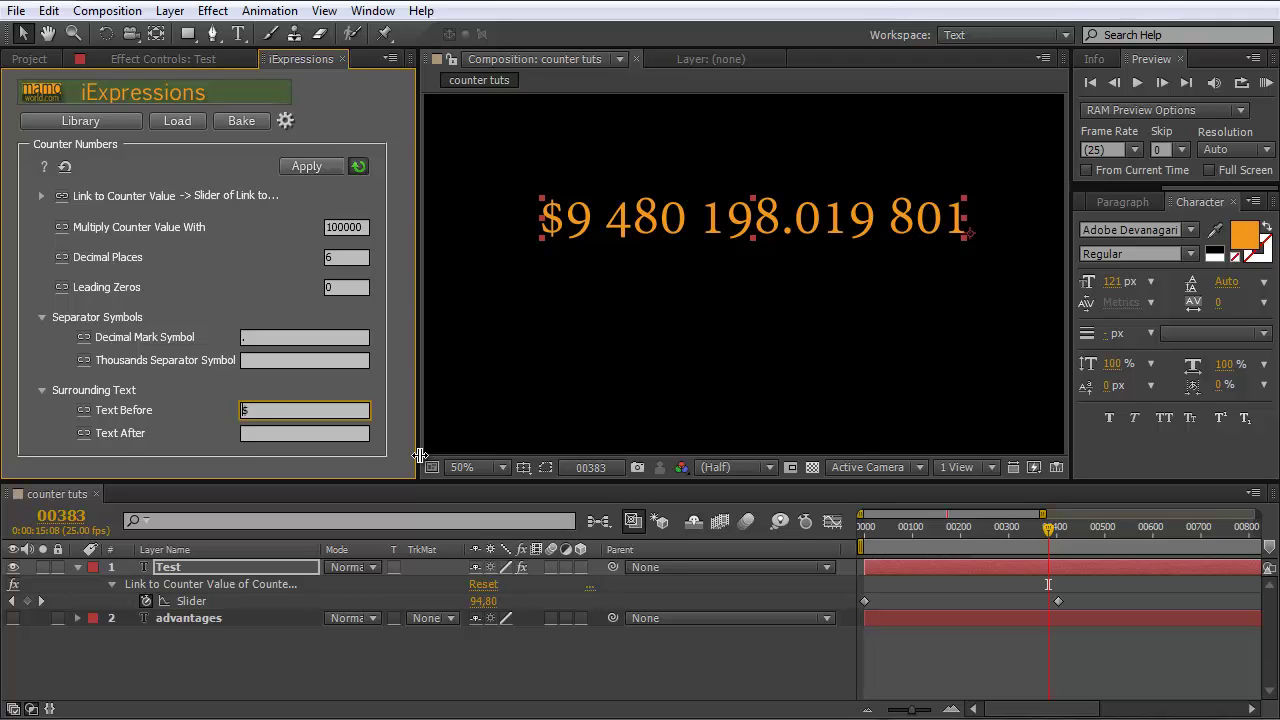
Step: Set the text before the counter to "sales volume $", nudge the counter text left and preview it at frame 300
{"action": "type", "text": "sales volume"}
{"action": "left_click", "coordinate": [334, 435]}
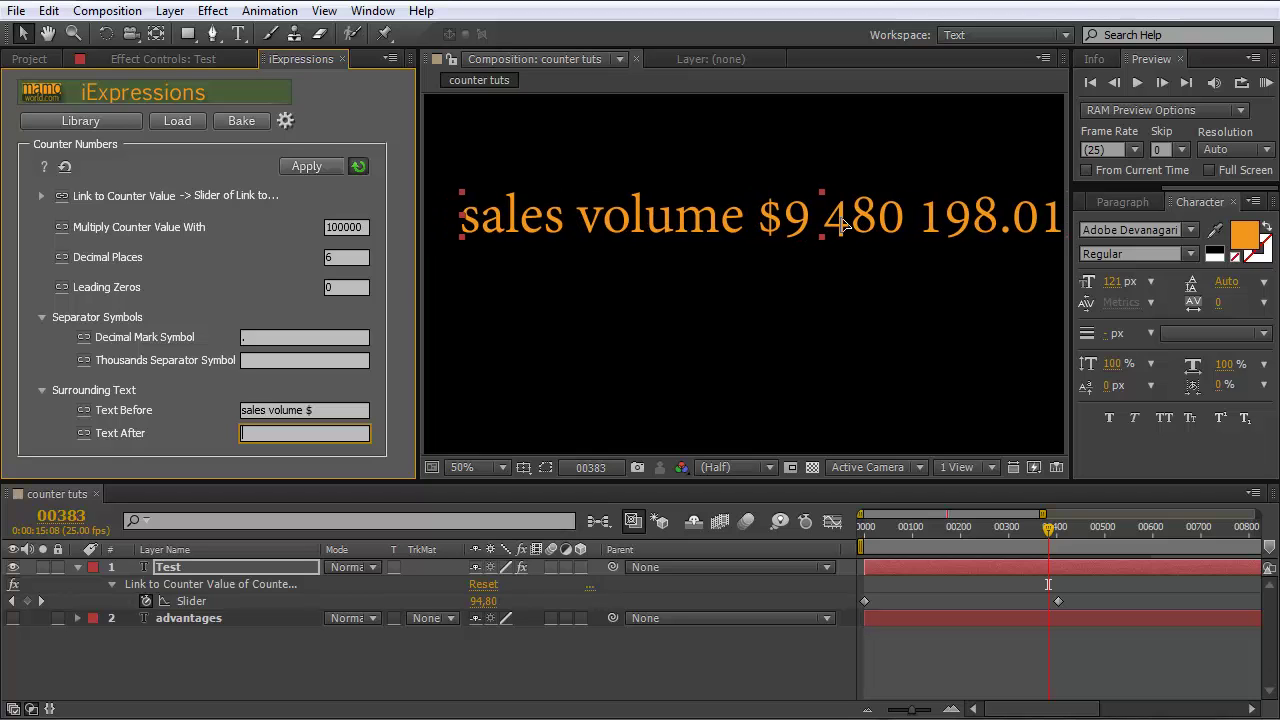
{"action": "left_click_drag", "start_coordinate": [811, 217], "coordinate": [819, 217]}
{"action": "left_click_drag", "start_coordinate": [1048, 535], "coordinate": [1012, 540]}
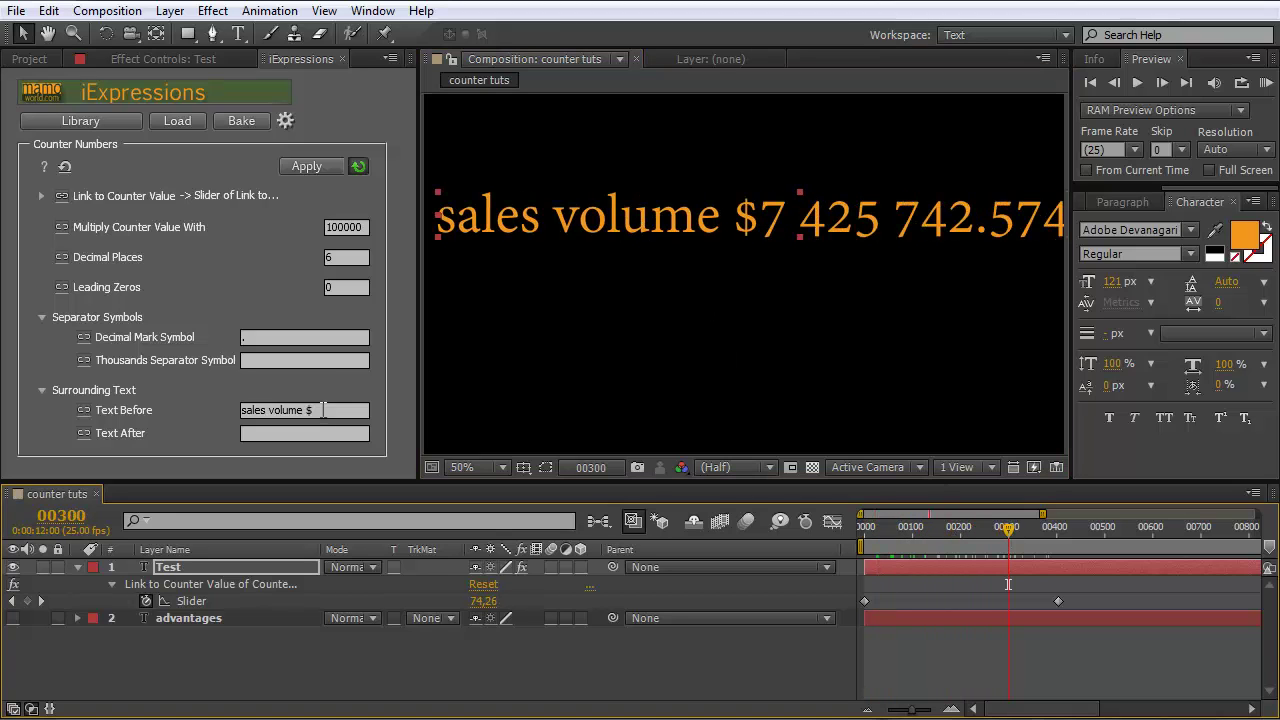
{"action": "left_click", "coordinate": [266, 433]}
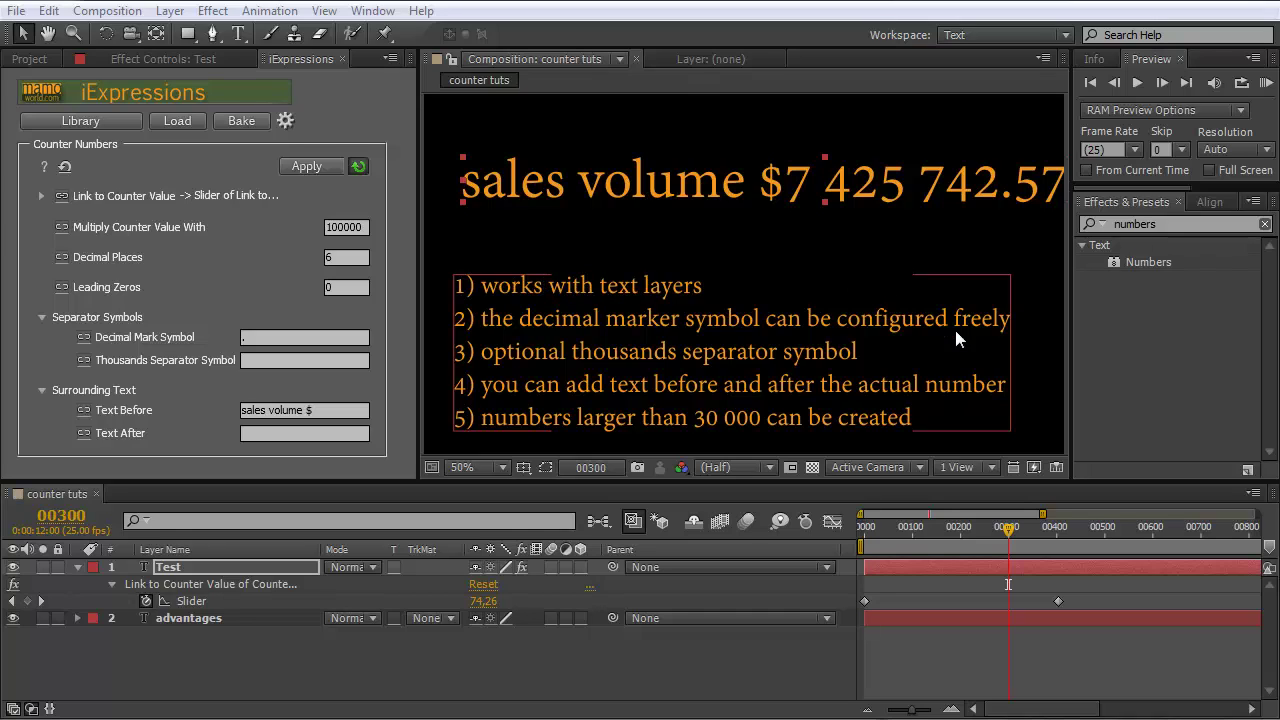
Step: Check the paragraph alignment of the counter text and return to the character settings
{"action": "left_click", "coordinate": [1163, 191]}
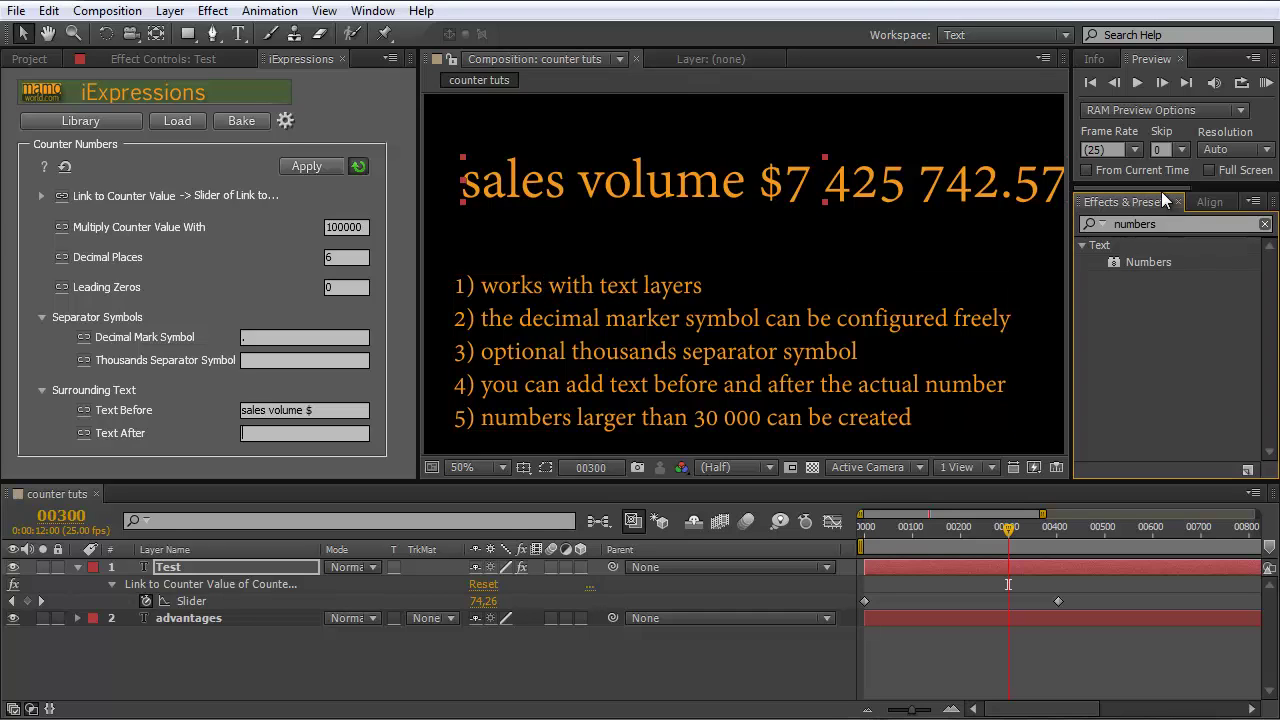
{"action": "left_click_drag", "start_coordinate": [1155, 188], "coordinate": [1193, 188]}
{"action": "left_click", "coordinate": [1106, 201]}
{"action": "left_click", "coordinate": [1178, 202]}
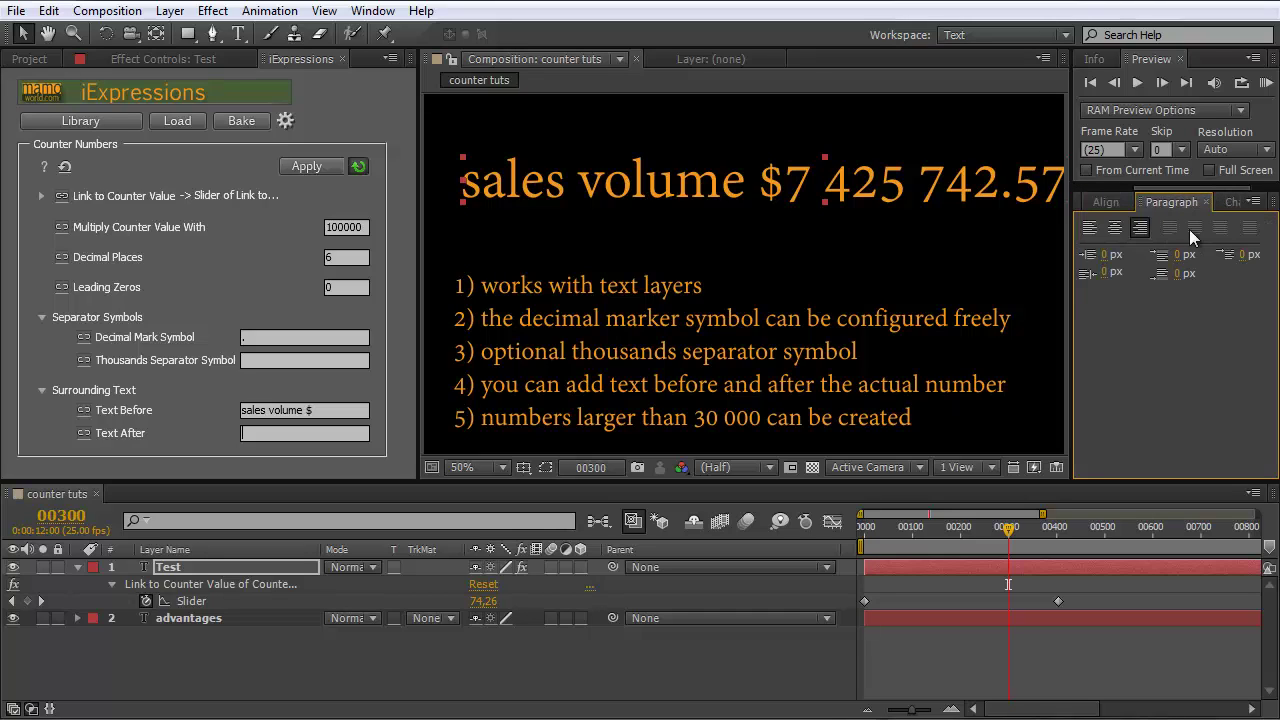
{"action": "left_click_drag", "start_coordinate": [1191, 187], "coordinate": [1218, 187]}
{"action": "left_click", "coordinate": [1200, 201]}
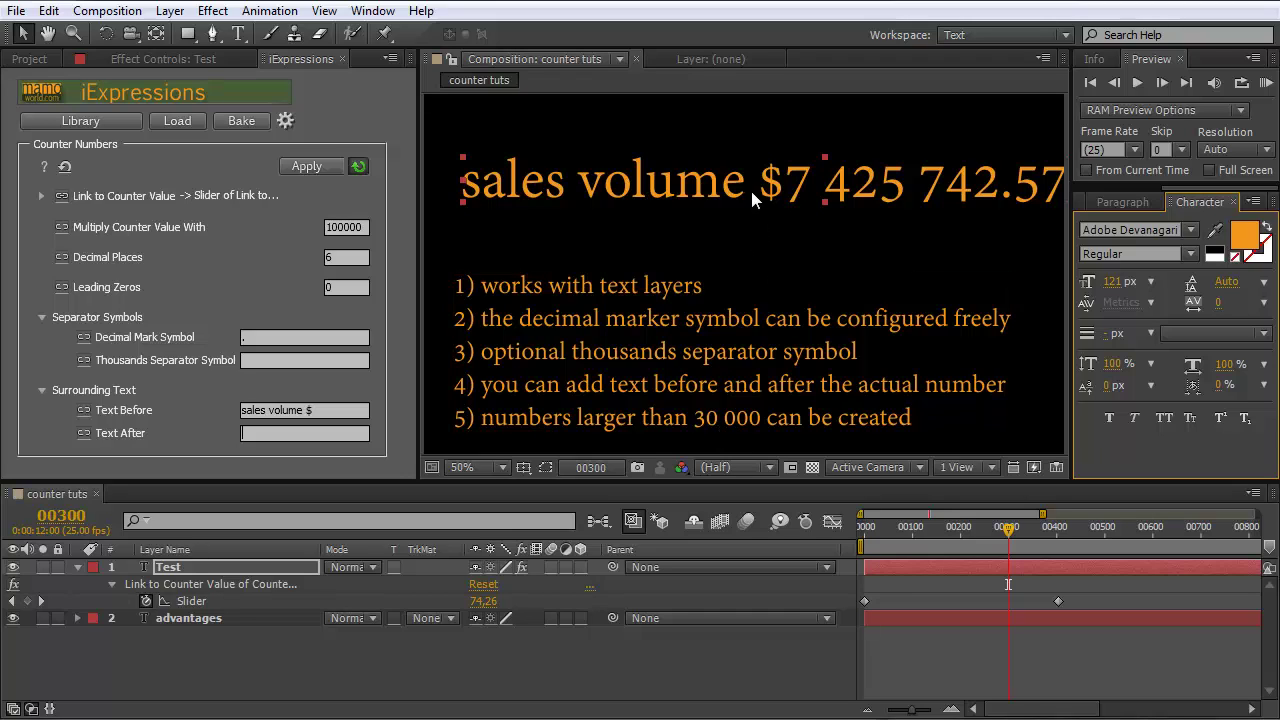
Step: Append more zeros to the counter multiplier and shift the counter text left in the composition
{"action": "left_click_drag", "start_coordinate": [757, 194], "coordinate": [708, 194]}
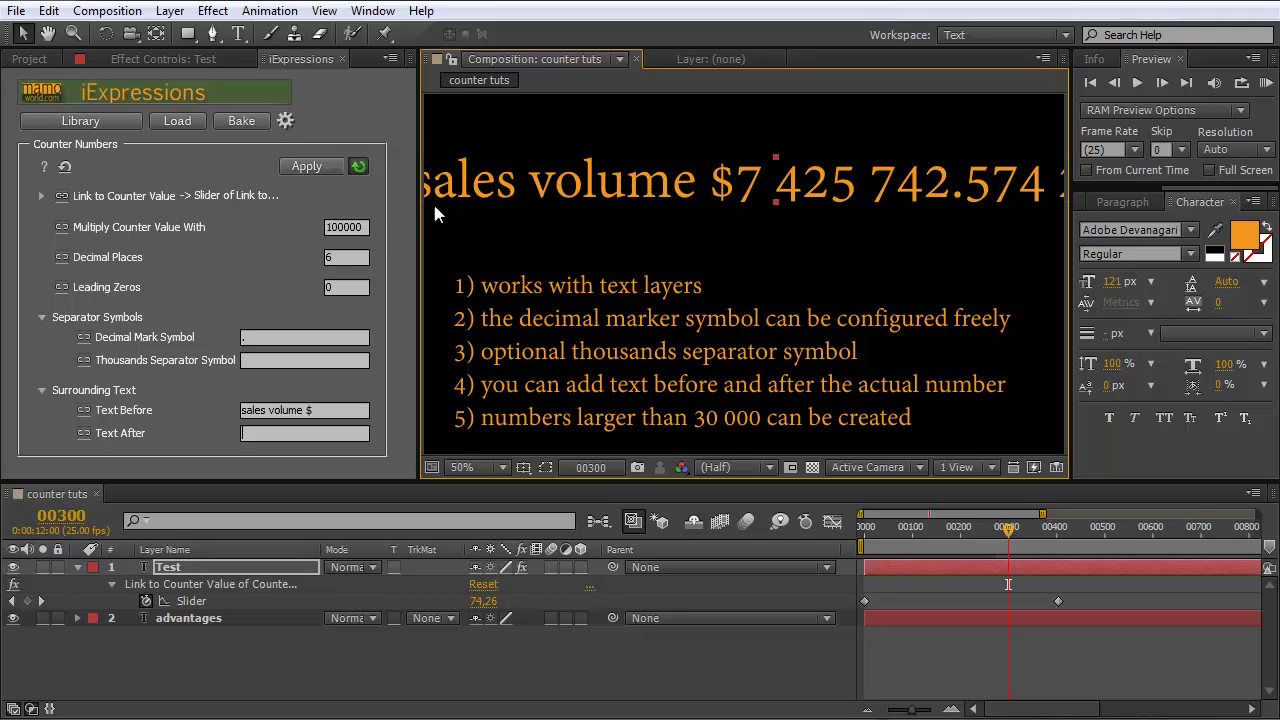
{"action": "left_click", "coordinate": [366, 229]}
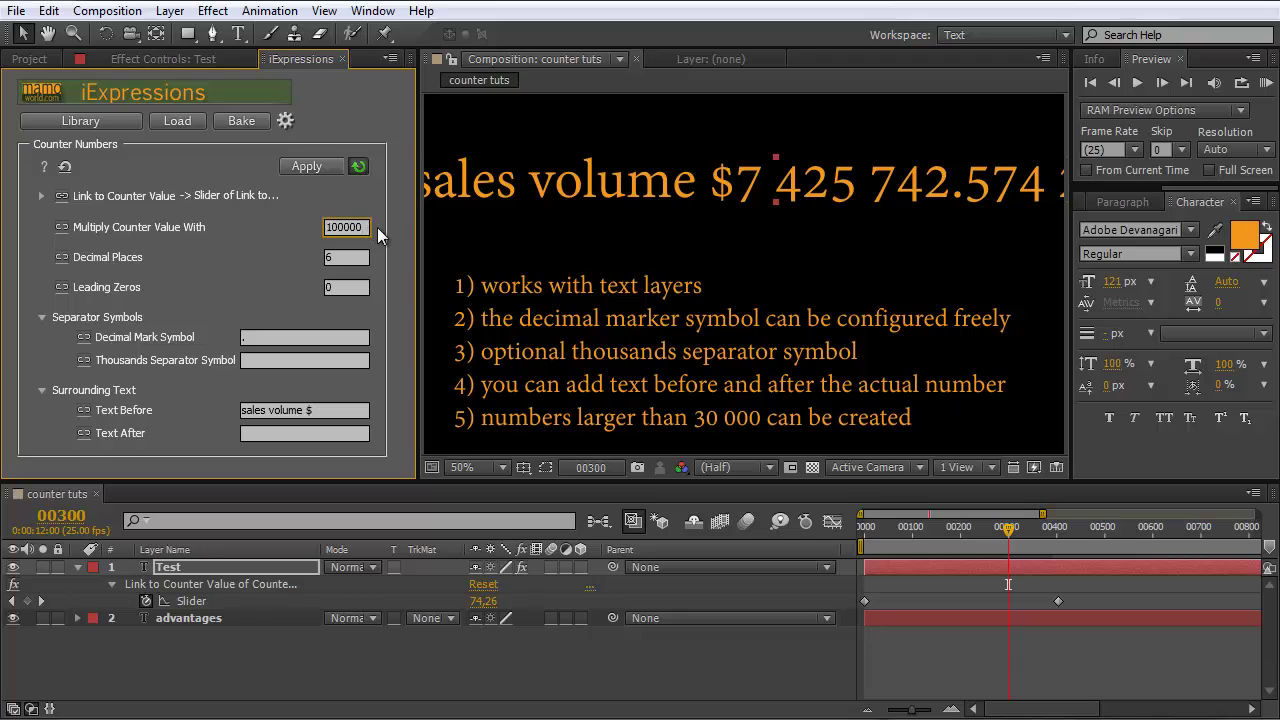
{"action": "type", "text": "0"}
{"action": "left_click", "coordinate": [362, 257]}
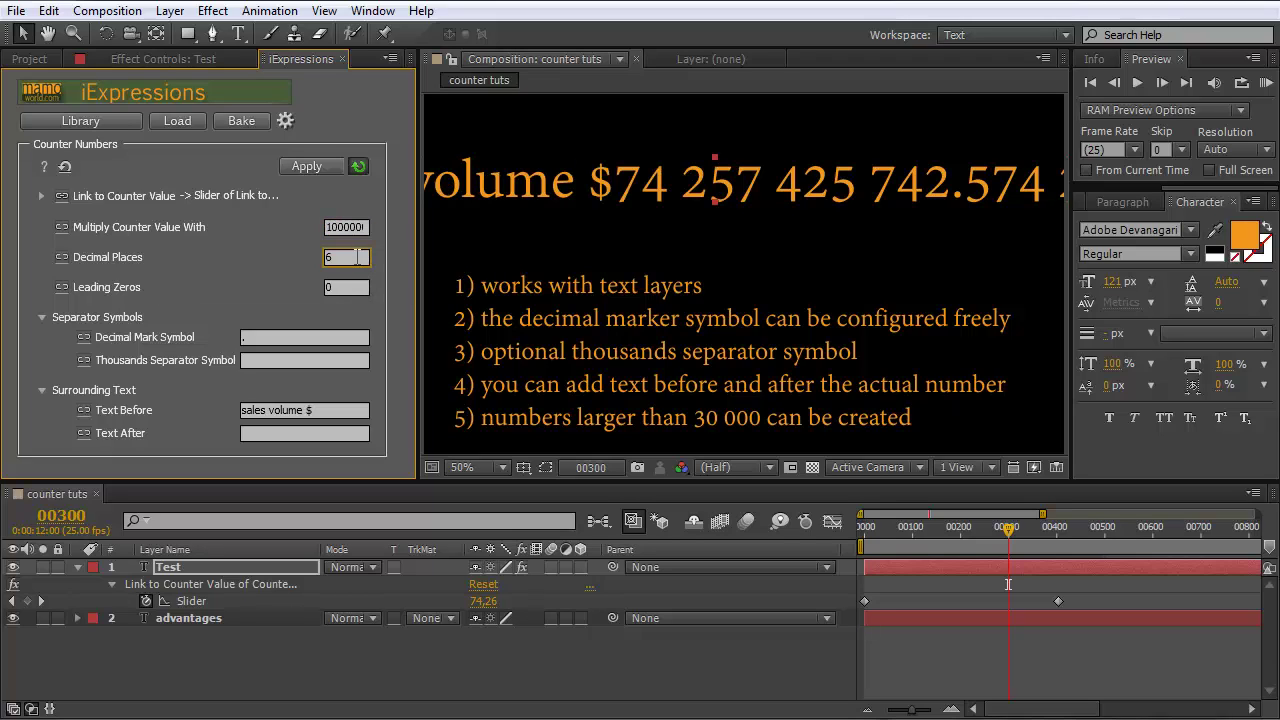
{"action": "left_click_drag", "start_coordinate": [745, 191], "coordinate": [690, 194]}
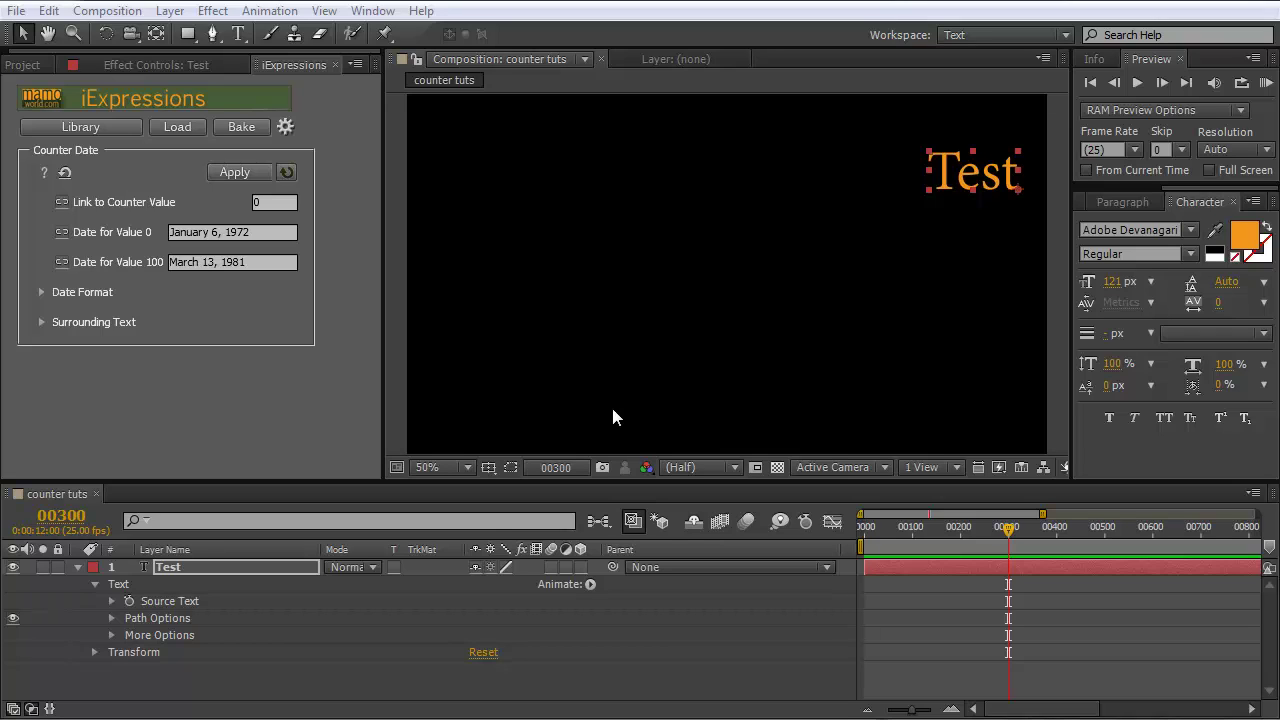
Step: Apply the Counter Date expression to the Source Text property of the Test layer
{"action": "left_click", "coordinate": [168, 568]}
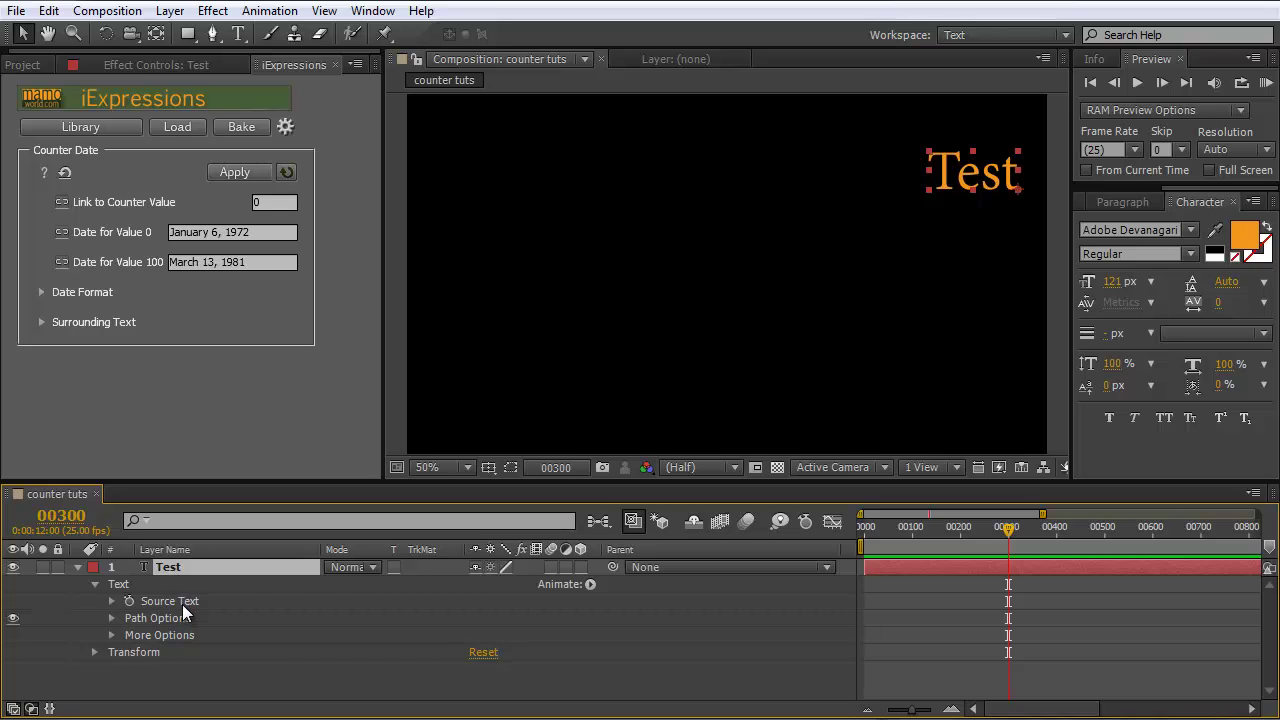
{"action": "left_click", "coordinate": [182, 604]}
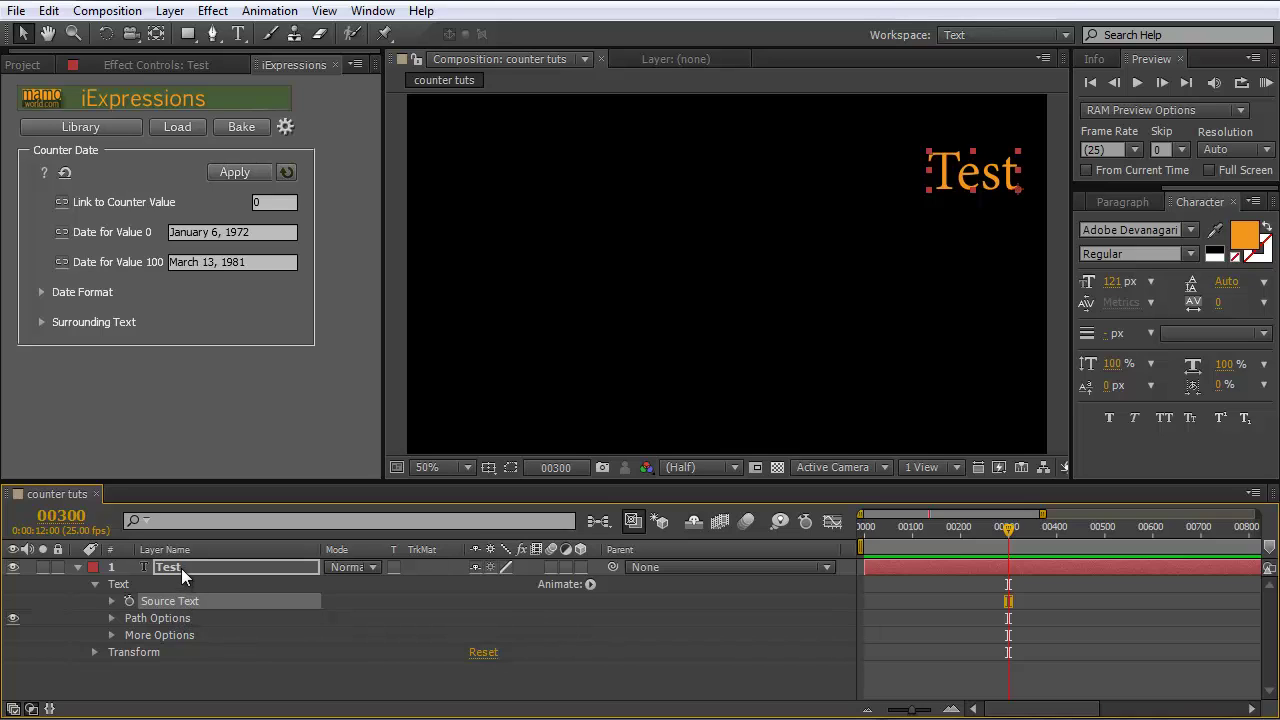
{"action": "left_click", "coordinate": [178, 567]}
{"action": "left_click", "coordinate": [174, 601]}
{"action": "left_click", "coordinate": [245, 172]}
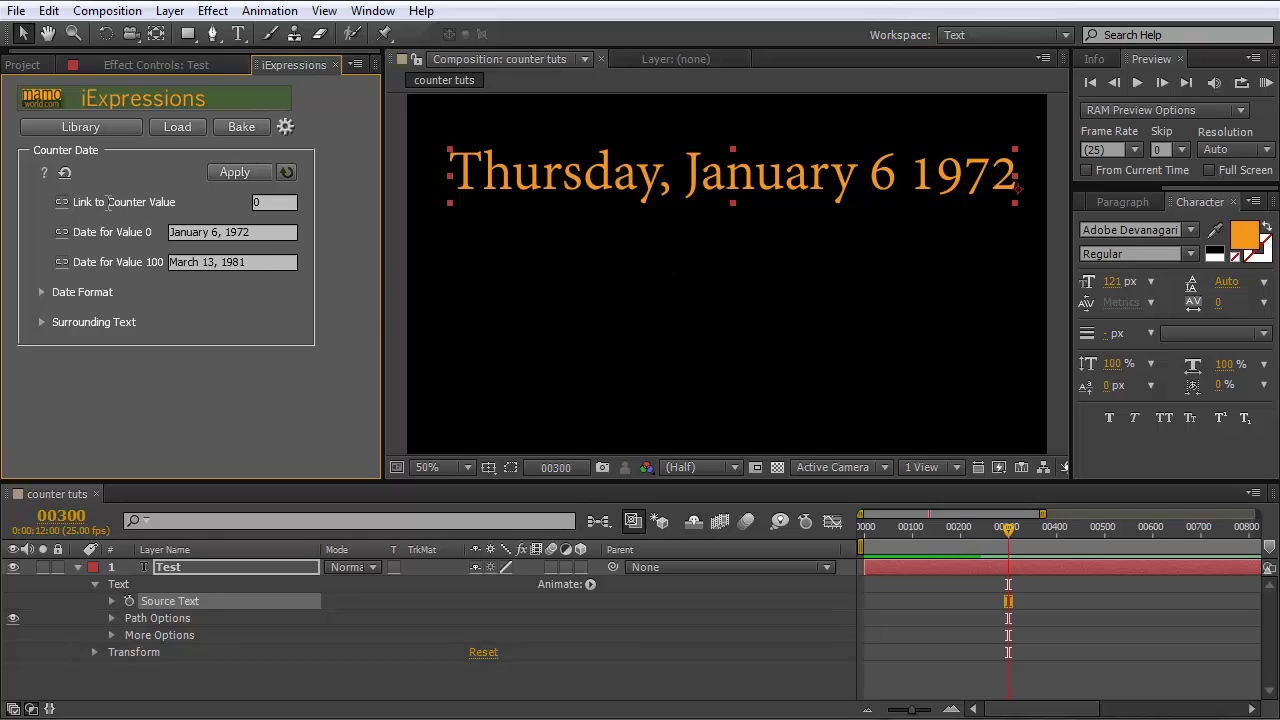
Step: Link the date counter value to a new slider control created on the Test layer
{"action": "left_click_drag", "start_coordinate": [77, 203], "coordinate": [185, 210]}
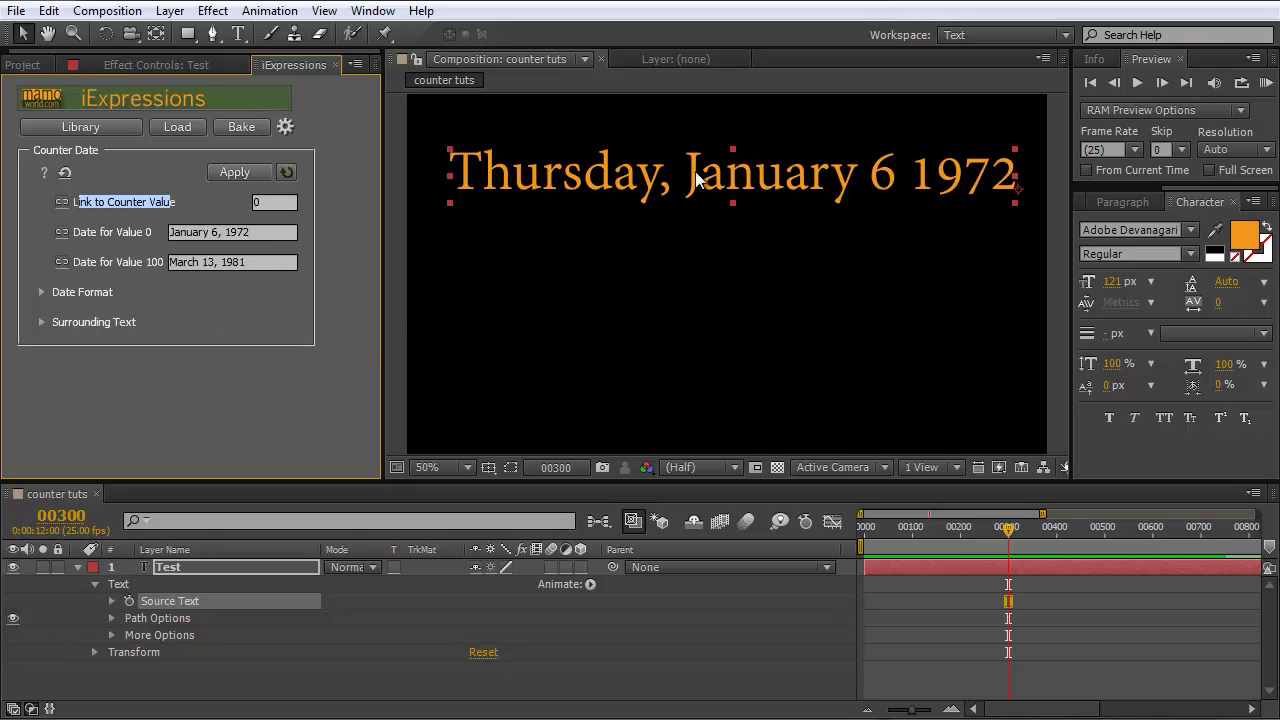
{"action": "left_click", "coordinate": [179, 565]}
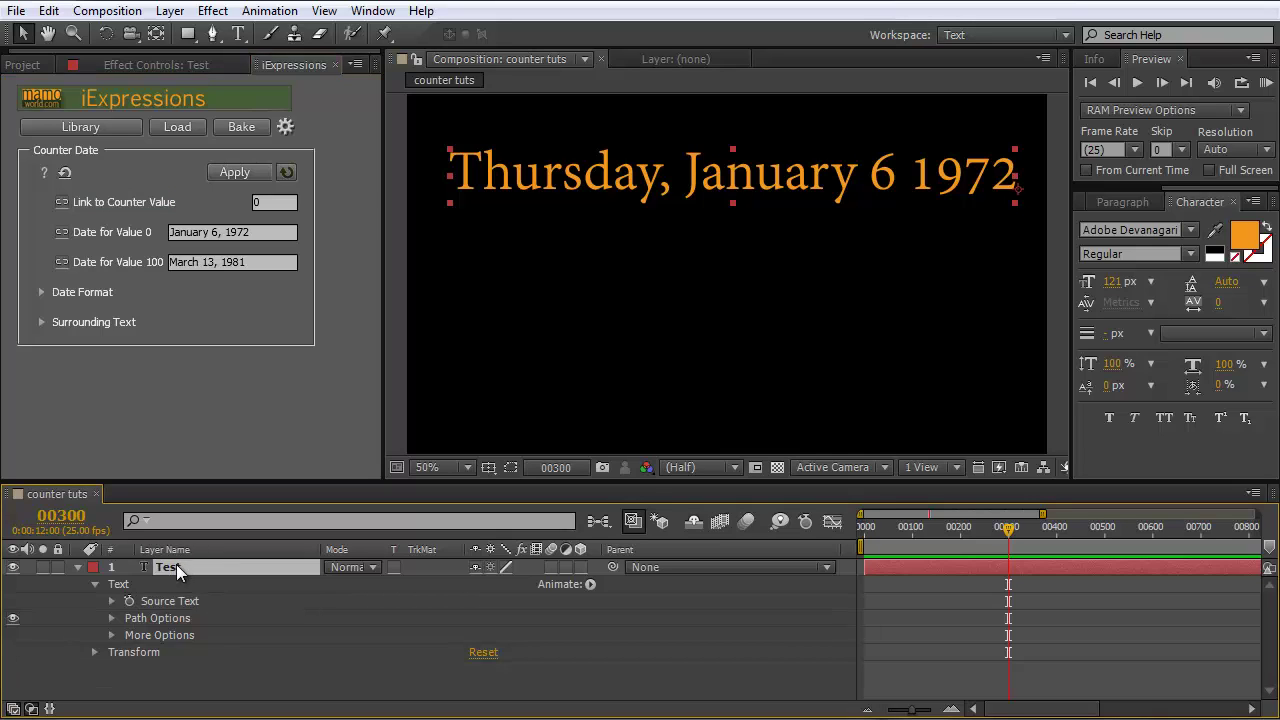
{"action": "left_click", "coordinate": [165, 602]}
{"action": "left_click", "coordinate": [170, 565]}
{"action": "left_click", "coordinate": [63, 201]}
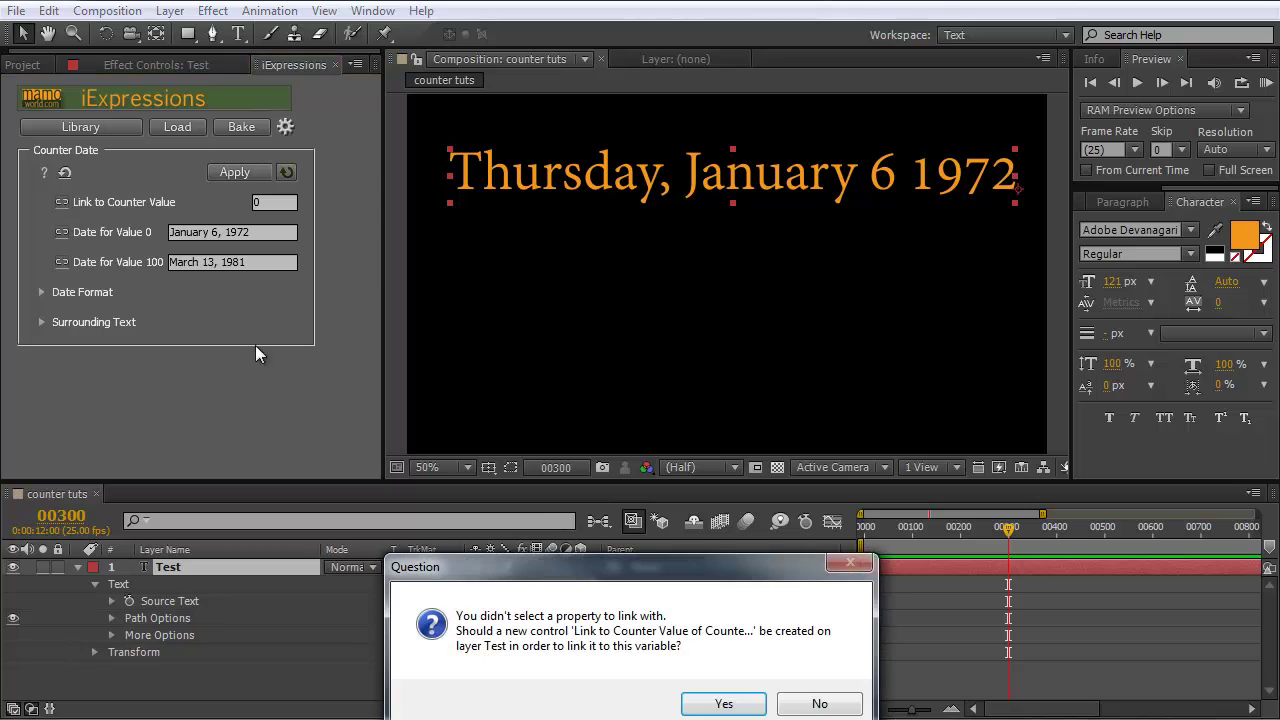
{"action": "left_click_drag", "start_coordinate": [583, 572], "coordinate": [577, 390]}
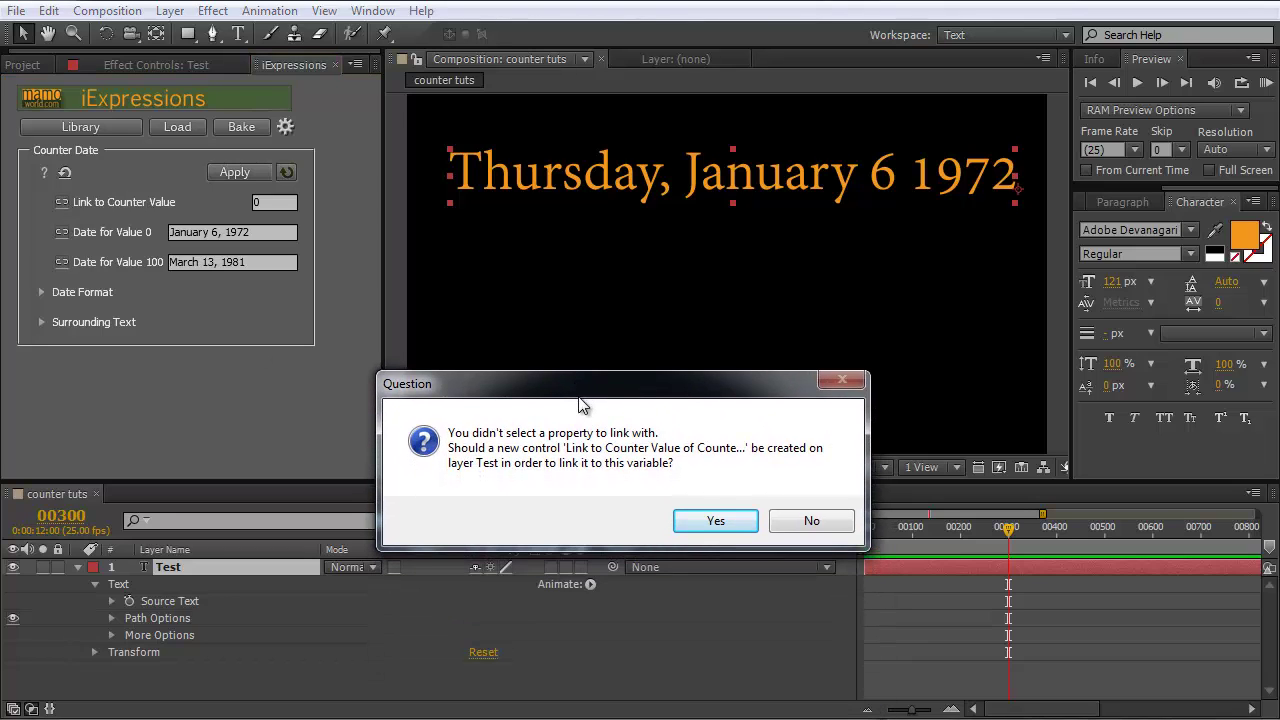
{"action": "left_click", "coordinate": [713, 524]}
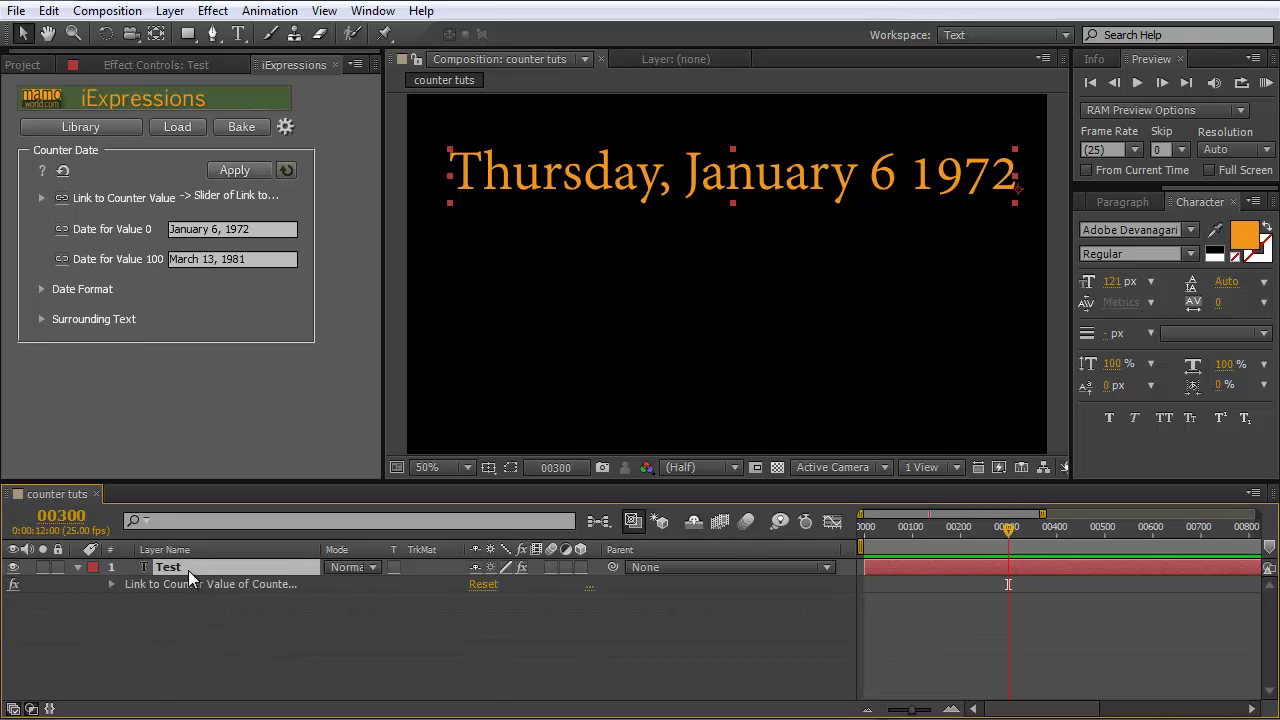
Step: Keyframe the Test layer's counter slider from 0 at frame 0 to 100 at frame 400
{"action": "left_click", "coordinate": [180, 584]}
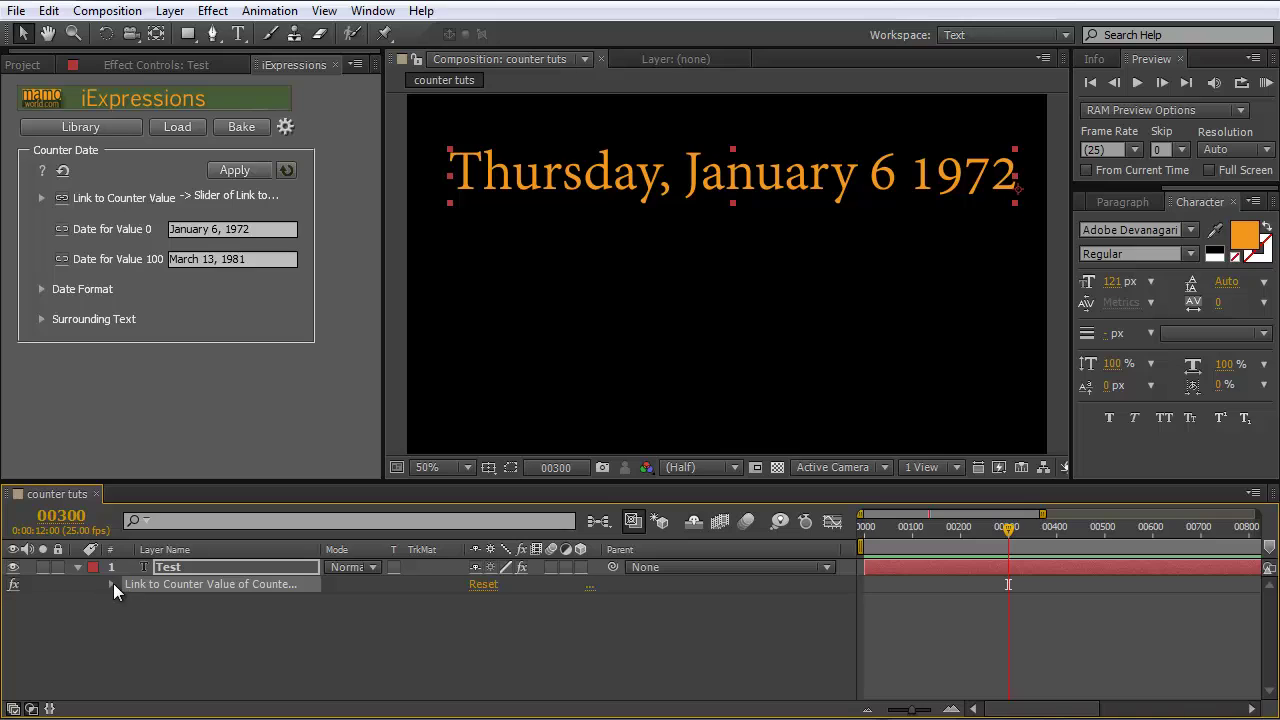
{"action": "left_click", "coordinate": [112, 584]}
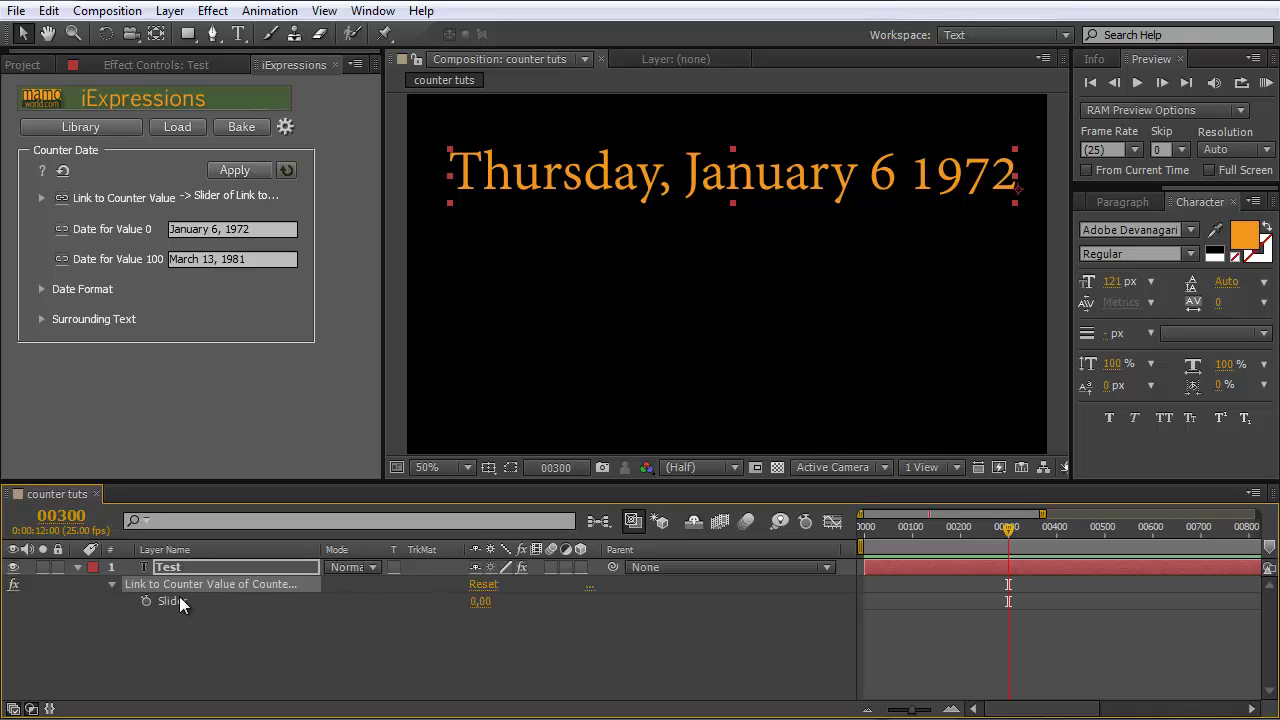
{"action": "left_click", "coordinate": [146, 601]}
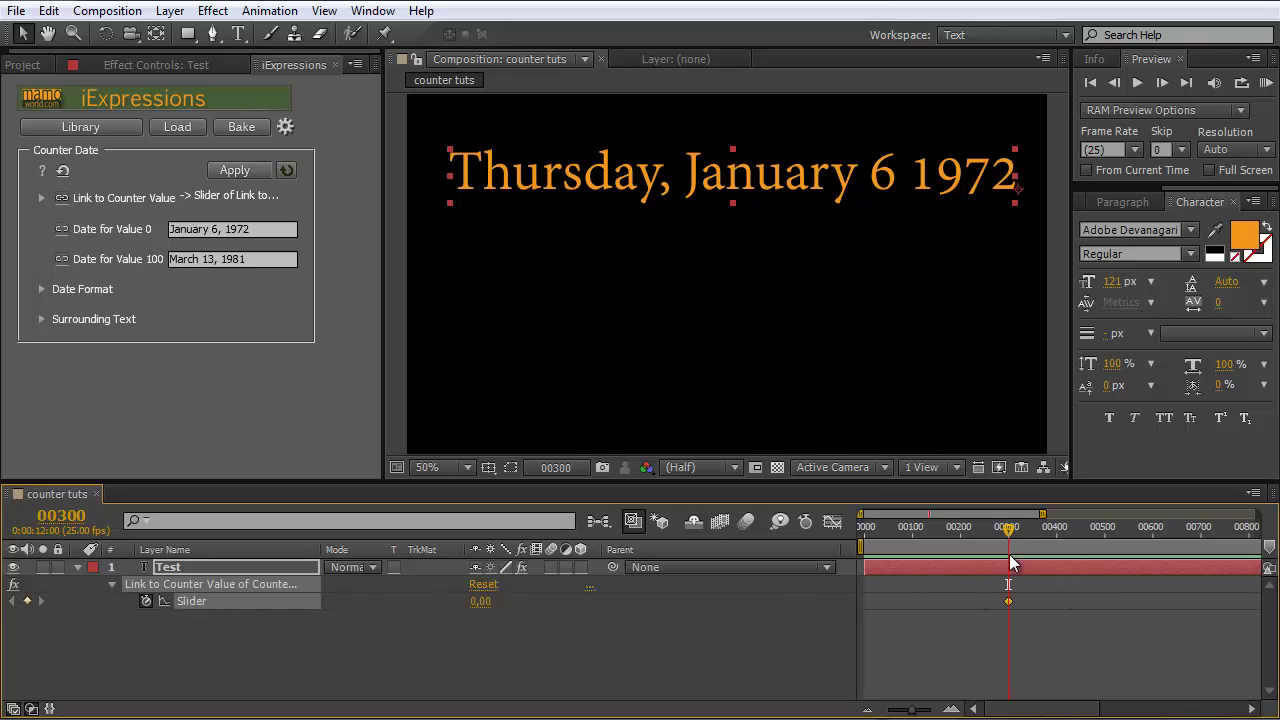
{"action": "left_click_drag", "start_coordinate": [1008, 600], "coordinate": [872, 602]}
{"action": "left_click_drag", "start_coordinate": [1008, 527], "coordinate": [1056, 530]}
{"action": "left_click", "coordinate": [481, 604]}
{"action": "type", "text": "100"}
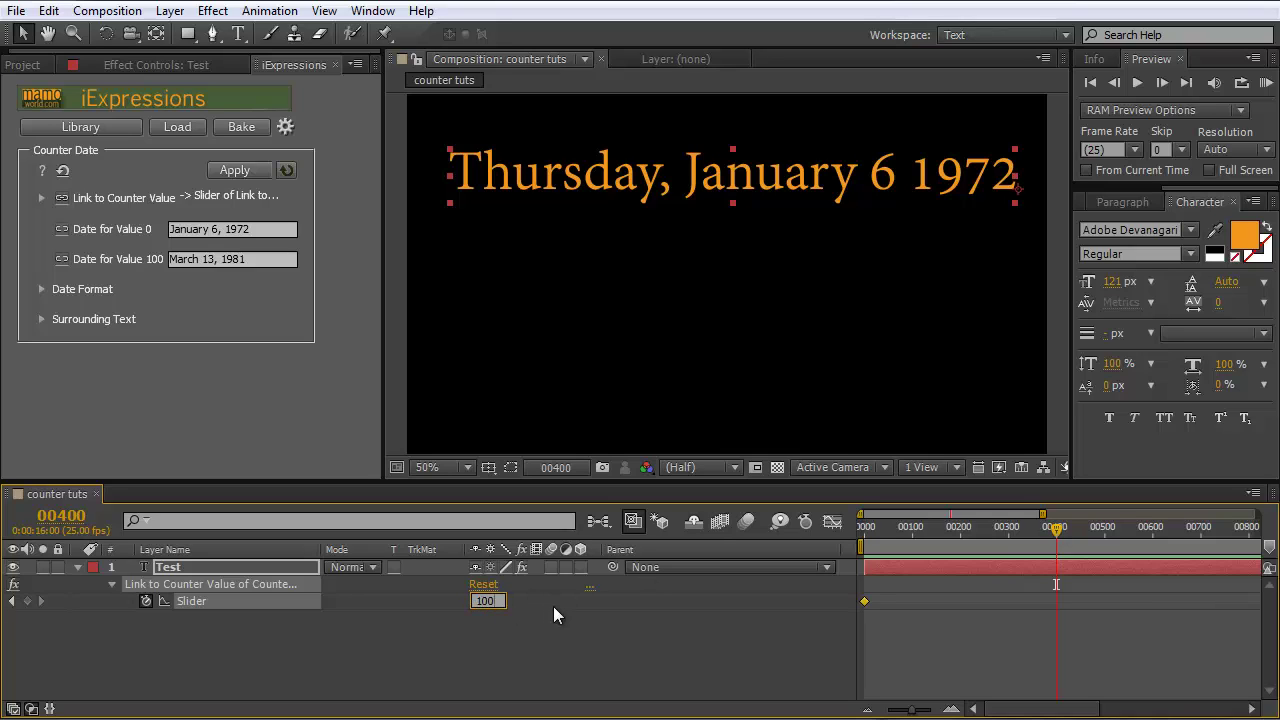
{"action": "key", "text": "Return"}
Step: Reapply the Counter Date expression to the Test layer with its counter value linked to the slider
{"action": "left_click", "coordinate": [176, 566]}
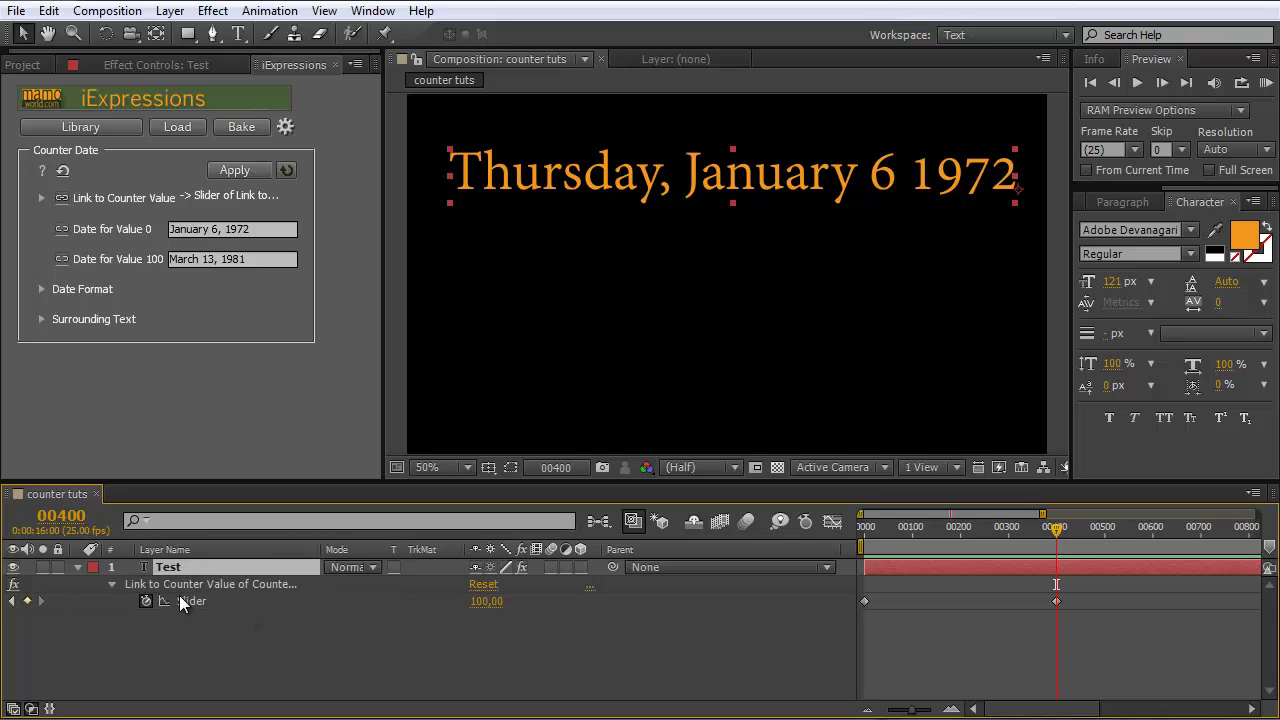
{"action": "left_click", "coordinate": [181, 597]}
{"action": "left_click", "coordinate": [175, 567]}
{"action": "left_click", "coordinate": [227, 170]}
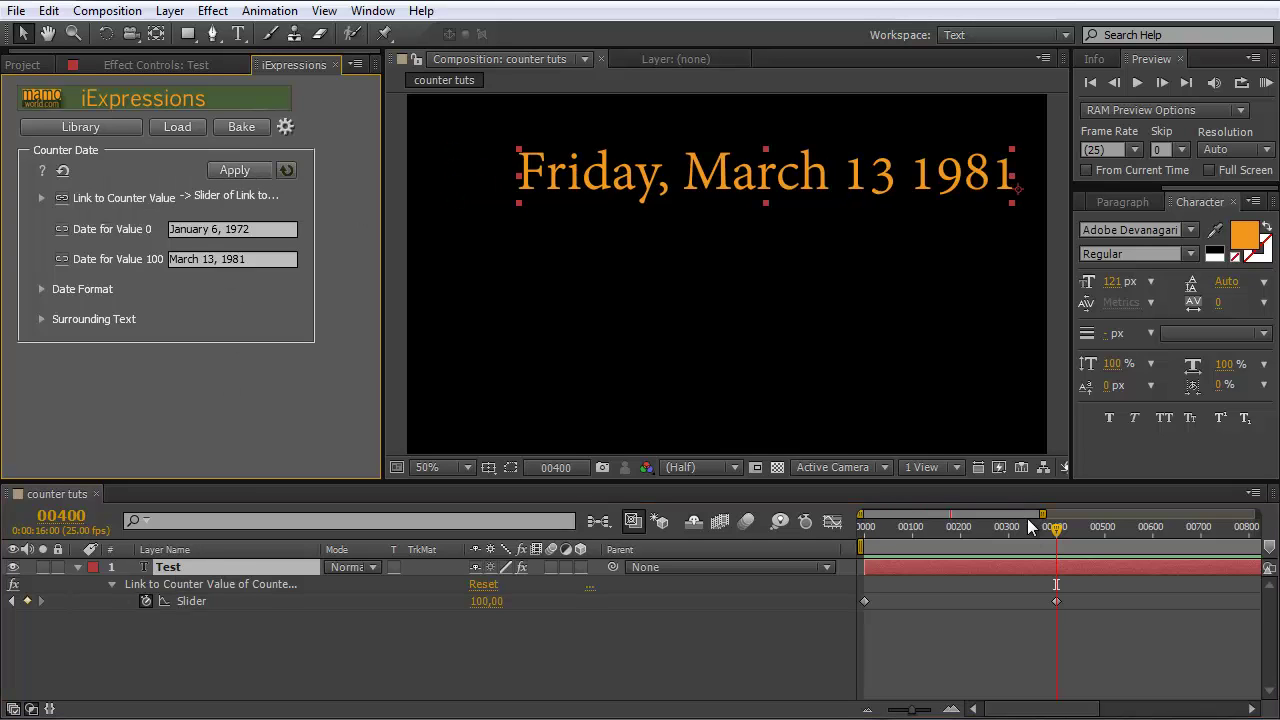
Step: Scrub between frame 0 and frame 402 to compare the displayed dates with the start and end date settings
{"action": "left_click_drag", "start_coordinate": [1061, 530], "coordinate": [829, 526]}
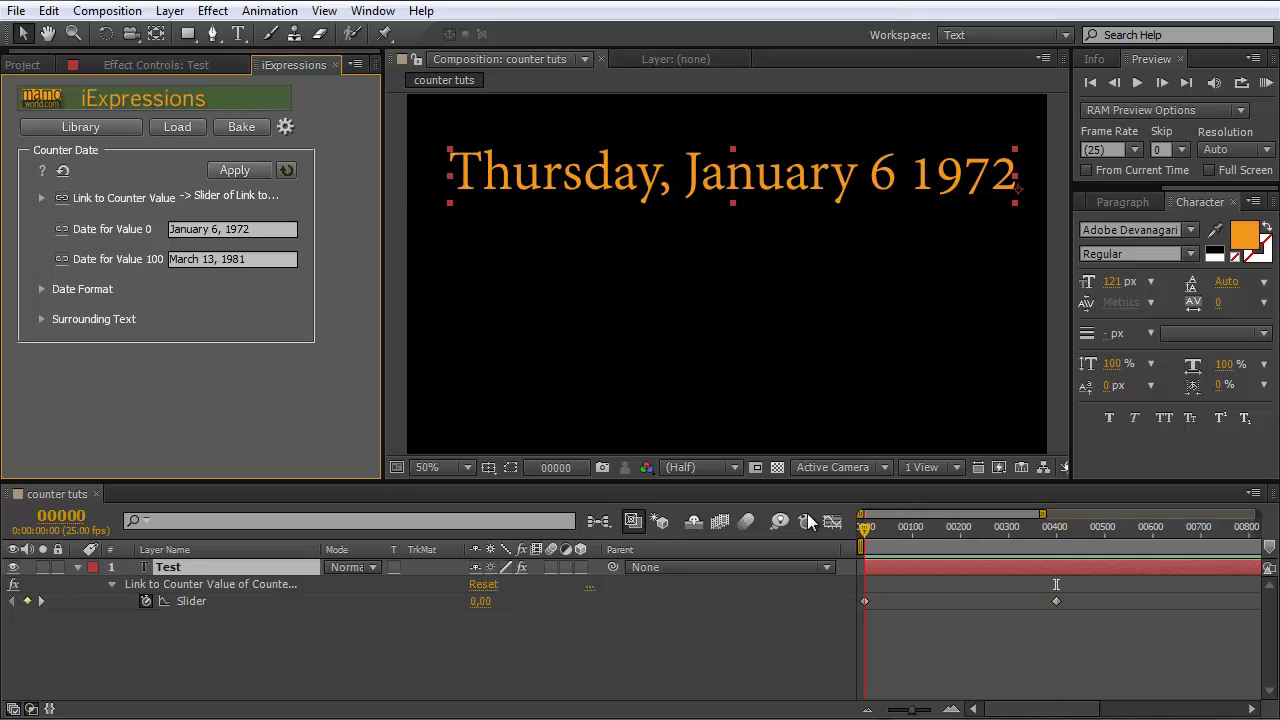
{"action": "left_click", "coordinate": [262, 231]}
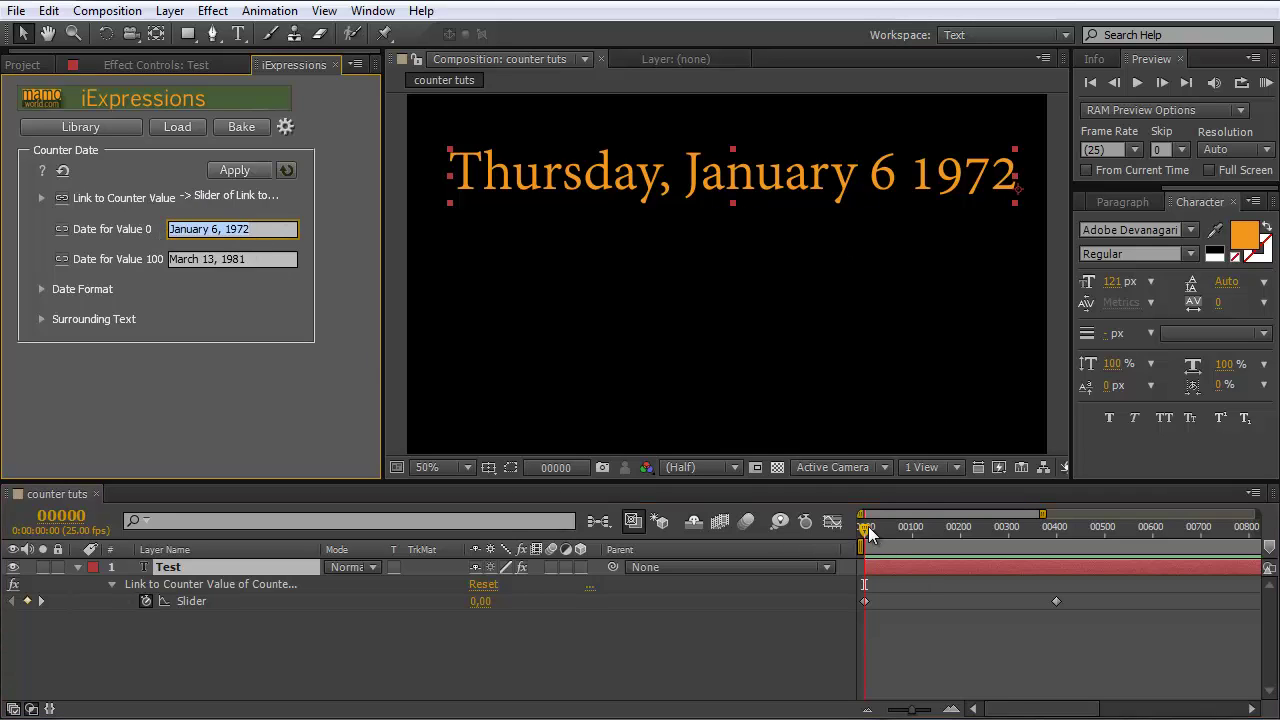
{"action": "left_click_drag", "start_coordinate": [869, 533], "coordinate": [1060, 532]}
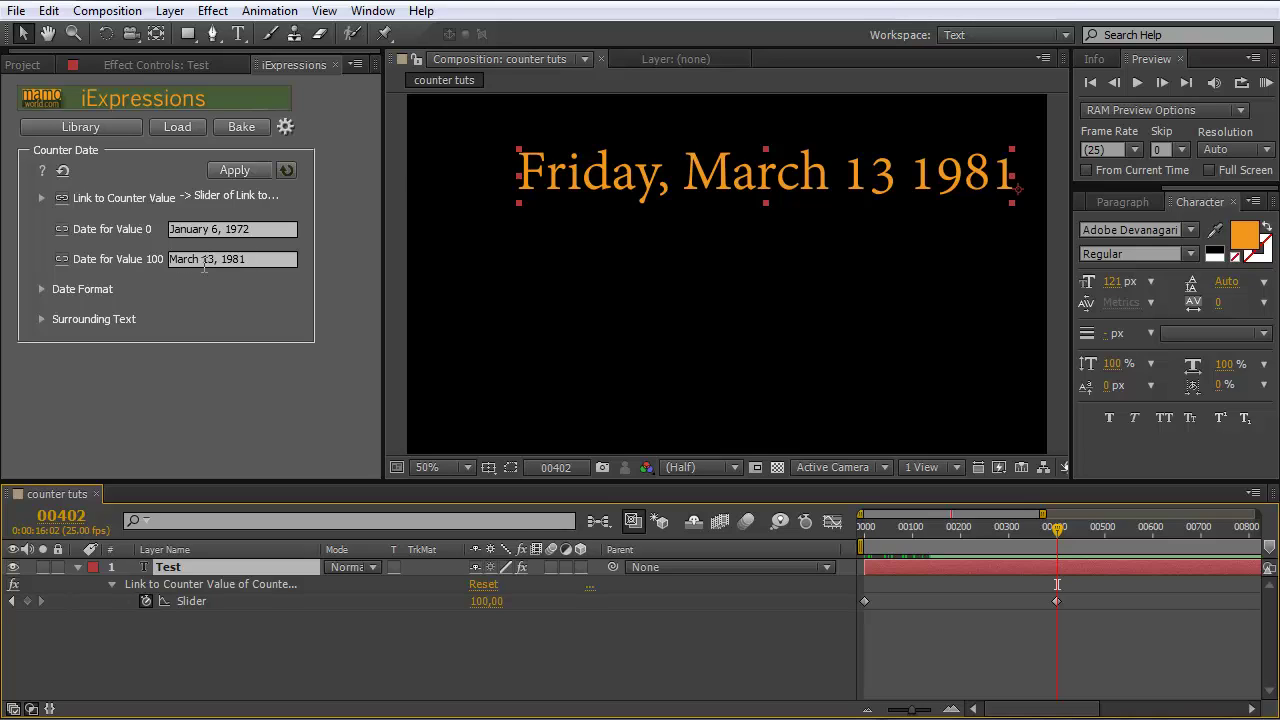
Step: Enable automatic applying, set the date for value 0 to Feb 1, 1972, and preview the date at frame 0
{"action": "left_click", "coordinate": [286, 172]}
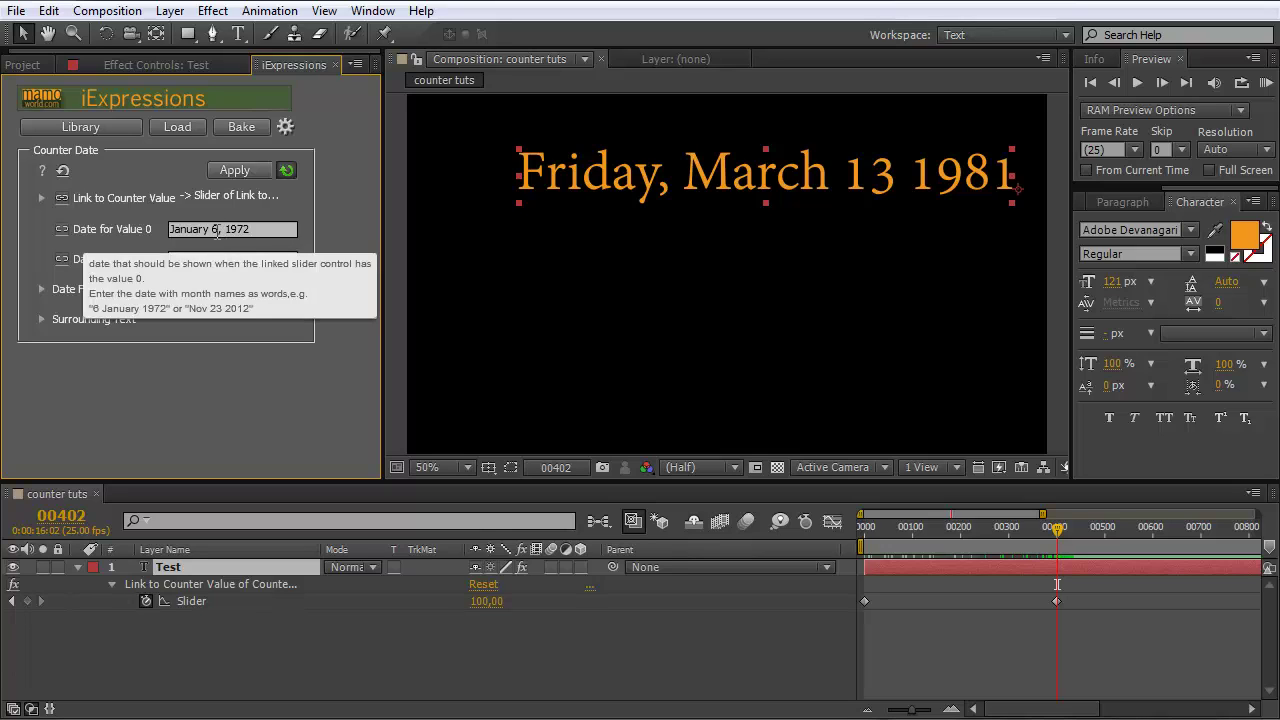
{"action": "left_click", "coordinate": [217, 230]}
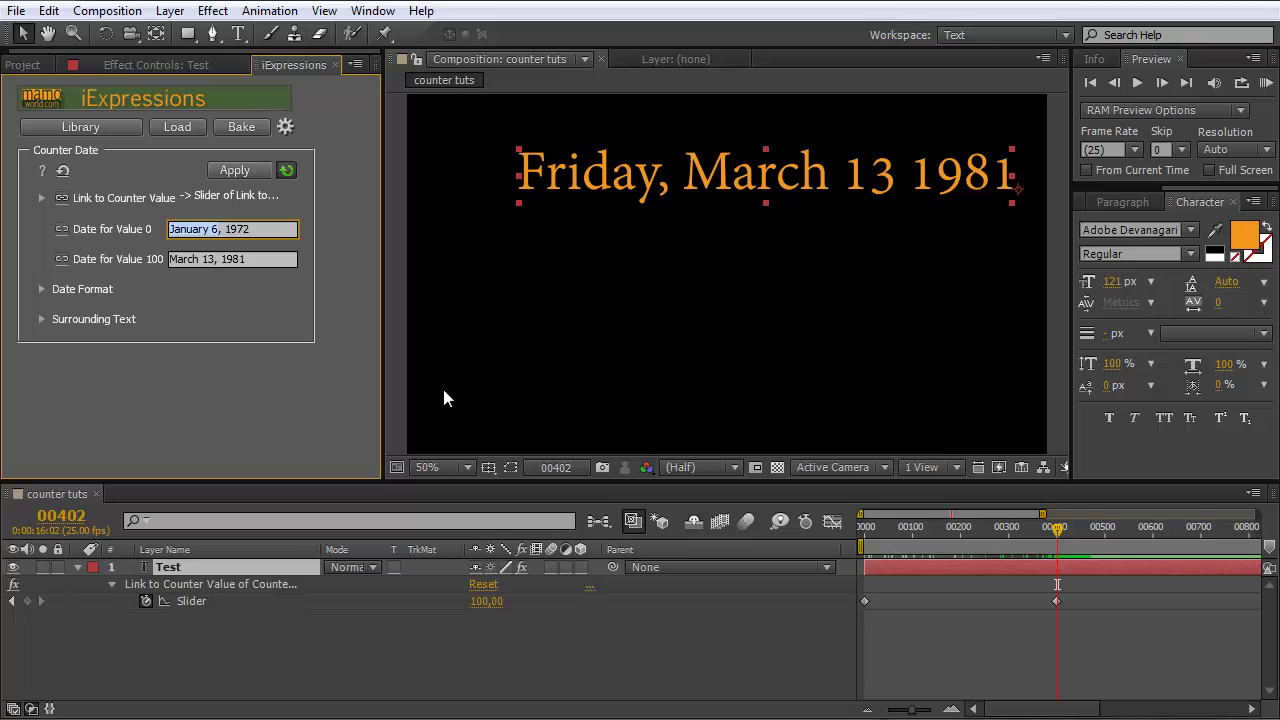
{"action": "type", "text": "Feb 1"}
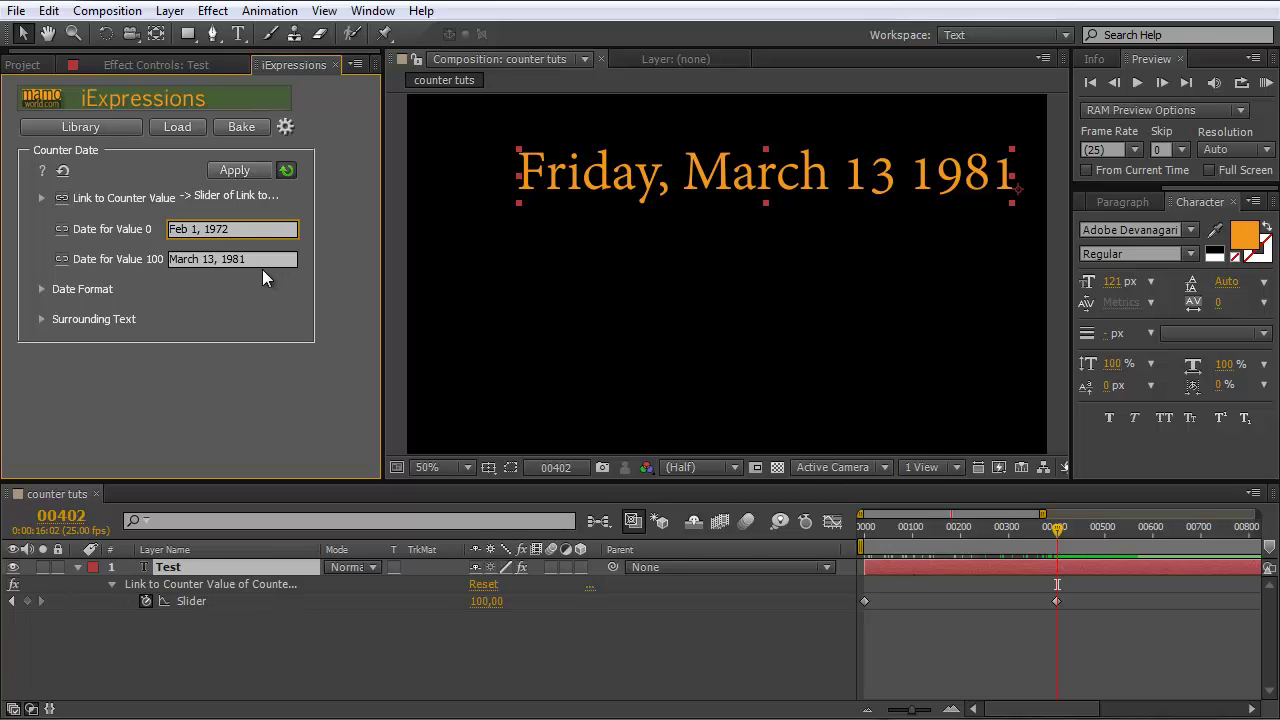
{"action": "key", "text": "Tab"}
{"action": "left_click_drag", "start_coordinate": [1057, 537], "coordinate": [727, 525]}
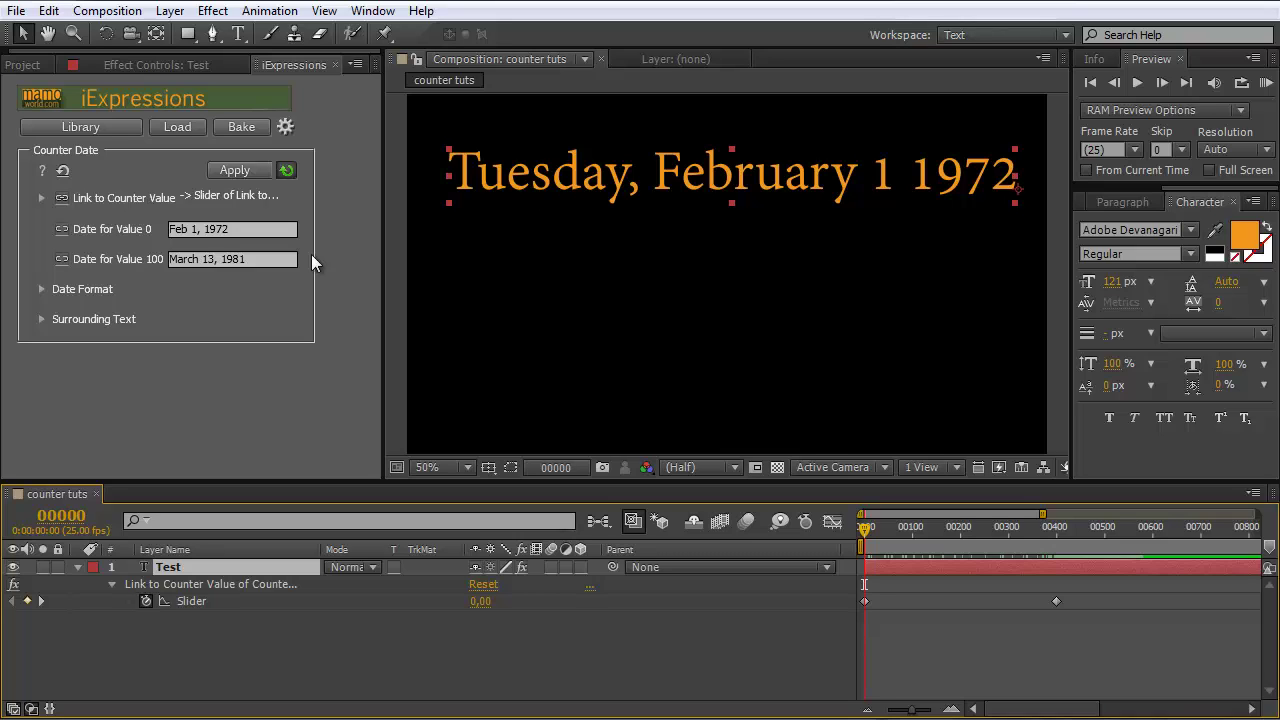
Step: Remove the weekday symbol from the Counter Date format, leaving %M %D %Y, and move the Test text toward the composition's centre
{"action": "left_click", "coordinate": [42, 289]}
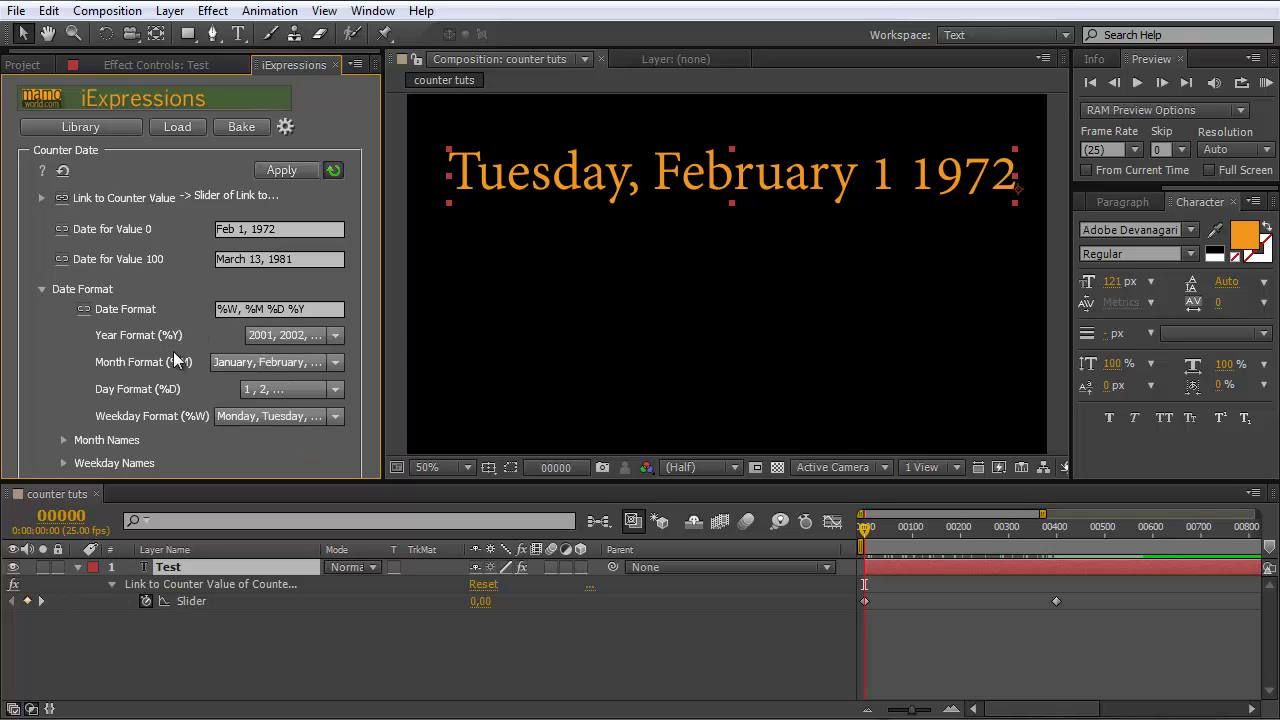
{"action": "mouse_move", "coordinate": [193, 414]}
{"action": "mouse_move", "coordinate": [122, 361]}
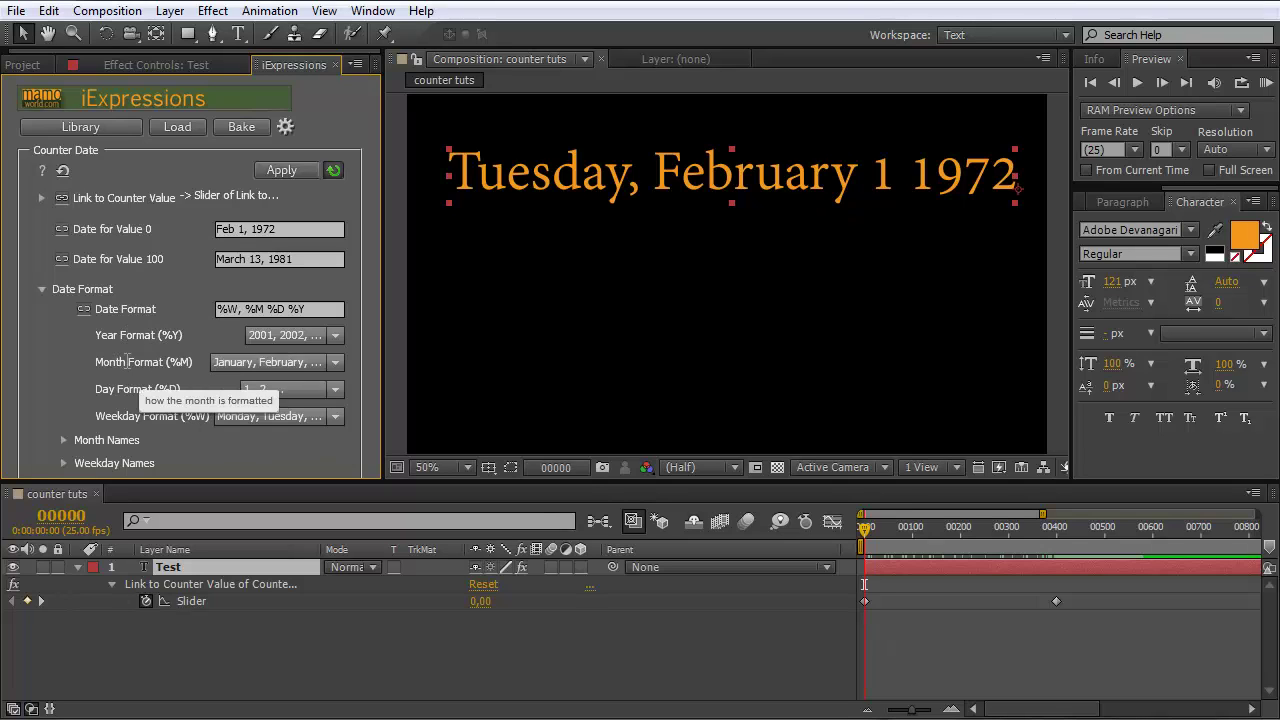
{"action": "mouse_move", "coordinate": [105, 415]}
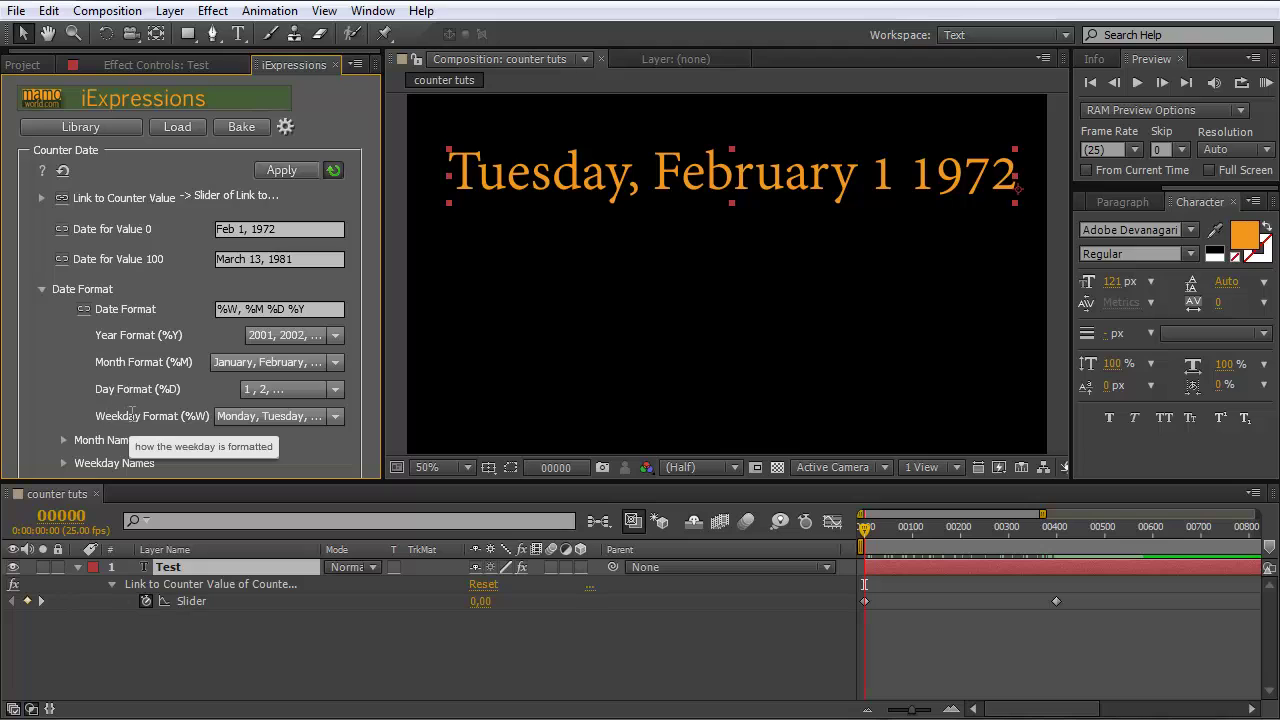
{"action": "left_click", "coordinate": [311, 308]}
{"action": "left_click", "coordinate": [320, 310]}
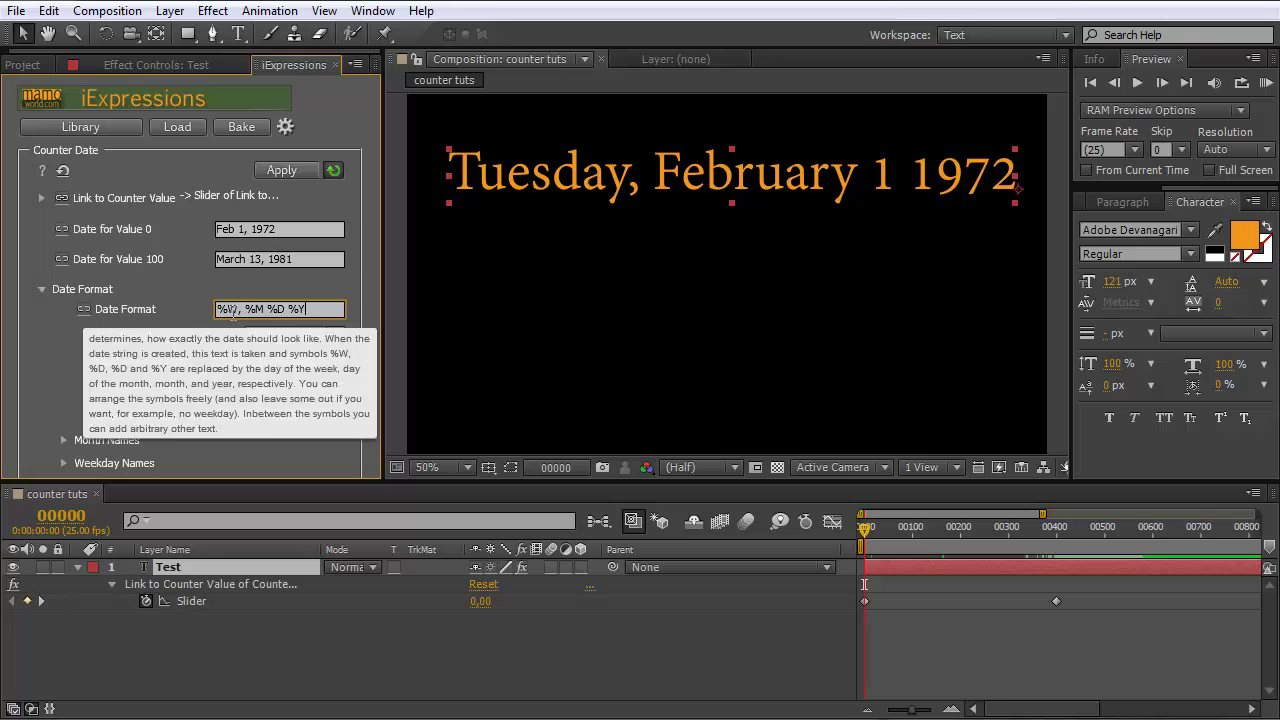
{"action": "double_click", "coordinate": [231, 310]}
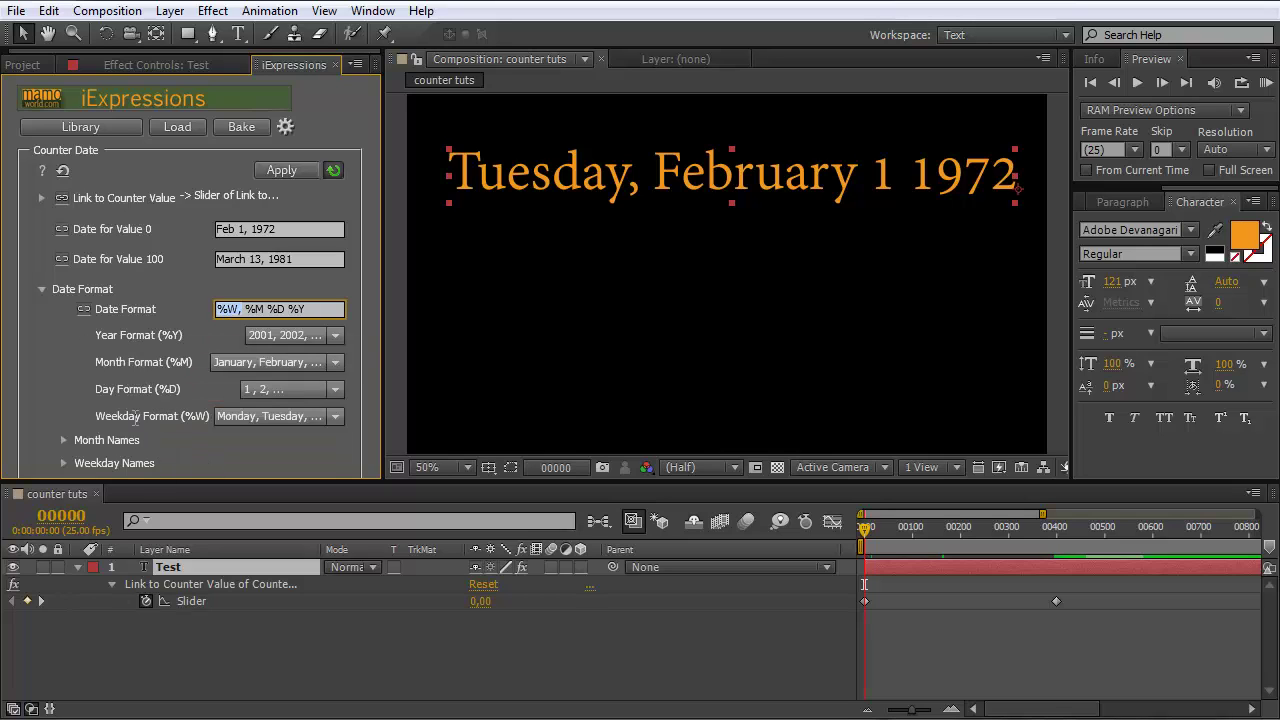
{"action": "left_click", "coordinate": [238, 309]}
{"action": "type", "text": ","}
{"action": "left_click_drag", "start_coordinate": [245, 309], "coordinate": [171, 309]}
{"action": "key", "text": "BackSpace"}
{"action": "left_click", "coordinate": [300, 260]}
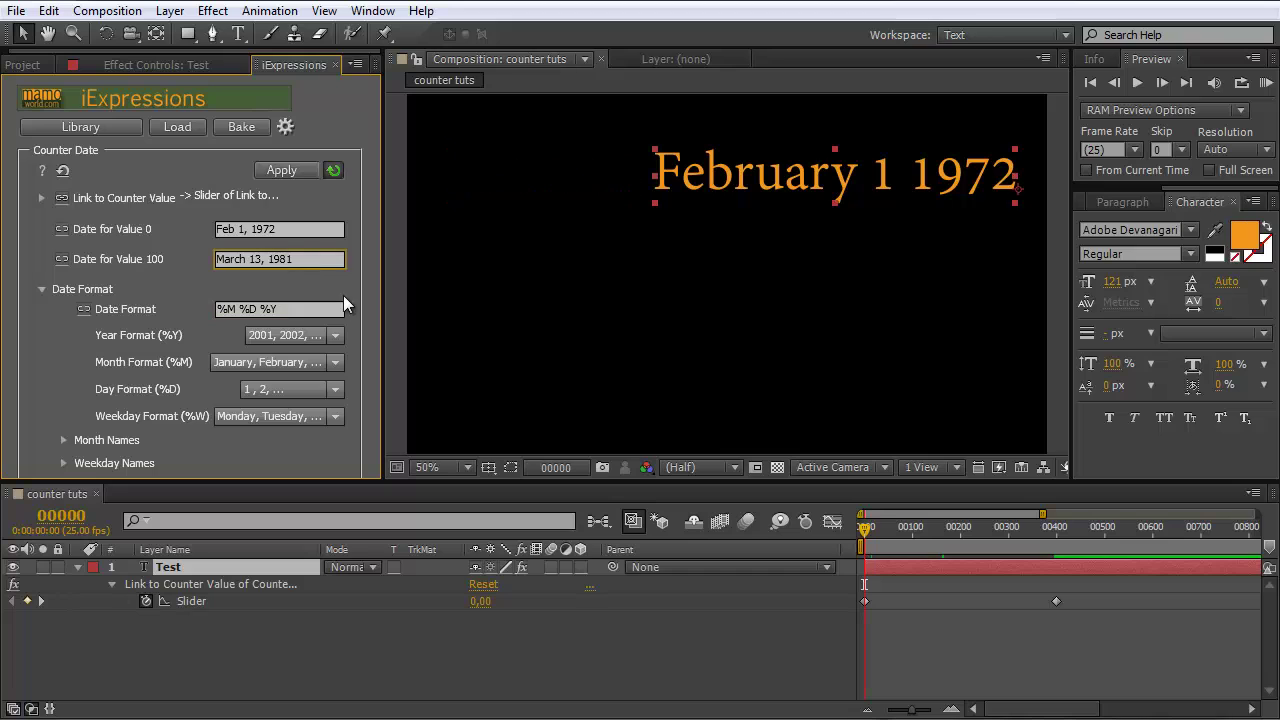
{"action": "left_click_drag", "start_coordinate": [797, 185], "coordinate": [700, 190]}
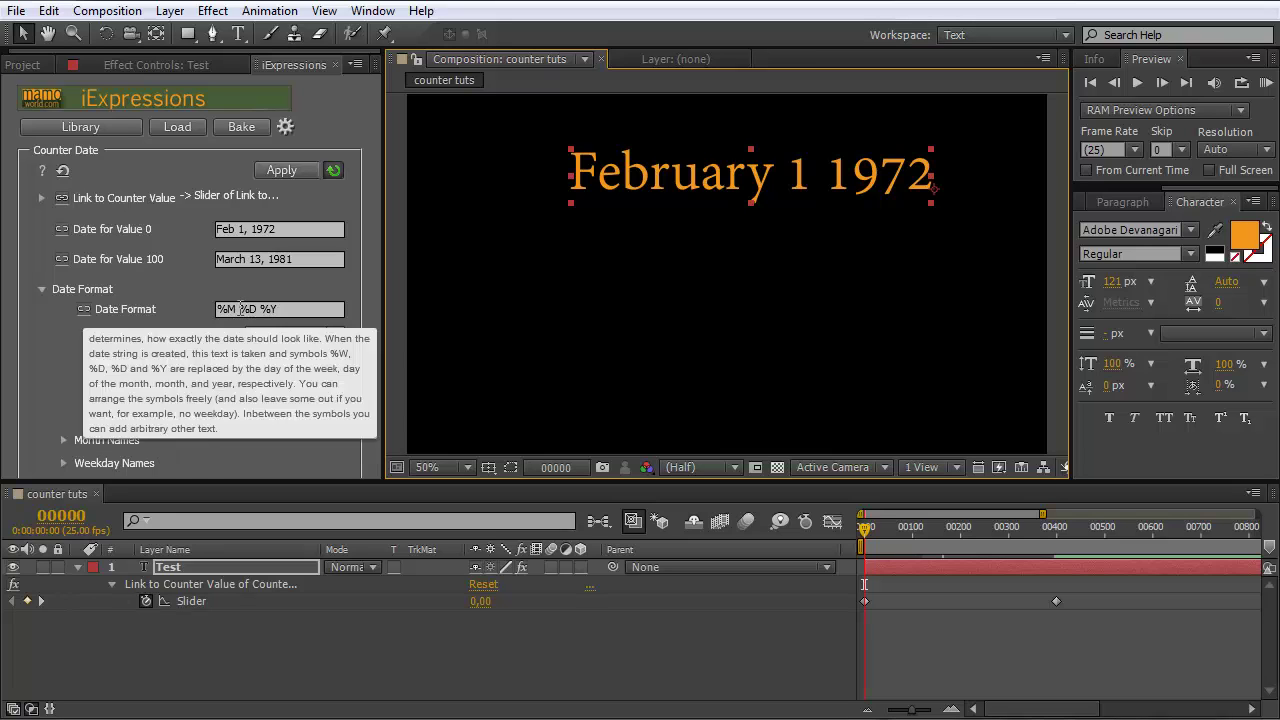
Step: Reorder the date format to %D %M %Y so the day precedes the month
{"action": "left_click_drag", "start_coordinate": [241, 309], "coordinate": [254, 309]}
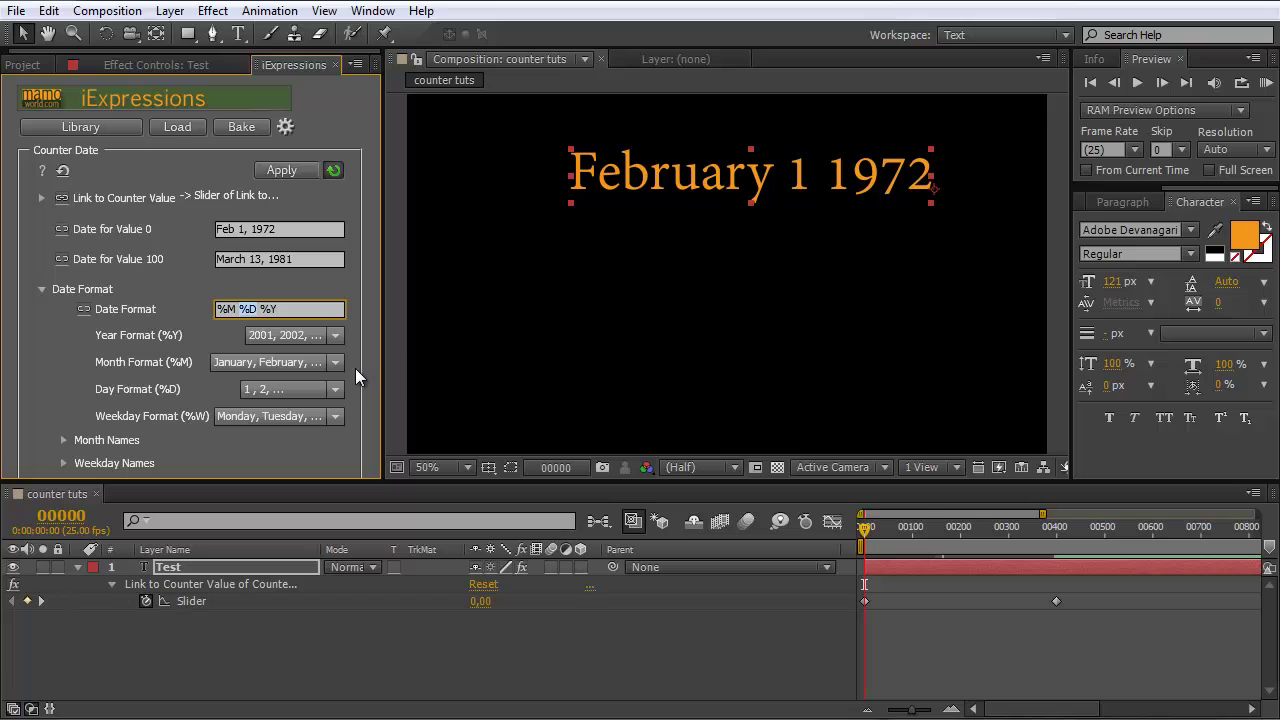
{"action": "key", "text": "BackSpace"}
{"action": "type", "text": "%D"}
{"action": "left_click", "coordinate": [314, 262]}
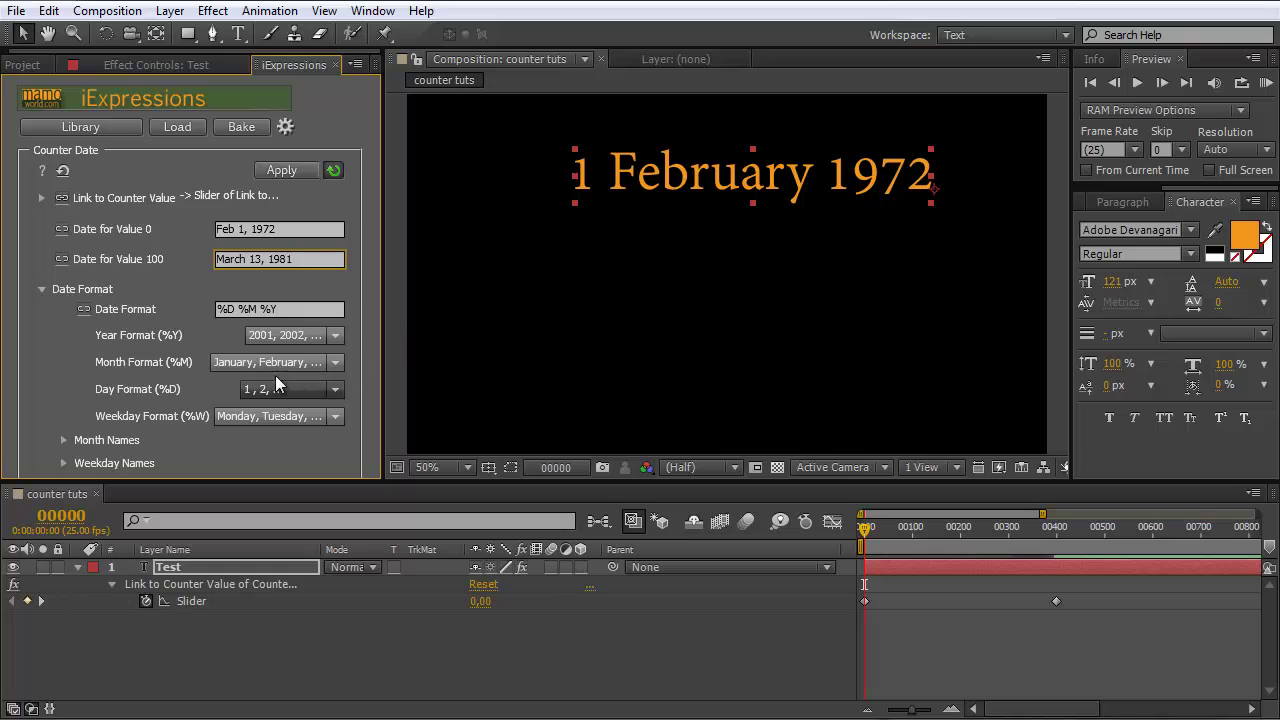
Step: Replace the spaces in the date format with hyphens to make it %D-%M-%Y
{"action": "left_click", "coordinate": [238, 308]}
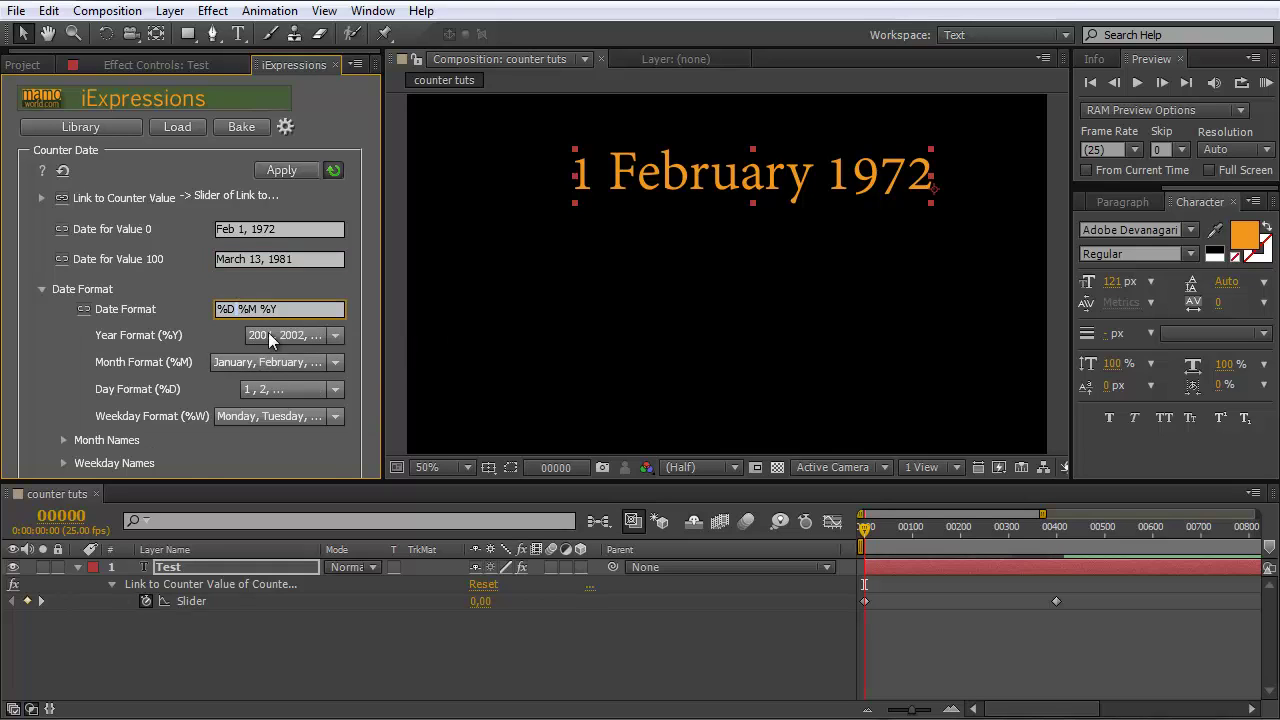
{"action": "key", "text": "BackSpace"}
{"action": "type", "text": "-"}
{"action": "key", "text": "BackSpace"}
{"action": "type", "text": "-"}
{"action": "left_click", "coordinate": [320, 260]}
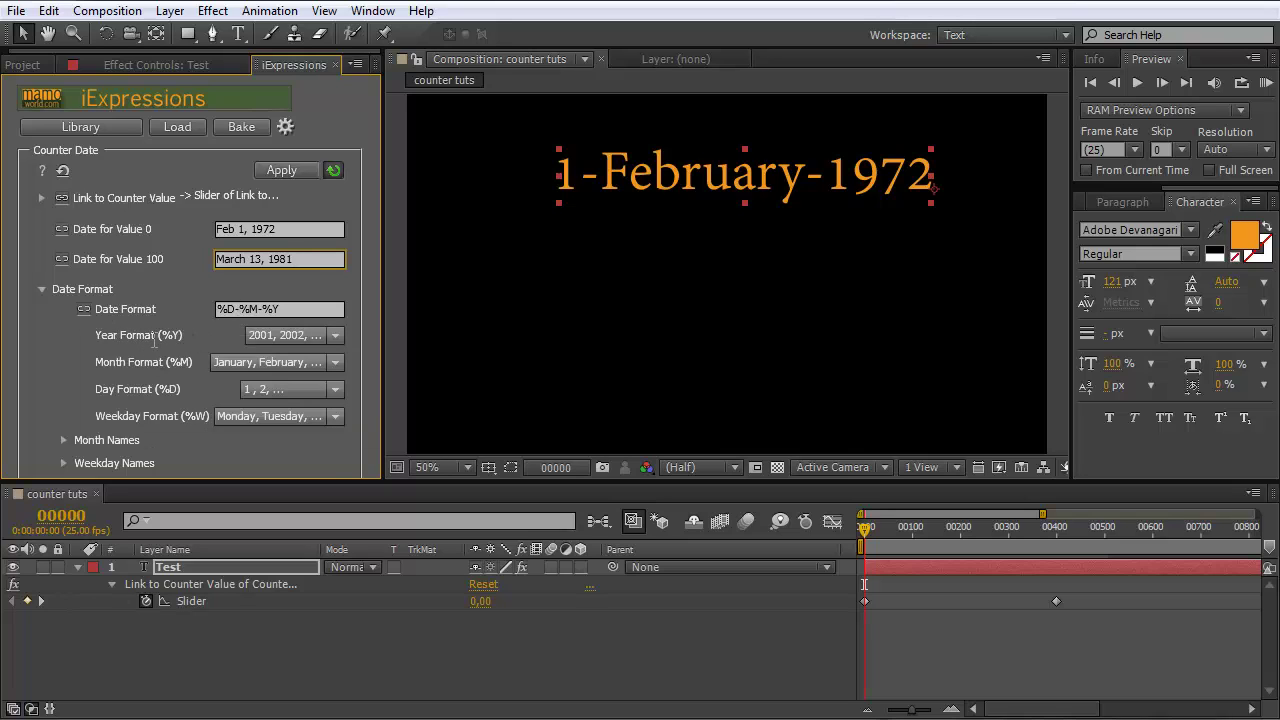
Step: Set the year format to two digits (01, 02, ...) and the month format to Jan, Feb, ...
{"action": "left_click", "coordinate": [335, 336]}
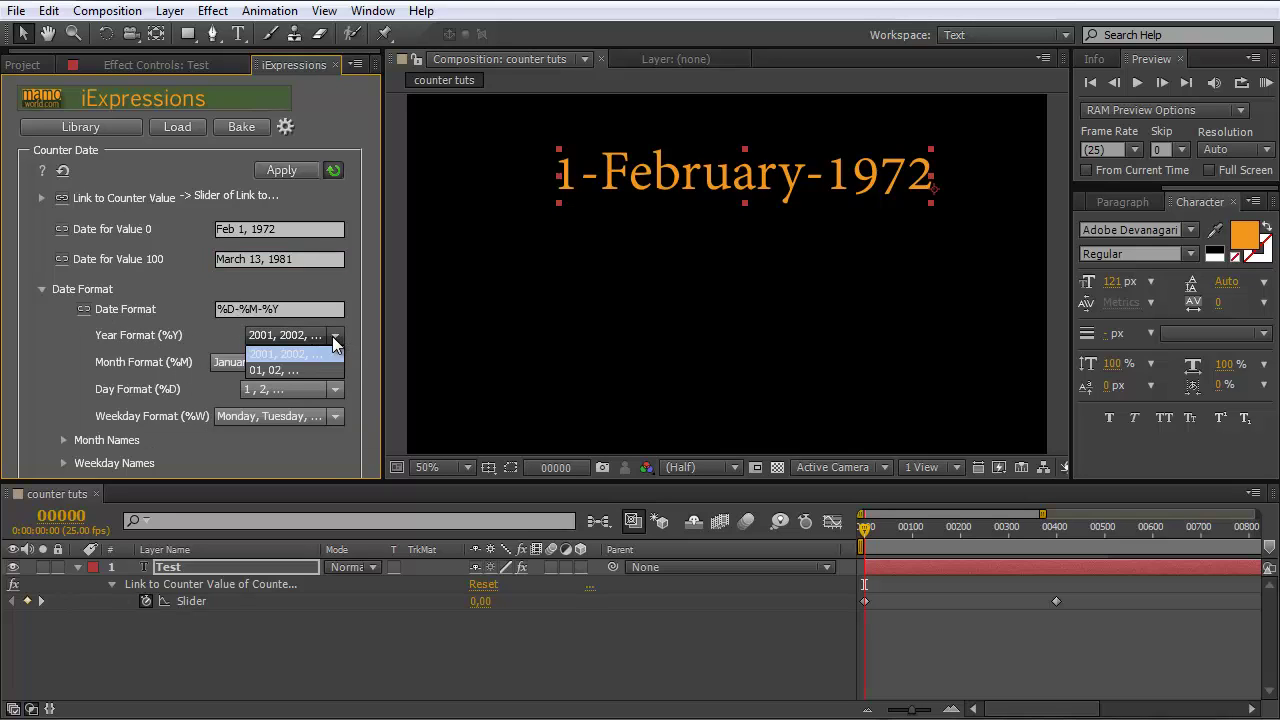
{"action": "left_click", "coordinate": [269, 376]}
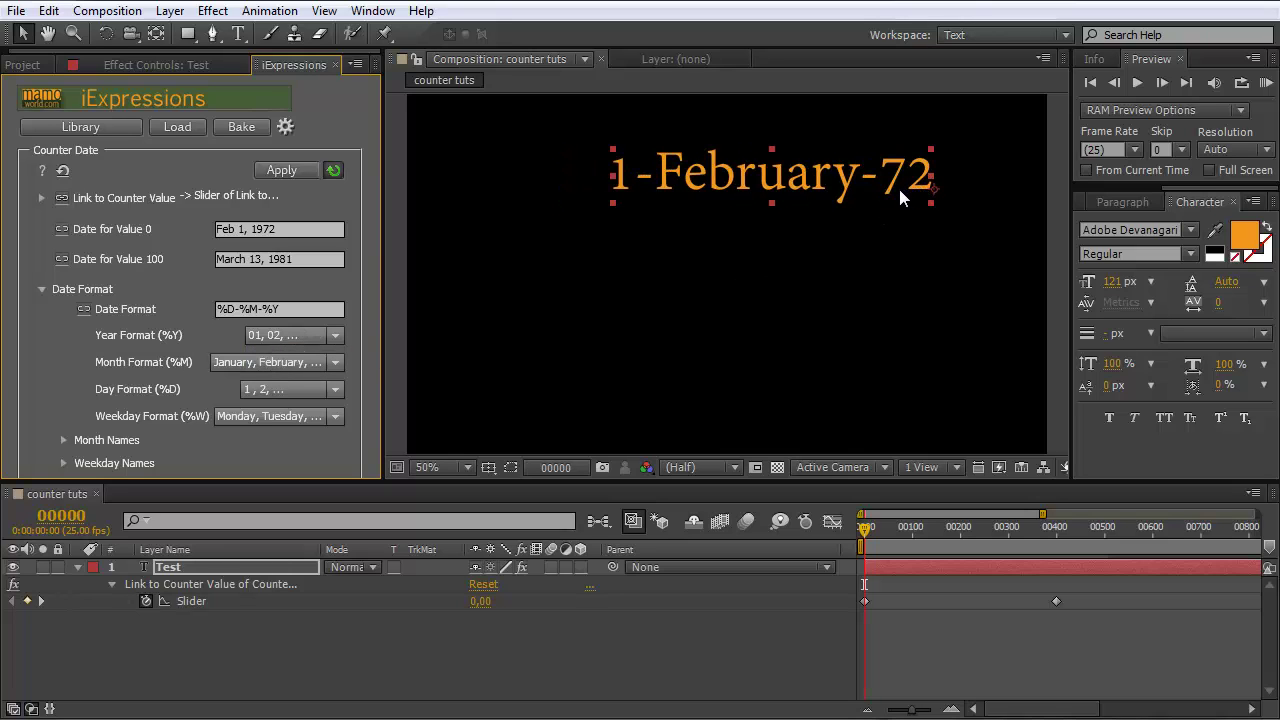
{"action": "left_click", "coordinate": [337, 361]}
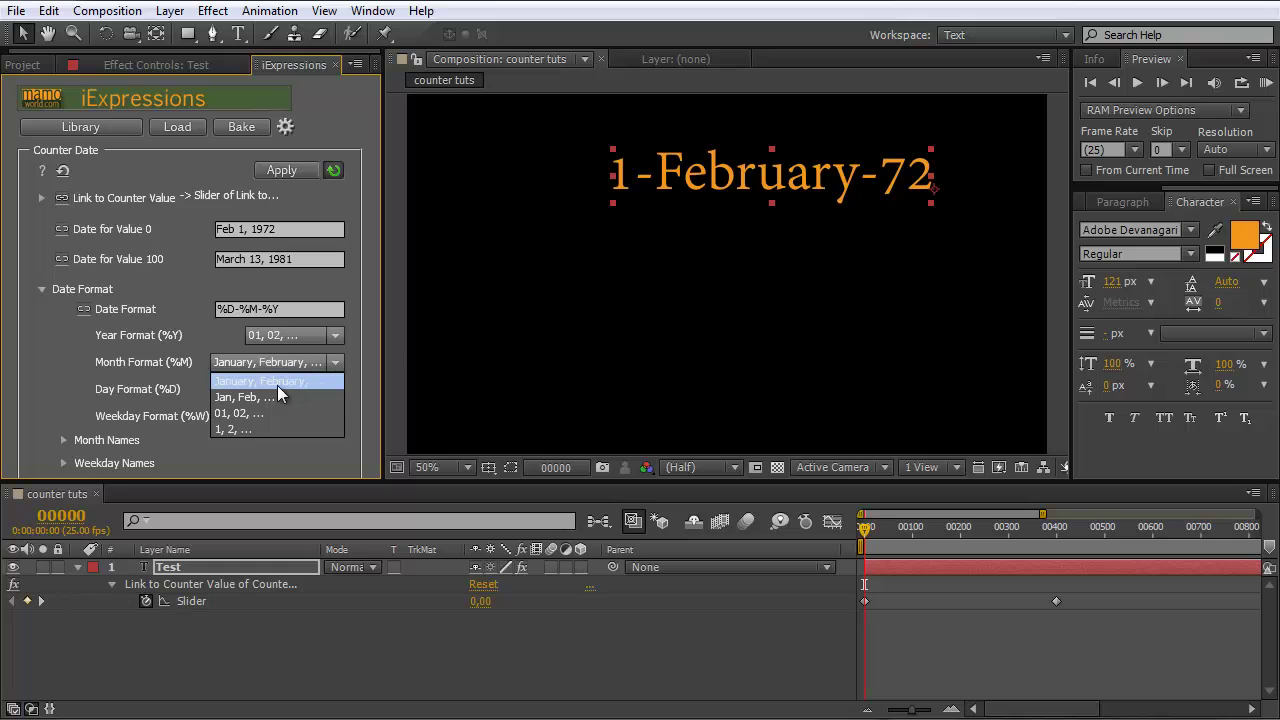
{"action": "left_click", "coordinate": [250, 402]}
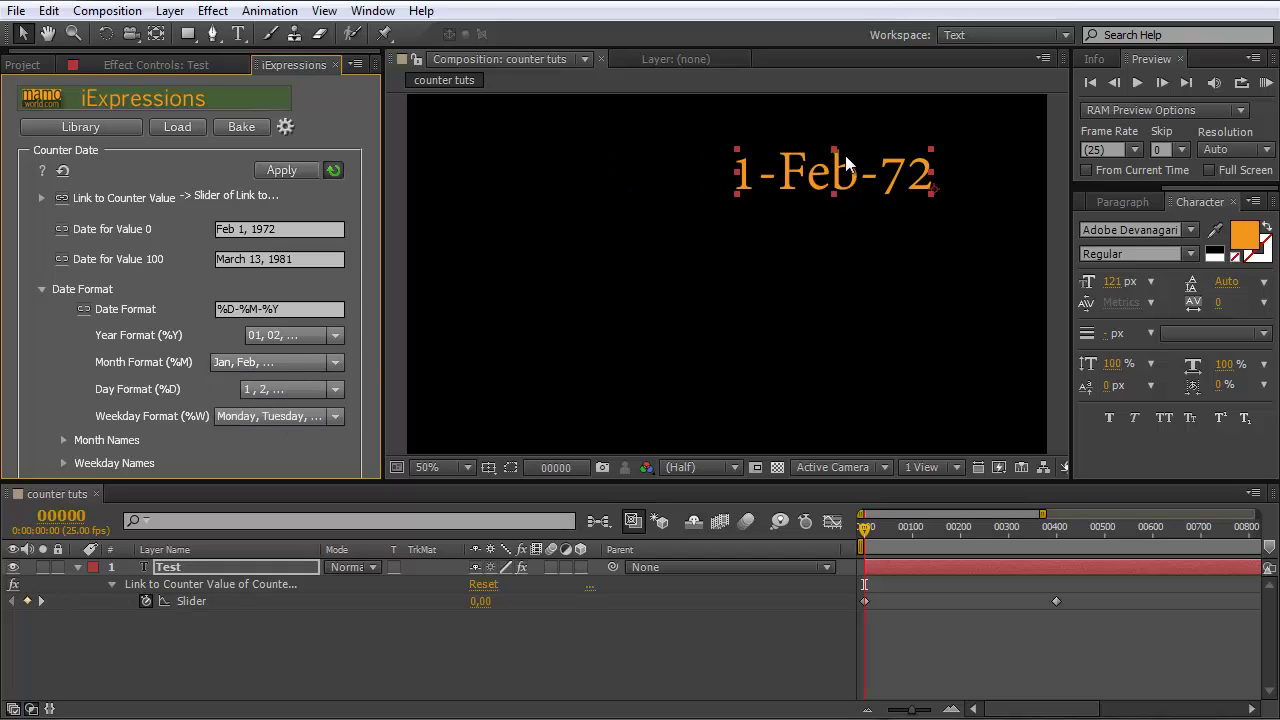
Step: Try the numeric month formats 01, 02, ... and 1, 2, ... on the date counter
{"action": "left_click", "coordinate": [333, 365]}
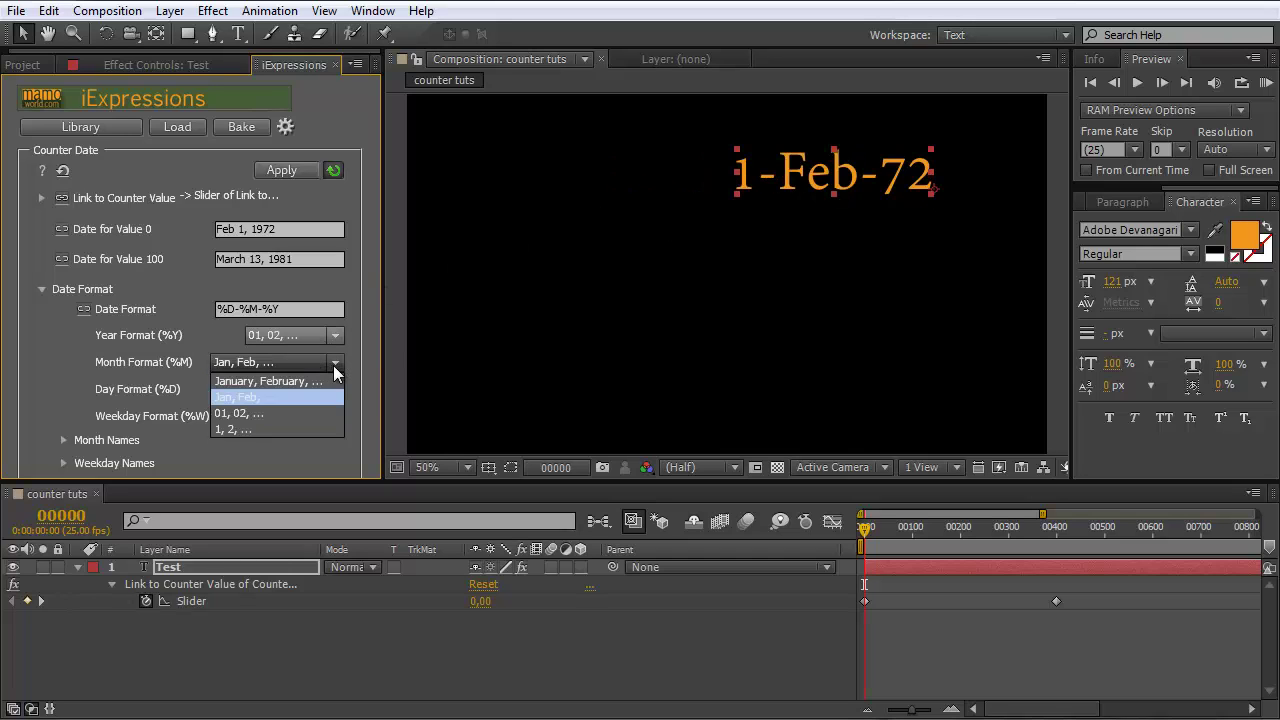
{"action": "left_click", "coordinate": [246, 418]}
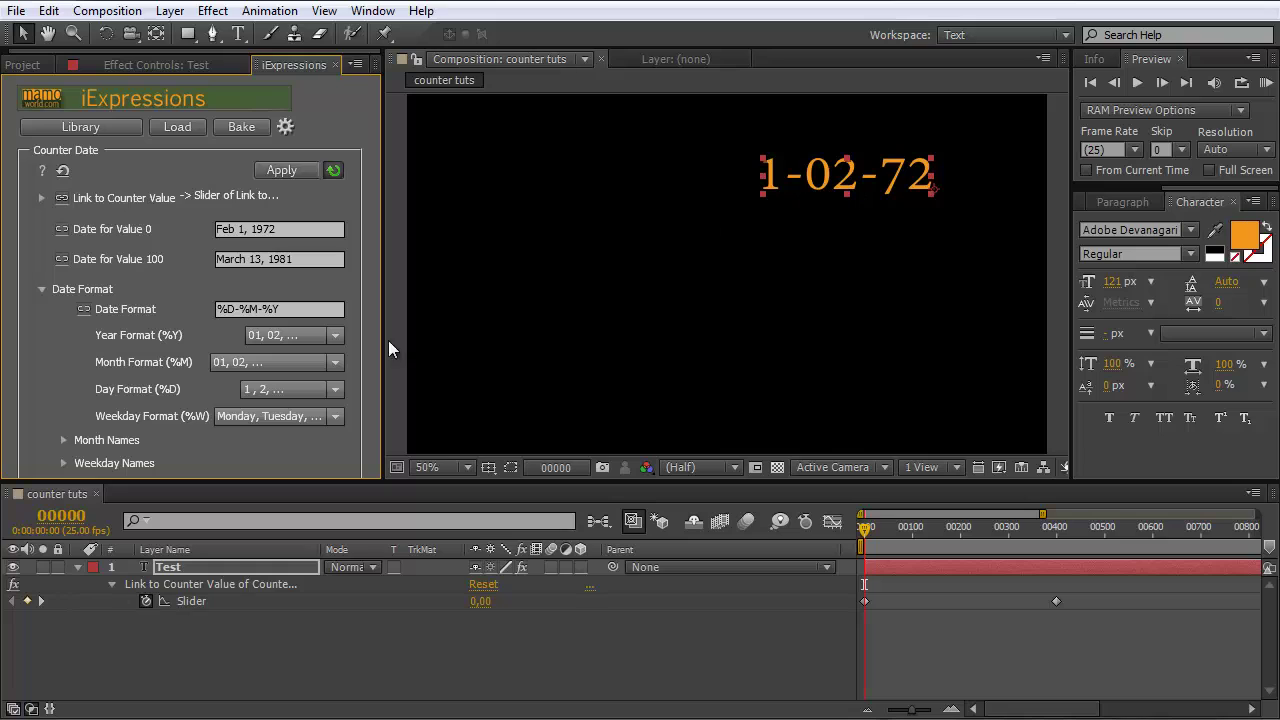
{"action": "left_click", "coordinate": [334, 361]}
{"action": "left_click", "coordinate": [252, 427]}
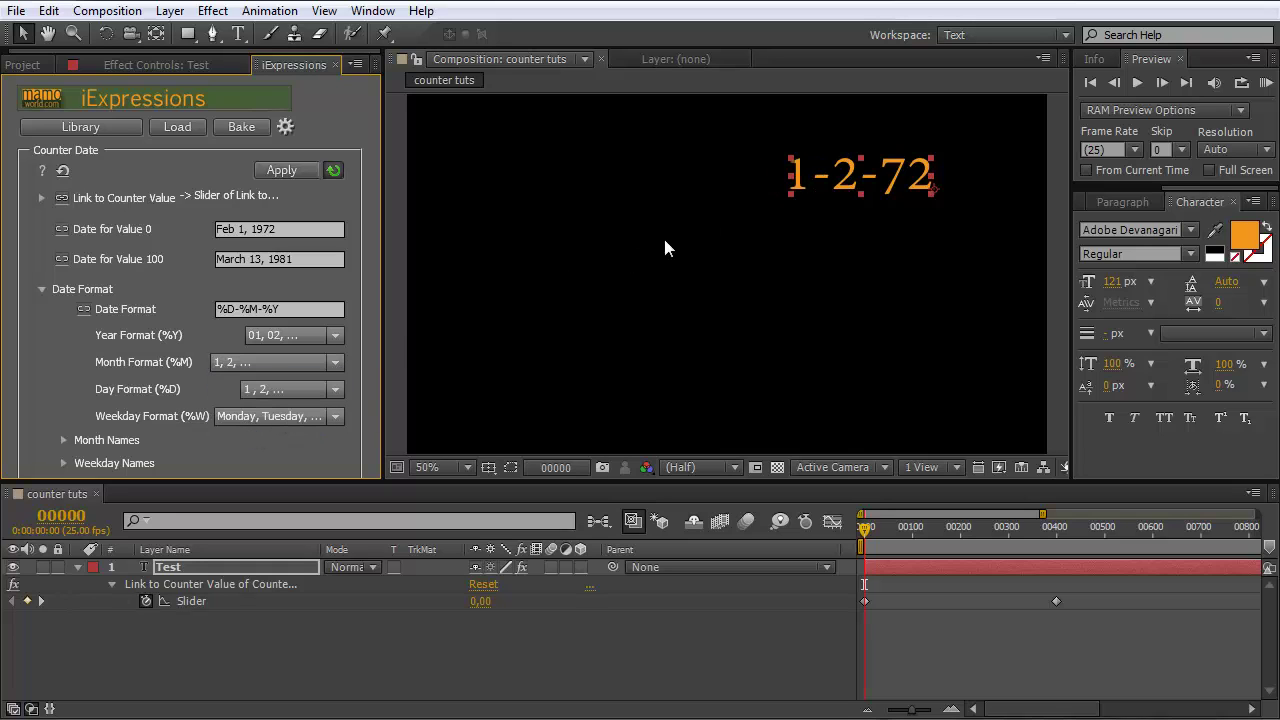
Step: Set the day format to 1st, 2nd, ... and the month format to full names (January, February, ...)
{"action": "left_click", "coordinate": [338, 388]}
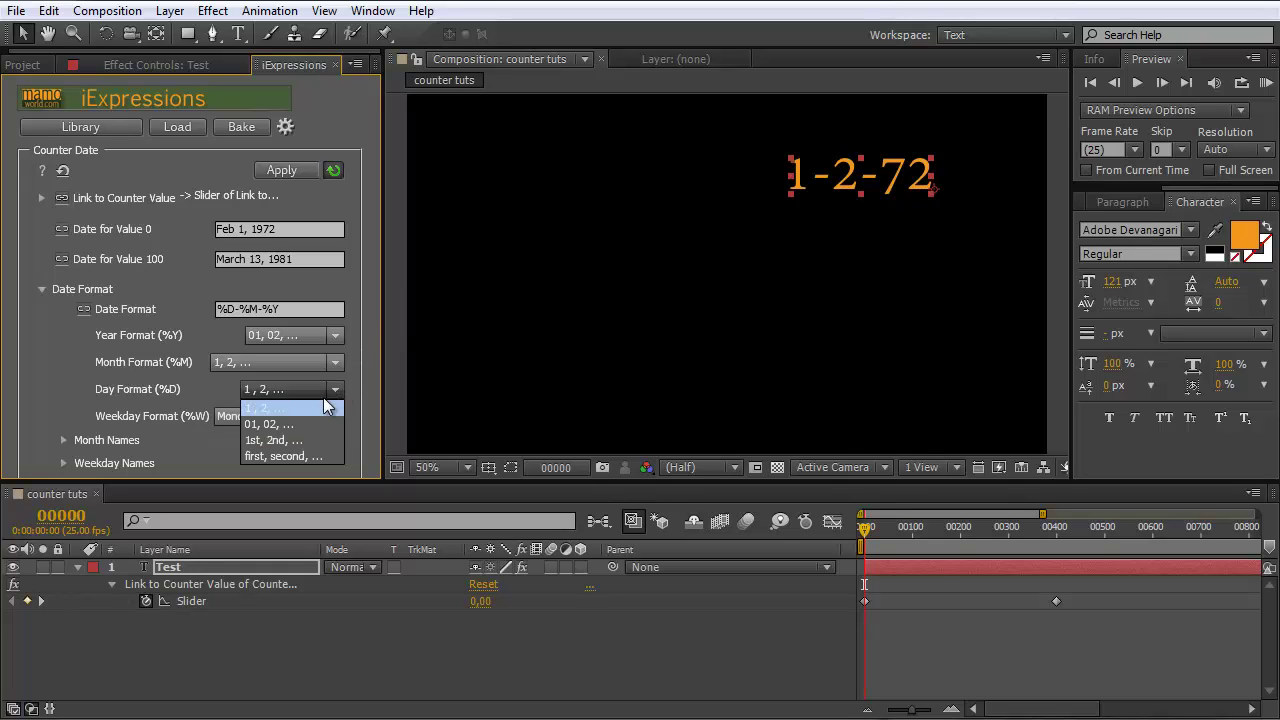
{"action": "left_click", "coordinate": [292, 441]}
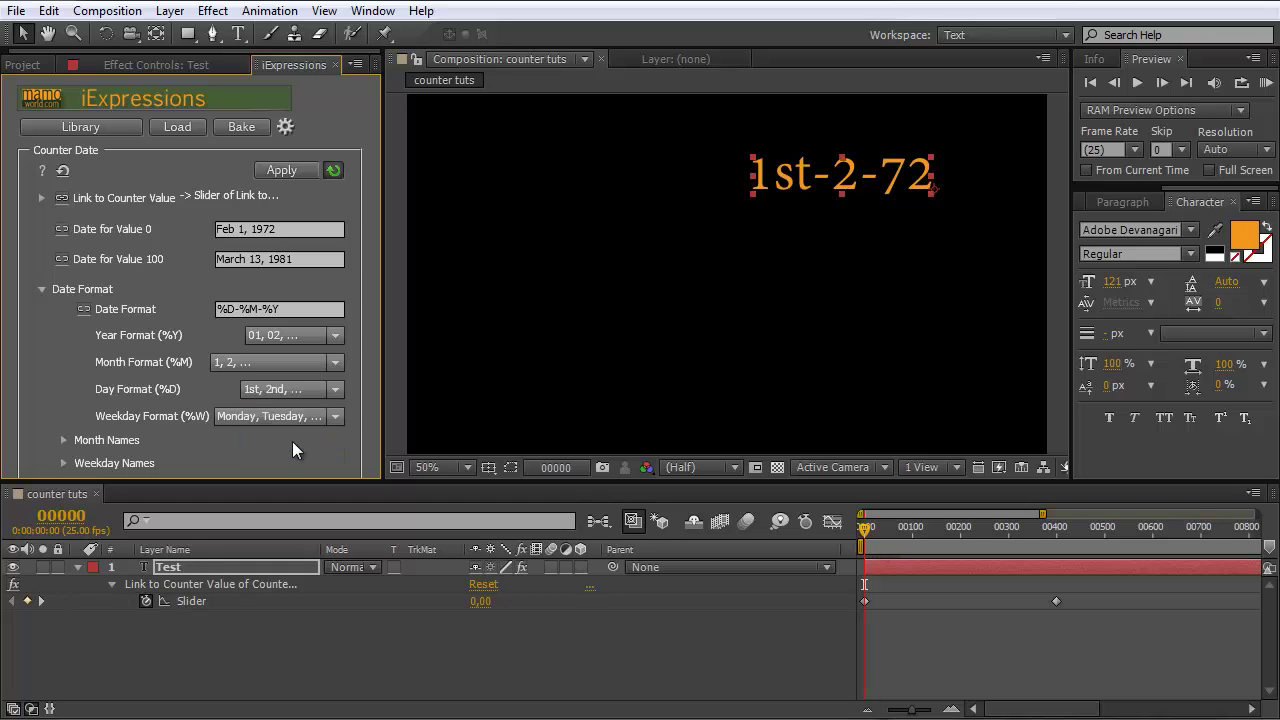
{"action": "left_click", "coordinate": [338, 361]}
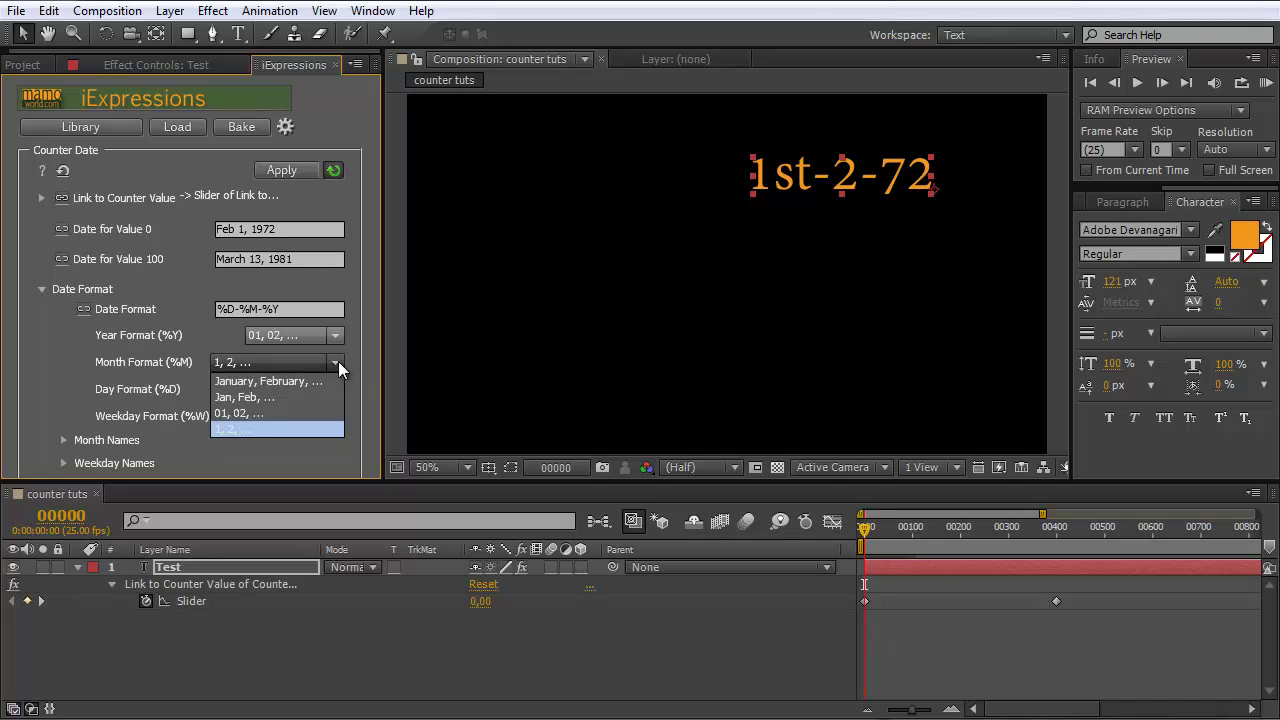
{"action": "left_click", "coordinate": [279, 384]}
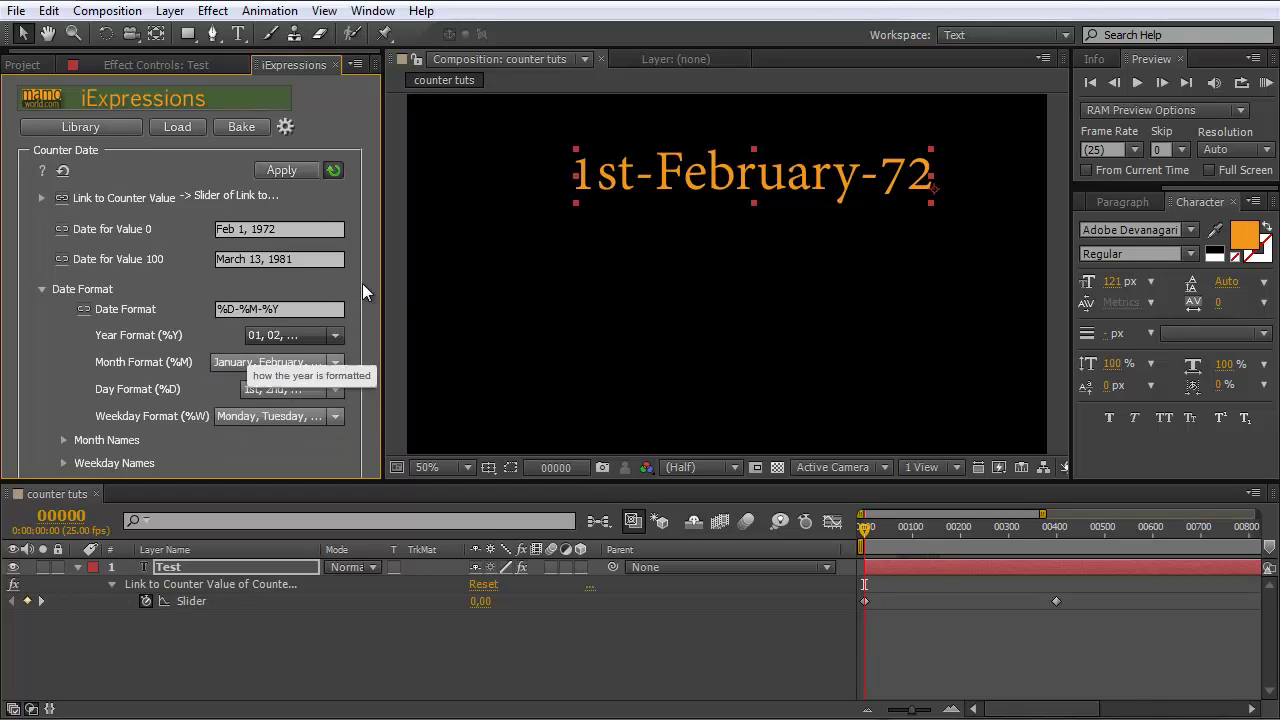
Step: Rewrite the date format as %M %D %Y, with the month first and spaces instead of hyphens
{"action": "left_click_drag", "start_coordinate": [218, 309], "coordinate": [258, 309]}
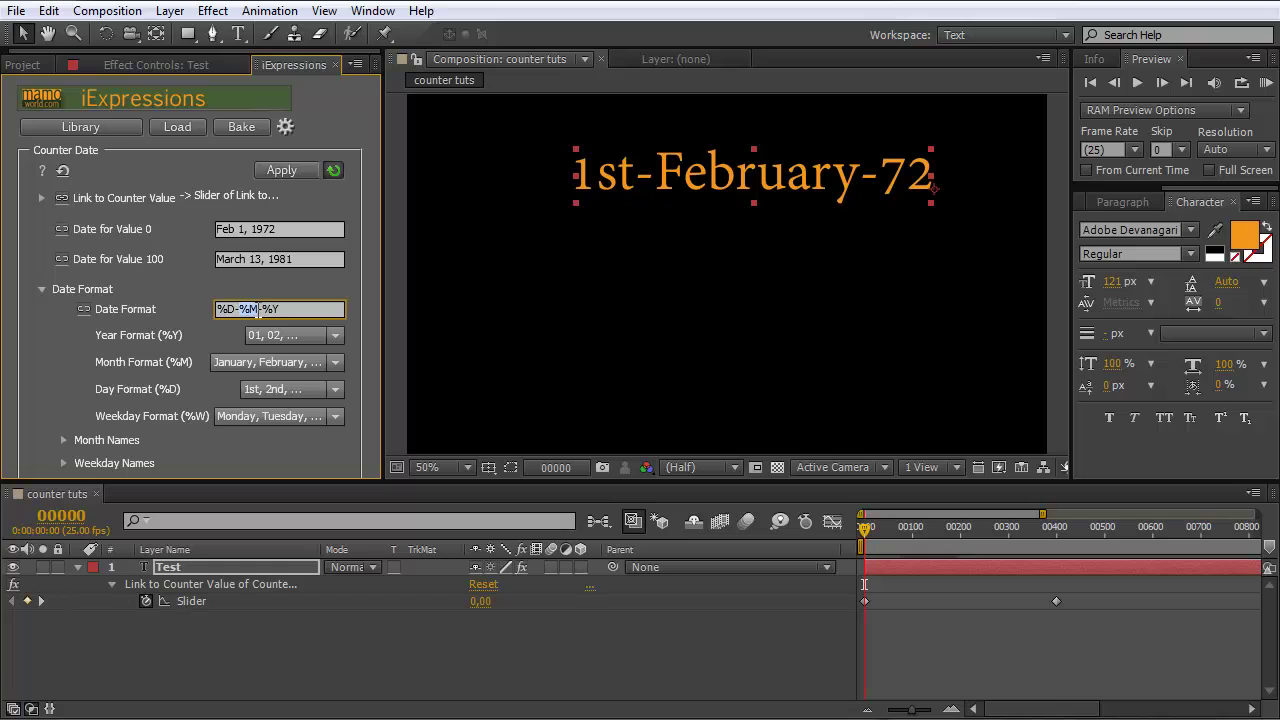
{"action": "key", "text": "BackSpace"}
{"action": "key", "text": "Delete"}
{"action": "type", "text": "%M %D"}
{"action": "left_click", "coordinate": [318, 263]}
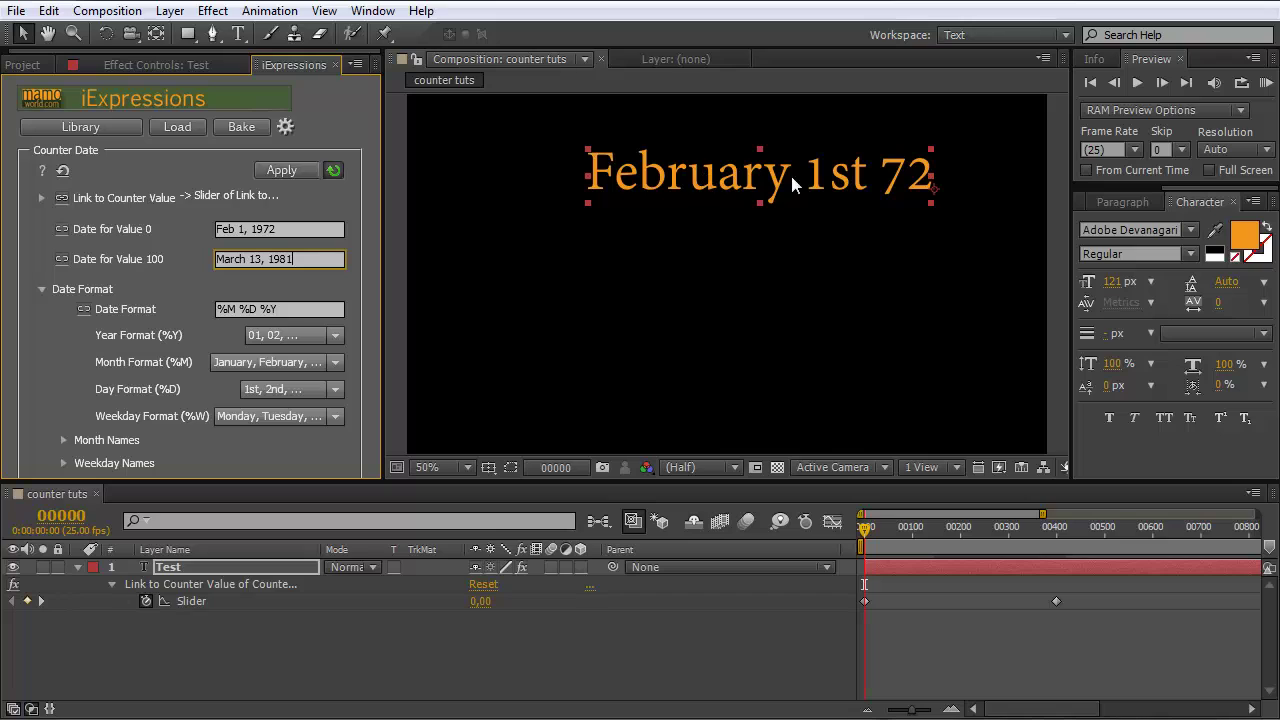
Step: Add the word "the" before the day and the weekday symbol at the start, making the date format %W %M the %D %Y
{"action": "left_click", "coordinate": [238, 309]}
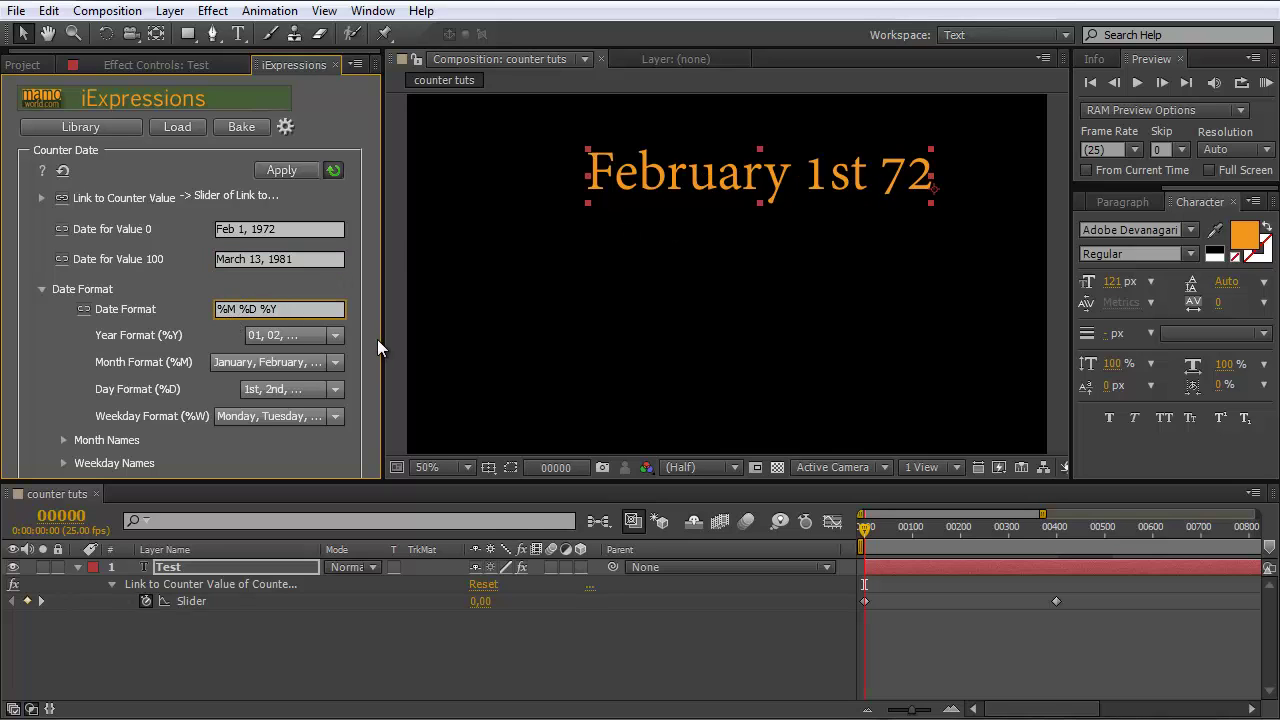
{"action": "type", "text": "the"}
{"action": "left_click", "coordinate": [318, 262]}
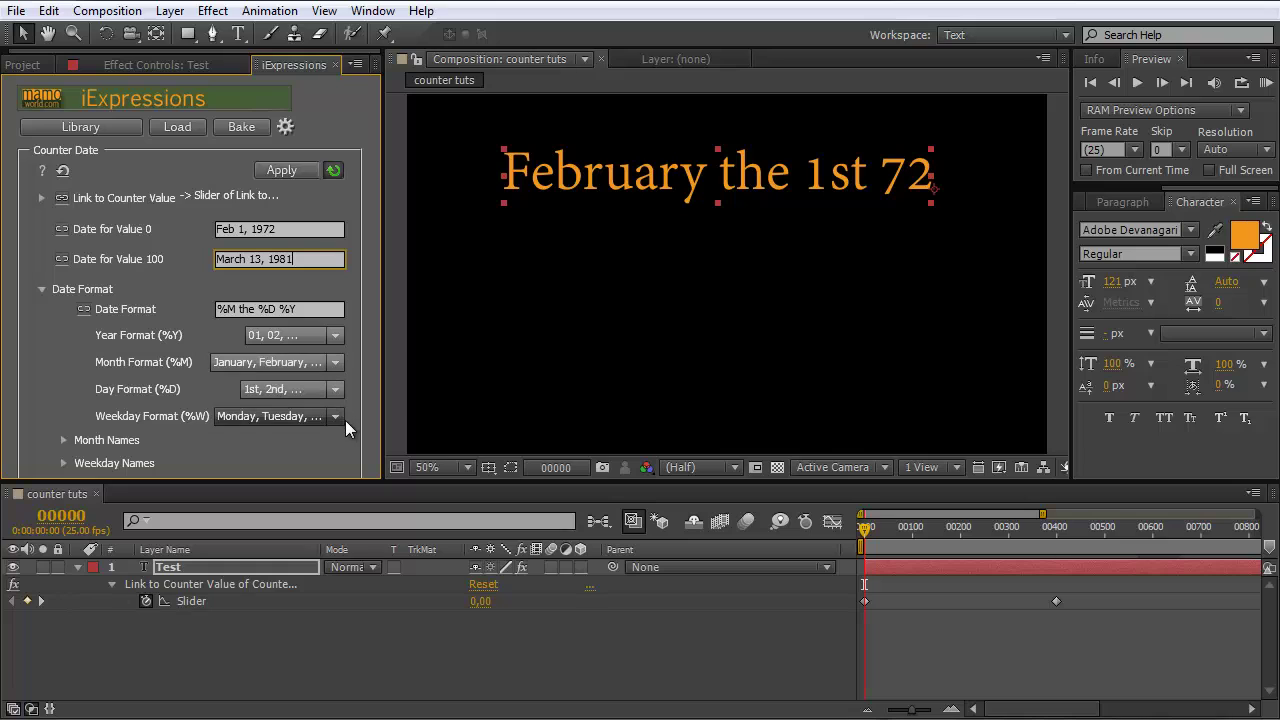
{"action": "left_click", "coordinate": [315, 311]}
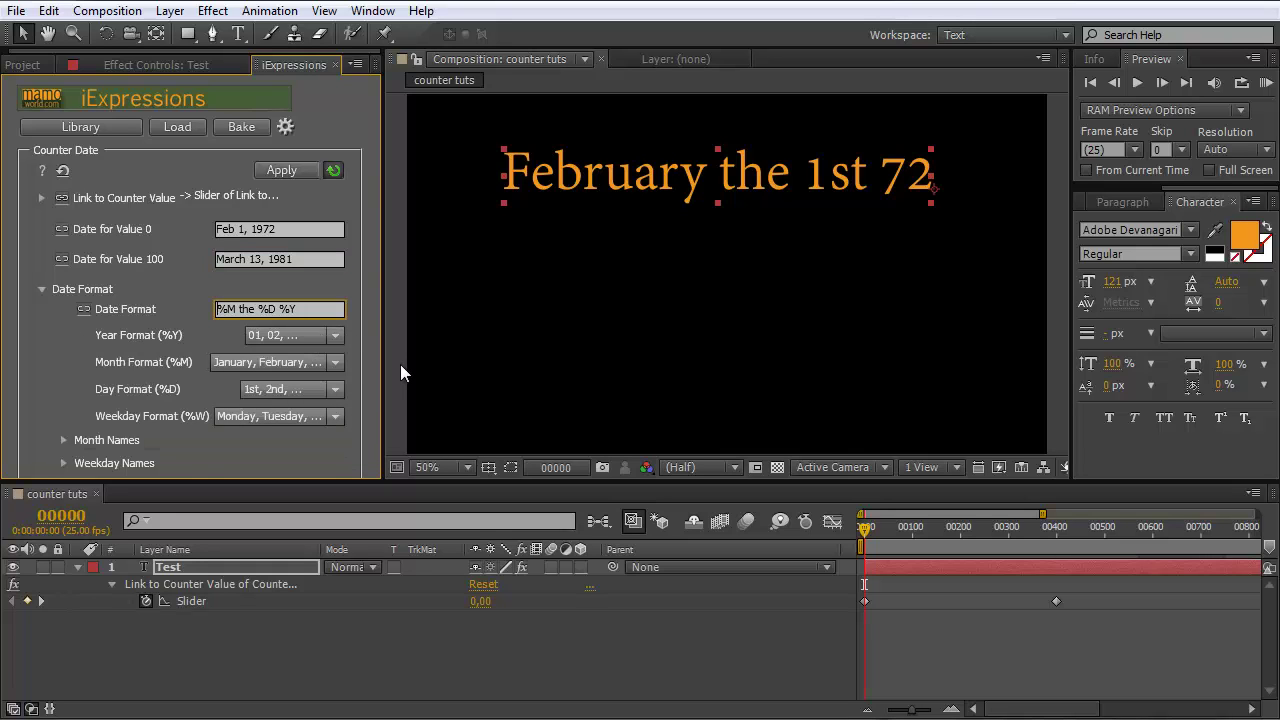
{"action": "type", "text": "%W"}
{"action": "left_click", "coordinate": [324, 258]}
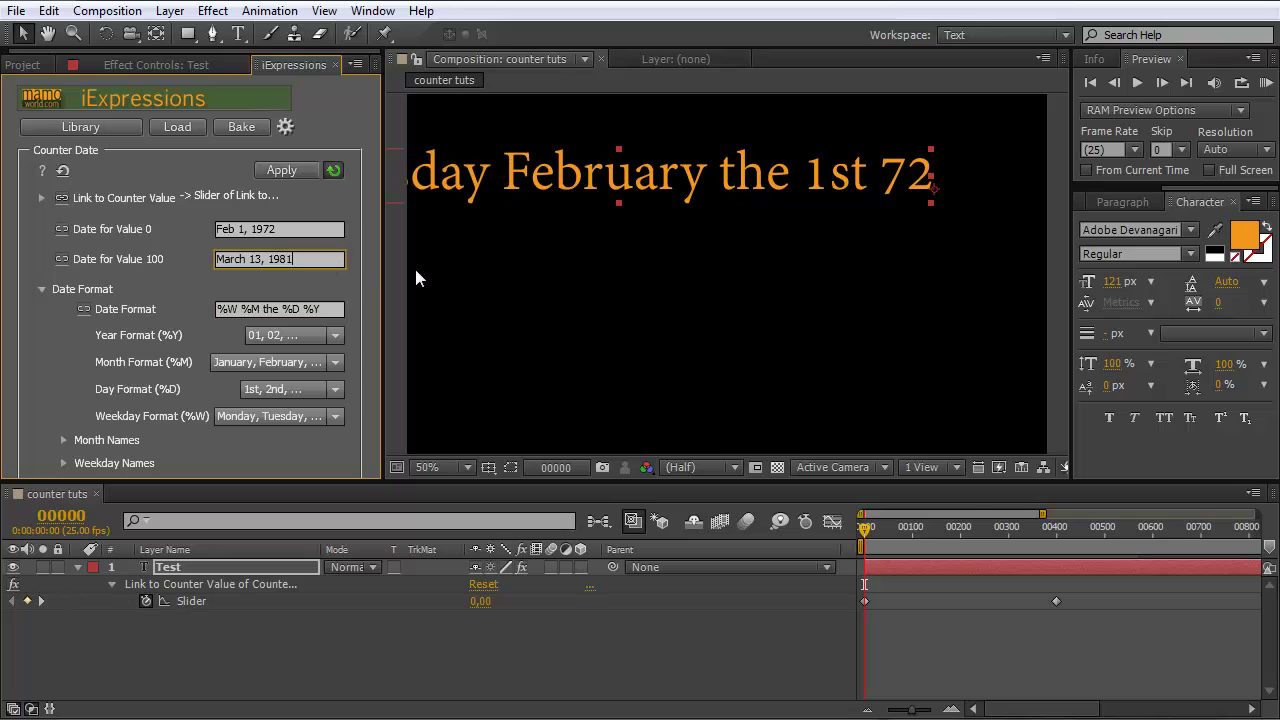
Step: Move the Test text right until the weekday is in frame, and set the weekday format to Mon, Tue, ...
{"action": "left_click_drag", "start_coordinate": [542, 184], "coordinate": [686, 188]}
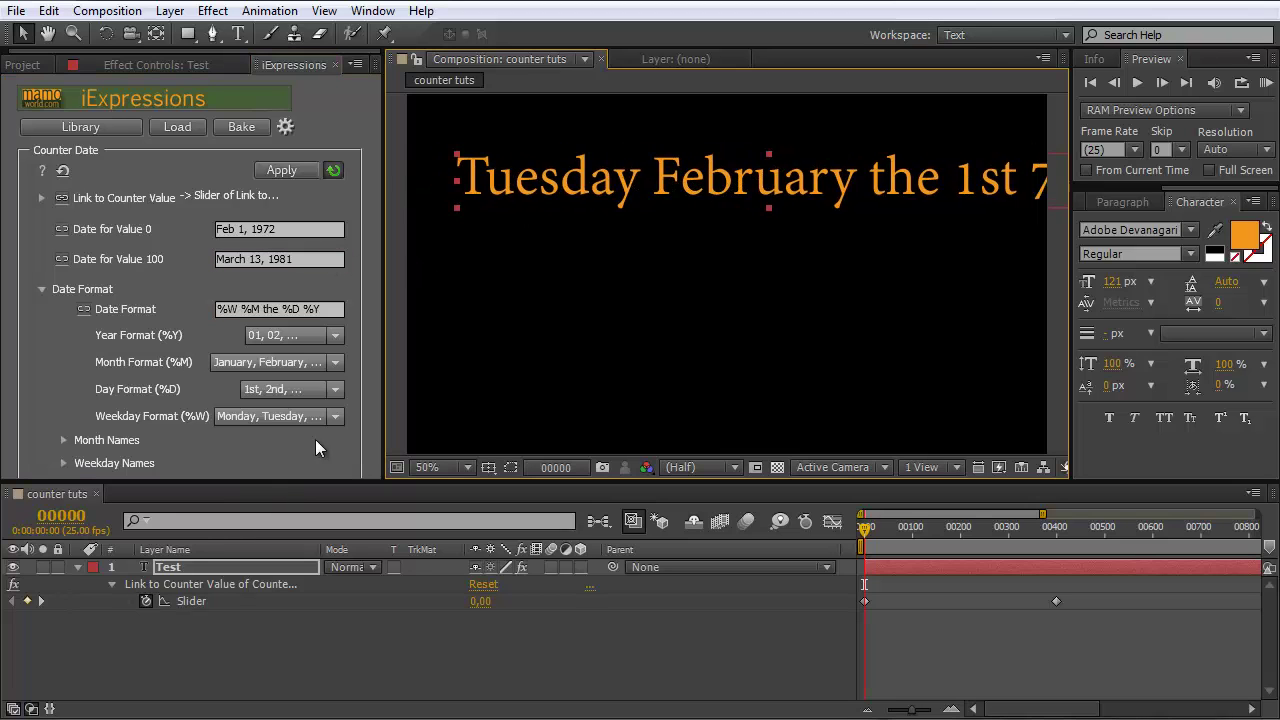
{"action": "left_click", "coordinate": [331, 417]}
{"action": "left_click", "coordinate": [279, 452]}
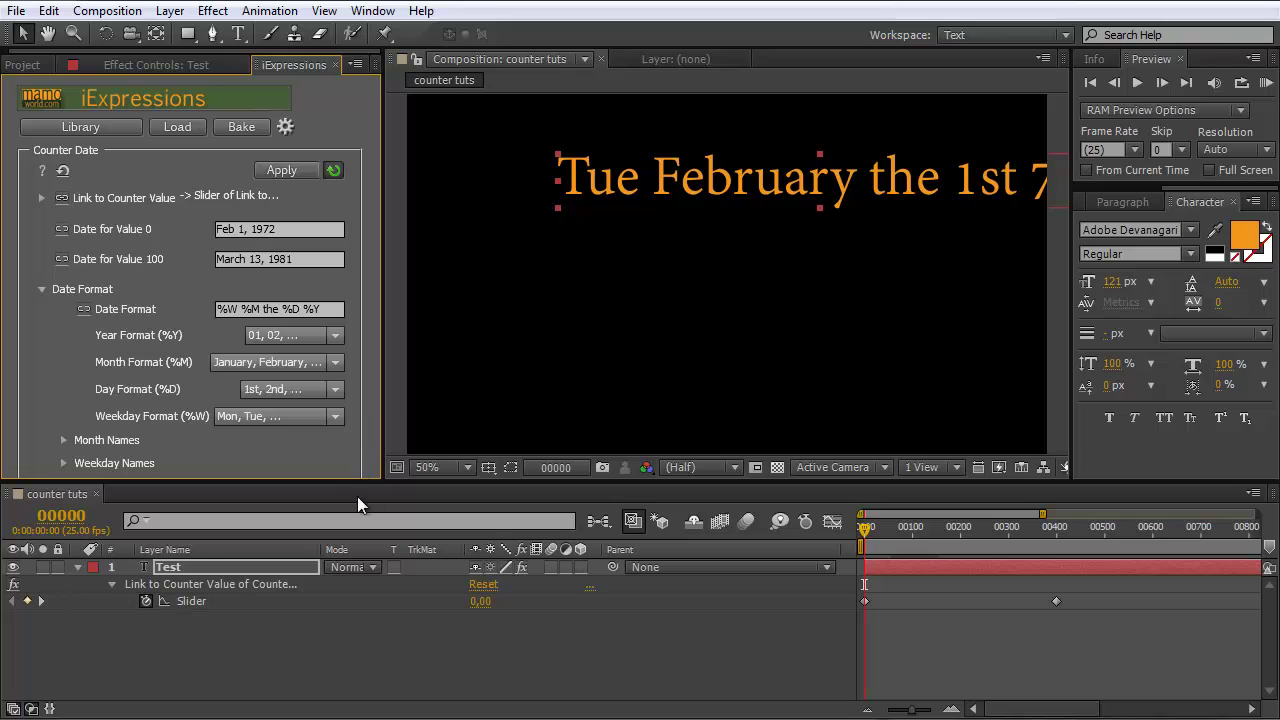
Step: Enlarge the expression settings area and examine the Month Names translation fields, collapsing them when done
{"action": "left_click_drag", "start_coordinate": [361, 480], "coordinate": [361, 521]}
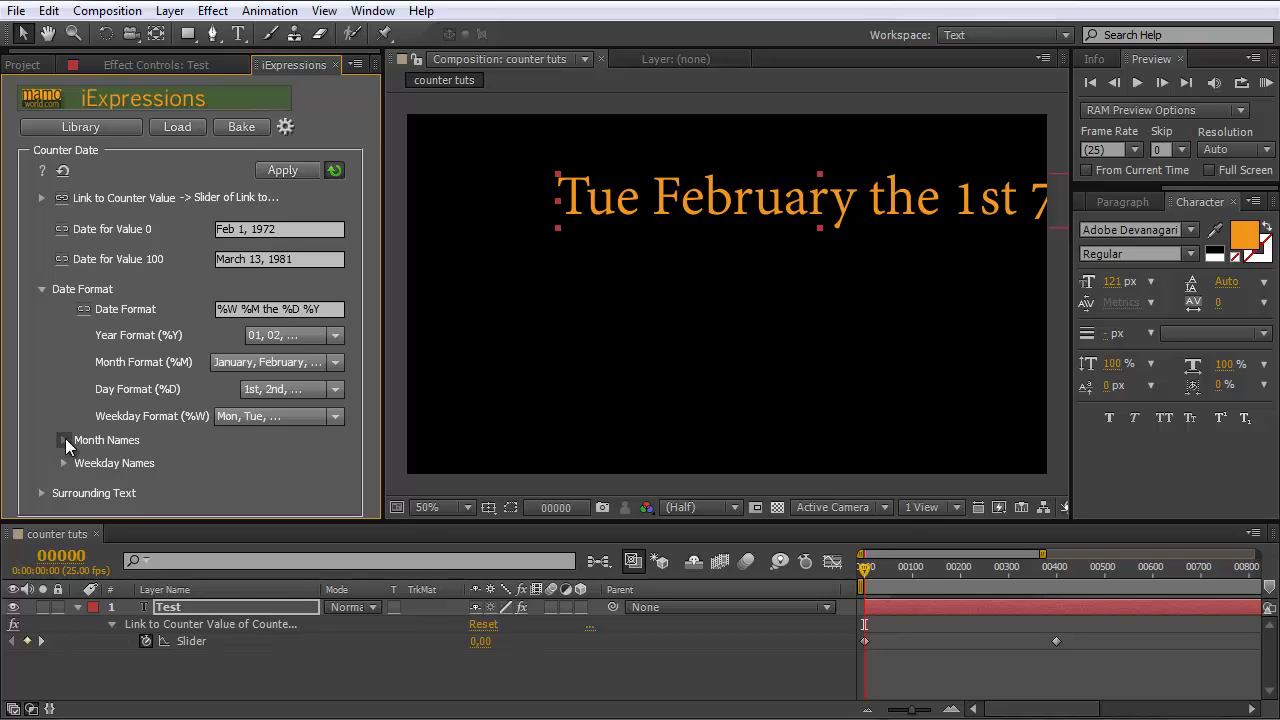
{"action": "left_click", "coordinate": [63, 442]}
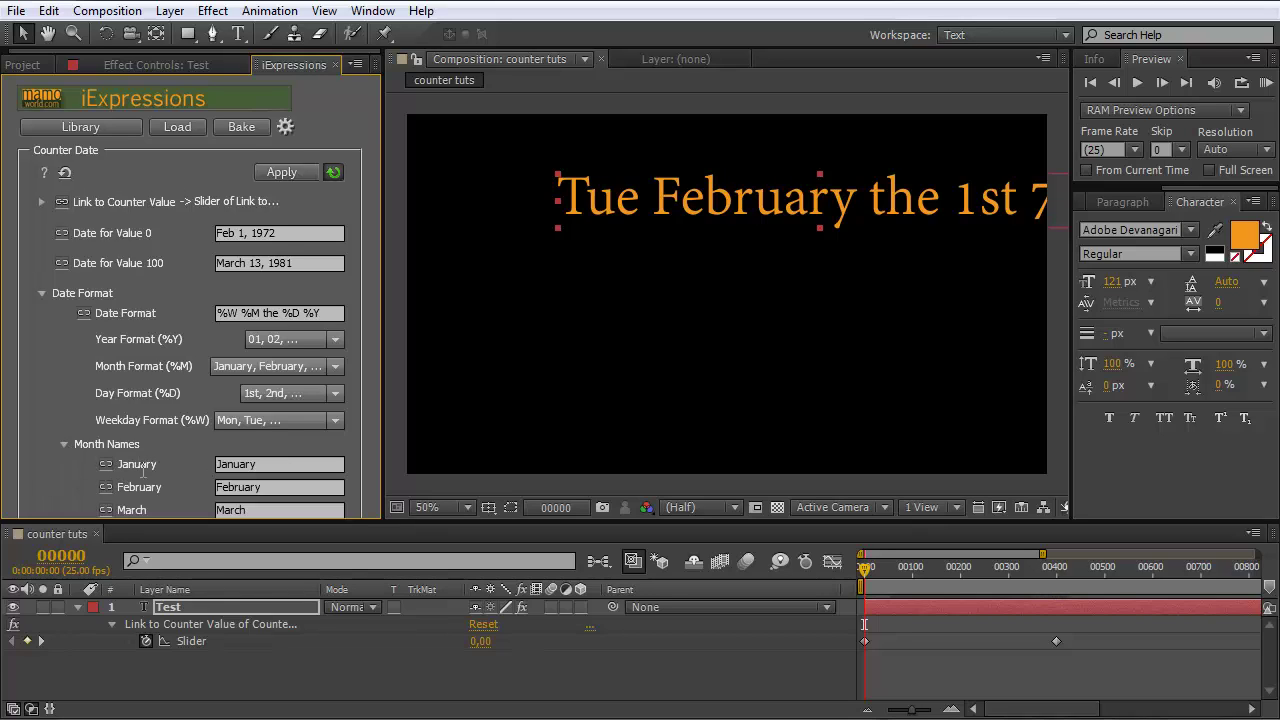
{"action": "left_click", "coordinate": [260, 465]}
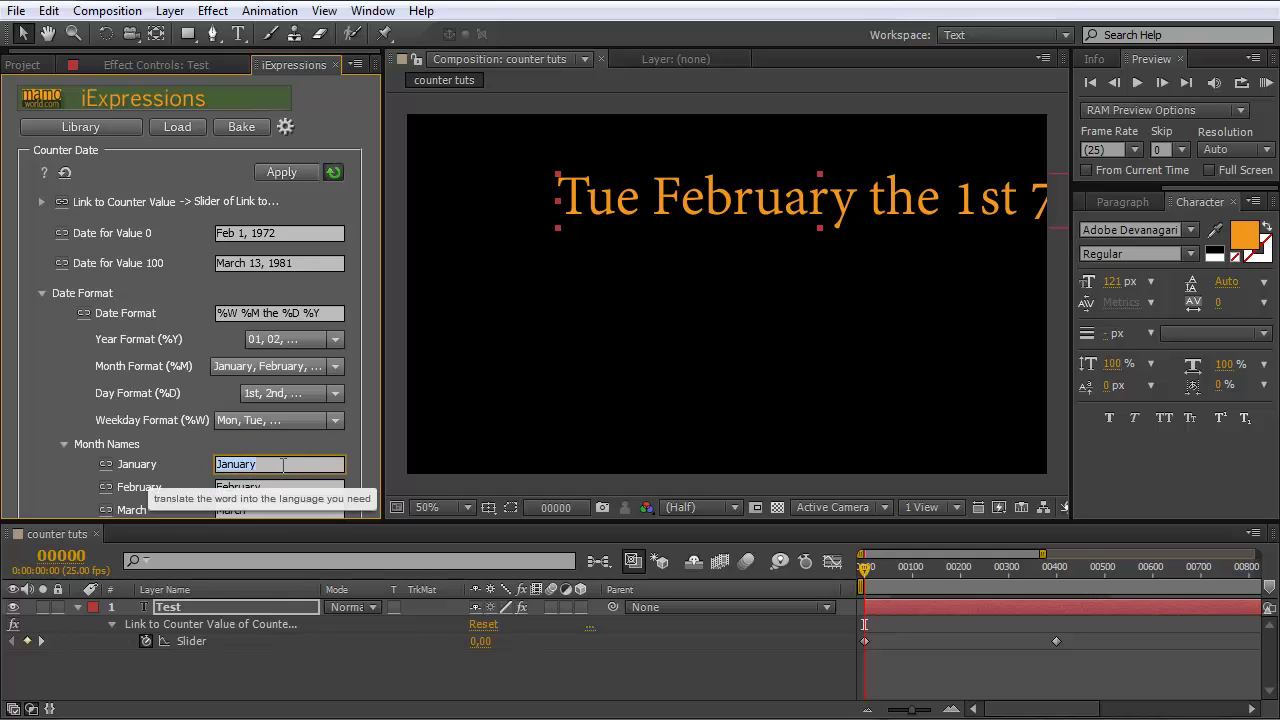
{"action": "left_click", "coordinate": [66, 444]}
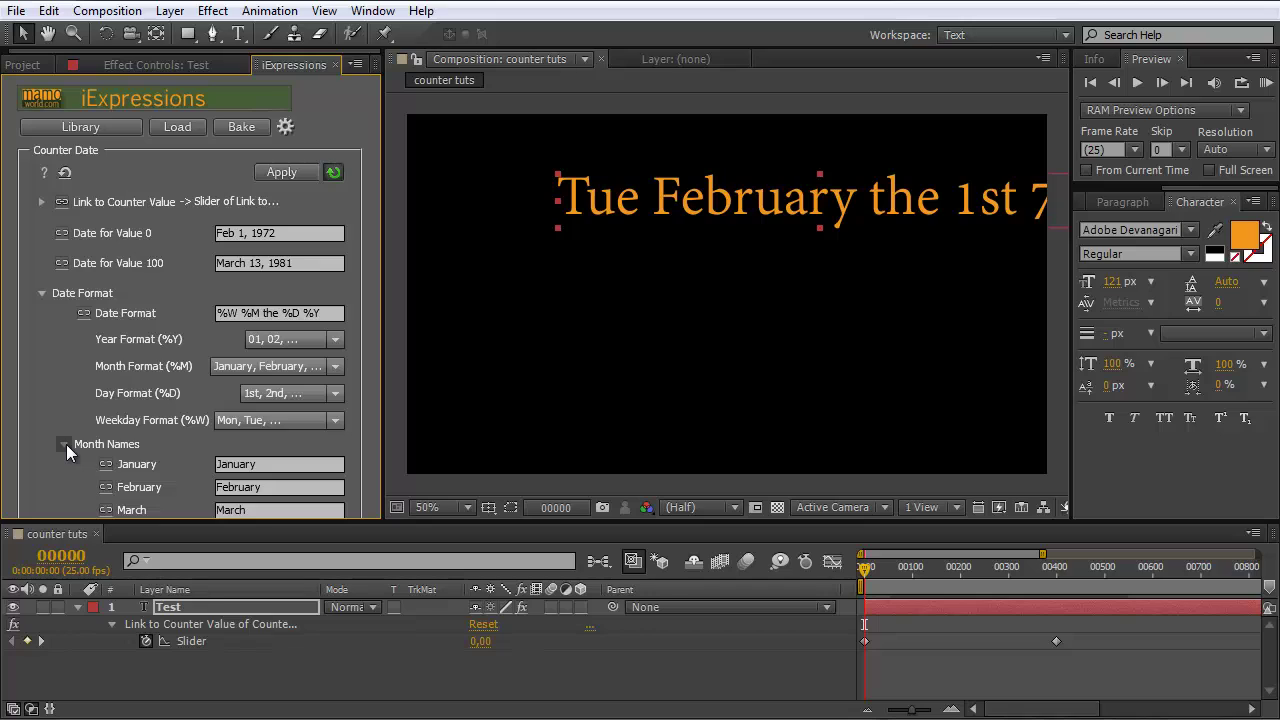
{"action": "left_click", "coordinate": [67, 443]}
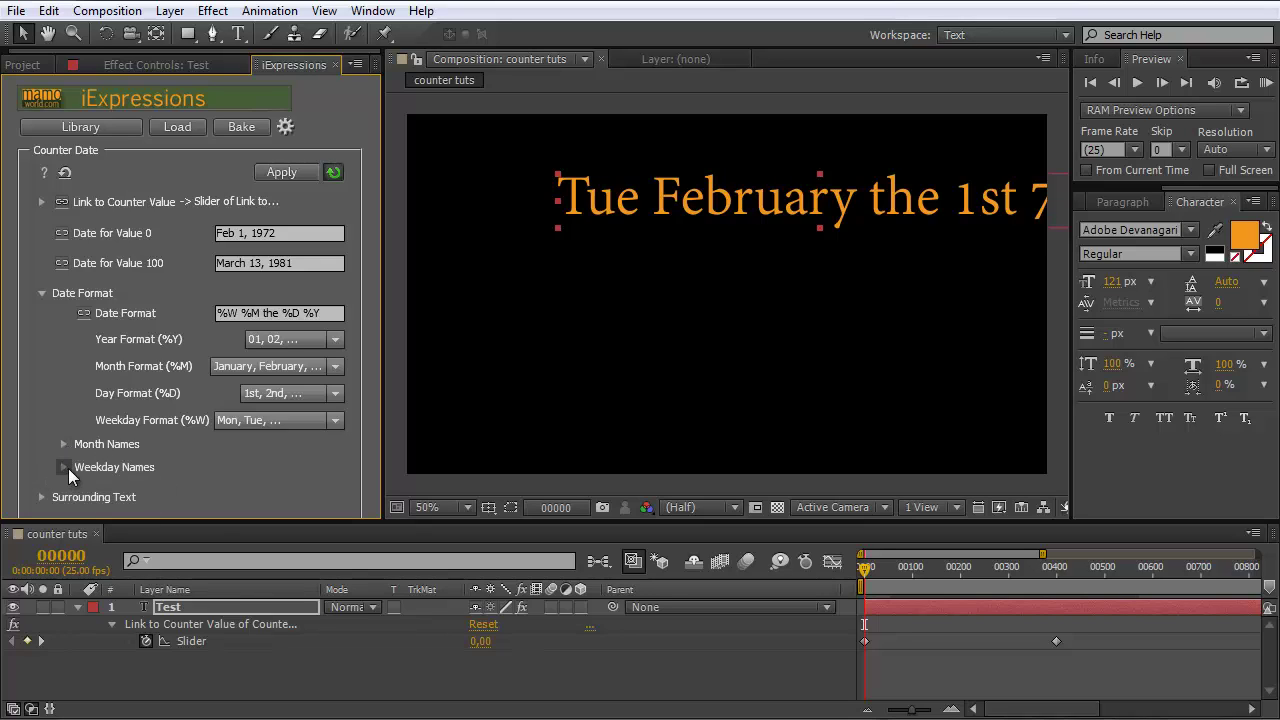
Step: Examine the Weekday Names translation fields, collapse them, and enlarge the expression settings area
{"action": "left_click", "coordinate": [68, 468]}
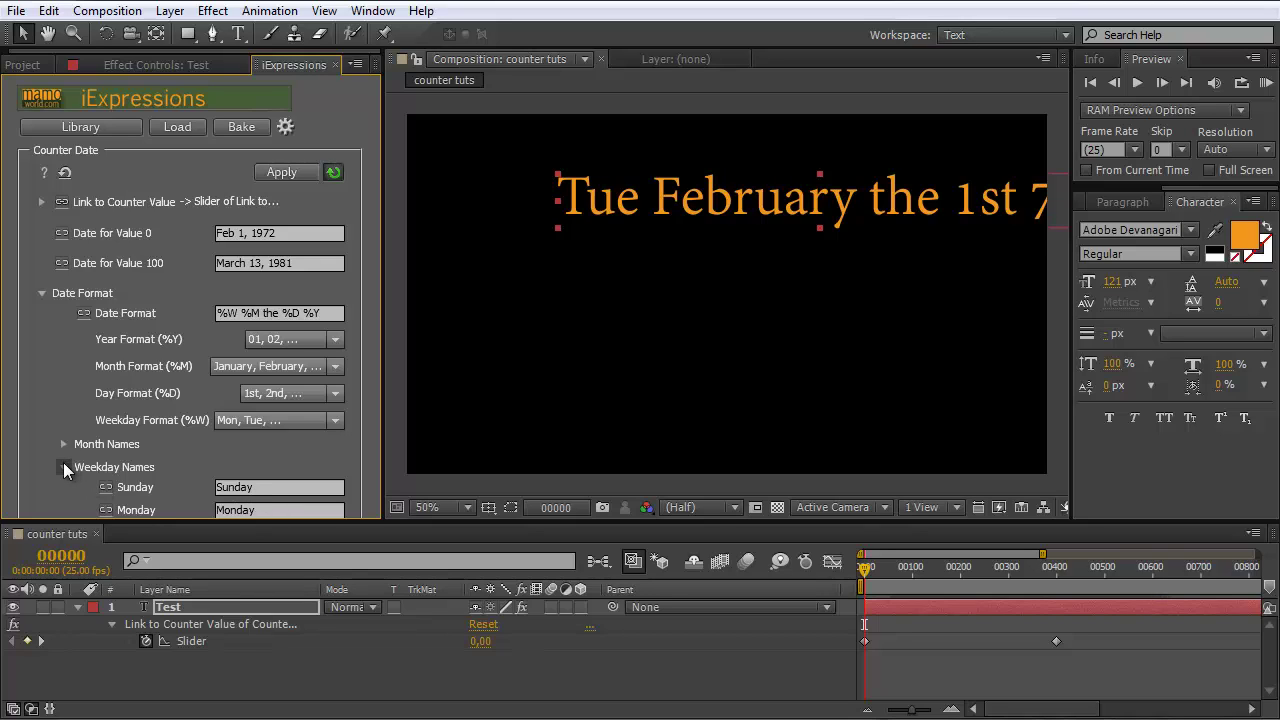
{"action": "left_click", "coordinate": [64, 466]}
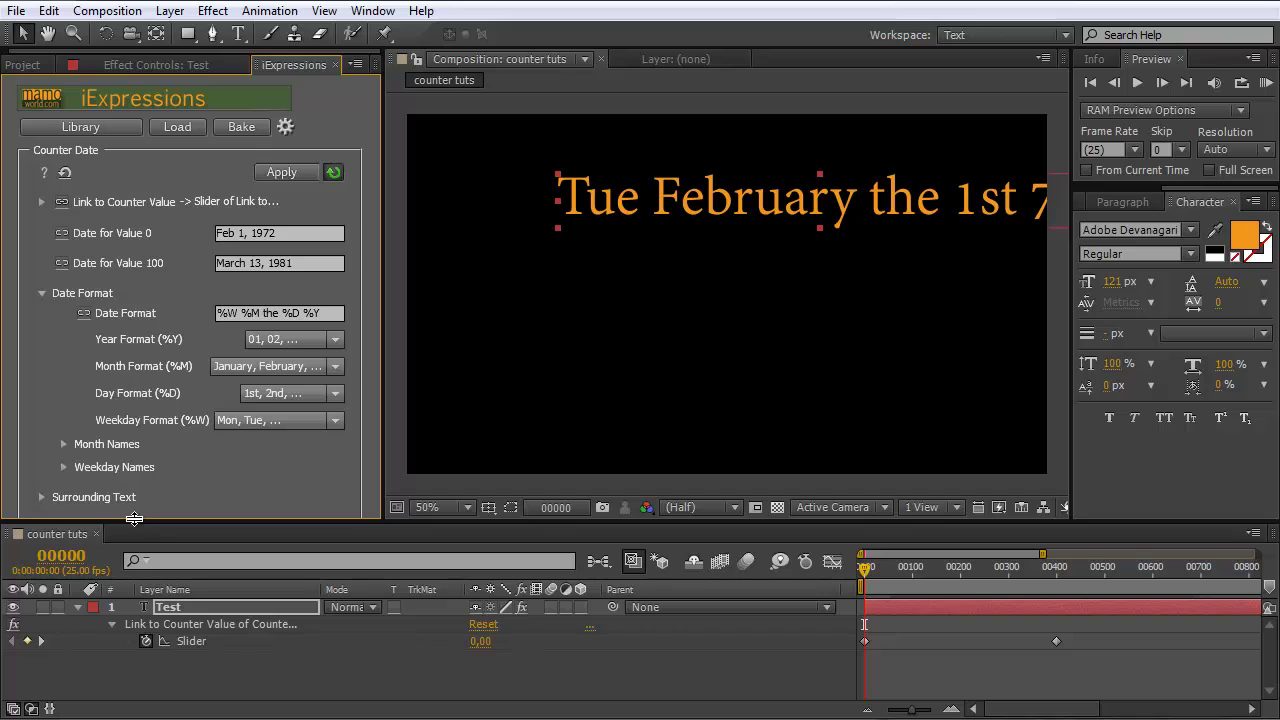
{"action": "left_click_drag", "start_coordinate": [137, 520], "coordinate": [132, 556]}
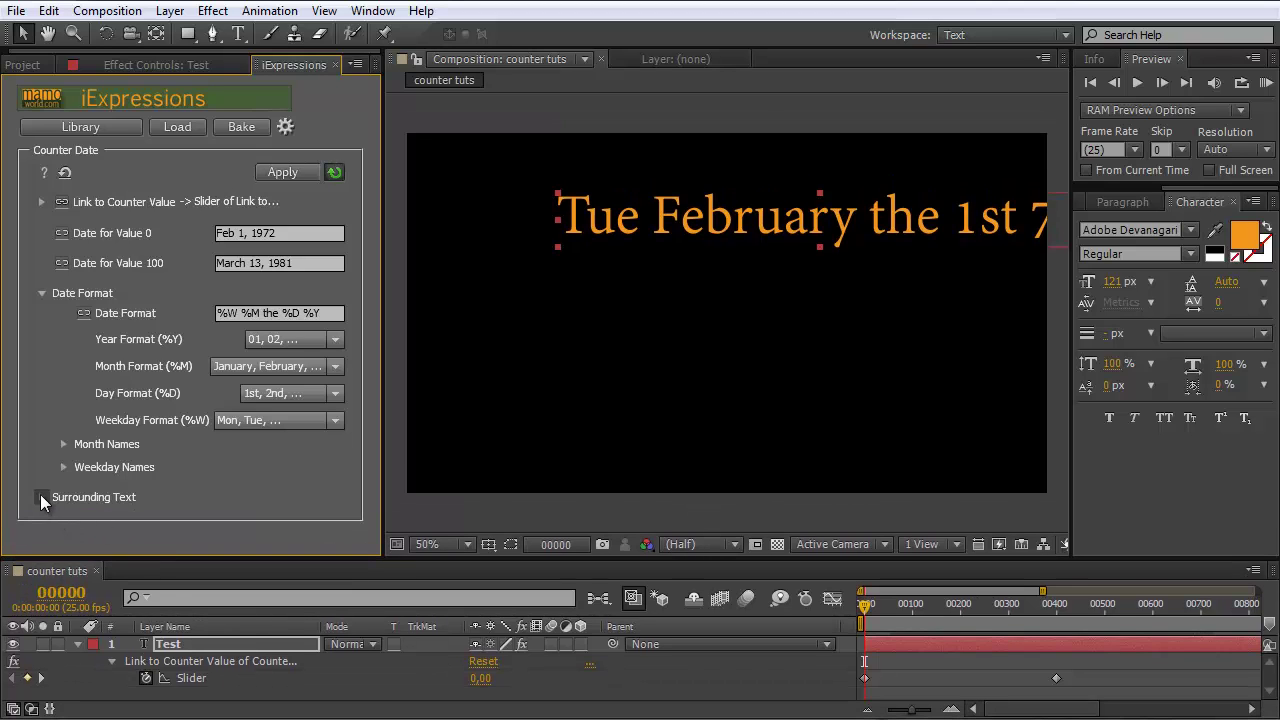
Step: Add the surrounding text "today is" before the date
{"action": "left_click", "coordinate": [41, 497]}
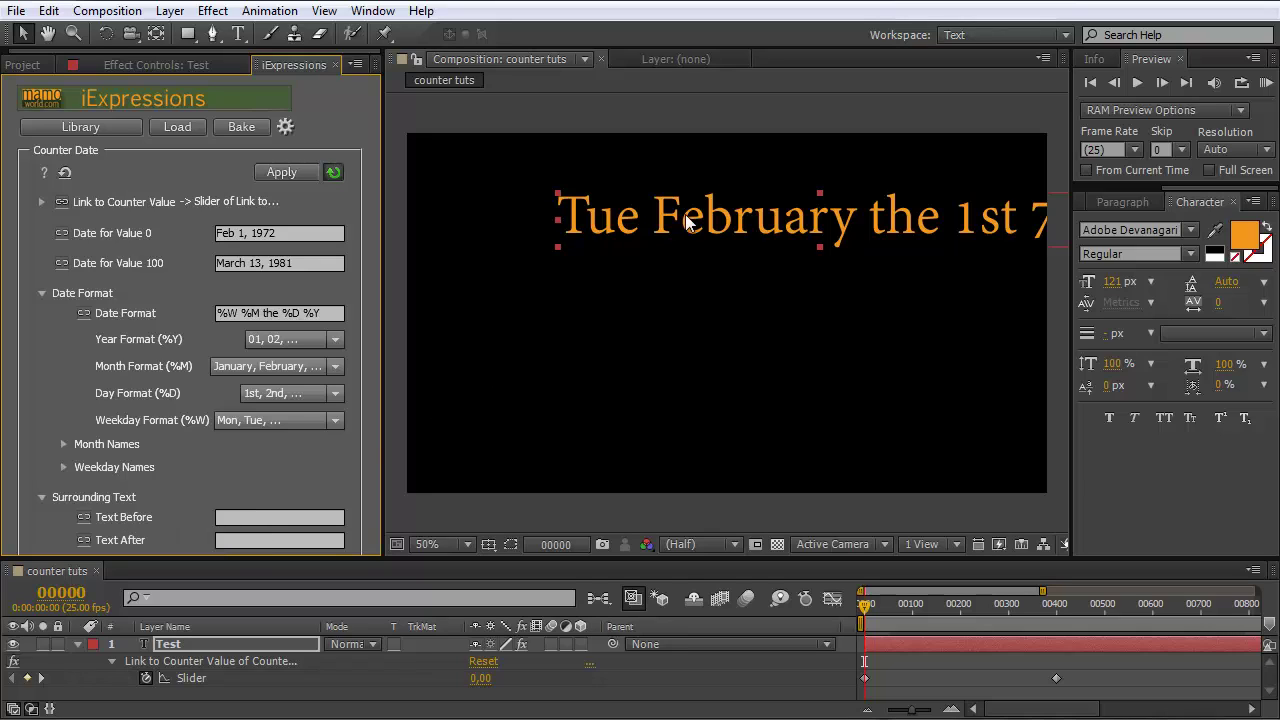
{"action": "left_click", "coordinate": [277, 516]}
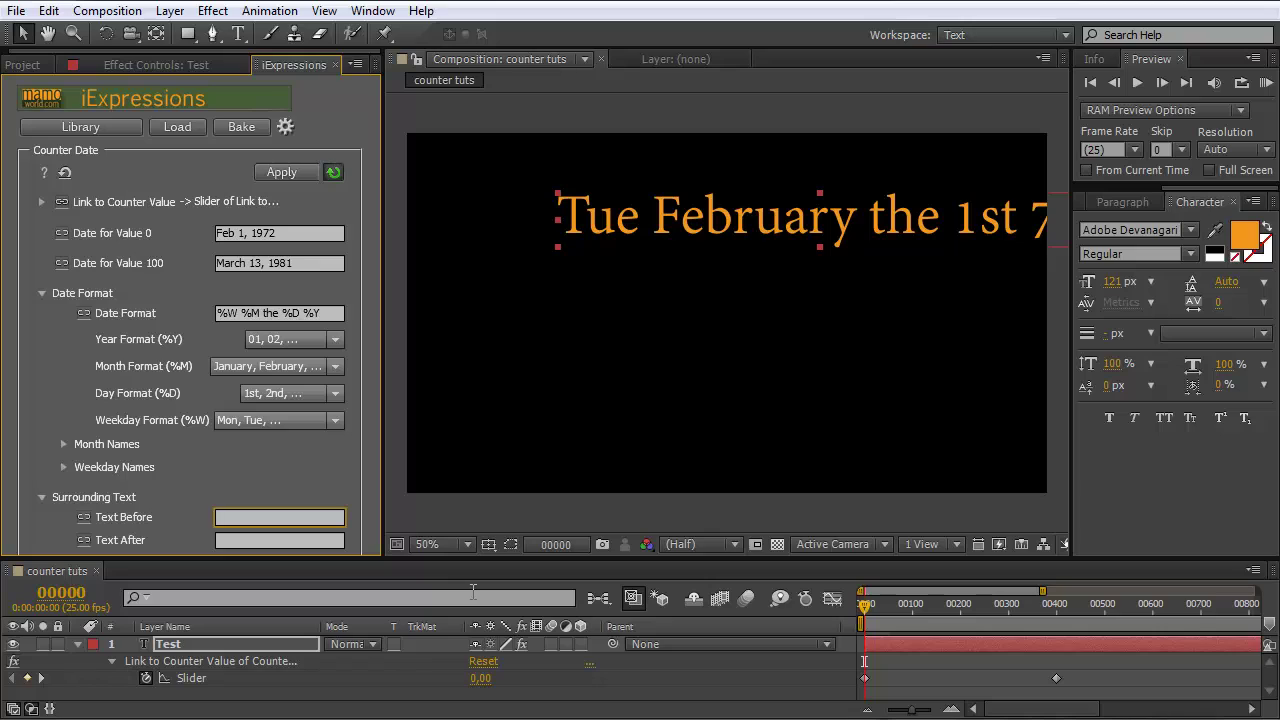
{"action": "type", "text": "today is"}
{"action": "left_click", "coordinate": [301, 232]}
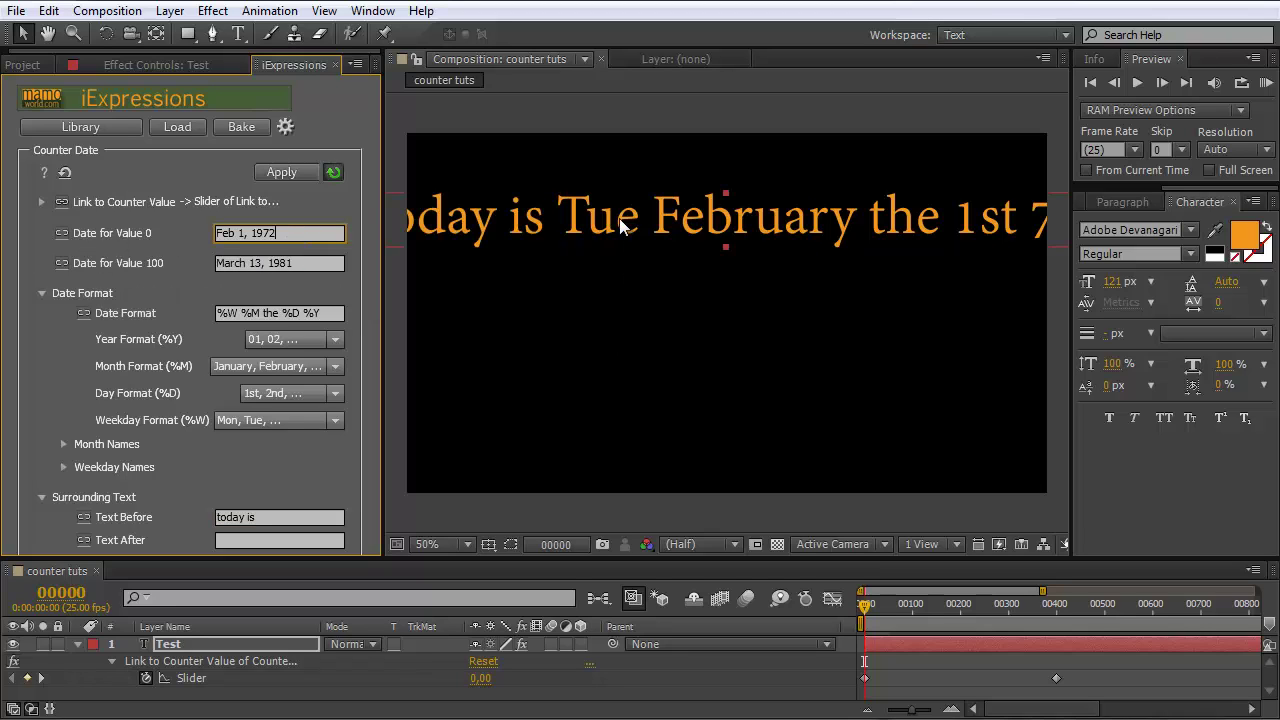
Step: Reposition the Test text within the frame, checking the date counter at frame 194
{"action": "left_click_drag", "start_coordinate": [640, 222], "coordinate": [642, 250]}
{"action": "left_click_drag", "start_coordinate": [866, 598], "coordinate": [957, 603]}
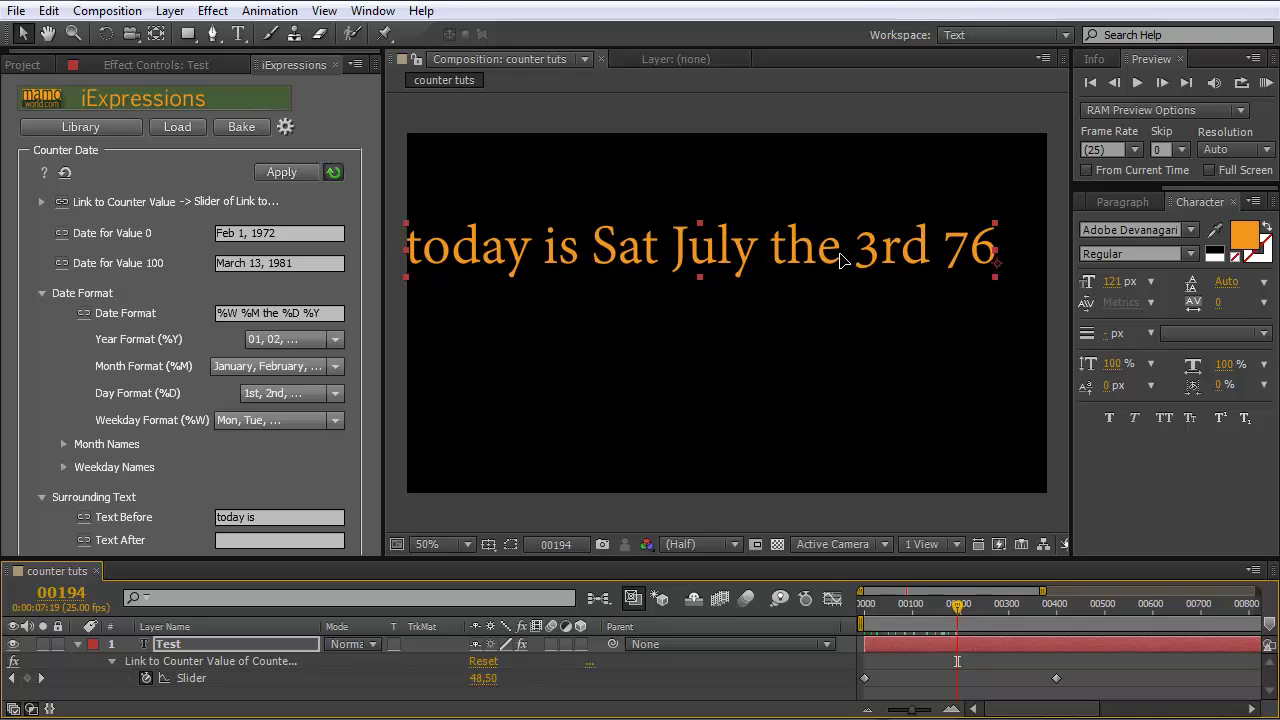
{"action": "left_click_drag", "start_coordinate": [882, 258], "coordinate": [932, 254]}
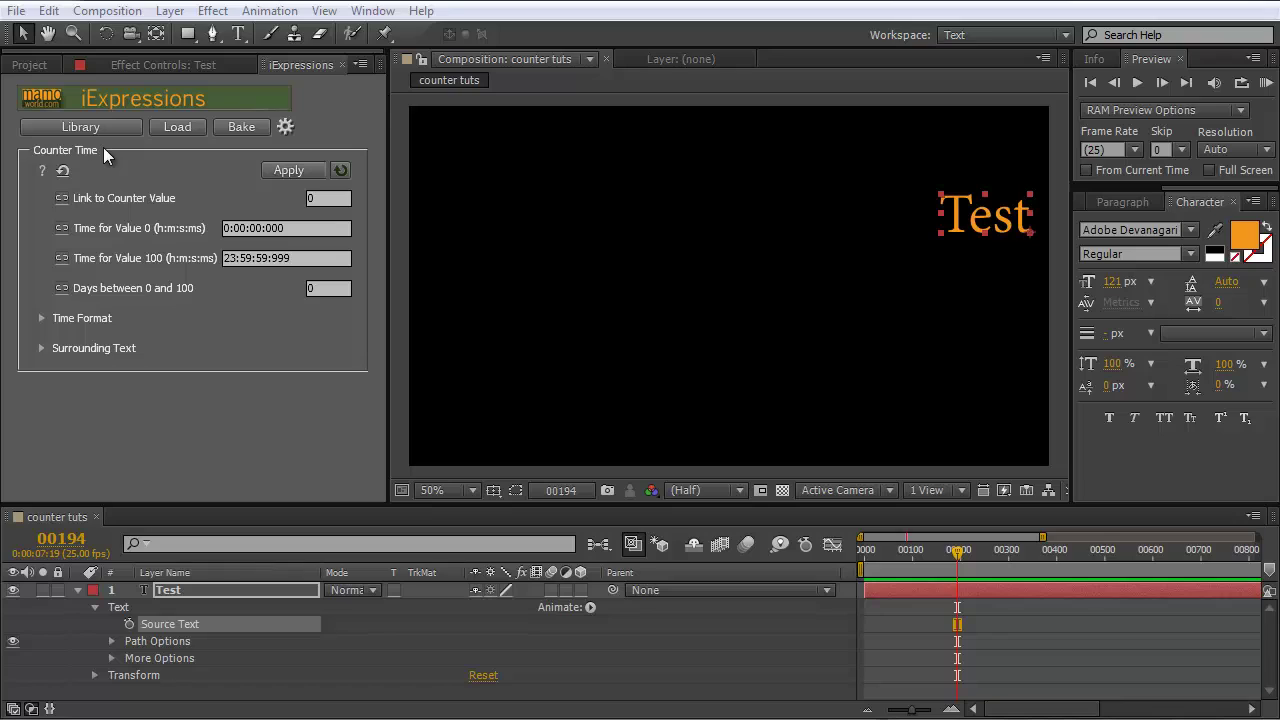
Step: Link the Counter Time expression's counter value to a new slider control created on the Test layer
{"action": "mouse_move", "coordinate": [197, 262]}
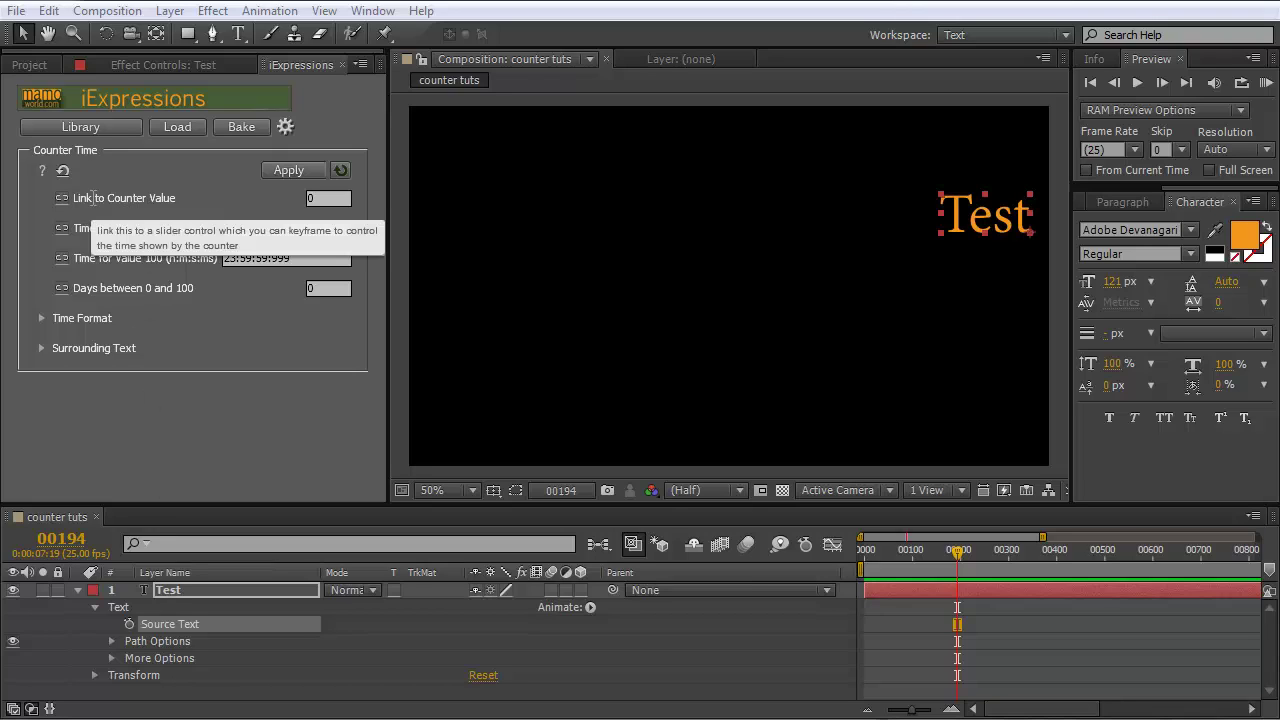
{"action": "left_click_drag", "start_coordinate": [87, 199], "coordinate": [176, 200]}
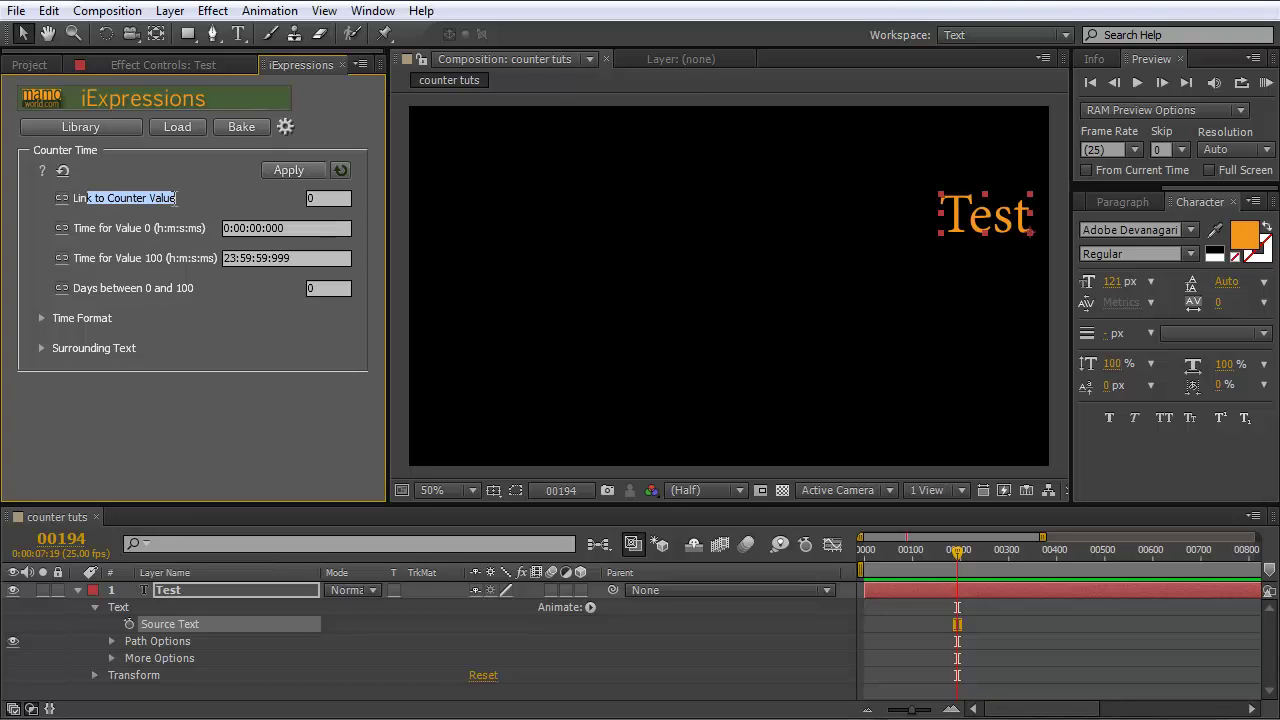
{"action": "left_click", "coordinate": [170, 588]}
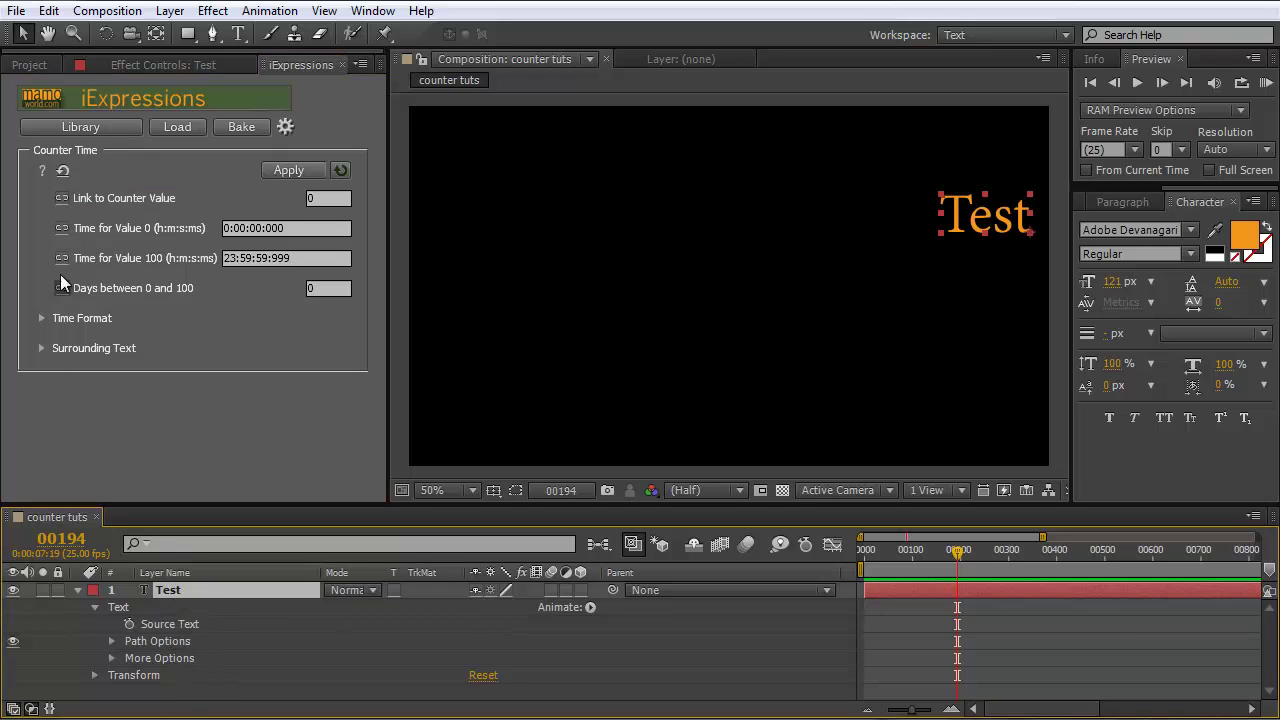
{"action": "left_click", "coordinate": [63, 198]}
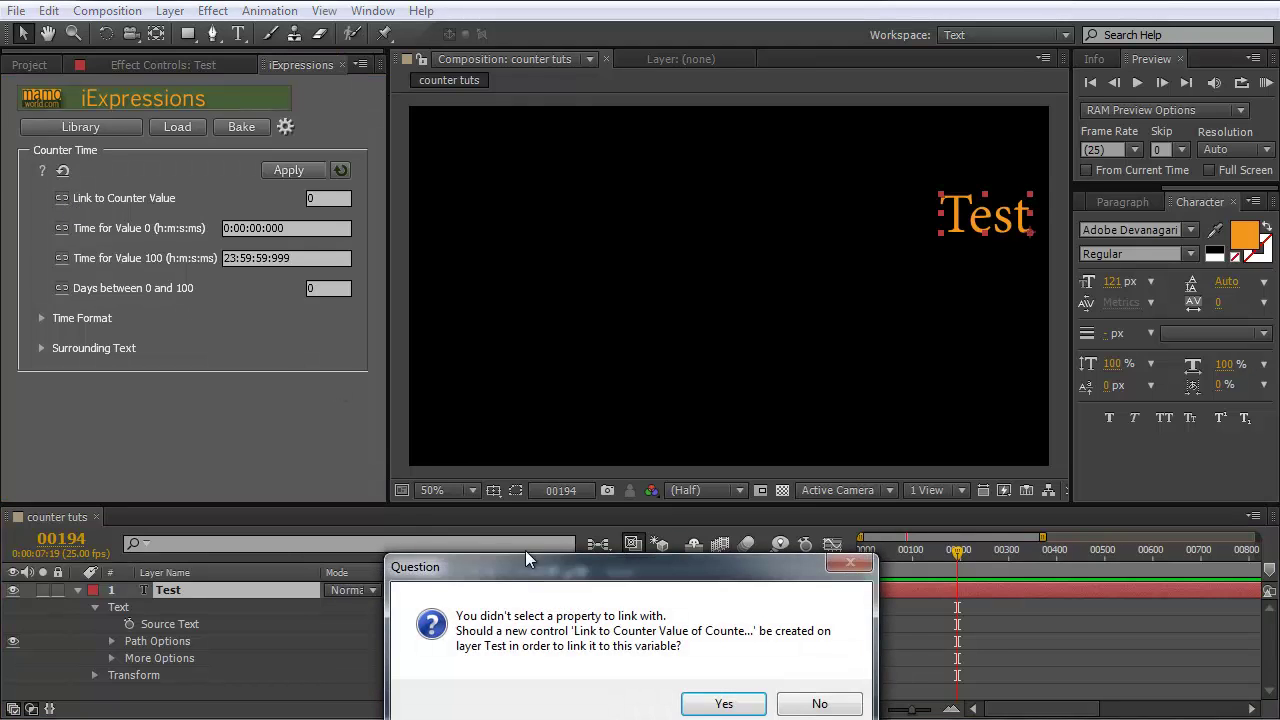
{"action": "left_click_drag", "start_coordinate": [548, 564], "coordinate": [495, 393]}
{"action": "left_click", "coordinate": [671, 533]}
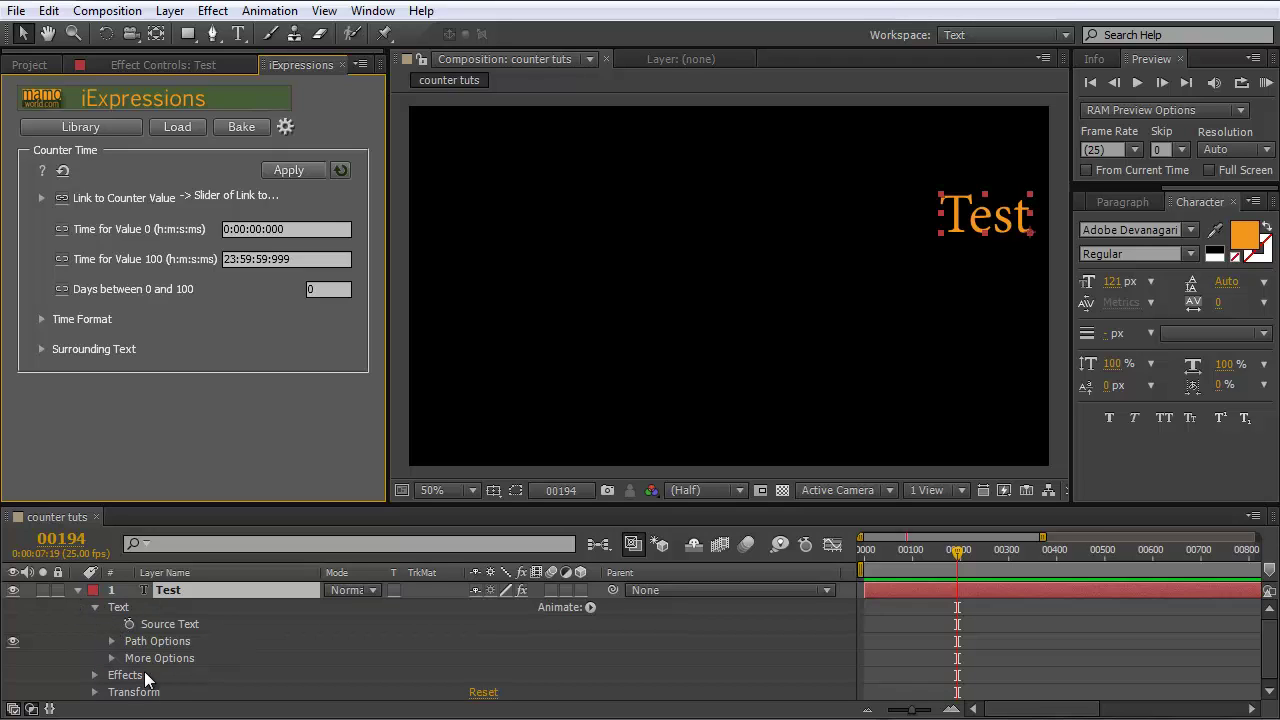
Step: Reveal the new counter slider under the Test layer's effects and set its first keyframe, value 0, at frame 104
{"action": "left_click", "coordinate": [95, 675]}
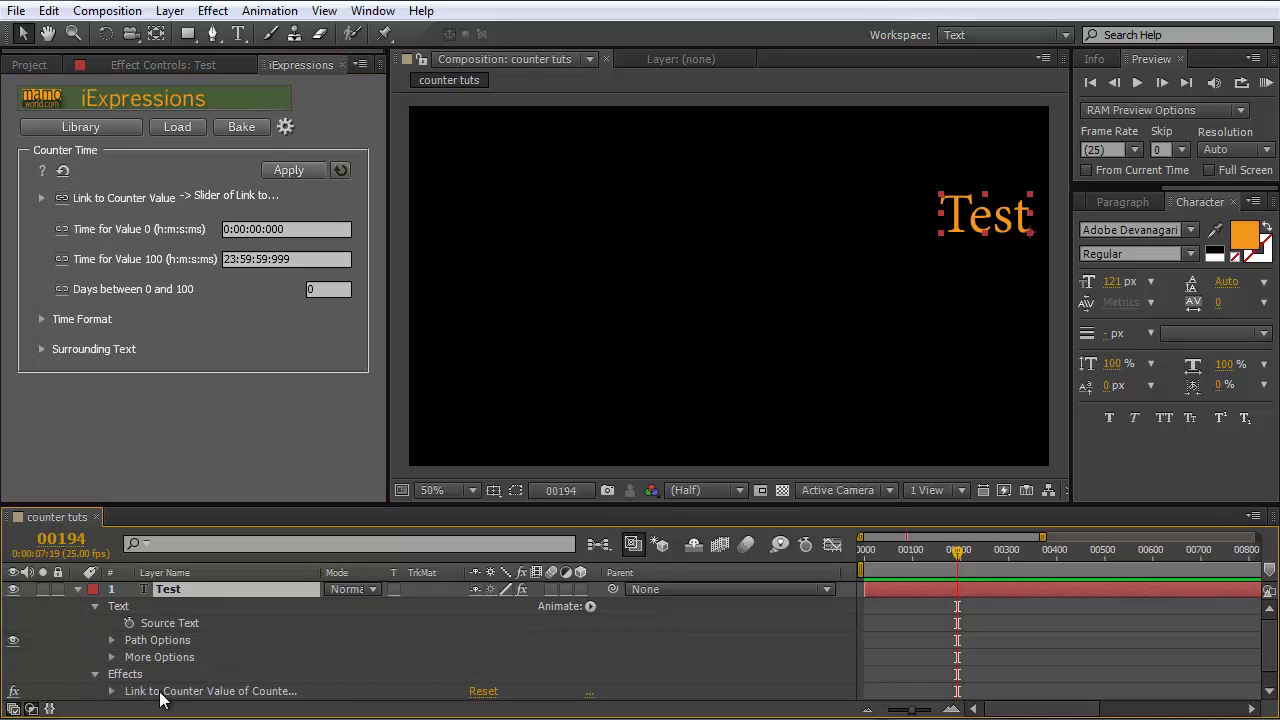
{"action": "left_click", "coordinate": [160, 691]}
{"action": "left_click", "coordinate": [111, 691]}
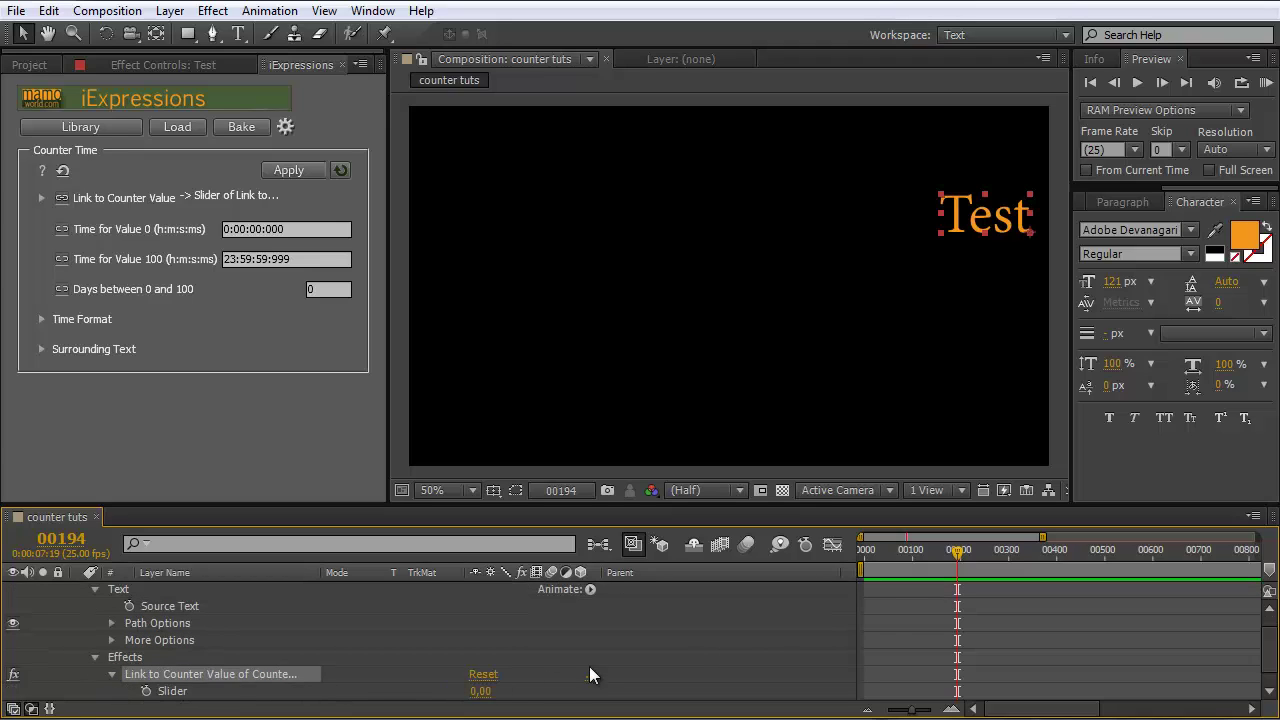
{"action": "mouse_move", "coordinate": [930, 550]}
{"action": "left_mouse_down"}
{"action": "mouse_move", "coordinate": [904, 547]}
{"action": "mouse_move", "coordinate": [918, 547]}
{"action": "left_mouse_up"}
{"action": "left_click", "coordinate": [146, 691]}
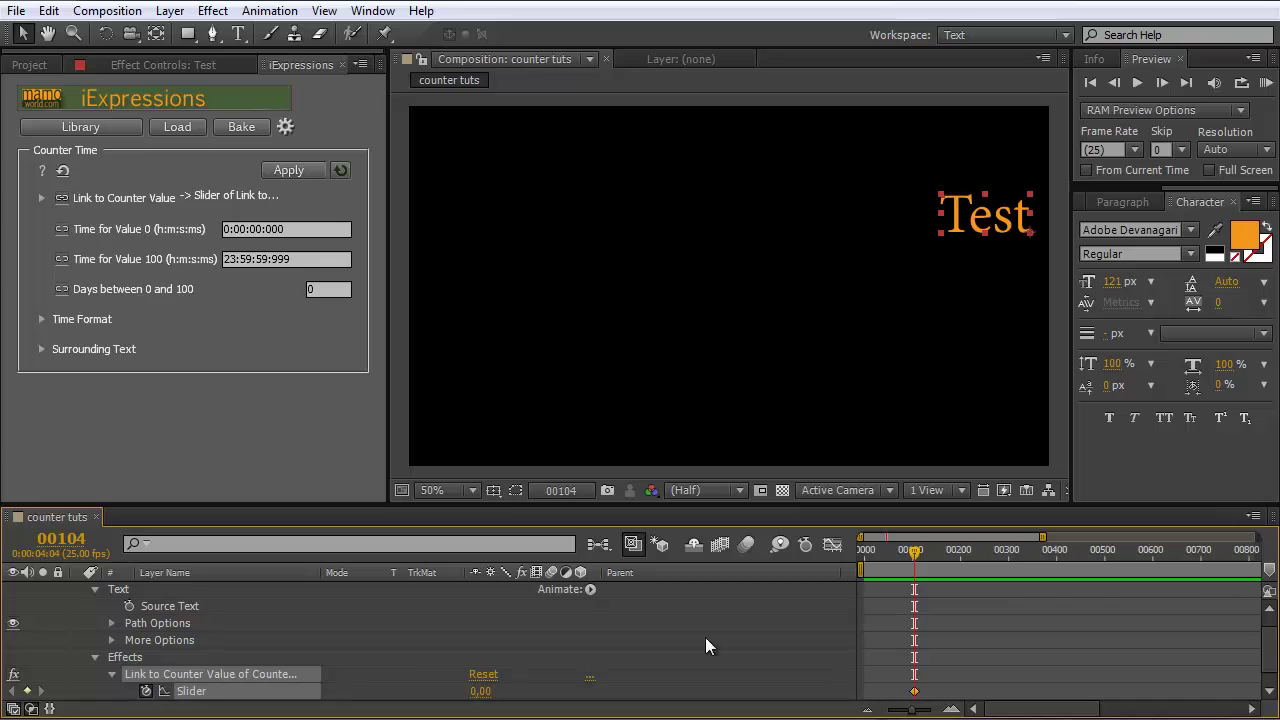
Step: Add a second slider keyframe with the value 100 at frame 501
{"action": "left_click_drag", "start_coordinate": [922, 562], "coordinate": [1105, 550]}
{"action": "left_click", "coordinate": [480, 691]}
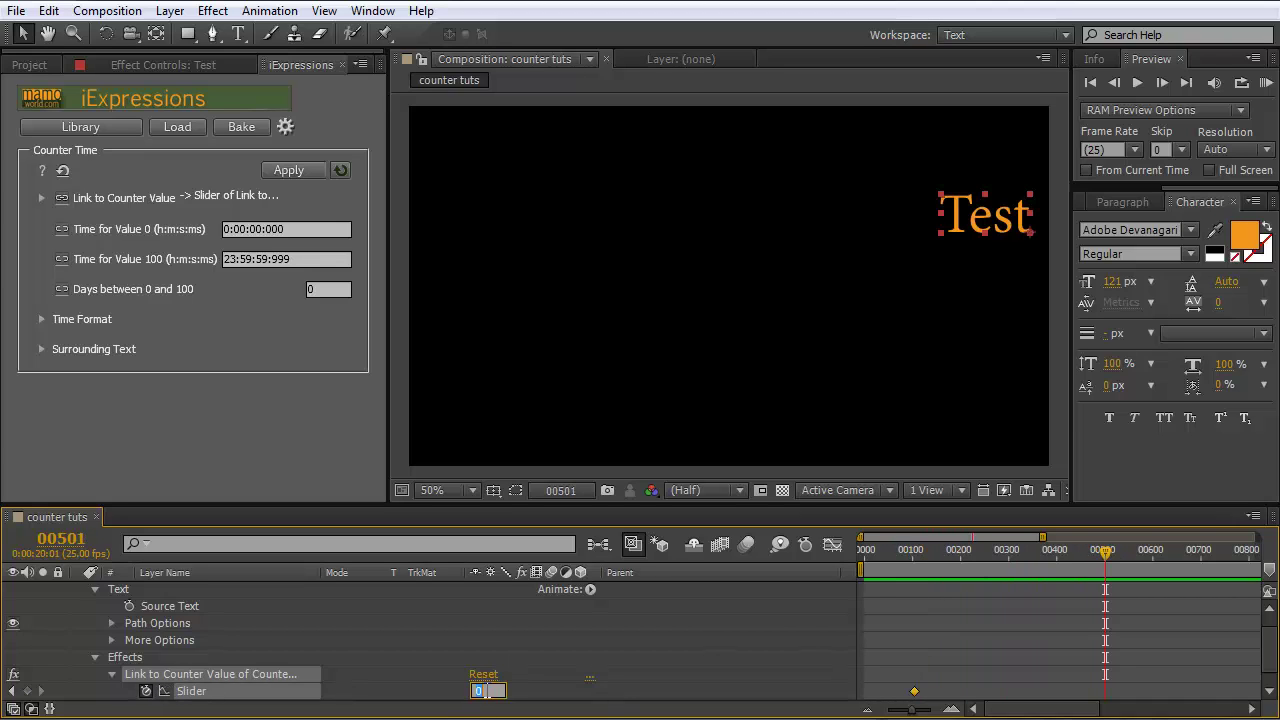
{"action": "type", "text": "100"}
{"action": "key", "text": "Return"}
Step: Apply the Counter Time expression to the Test layer's Source Text, with the playhead at frame 181
{"action": "left_click_drag", "start_coordinate": [1104, 560], "coordinate": [950, 558]}
{"action": "mouse_move", "coordinate": [122, 230]}
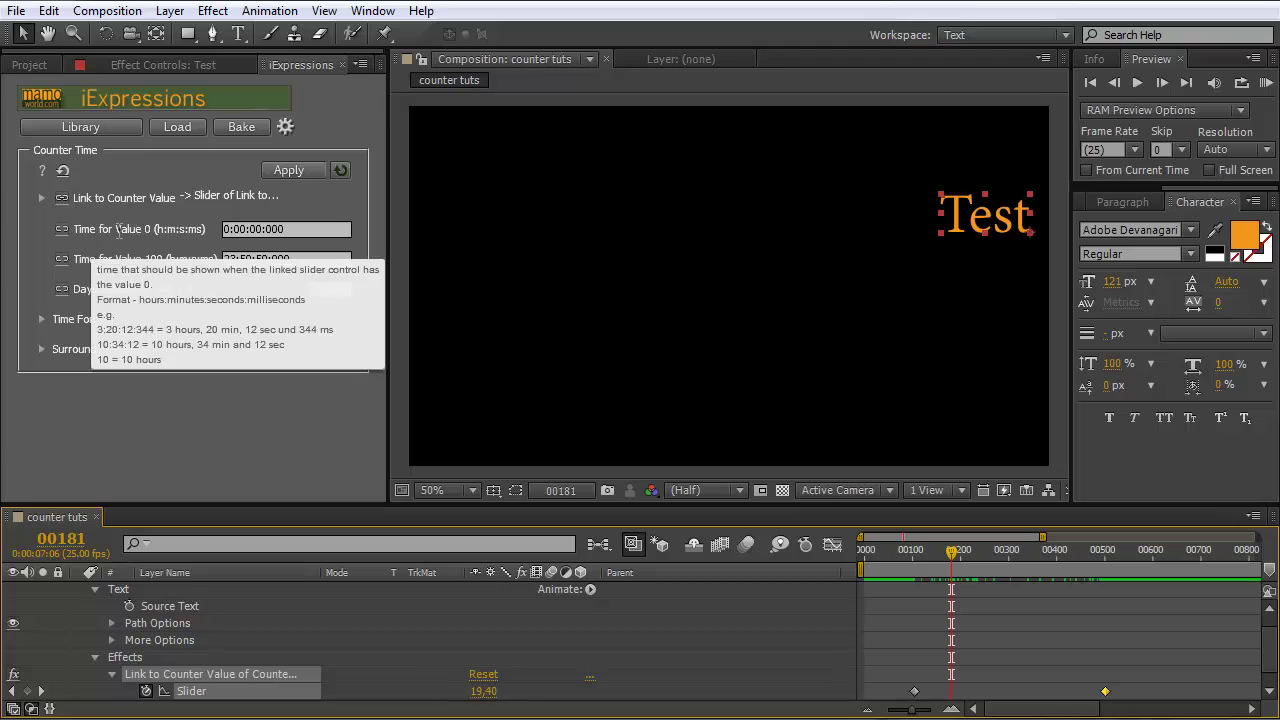
{"action": "mouse_move", "coordinate": [151, 259]}
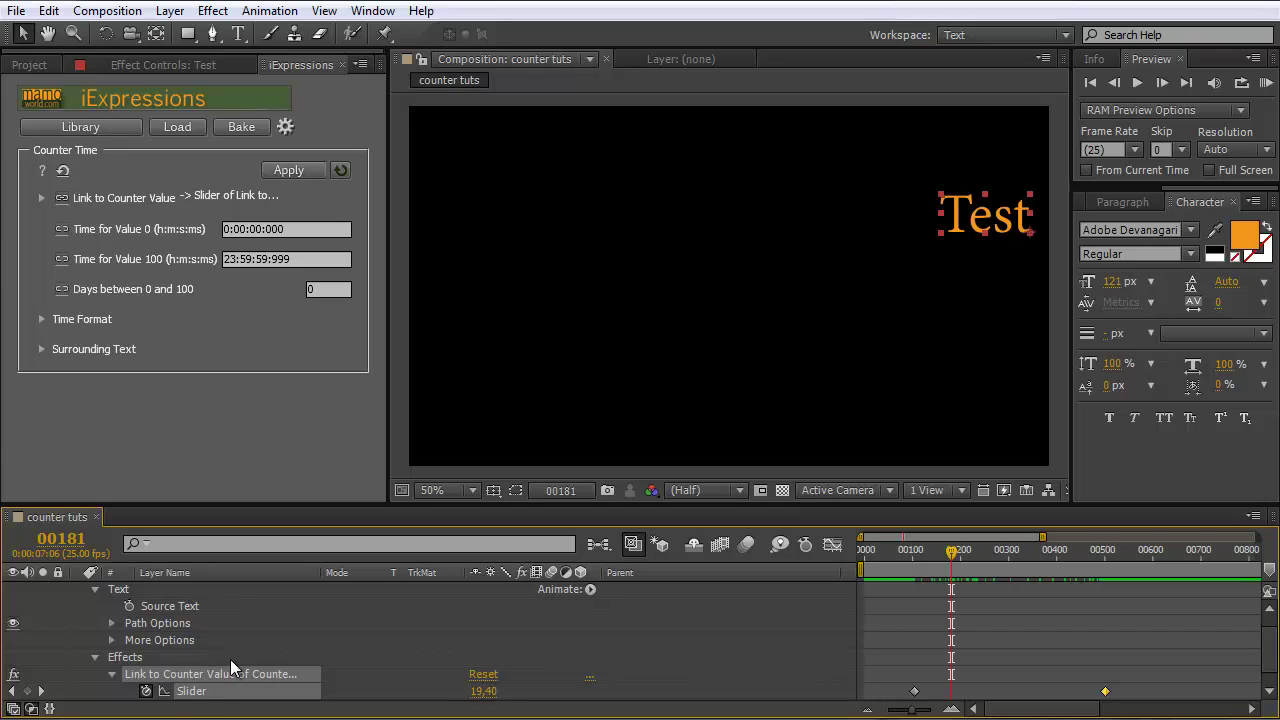
{"action": "left_click", "coordinate": [175, 605]}
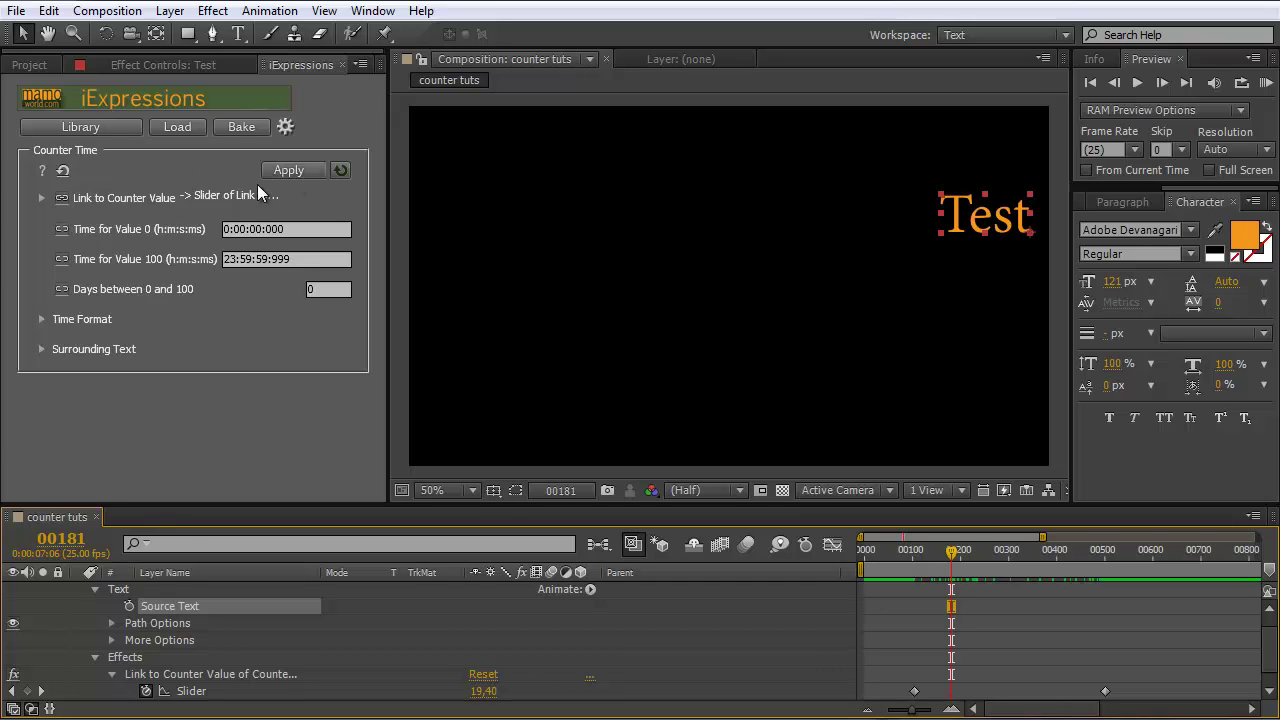
{"action": "left_click", "coordinate": [284, 168]}
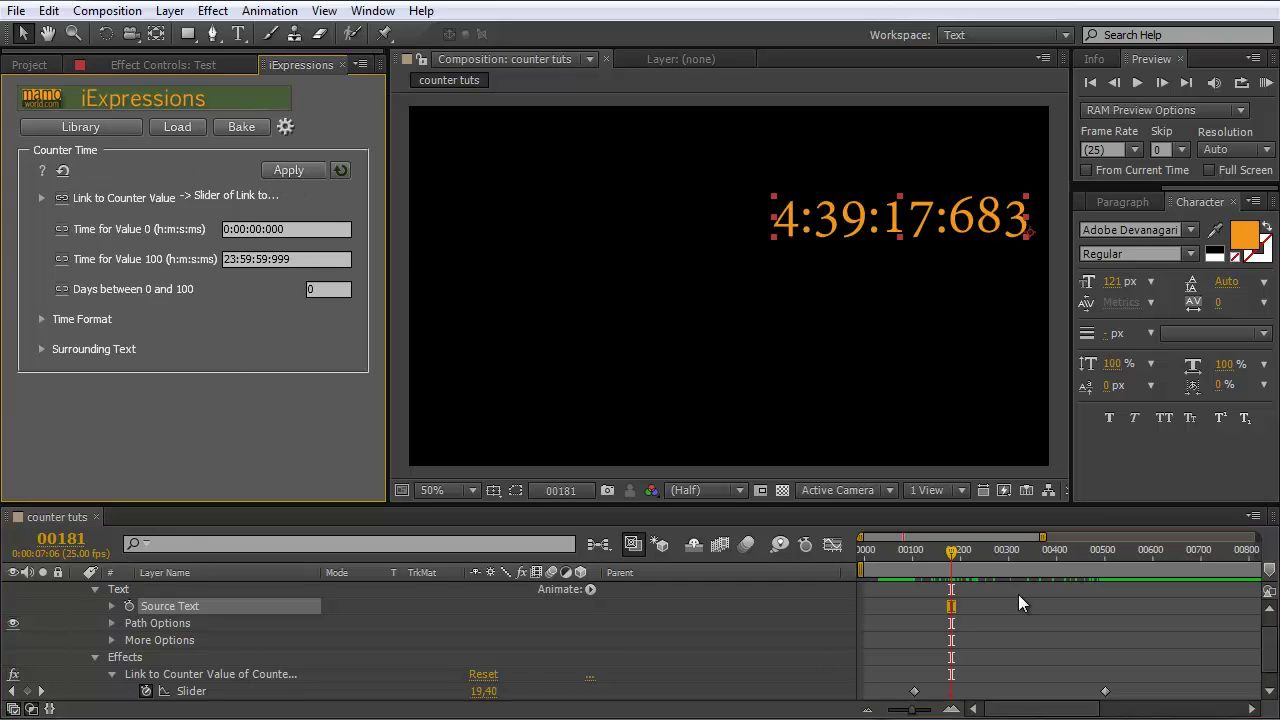
Step: Compare the displayed time at the slider keyframes at frames 104 and 501 with the start and end time settings
{"action": "left_click_drag", "start_coordinate": [951, 553], "coordinate": [914, 555]}
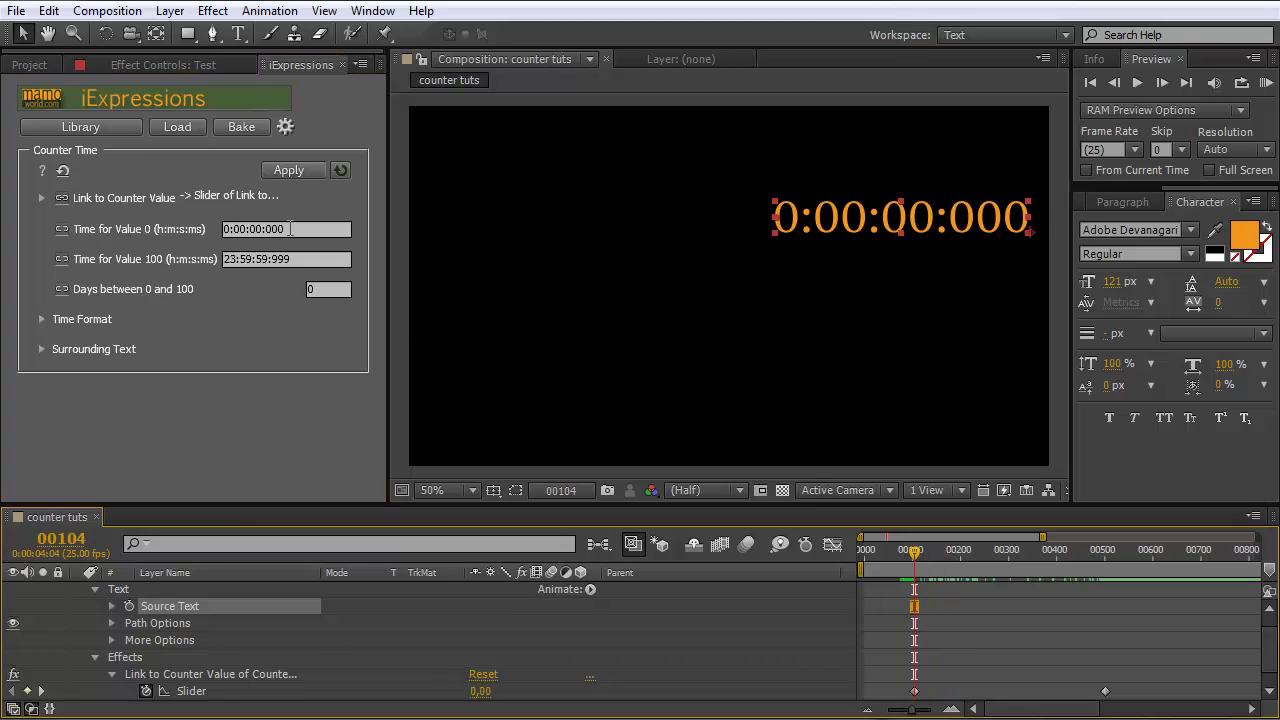
{"action": "mouse_move", "coordinate": [238, 230]}
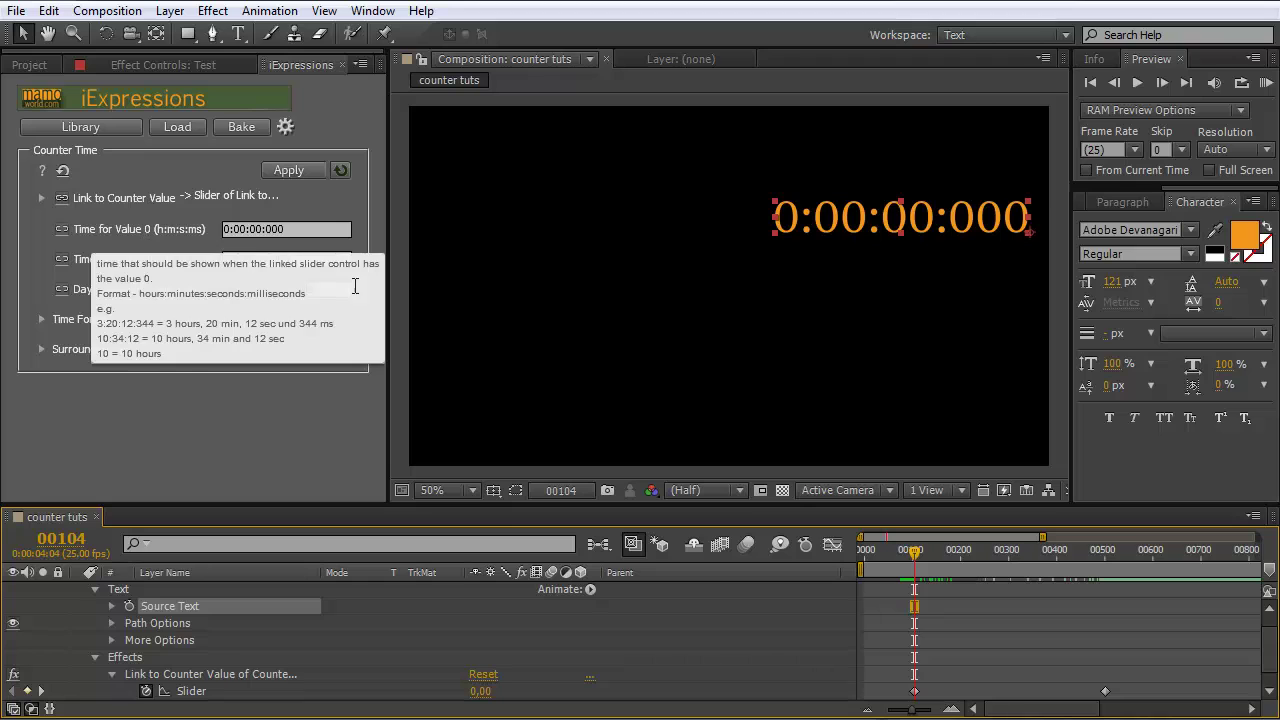
{"action": "left_click_drag", "start_coordinate": [911, 553], "coordinate": [1105, 552]}
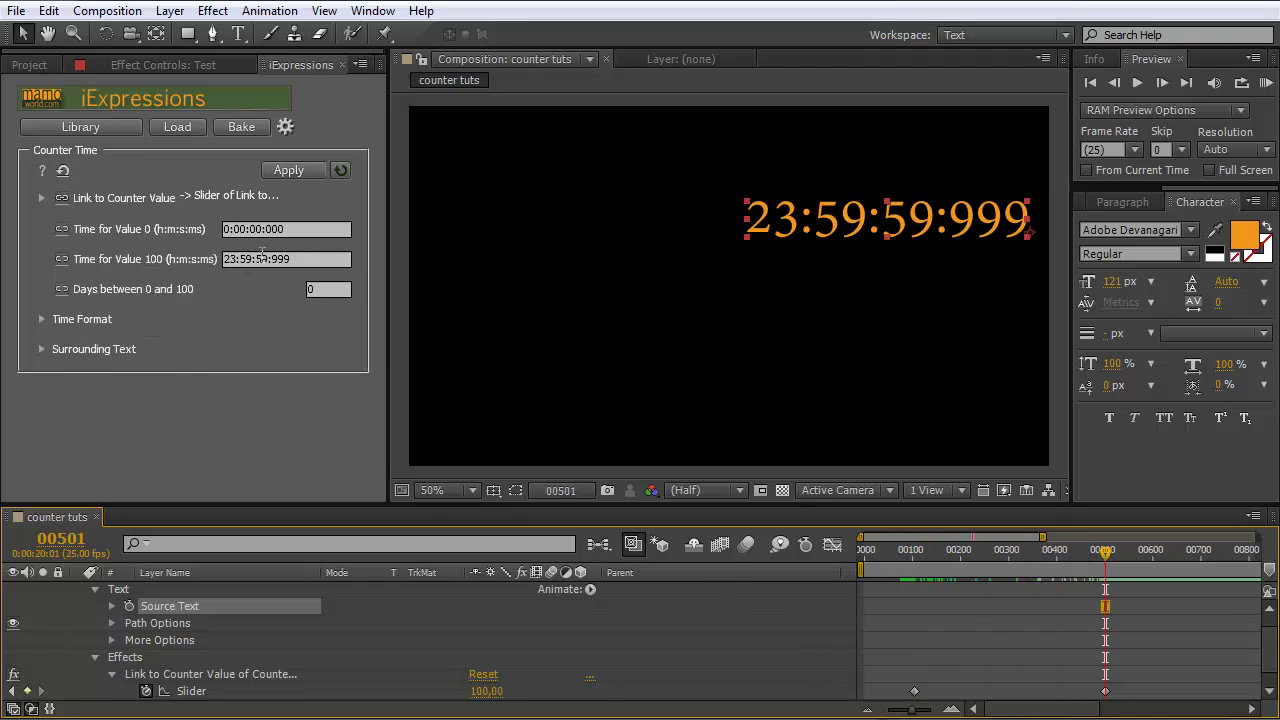
{"action": "mouse_move", "coordinate": [134, 260]}
Step: Add a third slider keyframe with the value 0 at frame 699, and return the playhead to frame 501
{"action": "left_click_drag", "start_coordinate": [1115, 553], "coordinate": [1202, 554]}
{"action": "left_click", "coordinate": [487, 691]}
{"action": "type", "text": "0"}
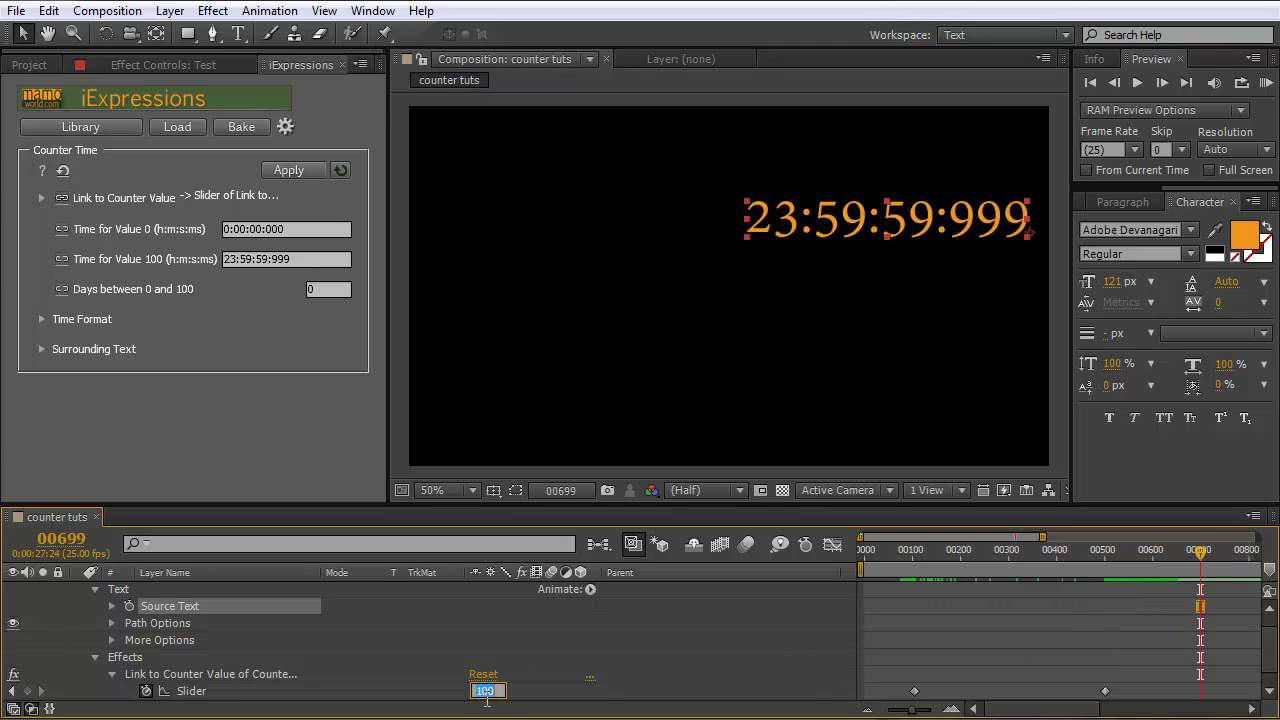
{"action": "key", "text": "Return"}
{"action": "mouse_move", "coordinate": [1109, 553]}
{"action": "left_mouse_down"}
{"action": "mouse_move", "coordinate": [1122, 557]}
{"action": "mouse_move", "coordinate": [1099, 557]}
{"action": "mouse_move", "coordinate": [1203, 556]}
{"action": "mouse_move", "coordinate": [1102, 557]}
{"action": "left_mouse_up"}
{"action": "key", "text": "Tab"}
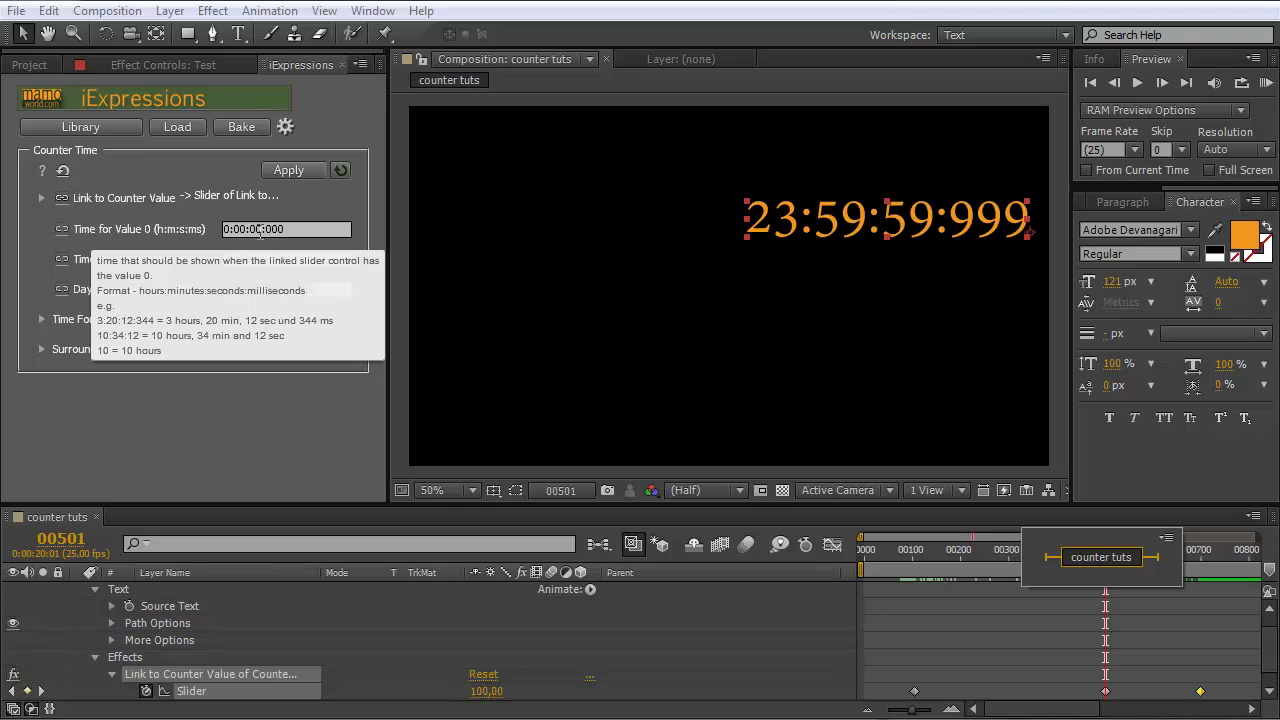
Step: Set Time for Value 0 to 4 hours and move the playhead to the first slider keyframe at frame 104
{"action": "left_click", "coordinate": [300, 231]}
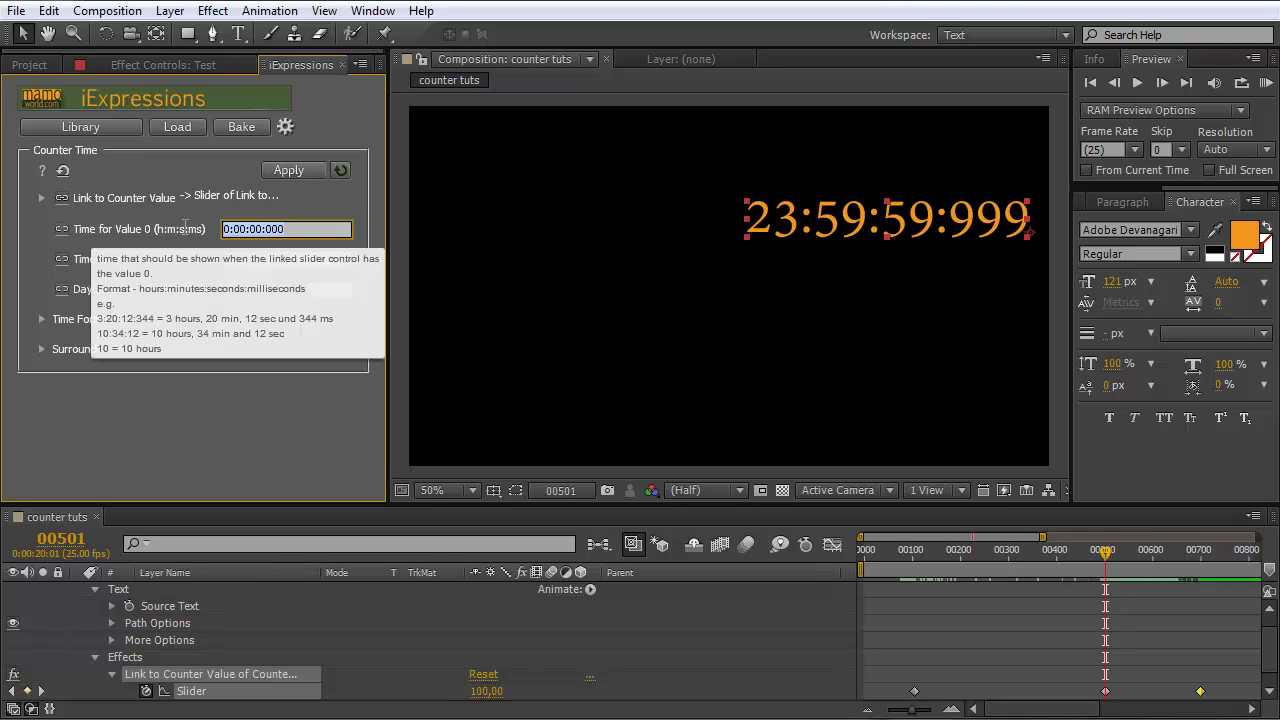
{"action": "type", "text": "4"}
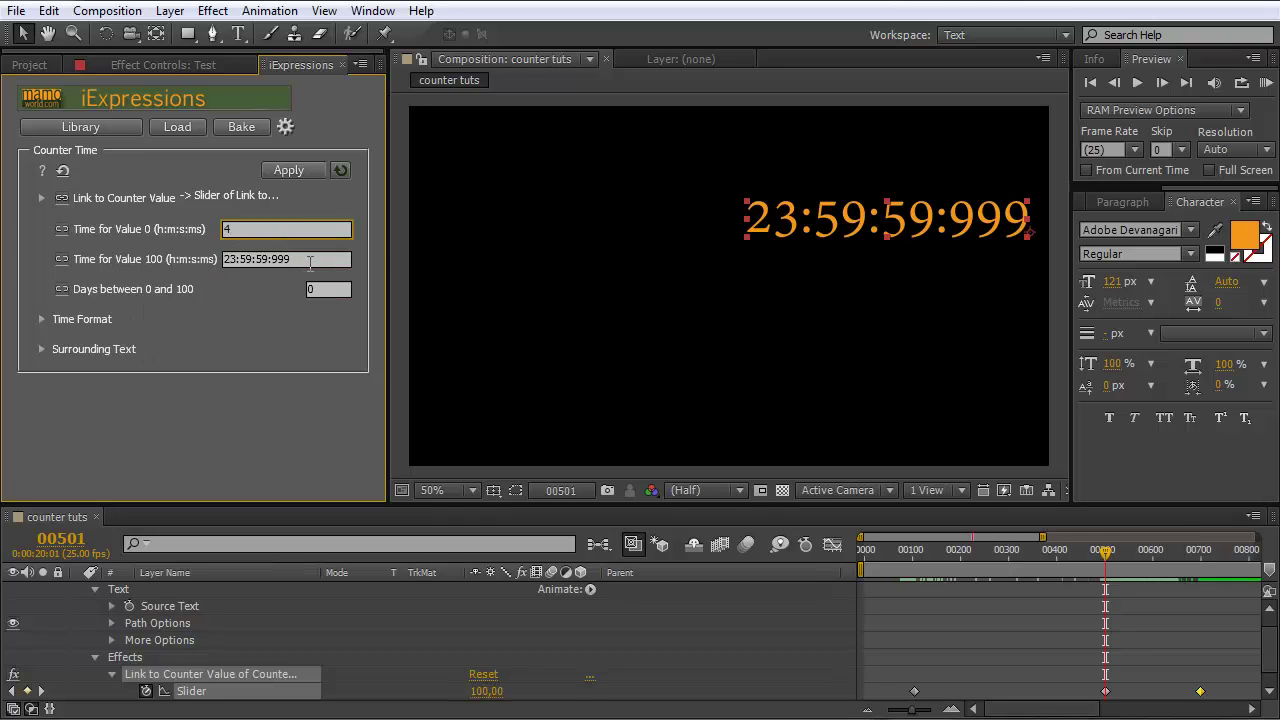
{"action": "left_click", "coordinate": [310, 260]}
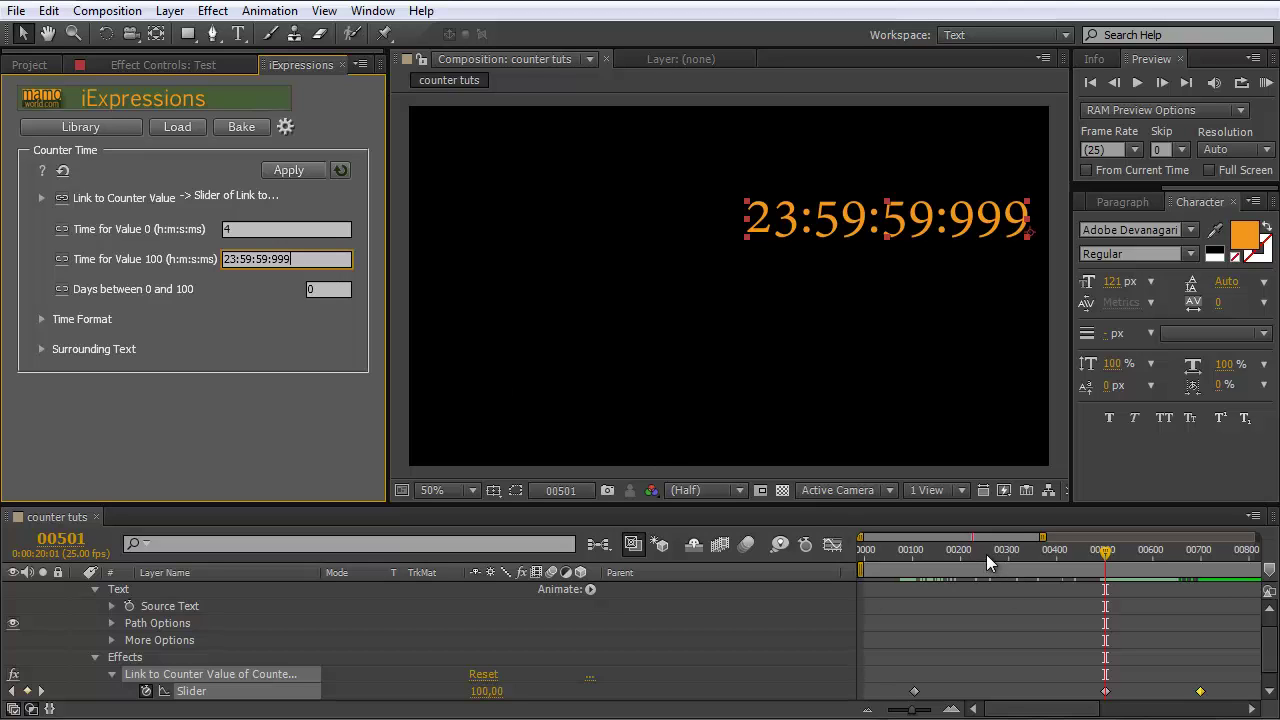
{"action": "left_click_drag", "start_coordinate": [986, 554], "coordinate": [919, 554]}
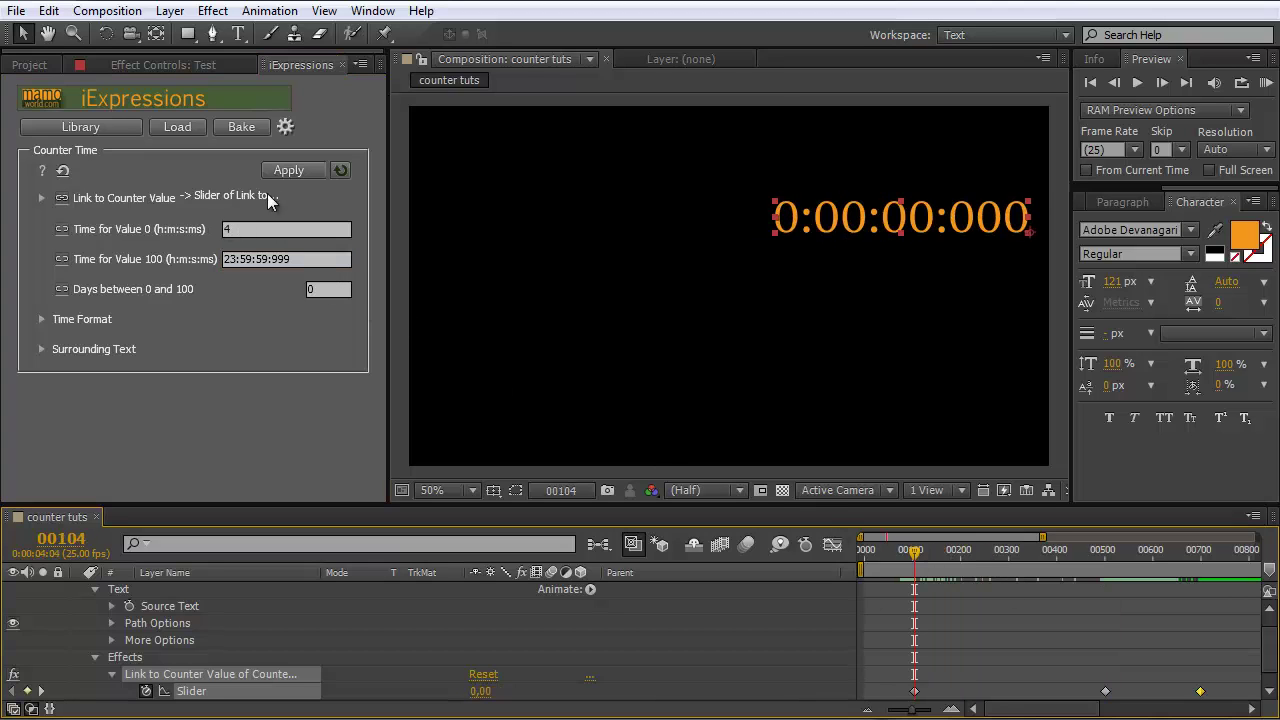
Step: Reapply the time counter to Source Text and turn on automatic updating of the expression
{"action": "left_click", "coordinate": [167, 606]}
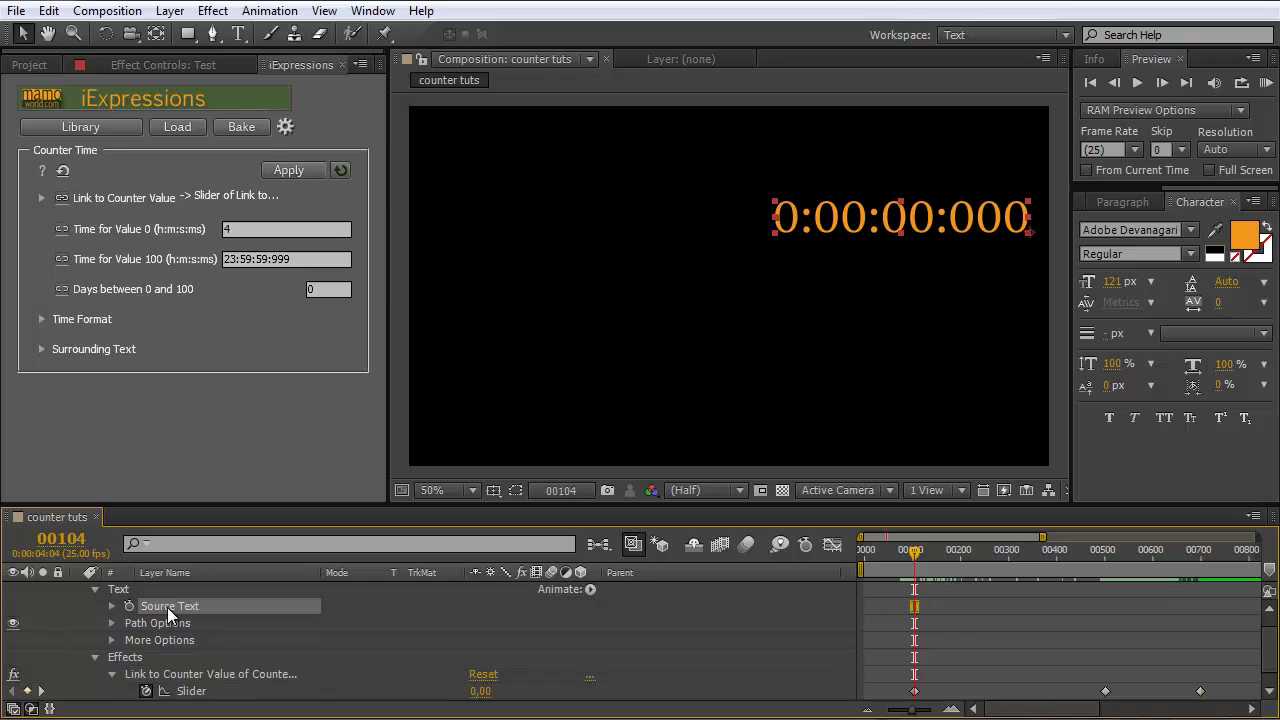
{"action": "left_click", "coordinate": [286, 169]}
{"action": "left_click", "coordinate": [342, 172]}
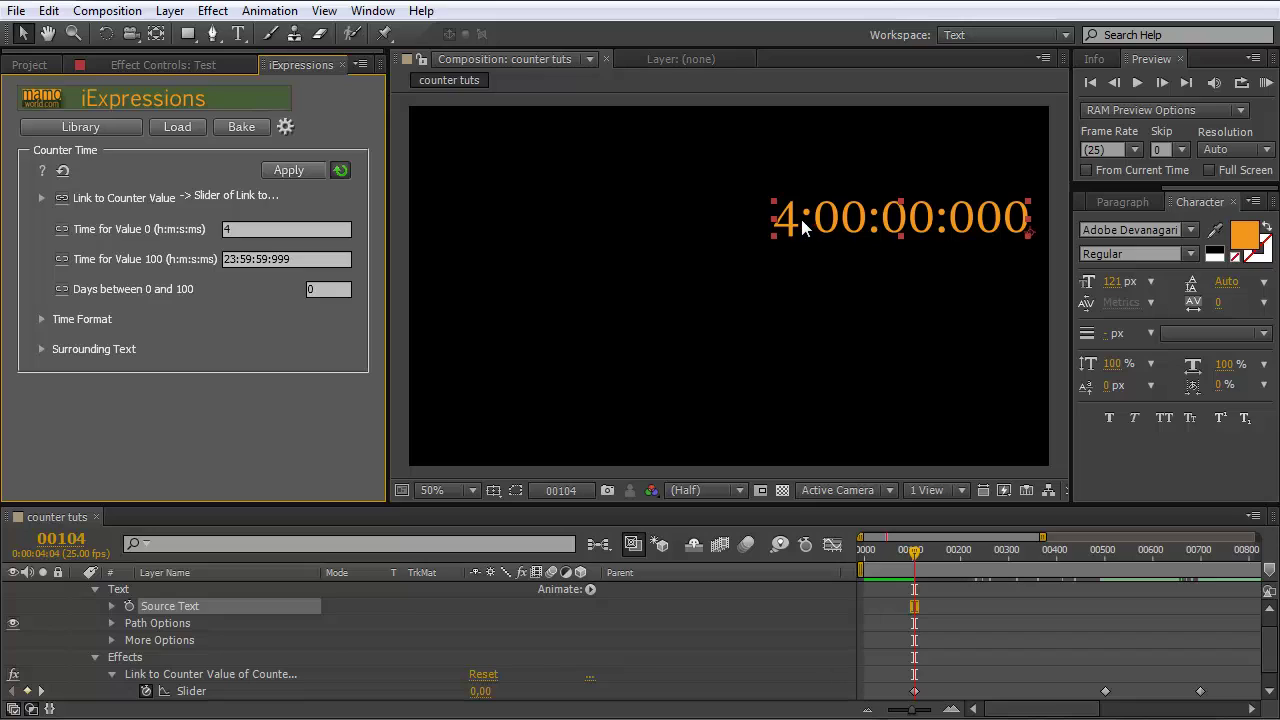
Step: Set Time for Value 0 to 4:30
{"action": "left_click", "coordinate": [303, 230]}
{"action": "type", "text": ":30"}
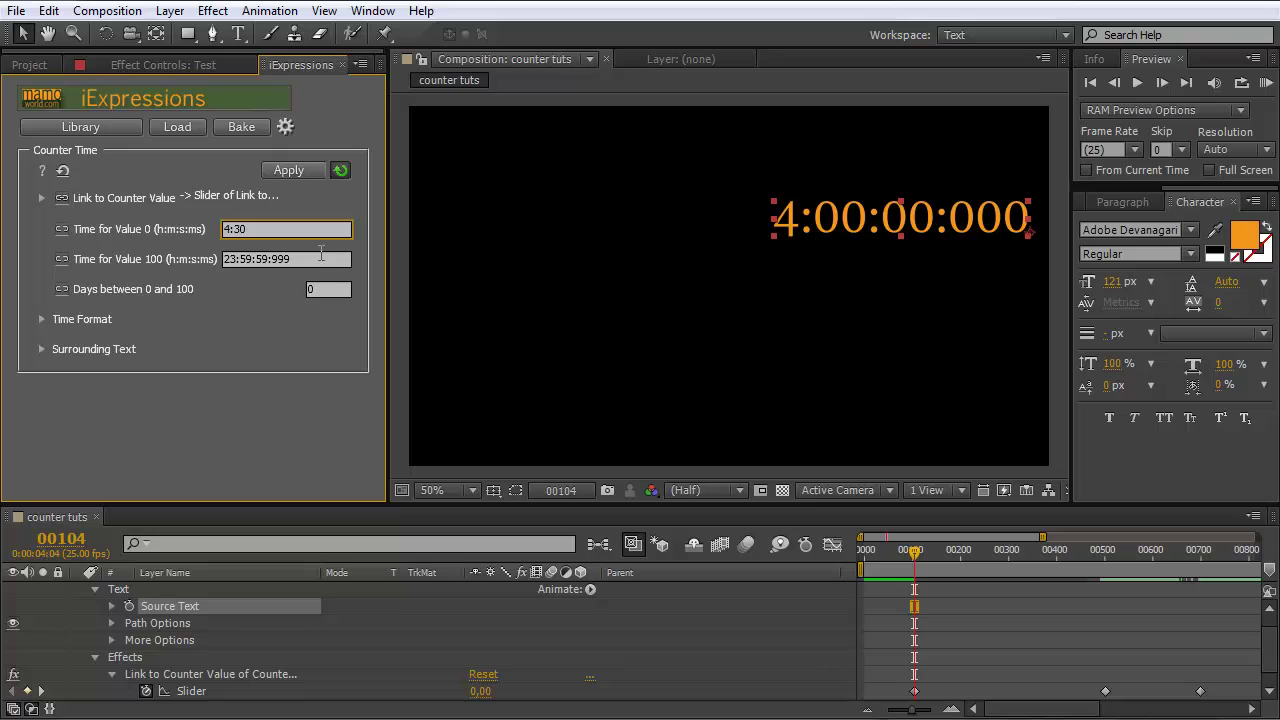
{"action": "left_click", "coordinate": [313, 262]}
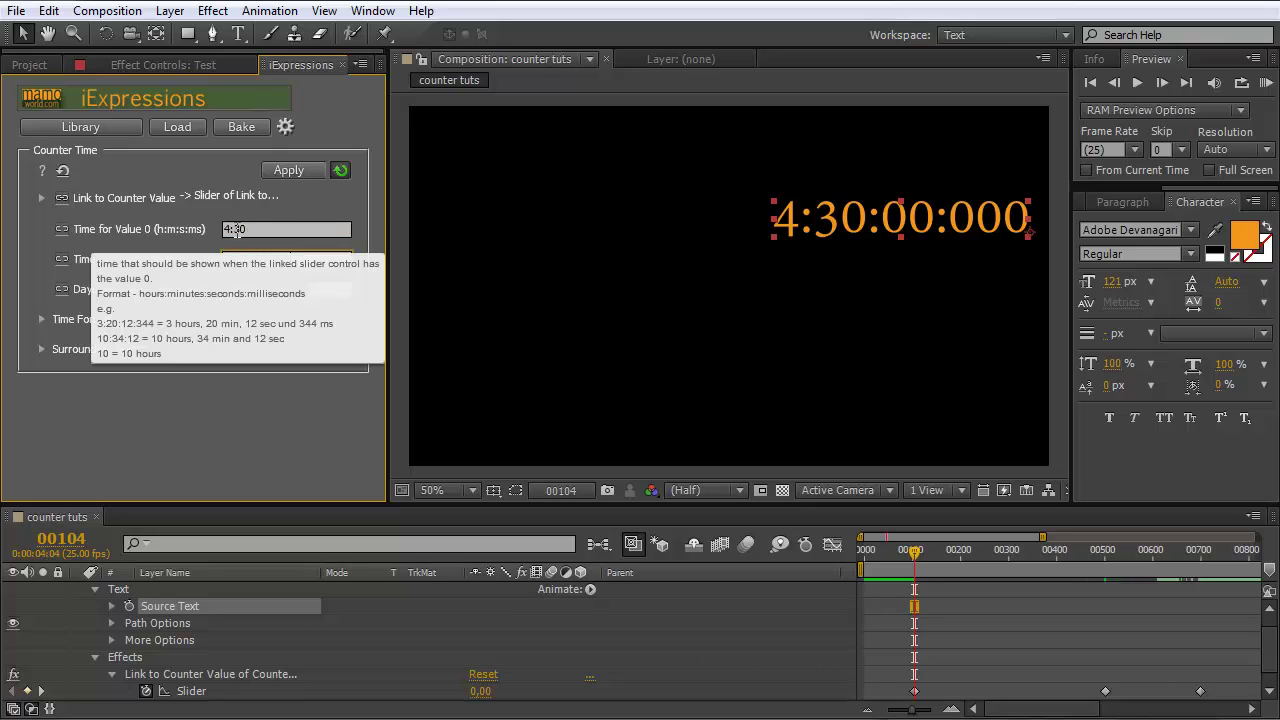
Step: Extend Time for Value 0 with seconds and milliseconds, setting it to 4:30:59:99
{"action": "left_click", "coordinate": [277, 229]}
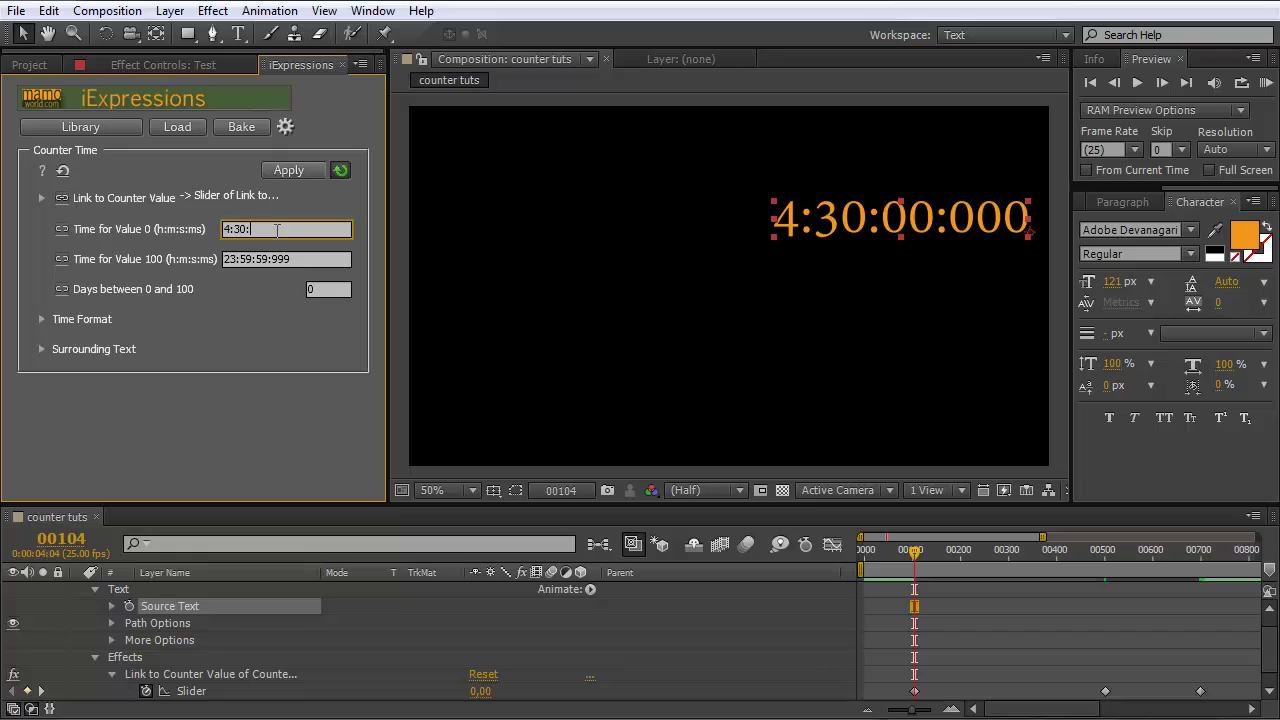
{"action": "type", "text": ":59"}
{"action": "left_click", "coordinate": [309, 261]}
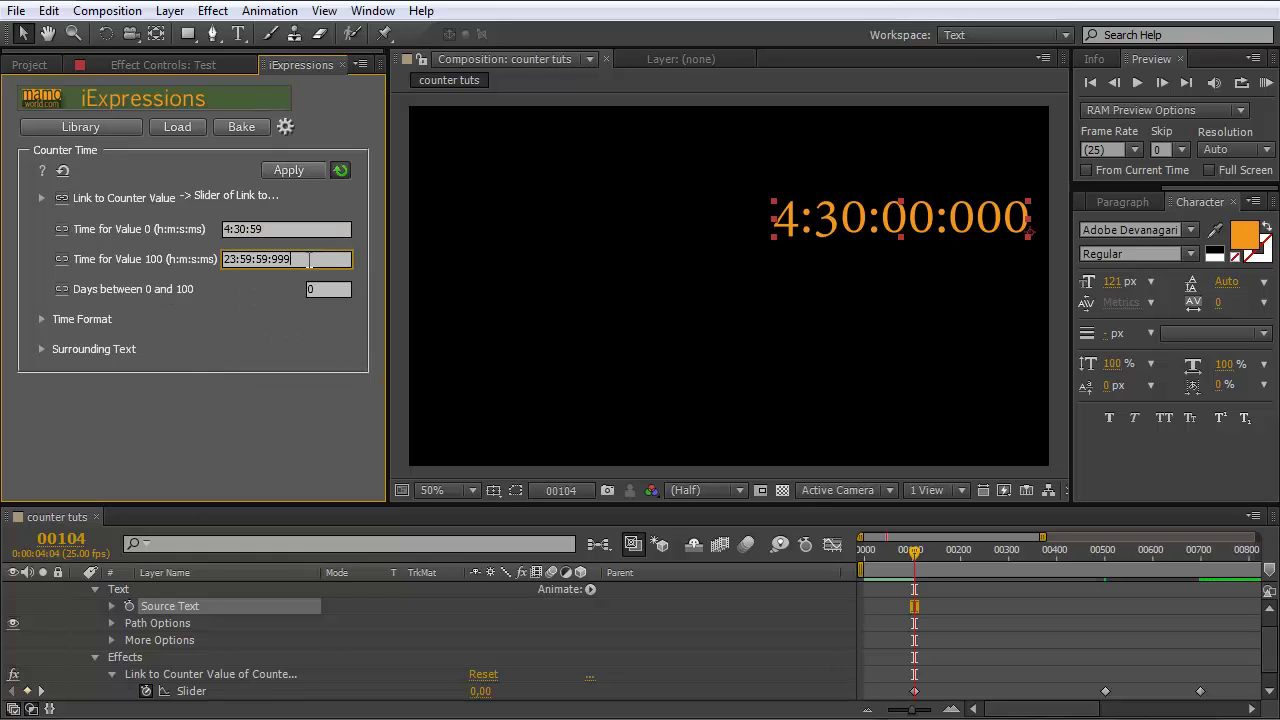
{"action": "left_click", "coordinate": [288, 229]}
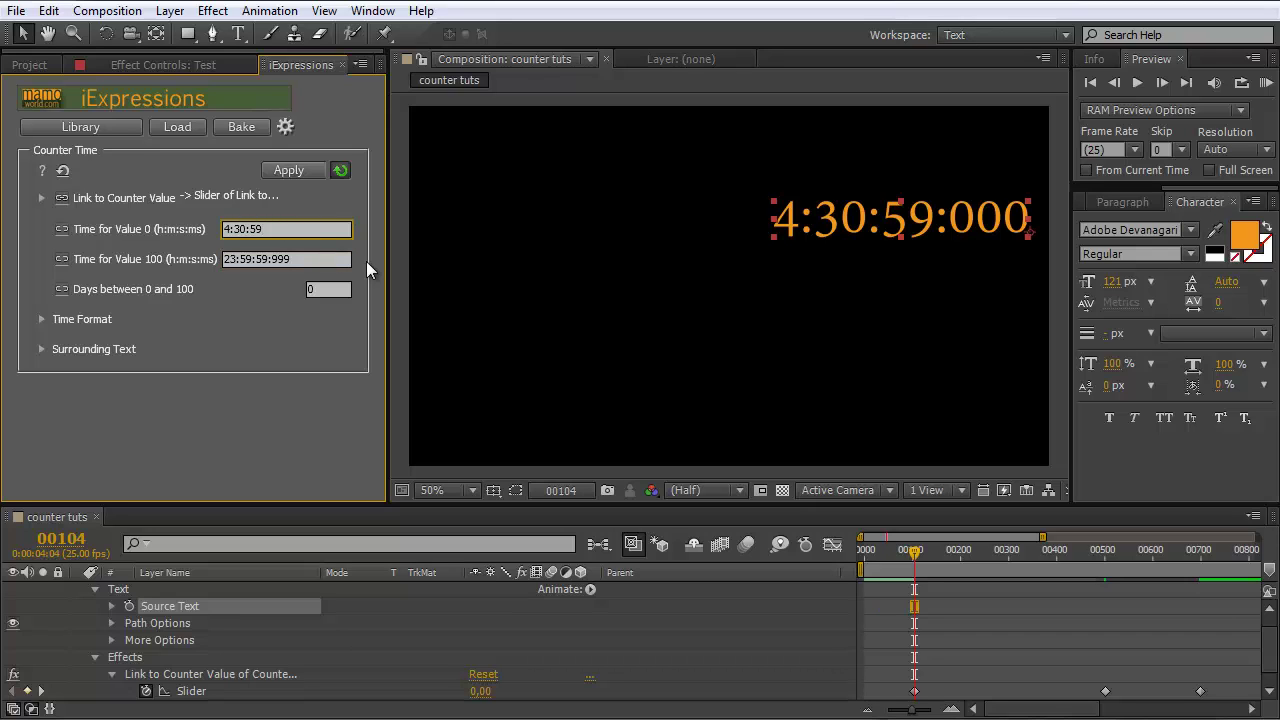
{"action": "type", "text": ":99"}
{"action": "left_click", "coordinate": [308, 259]}
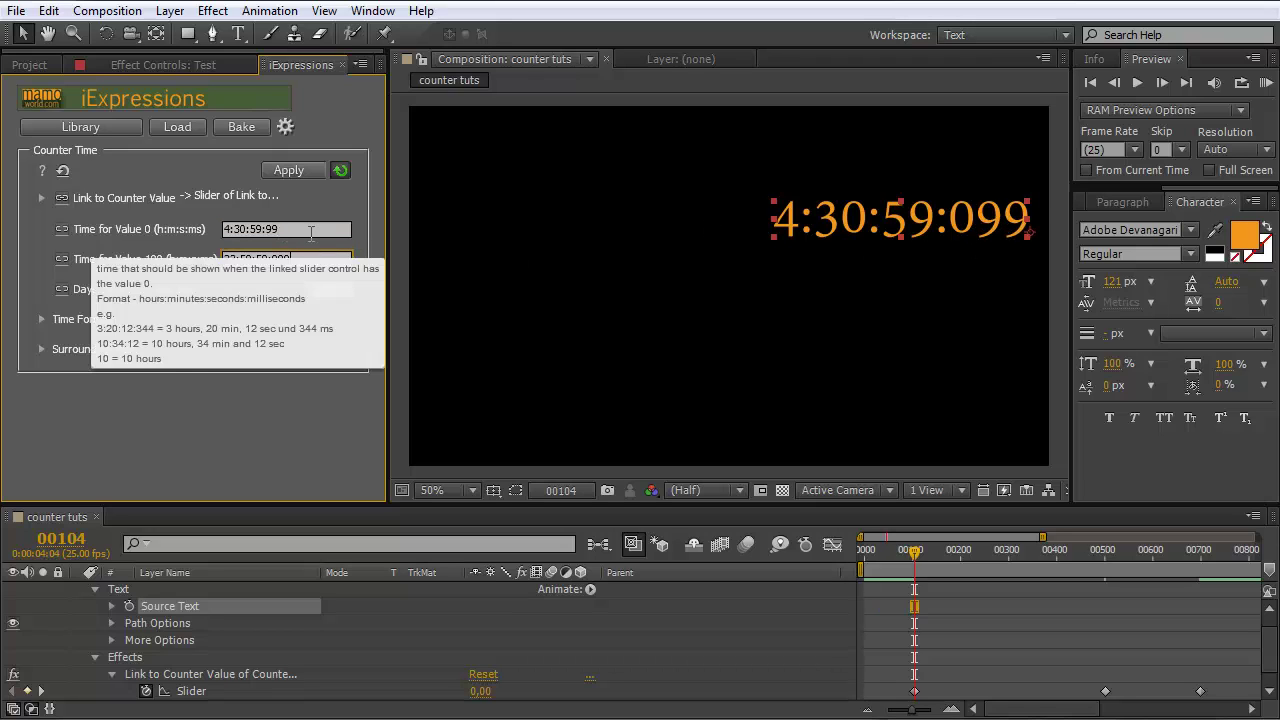
Step: Write the milliseconds of Time for Value 0 with three digits, giving 4:30:59:099
{"action": "left_click", "coordinate": [267, 229]}
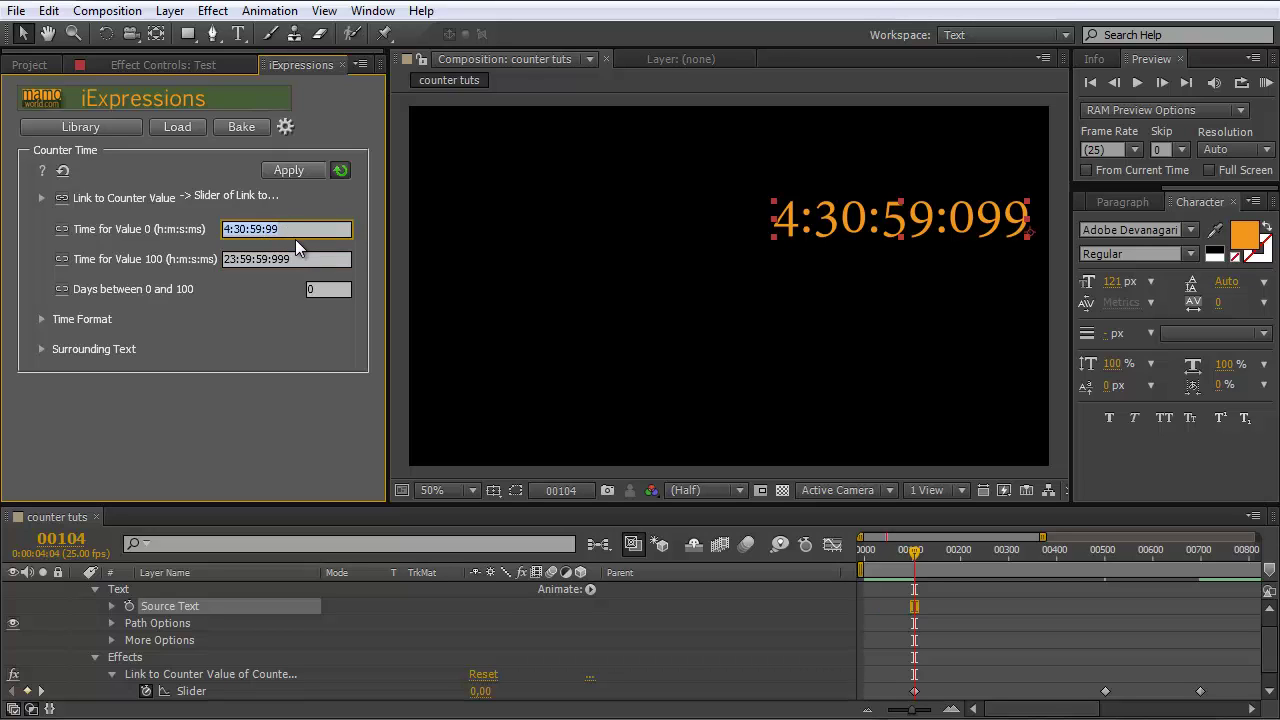
{"action": "left_click", "coordinate": [252, 229]}
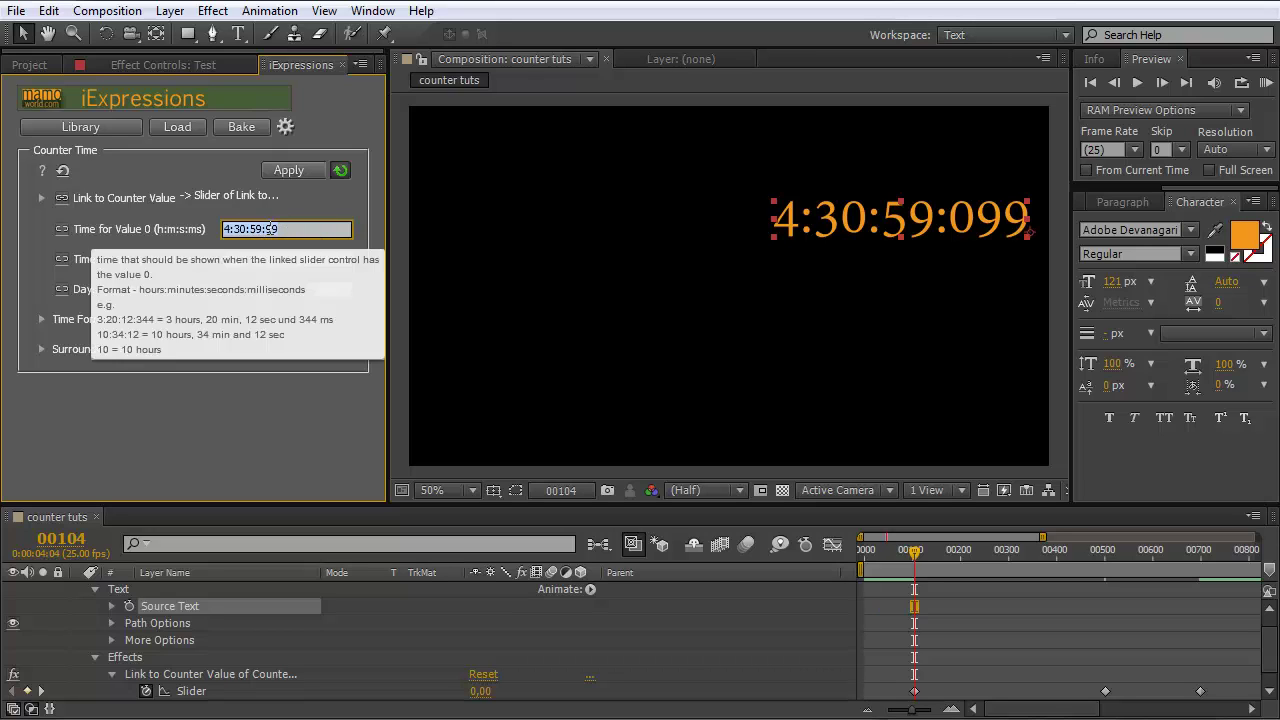
{"action": "type", "text": "0"}
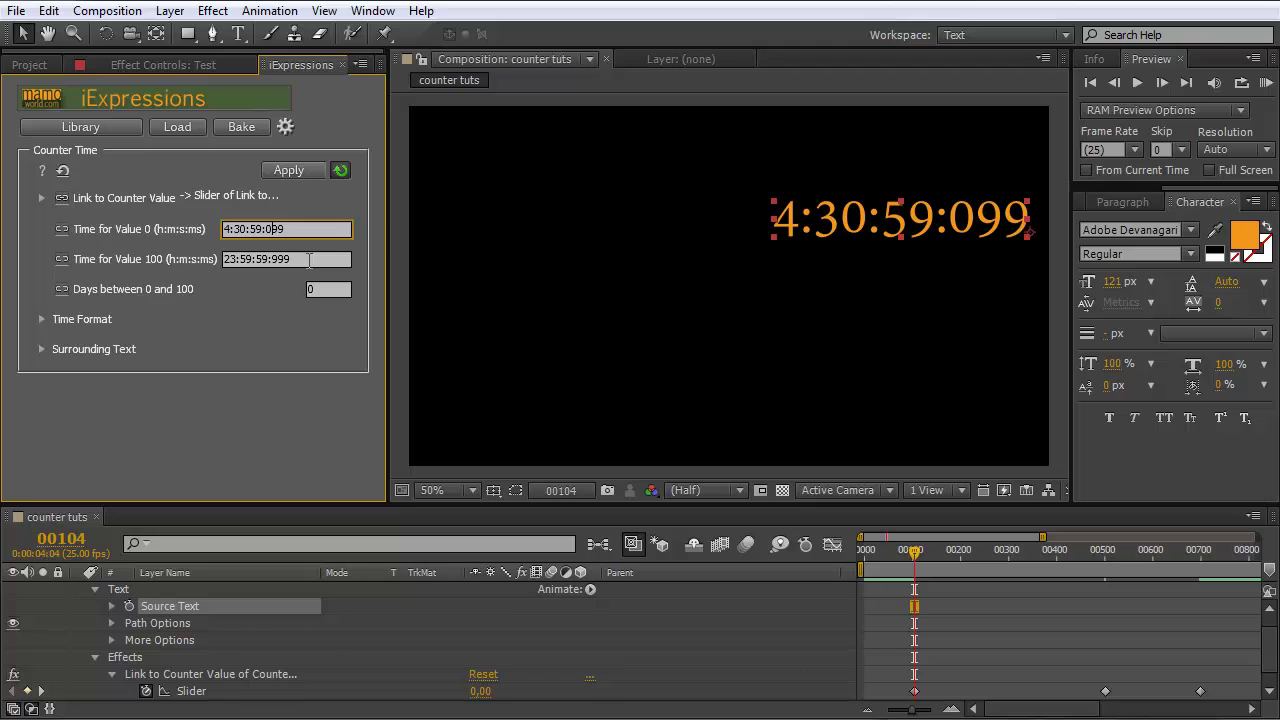
{"action": "left_click", "coordinate": [309, 260]}
{"action": "left_click", "coordinate": [298, 260]}
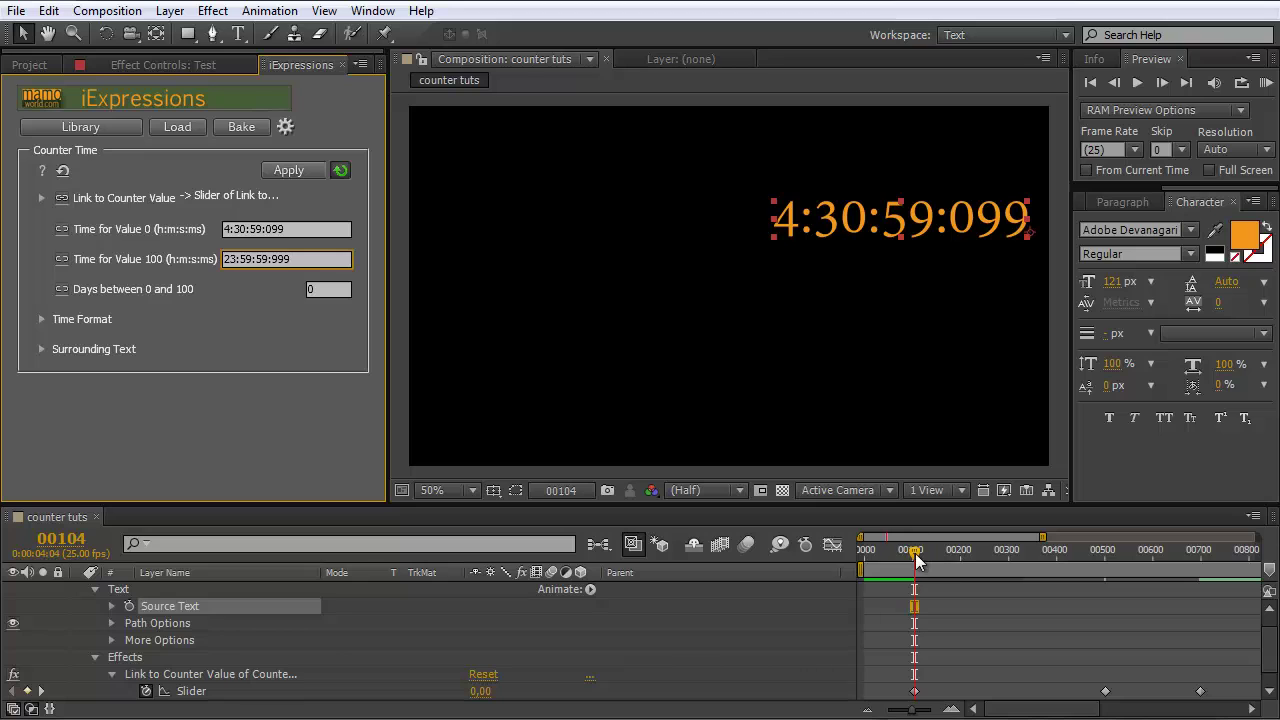
Step: Preview the time counter by scrubbing from the first slider keyframe to the second at frame 501
{"action": "mouse_move", "coordinate": [914, 554]}
{"action": "left_mouse_down"}
{"action": "mouse_move", "coordinate": [889, 553]}
{"action": "mouse_move", "coordinate": [923, 551]}
{"action": "mouse_move", "coordinate": [908, 560]}
{"action": "left_mouse_up"}
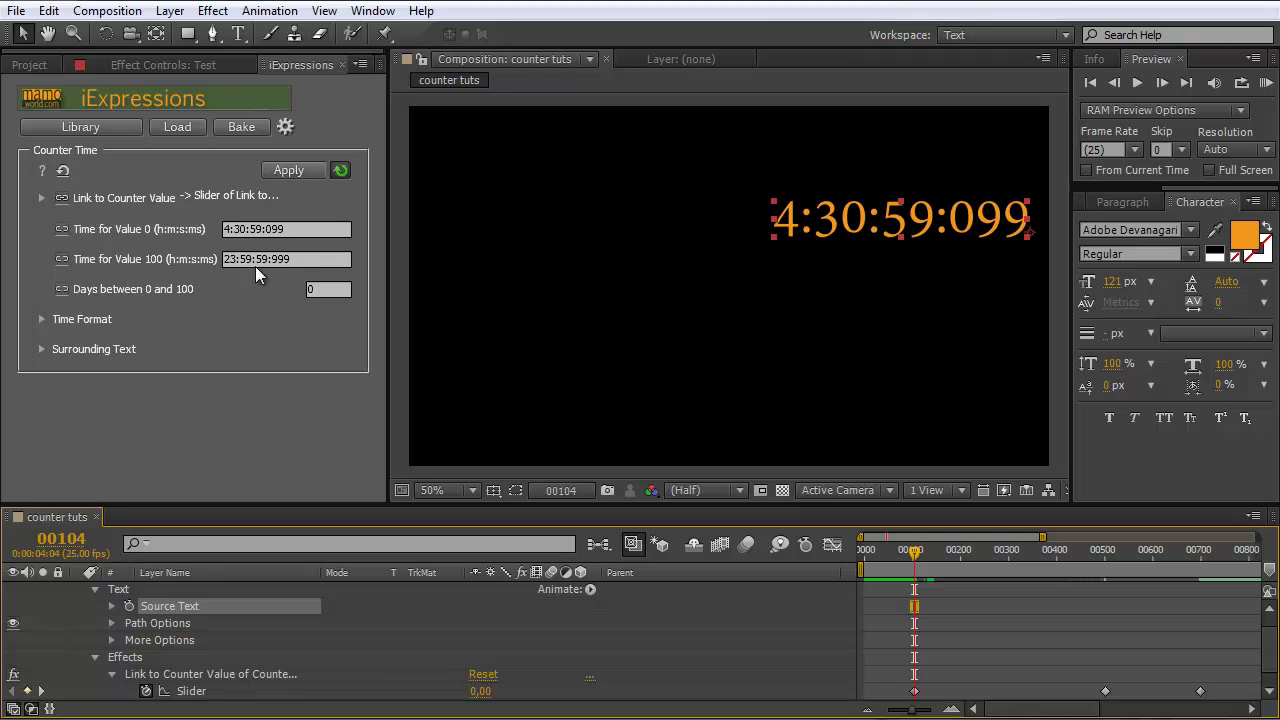
{"action": "mouse_move", "coordinate": [233, 262]}
{"action": "left_click_drag", "start_coordinate": [912, 553], "coordinate": [1095, 560]}
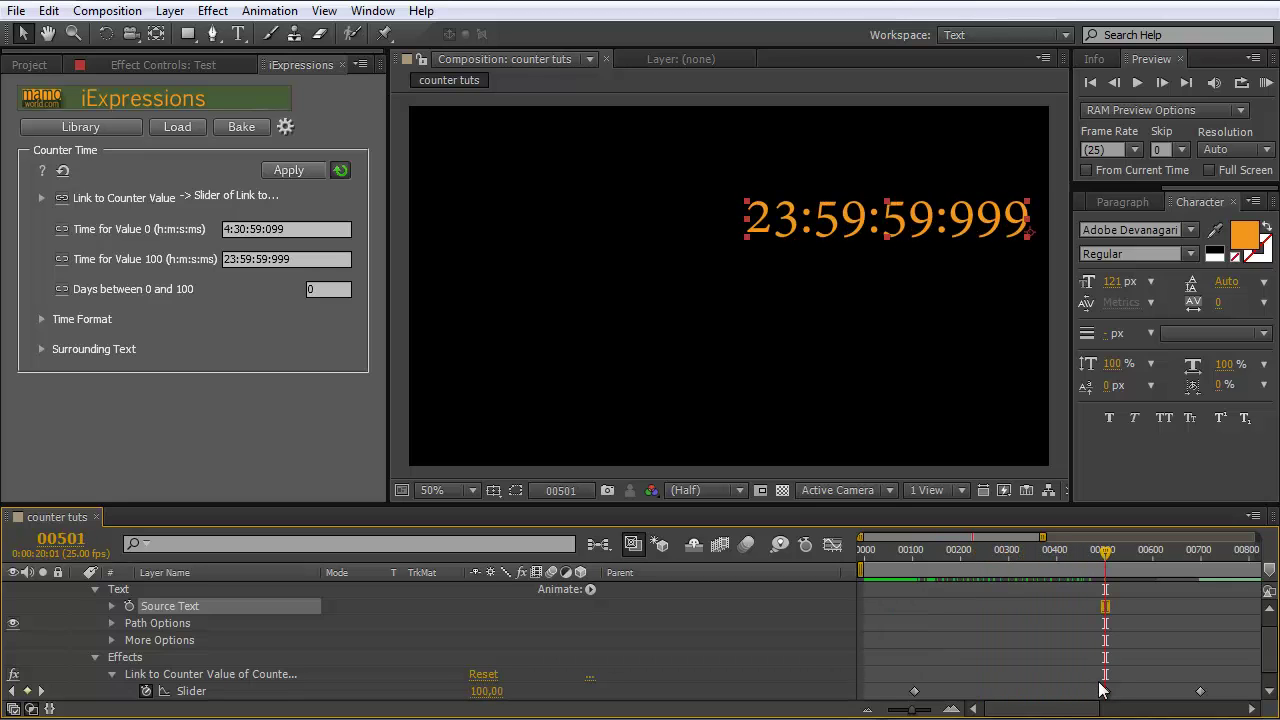
Step: Set Days between 0 and 100 to 2 and scrub the timeline to preview the counter, returning to frame 501
{"action": "left_click", "coordinate": [326, 289]}
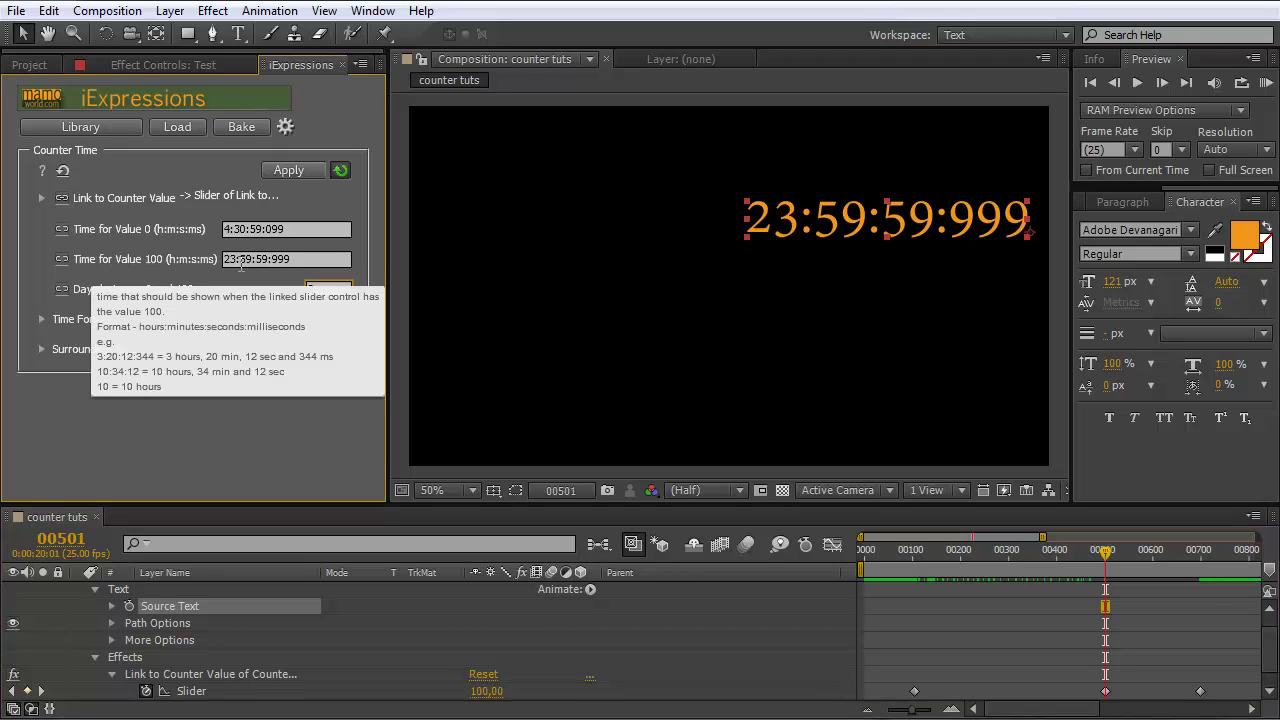
{"action": "left_click", "coordinate": [324, 229]}
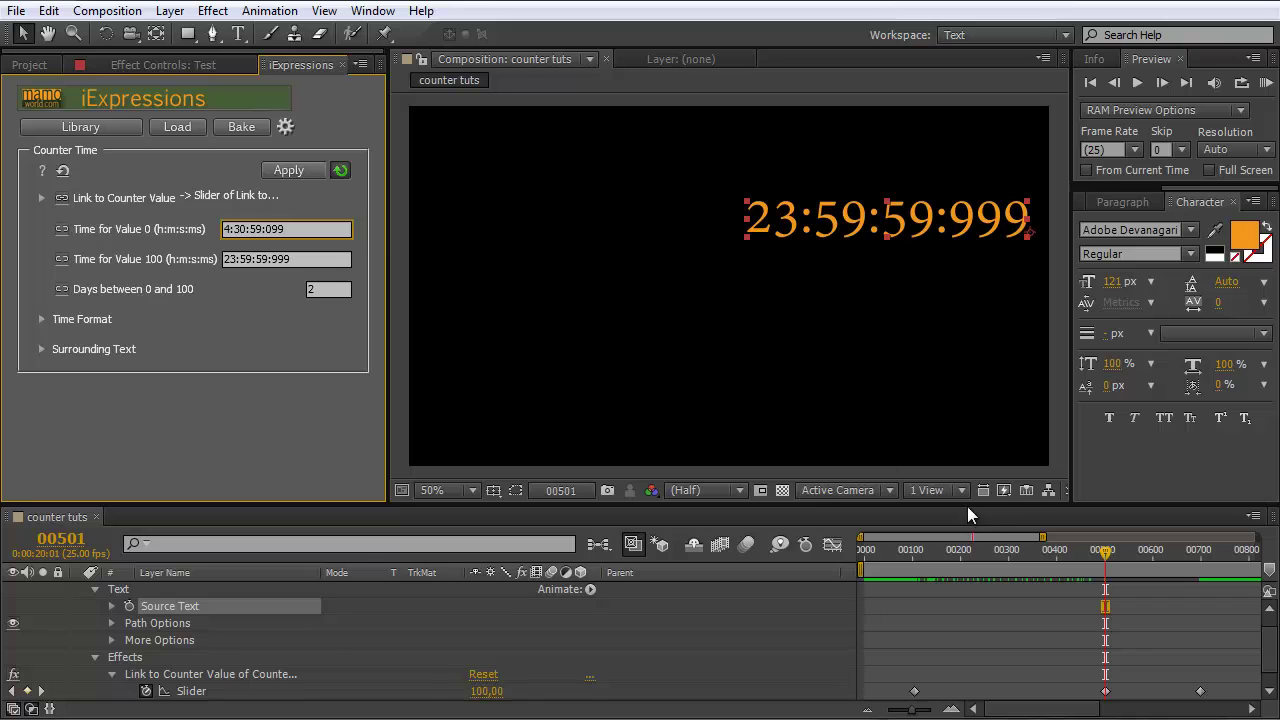
{"action": "mouse_move", "coordinate": [1105, 564]}
{"action": "left_mouse_down"}
{"action": "mouse_move", "coordinate": [906, 555]}
{"action": "mouse_move", "coordinate": [1094, 554]}
{"action": "left_mouse_up"}
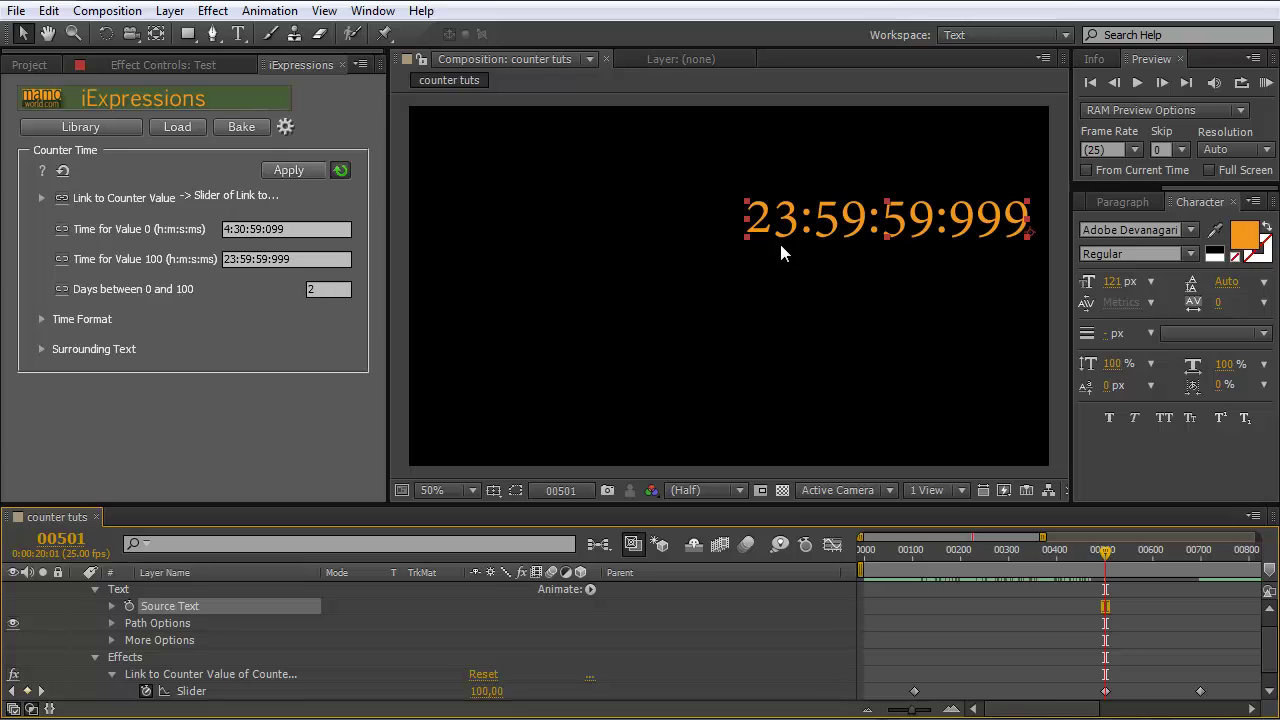
Step: Set Days between 0 and 100 to 0 and move the counter text farther left in the composition
{"action": "left_click", "coordinate": [335, 292]}
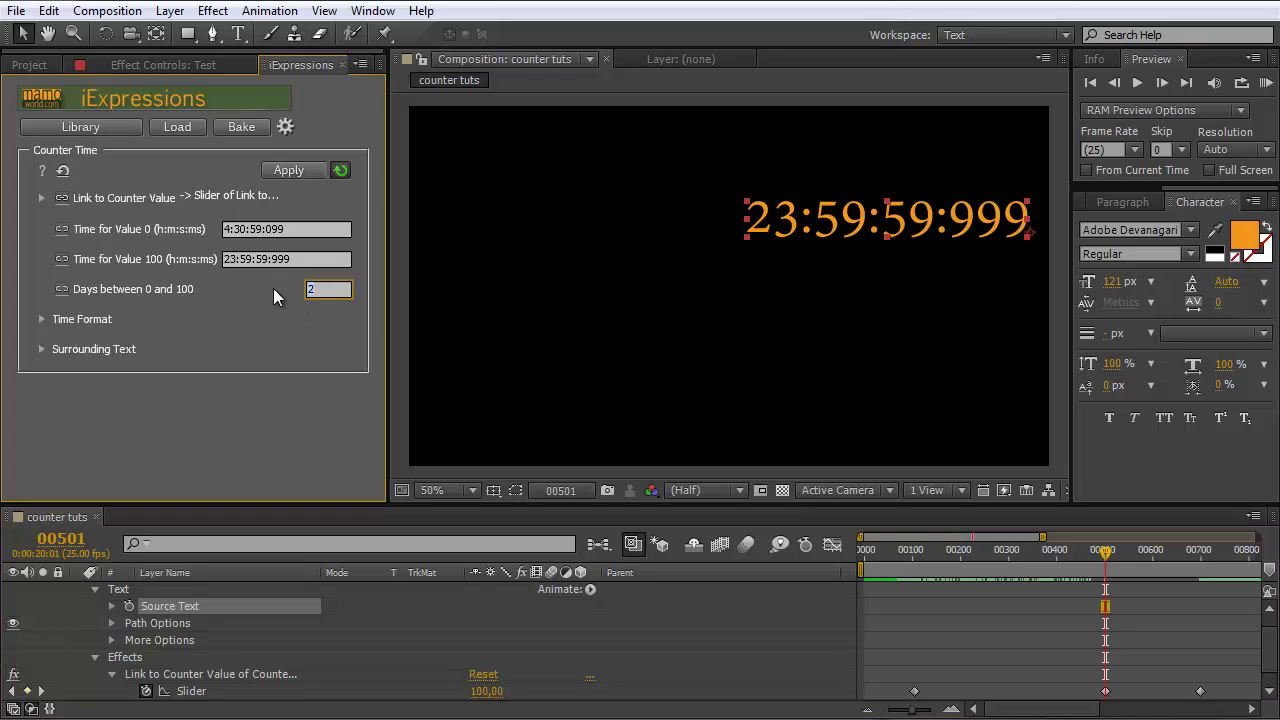
{"action": "left_click", "coordinate": [321, 258]}
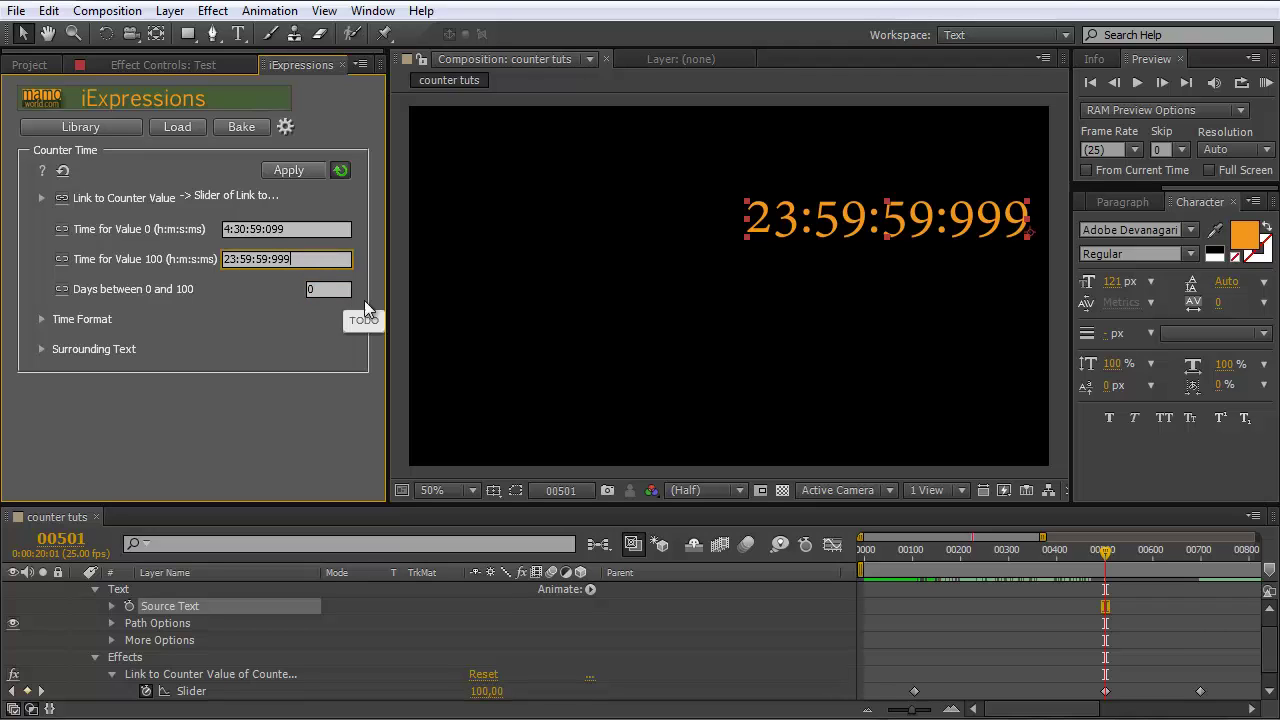
{"action": "left_click_drag", "start_coordinate": [849, 224], "coordinate": [710, 230]}
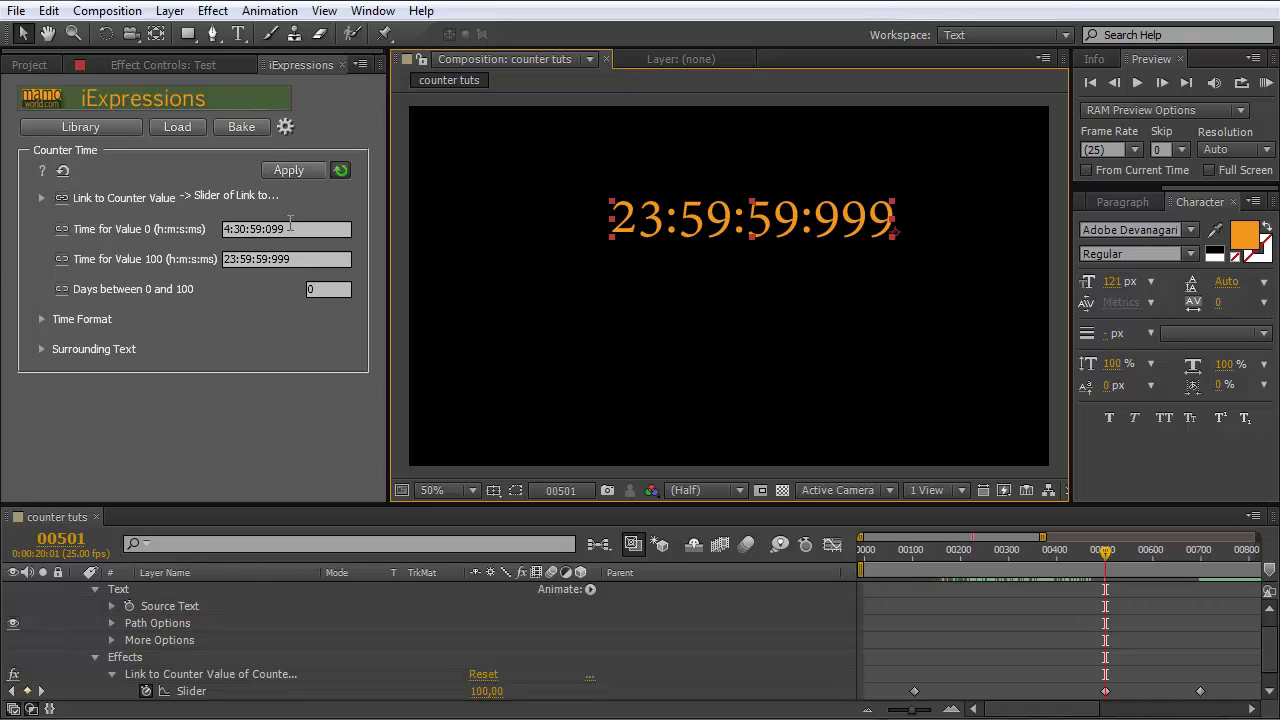
{"action": "left_click_drag", "start_coordinate": [290, 229], "coordinate": [201, 237]}
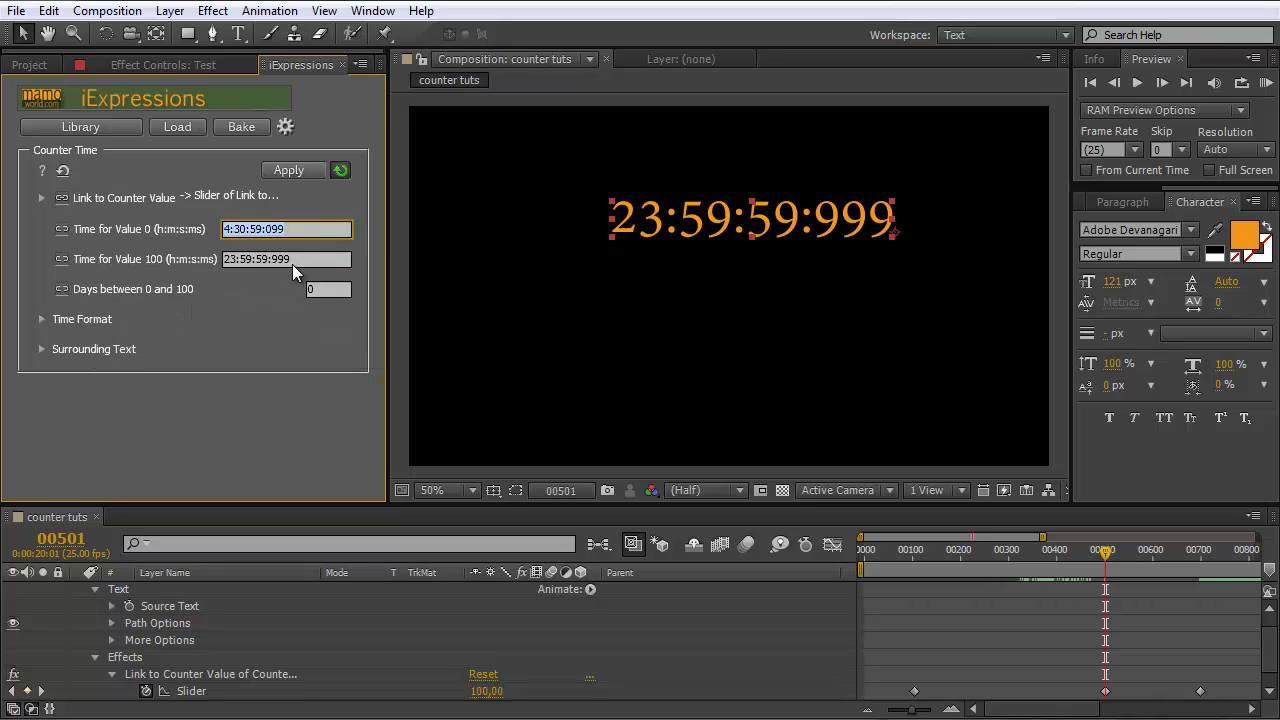
Step: Remove the milliseconds and the trailing colon from the Time Format, leaving %h:%m:%s
{"action": "mouse_move", "coordinate": [284, 257]}
{"action": "mouse_move", "coordinate": [291, 229]}
{"action": "left_click", "coordinate": [42, 319]}
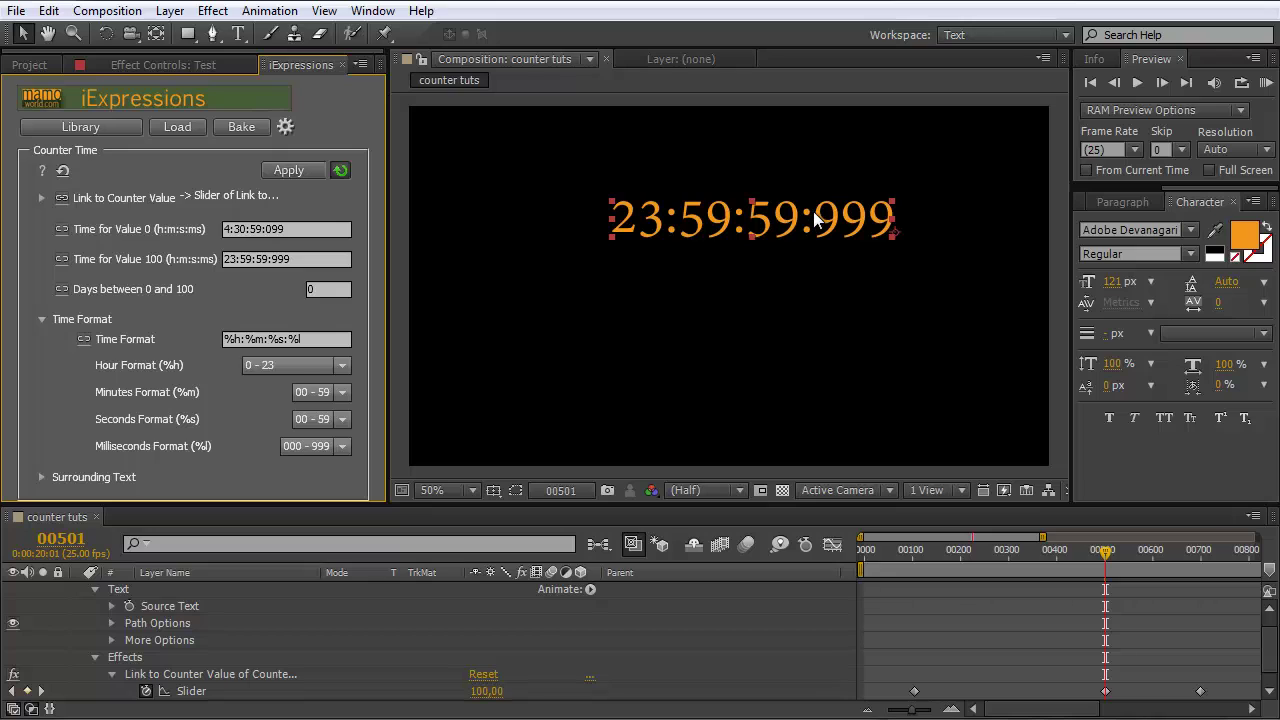
{"action": "left_click", "coordinate": [300, 339]}
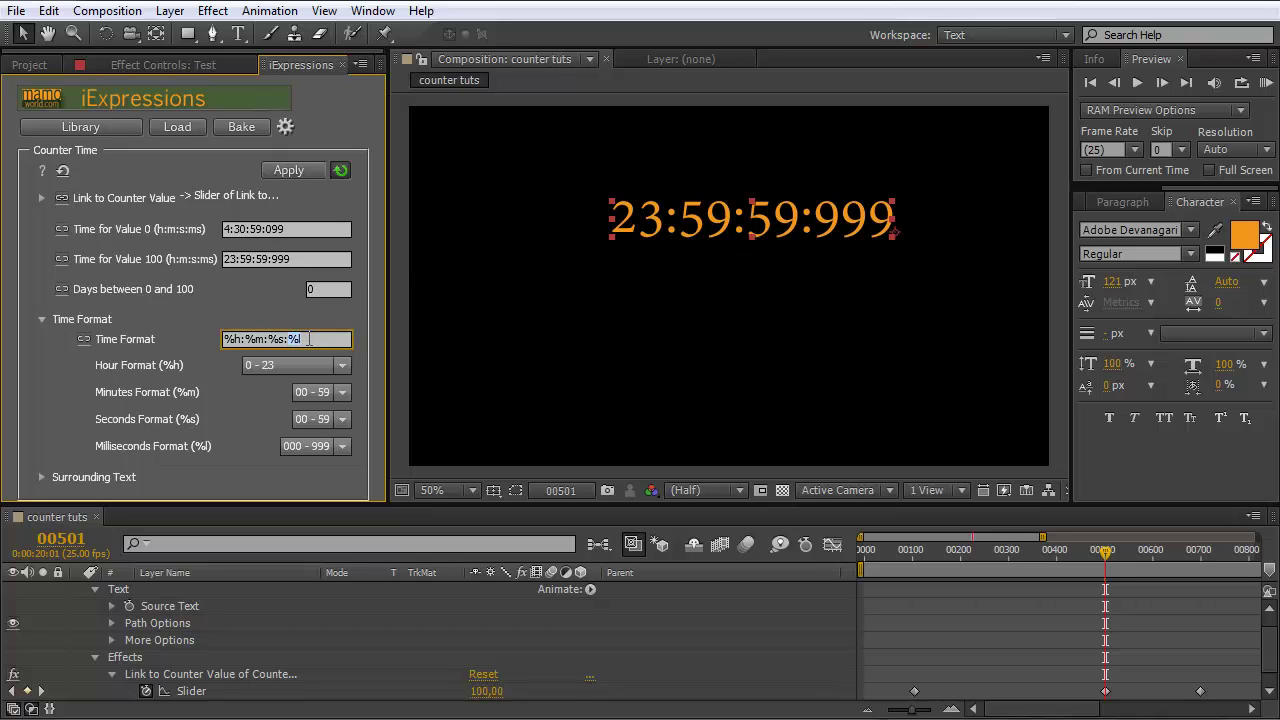
{"action": "key", "text": "BackSpace"}
{"action": "left_click", "coordinate": [332, 291]}
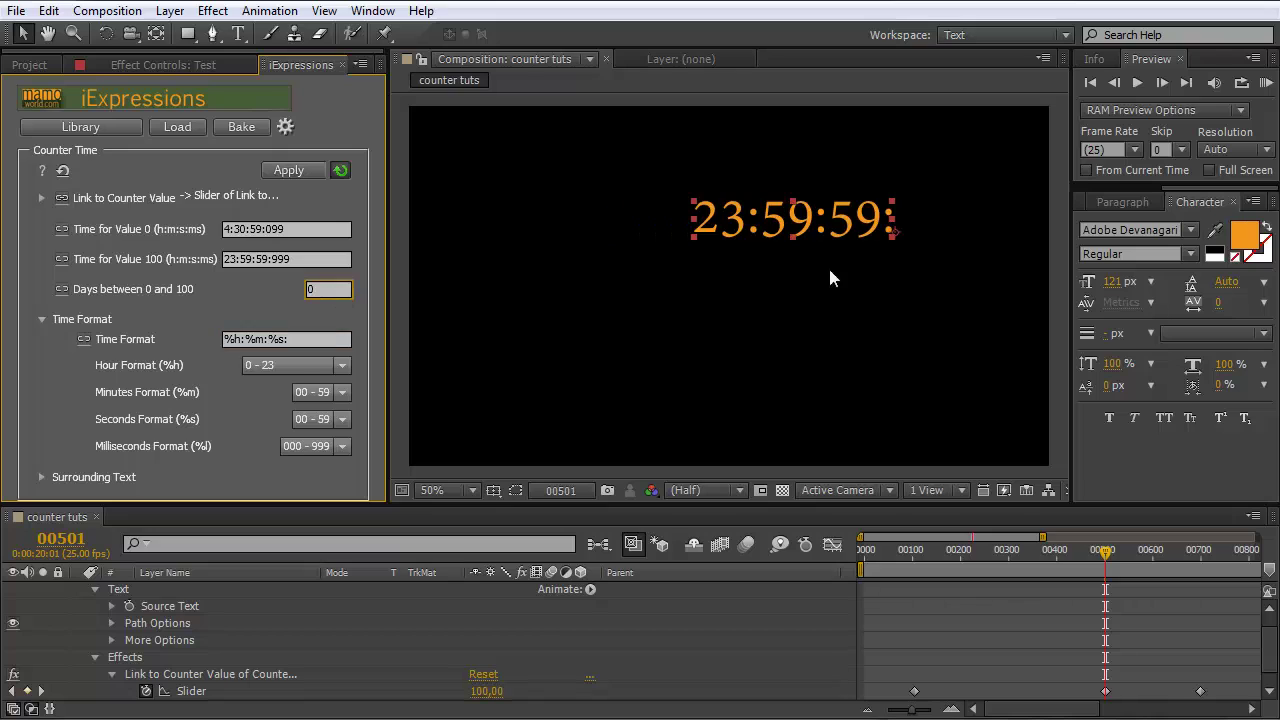
{"action": "left_click", "coordinate": [918, 233]}
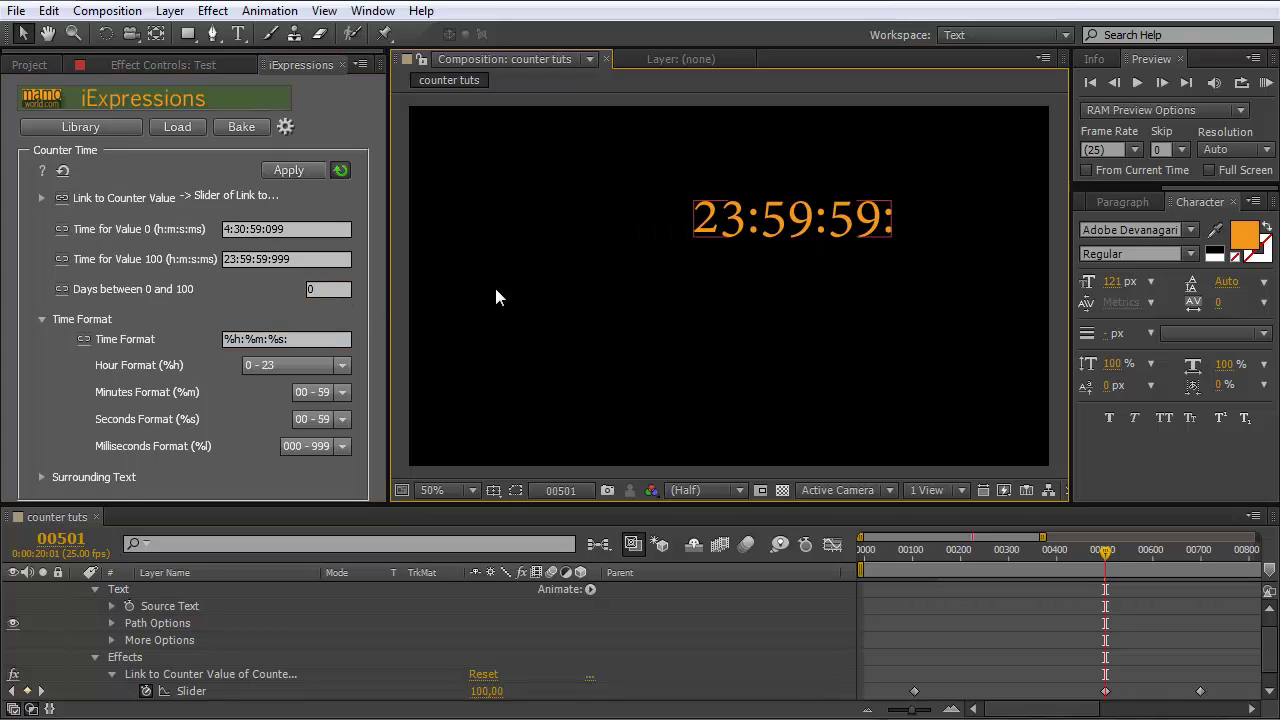
{"action": "left_click", "coordinate": [292, 339]}
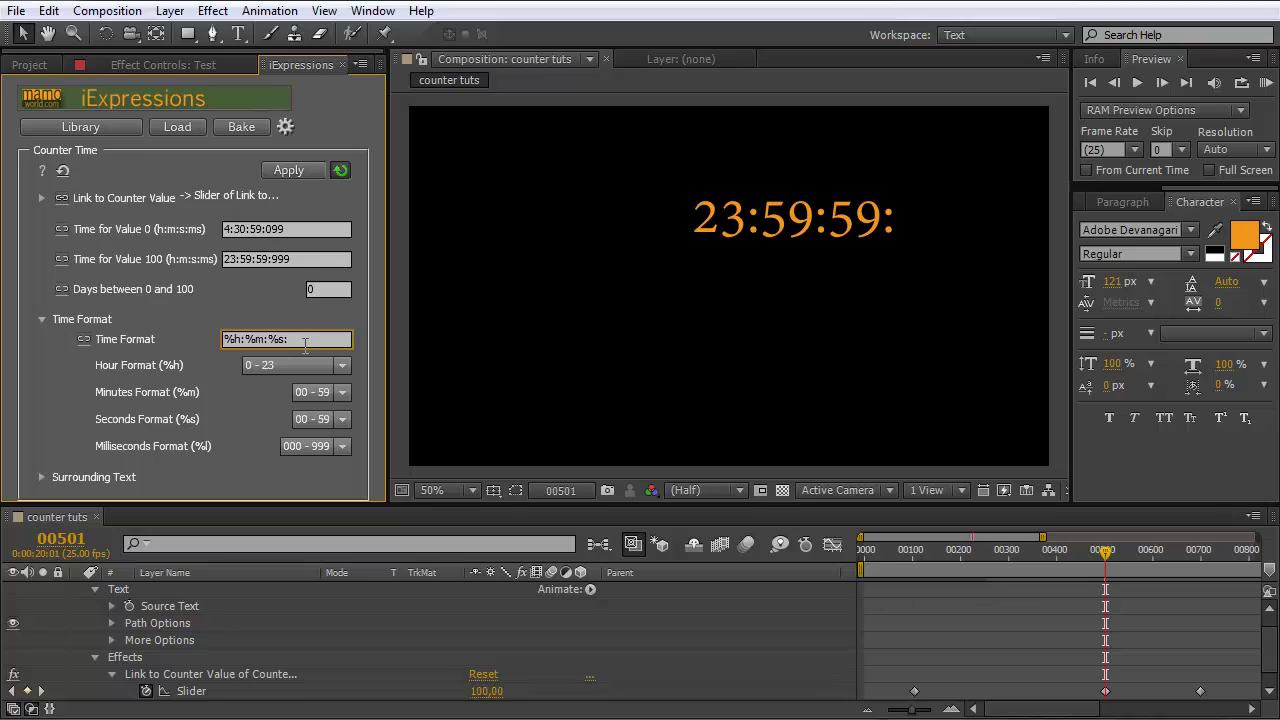
{"action": "key", "text": "BackSpace"}
{"action": "left_click", "coordinate": [330, 290]}
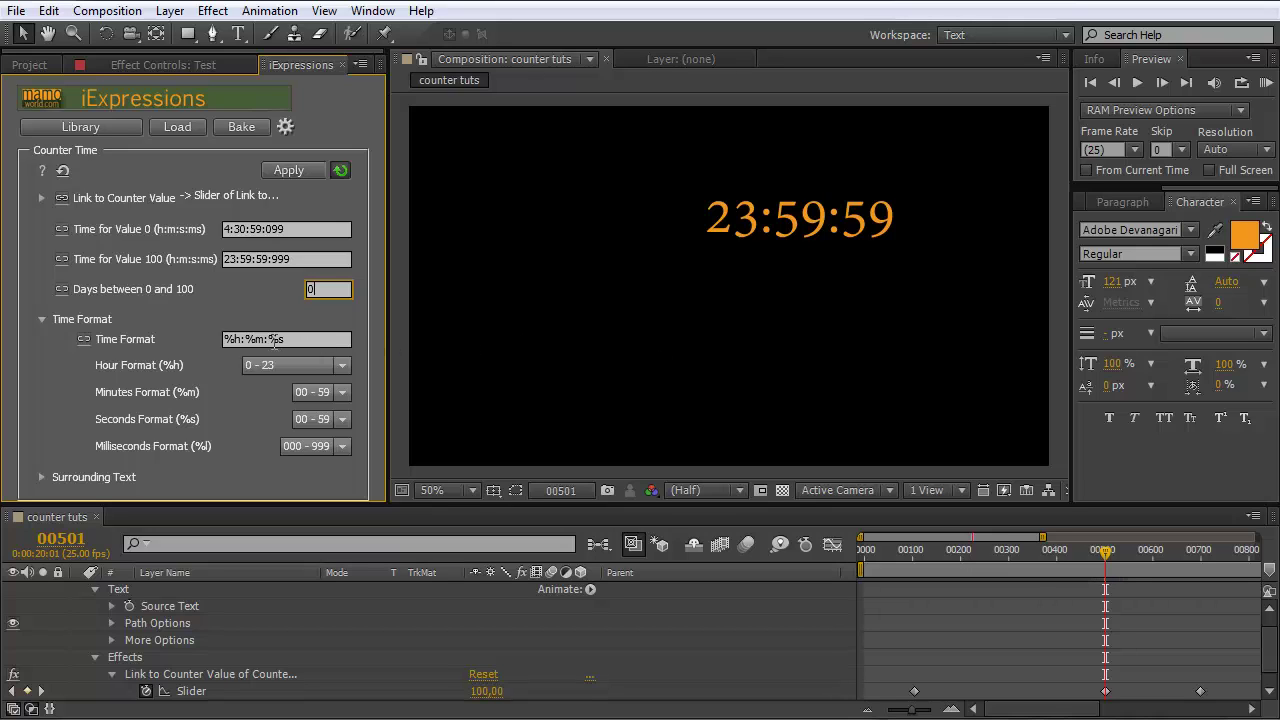
Step: Shorten the Time Format to %h:%m and scrub the timeline to frame 258 to preview the counter
{"action": "left_click_drag", "start_coordinate": [268, 340], "coordinate": [298, 340]}
{"action": "key", "text": "BackSpace"}
{"action": "key", "text": "BackSpace"}
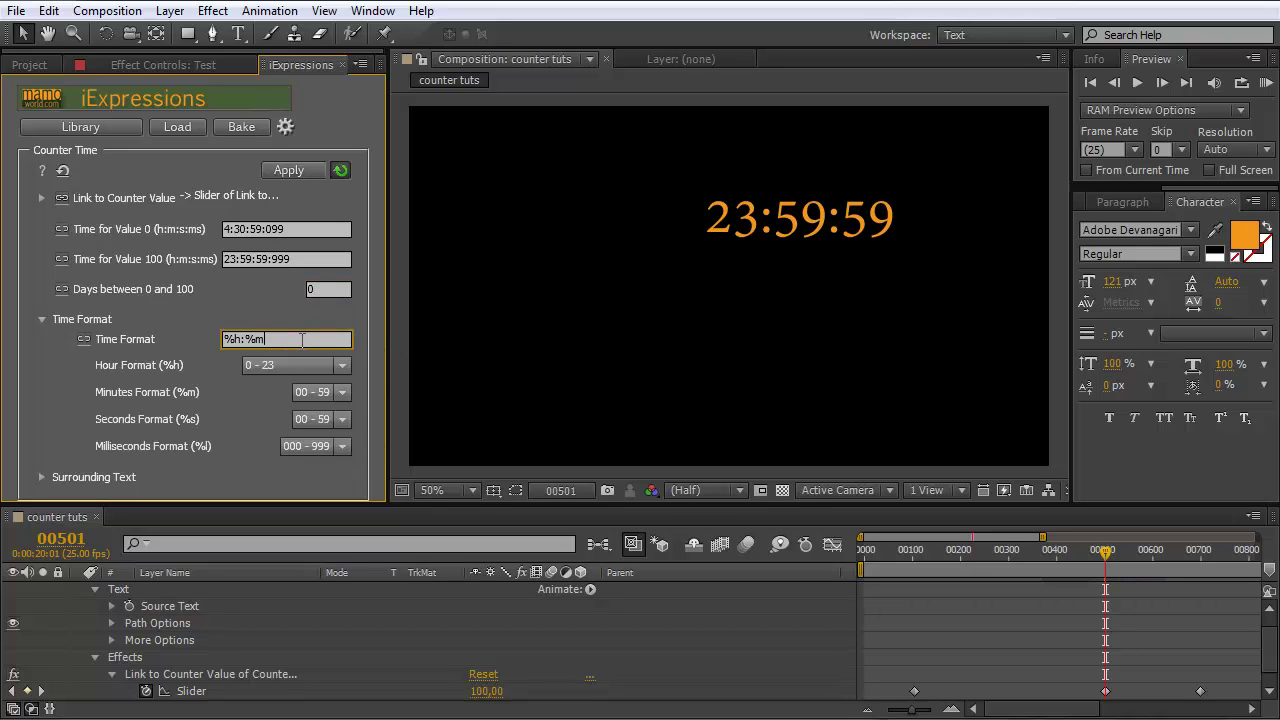
{"action": "left_click", "coordinate": [328, 291]}
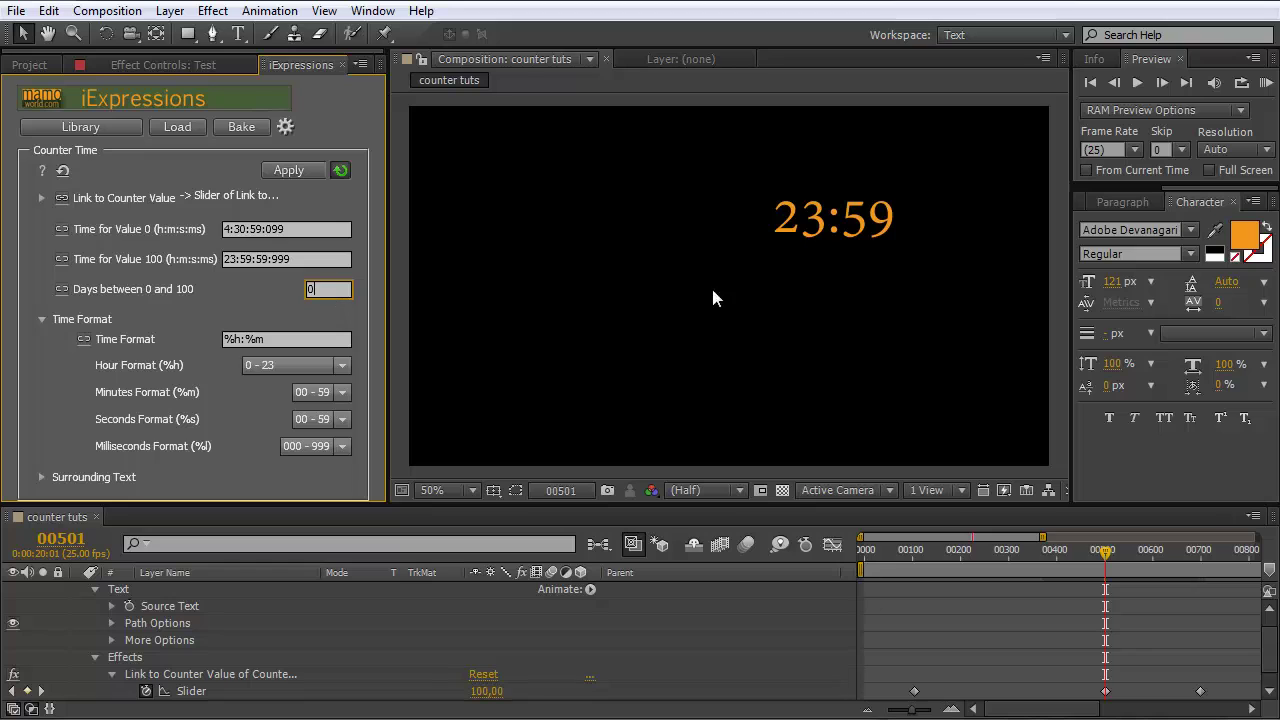
{"action": "left_click_drag", "start_coordinate": [1103, 559], "coordinate": [988, 551]}
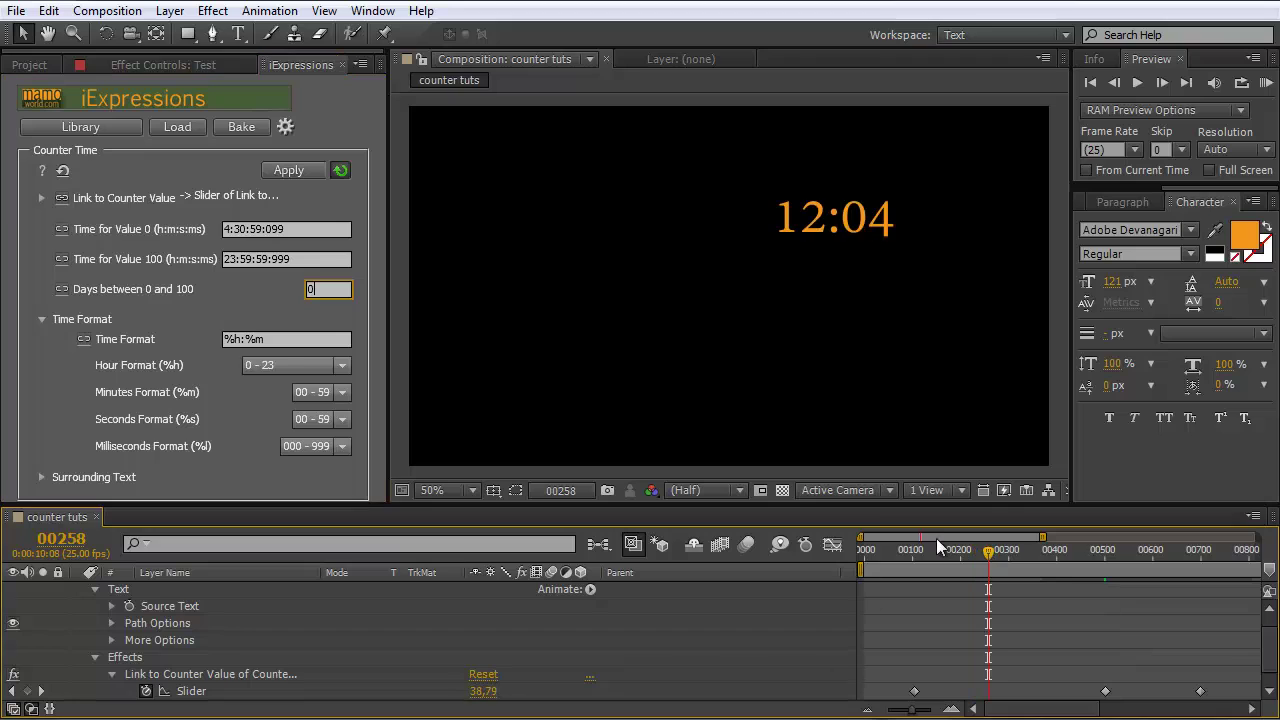
Step: Change the Time Format to "%h hours and %m minutes" and move the text right so it fits in the composition
{"action": "left_click", "coordinate": [247, 339]}
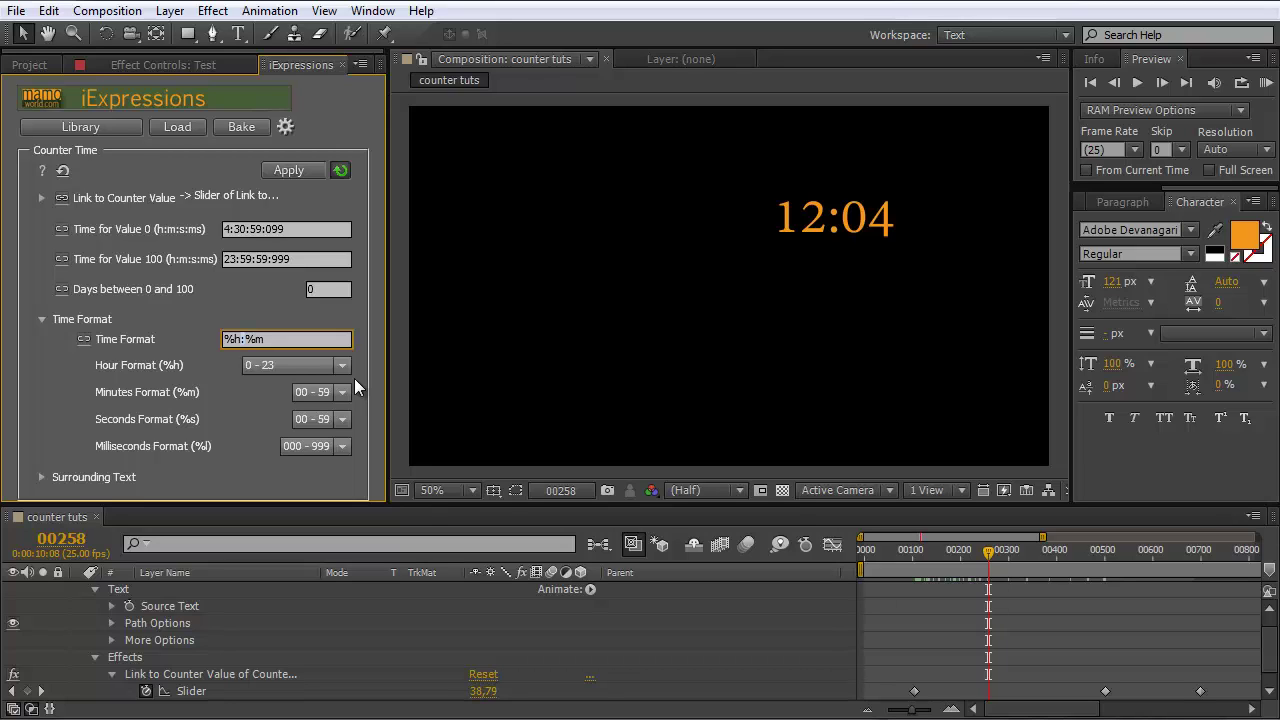
{"action": "key", "text": "BackSpace"}
{"action": "type", "text": "hours"}
{"action": "type", "text": " and "}
{"action": "type", "text": " minutes"}
{"action": "left_click", "coordinate": [340, 290]}
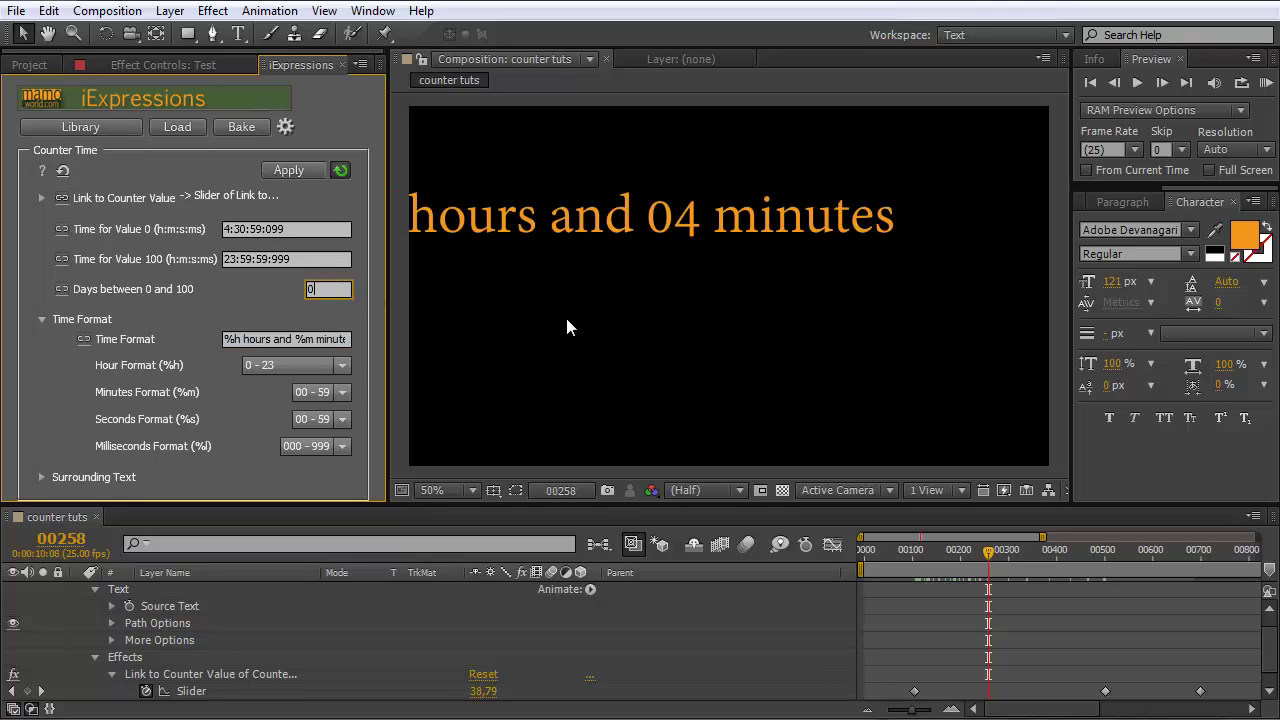
{"action": "left_click_drag", "start_coordinate": [645, 221], "coordinate": [735, 221]}
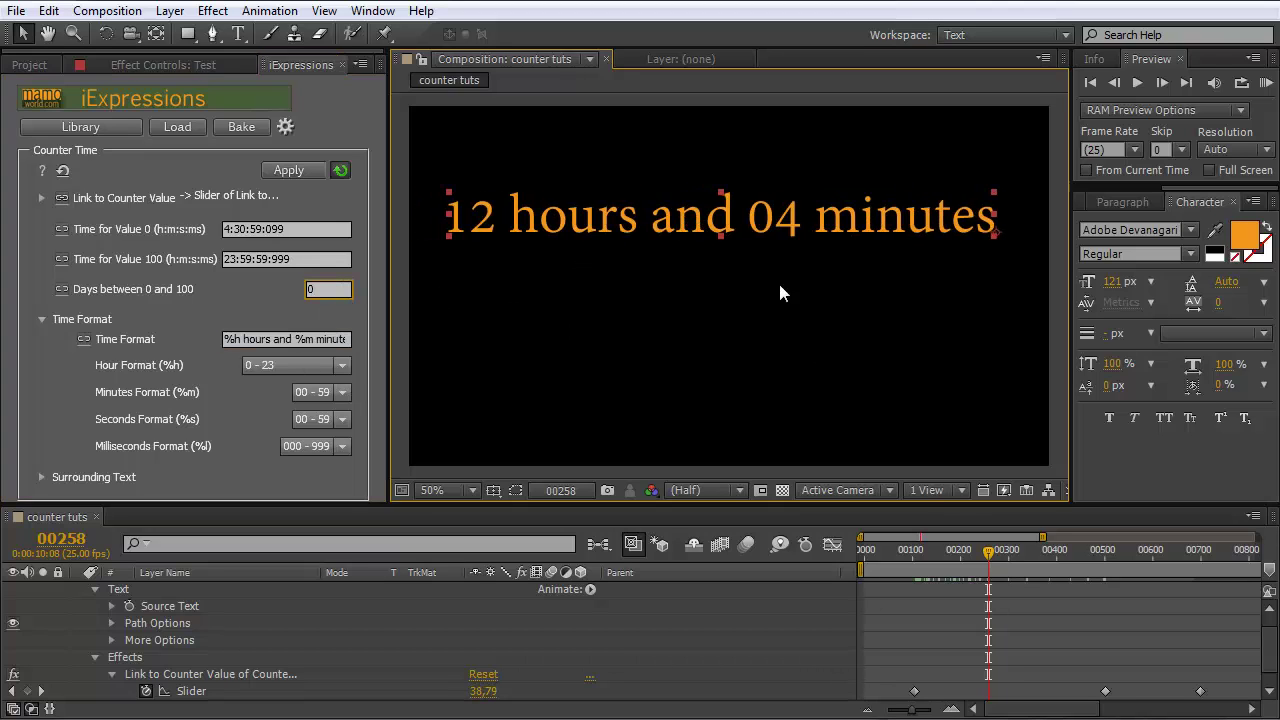
Step: Scrub the timeline to frame 156 and set the Hour Format to 00 - 23
{"action": "mouse_move", "coordinate": [988, 550]}
{"action": "left_mouse_down"}
{"action": "mouse_move", "coordinate": [866, 550]}
{"action": "mouse_move", "coordinate": [992, 549]}
{"action": "left_mouse_up"}
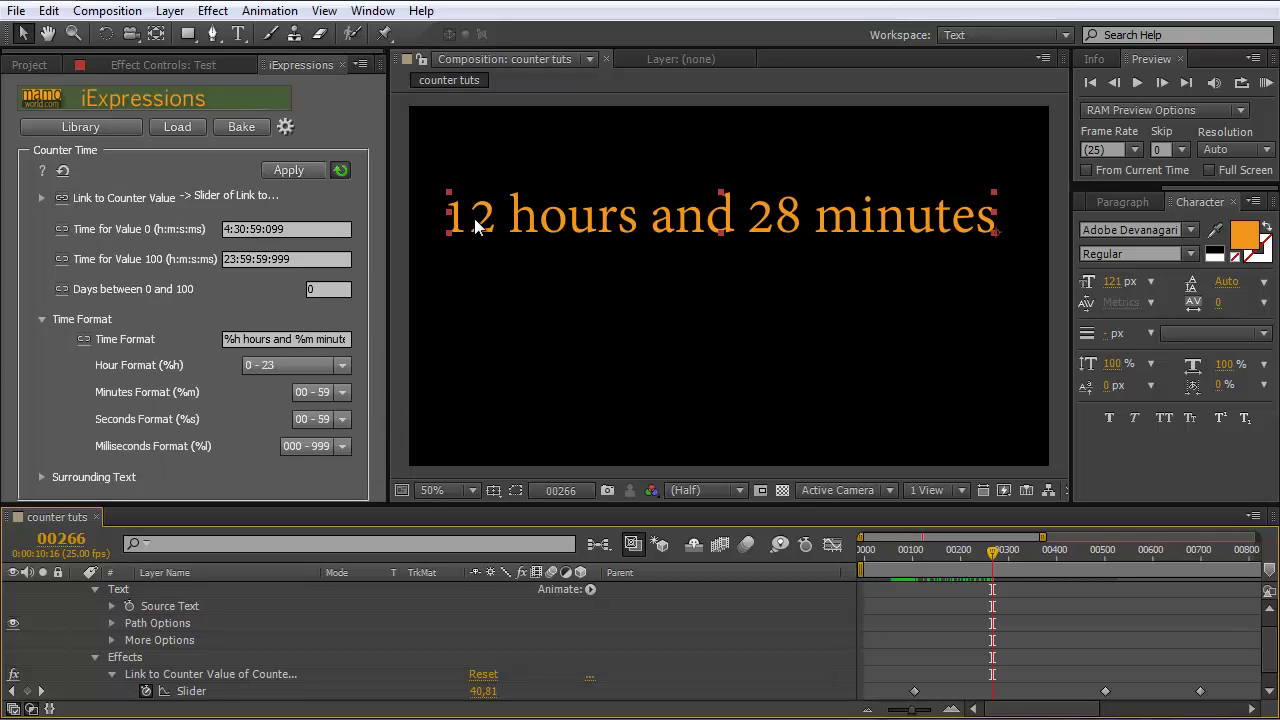
{"action": "left_click_drag", "start_coordinate": [947, 552], "coordinate": [937, 552]}
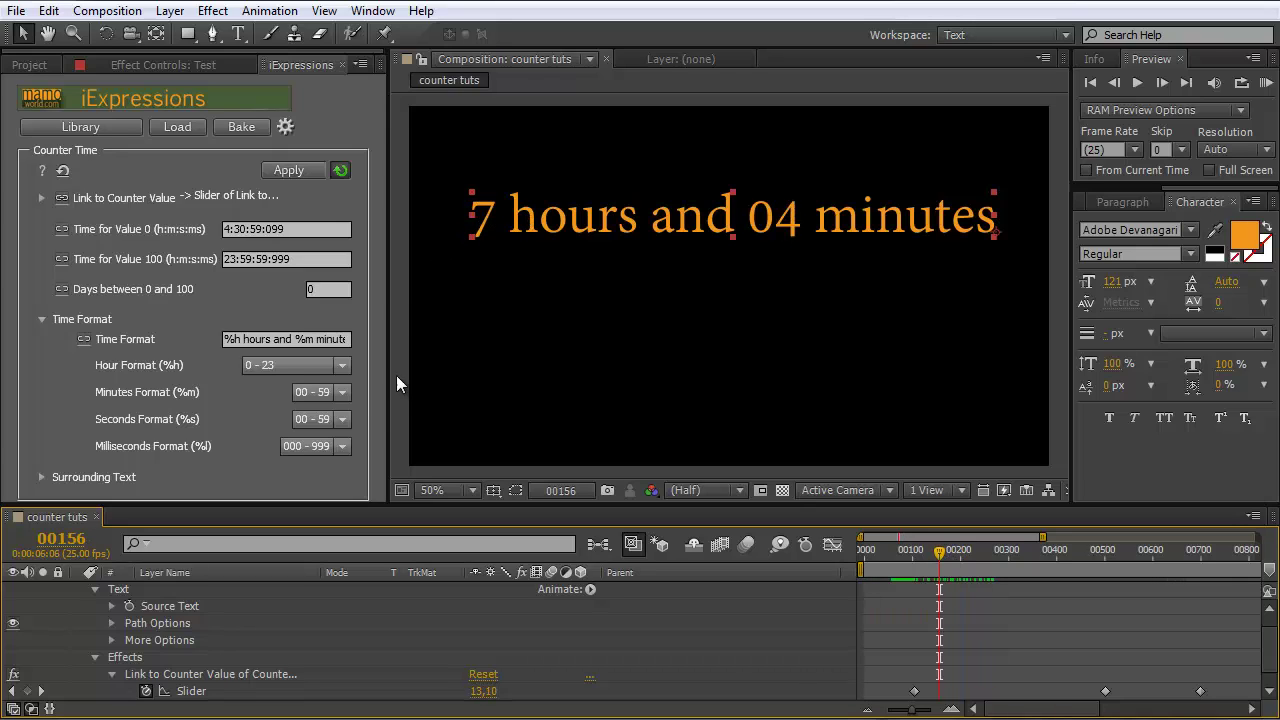
{"action": "left_click", "coordinate": [342, 365]}
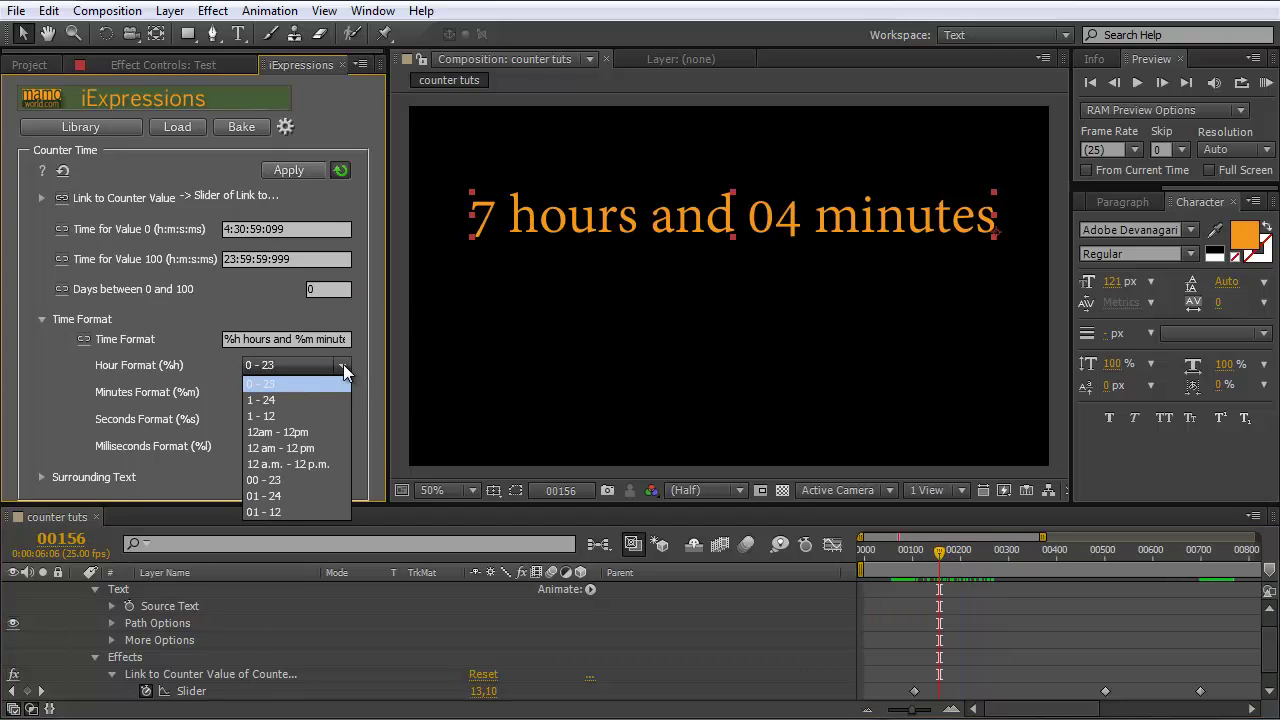
{"action": "left_click", "coordinate": [291, 480]}
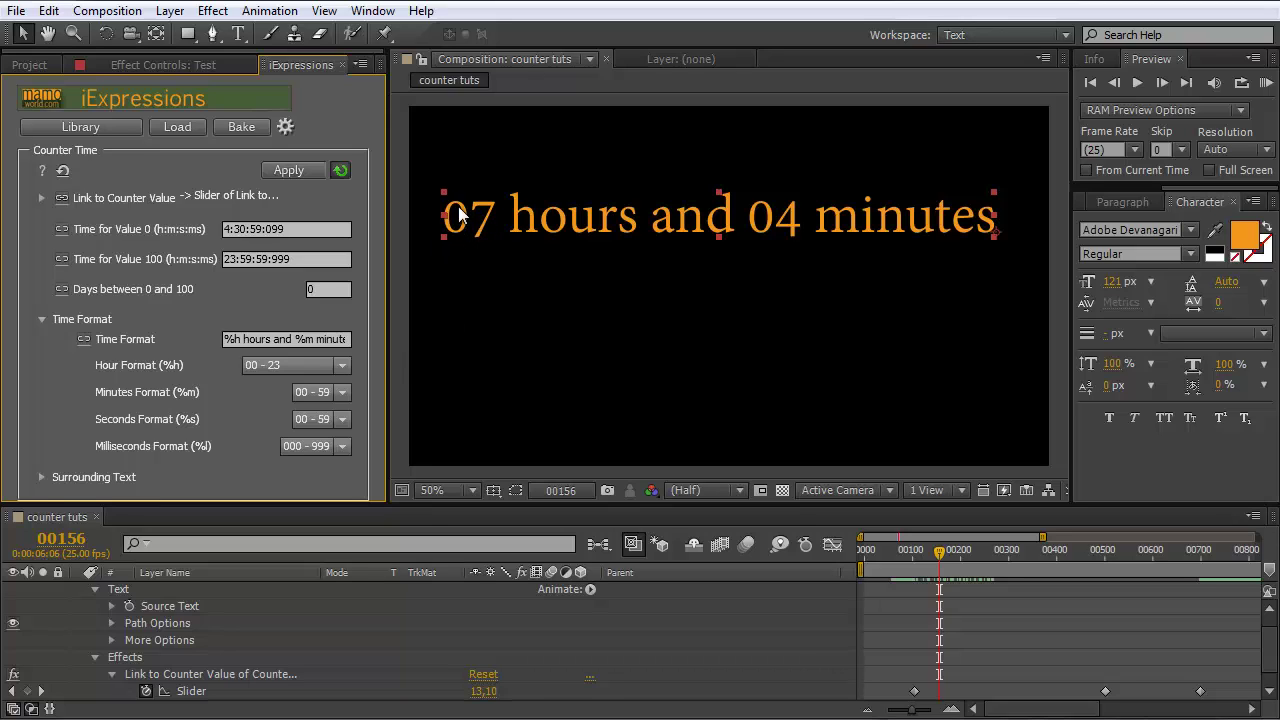
Step: Set the Hour Format to 12am - 12pm
{"action": "left_click", "coordinate": [342, 366]}
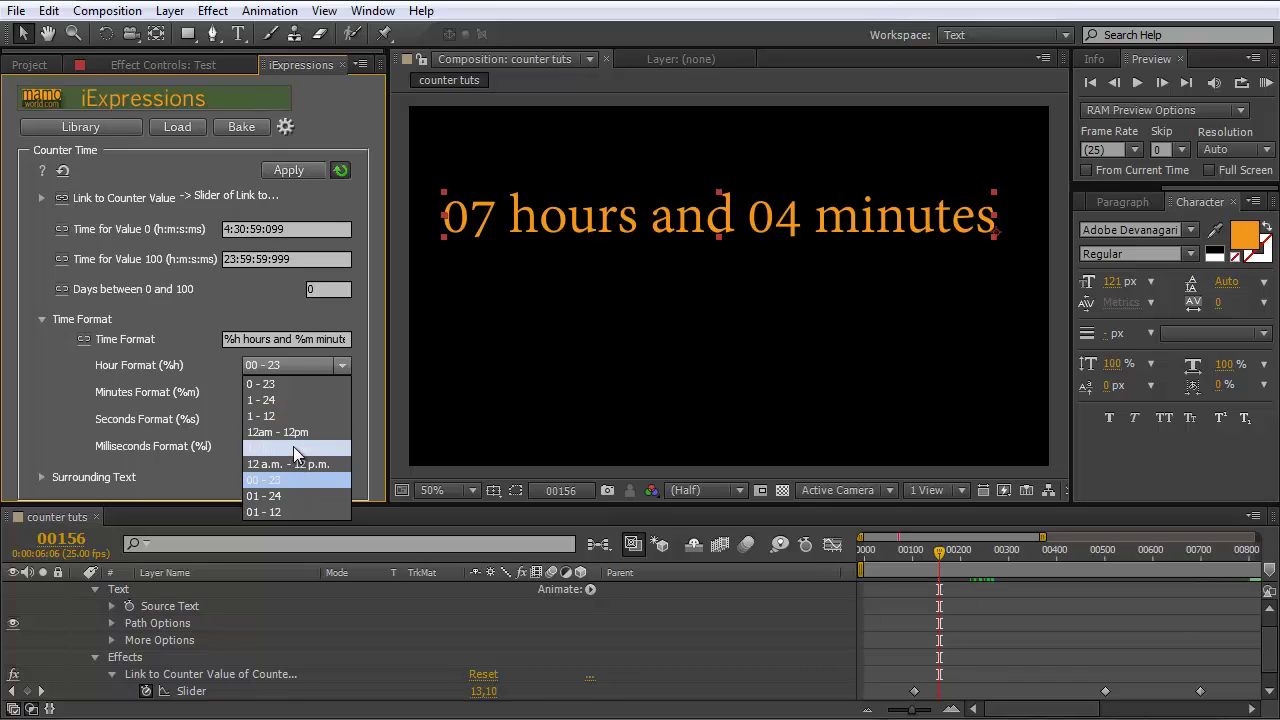
{"action": "left_click", "coordinate": [293, 432]}
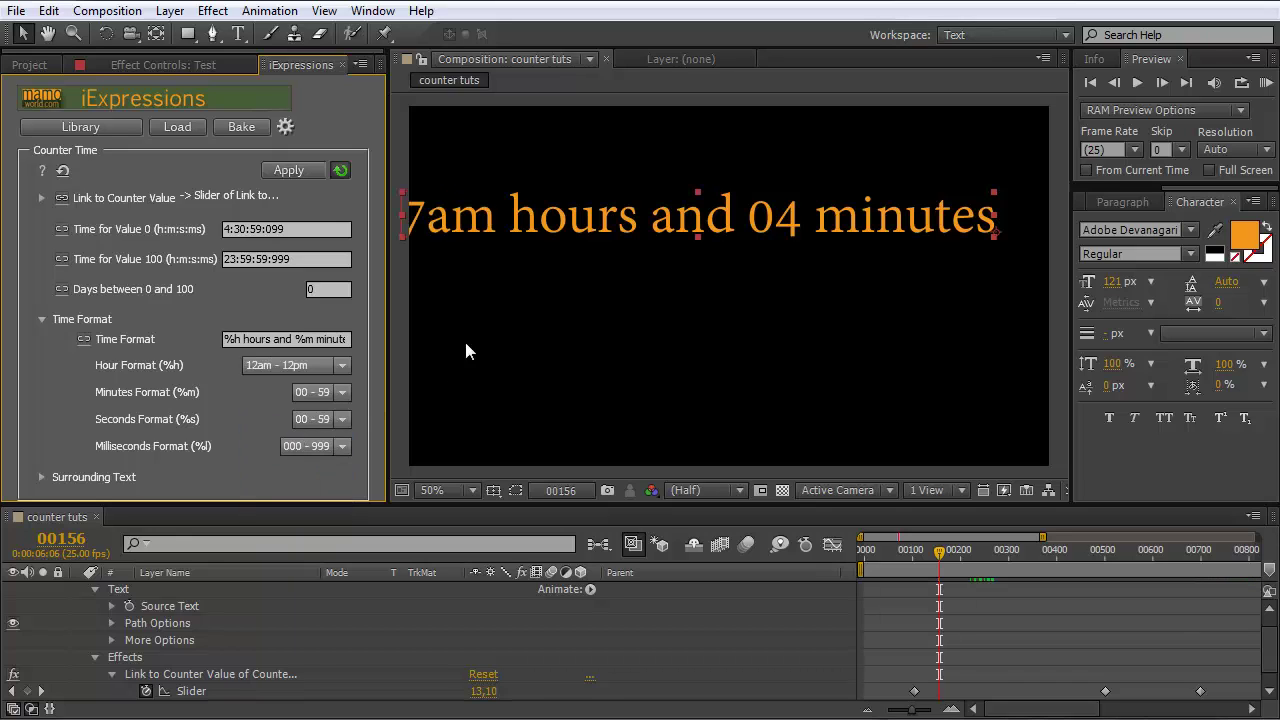
Step: Move the counter text right so the hour is fully inside the composition and scrub the timeline to frame 310
{"action": "left_click_drag", "start_coordinate": [431, 221], "coordinate": [503, 219]}
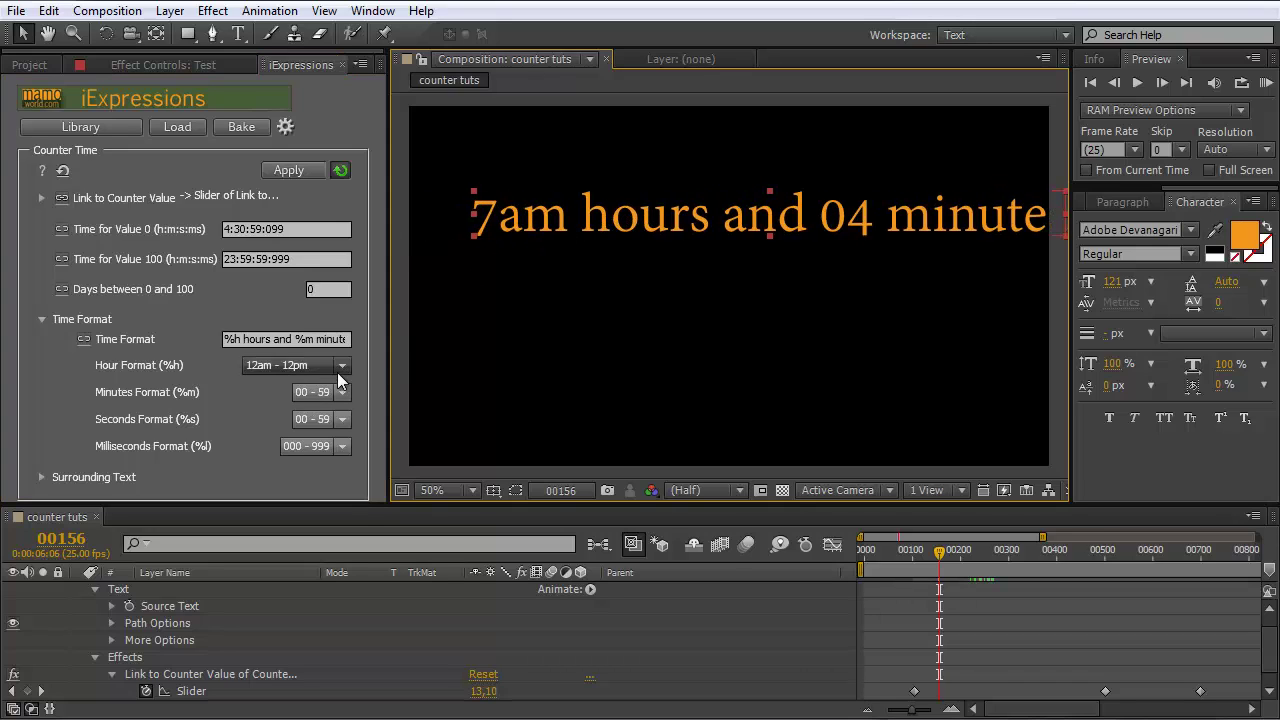
{"action": "left_click_drag", "start_coordinate": [953, 560], "coordinate": [1013, 559]}
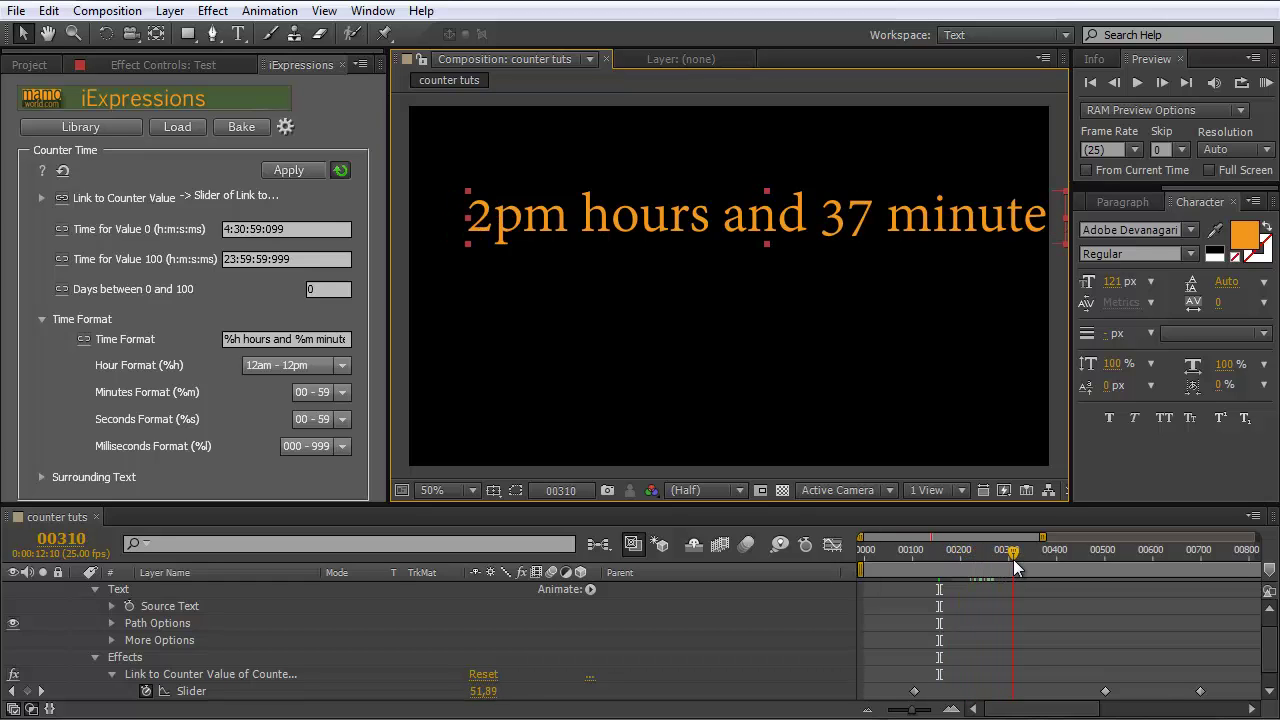
Step: Try the 0 - 23 Hour Format on the counter and return it to 12am - 12pm
{"action": "left_click", "coordinate": [344, 364]}
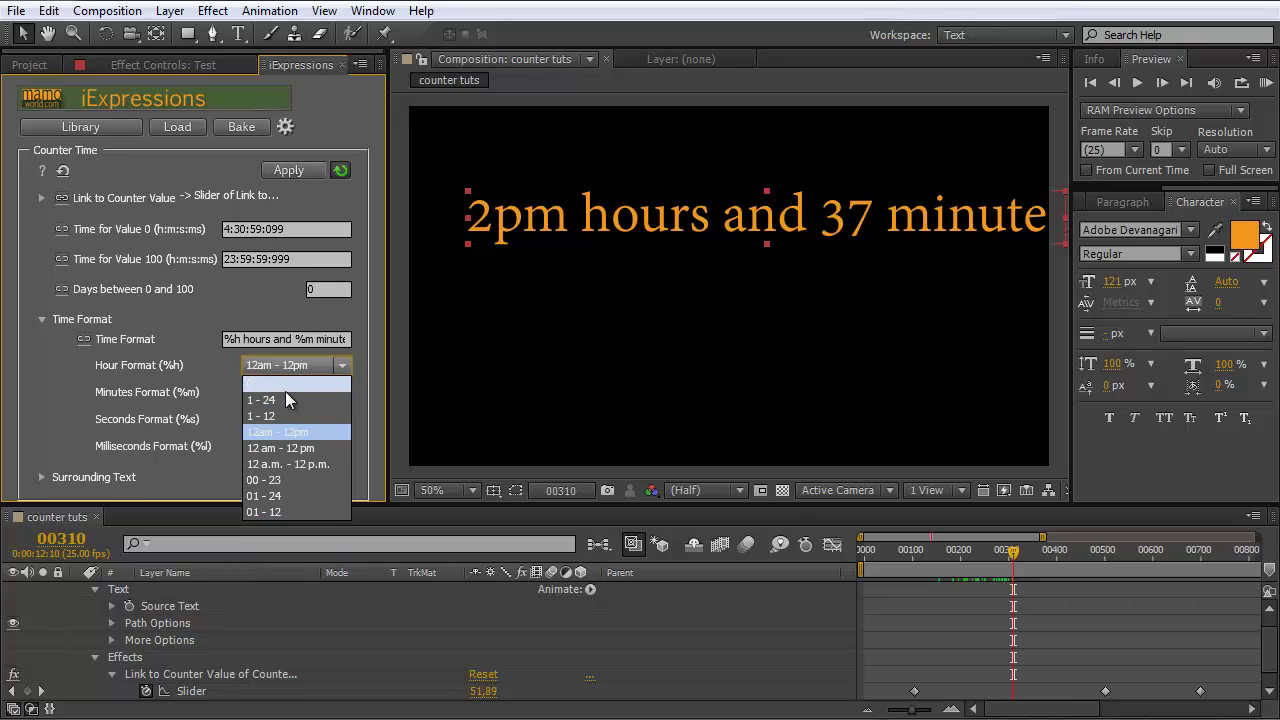
{"action": "left_click", "coordinate": [289, 384]}
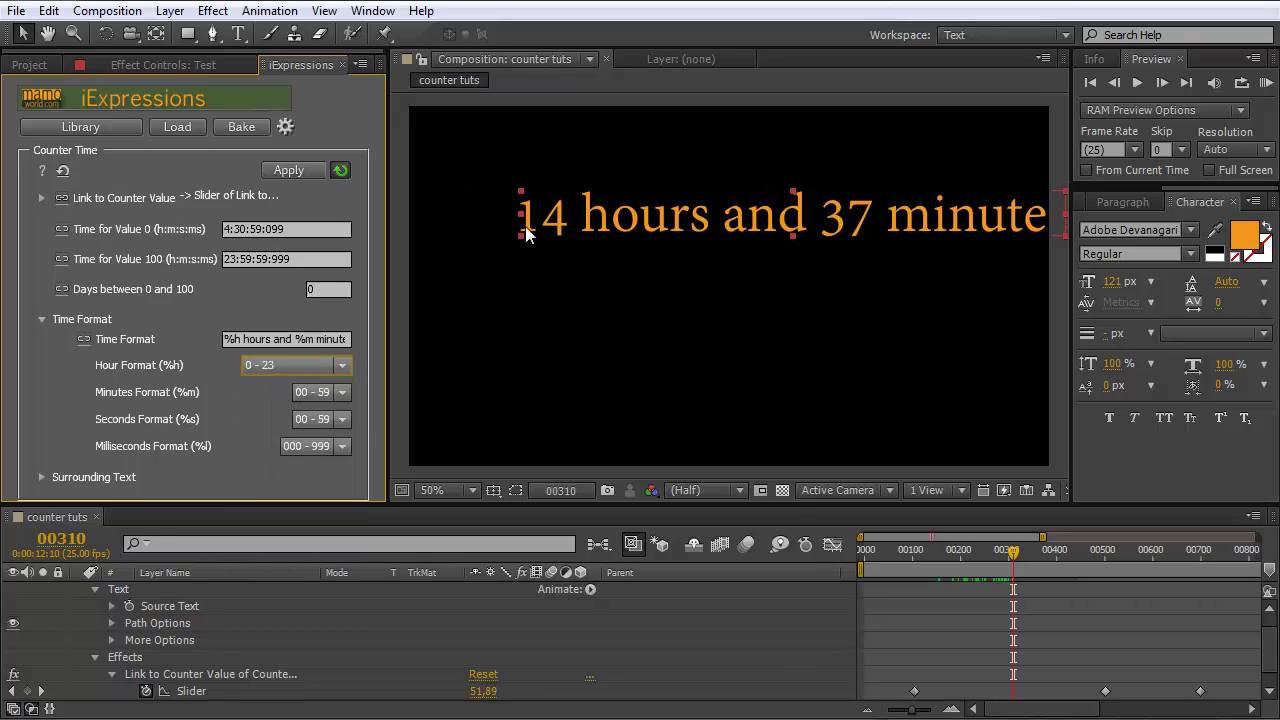
{"action": "left_click", "coordinate": [324, 370]}
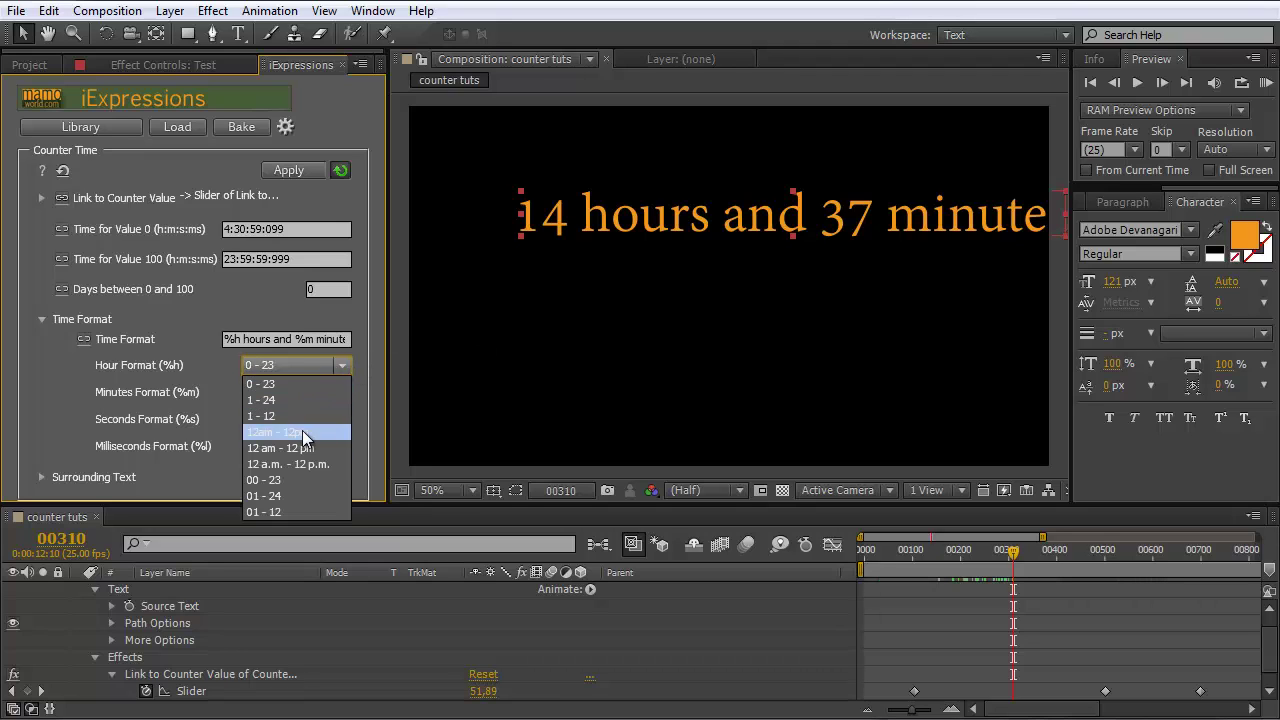
{"action": "left_click", "coordinate": [303, 433]}
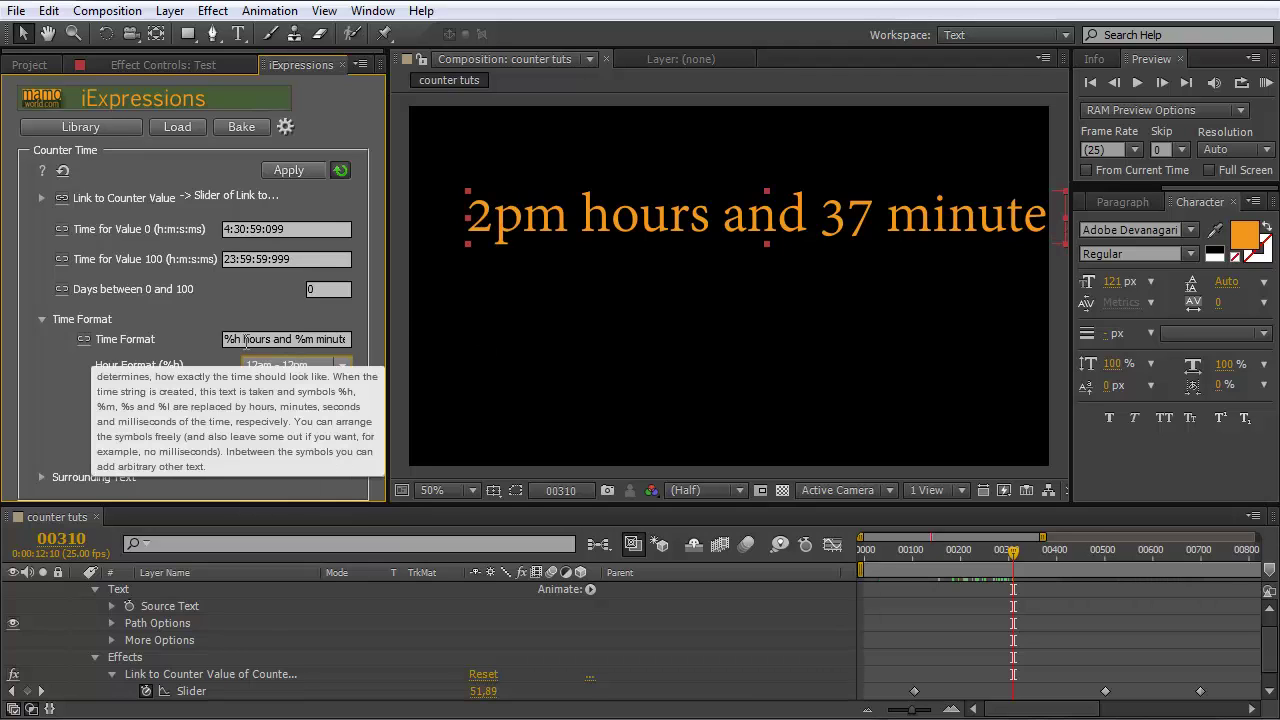
Step: Shorten the Time Format to %h so the counter shows only the hour
{"action": "left_click", "coordinate": [247, 340]}
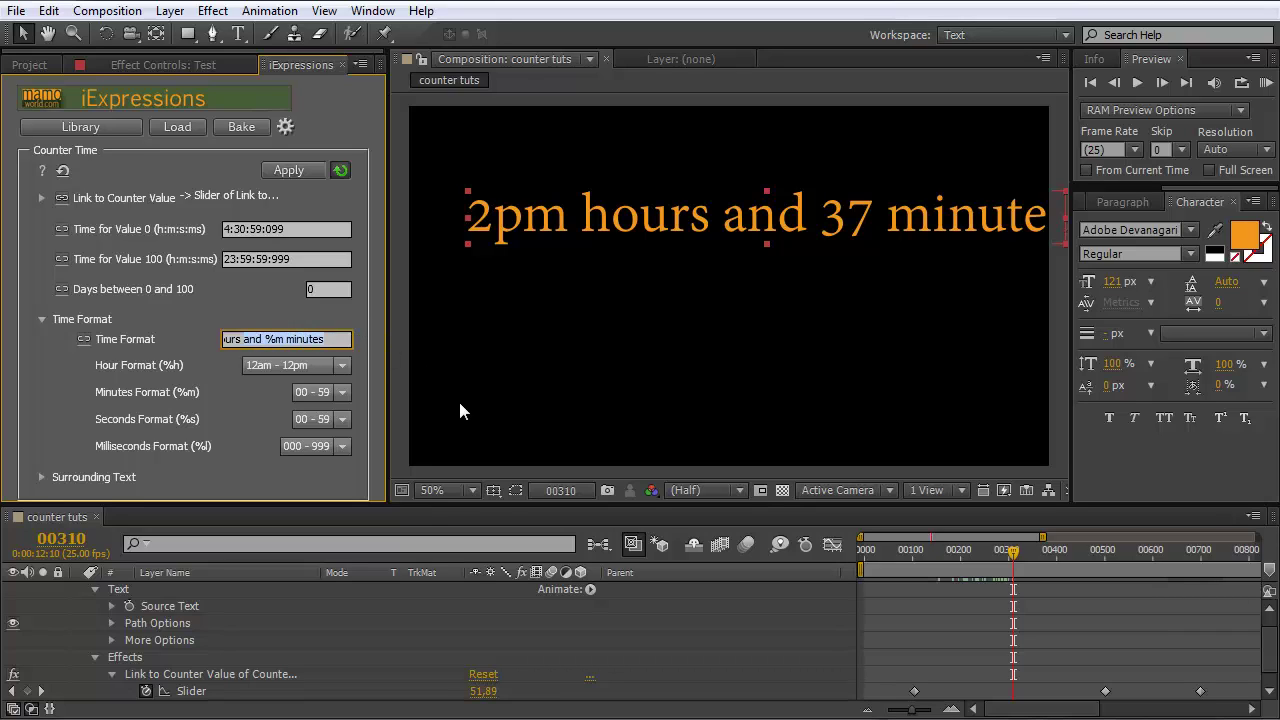
{"action": "key", "text": "BackSpace"}
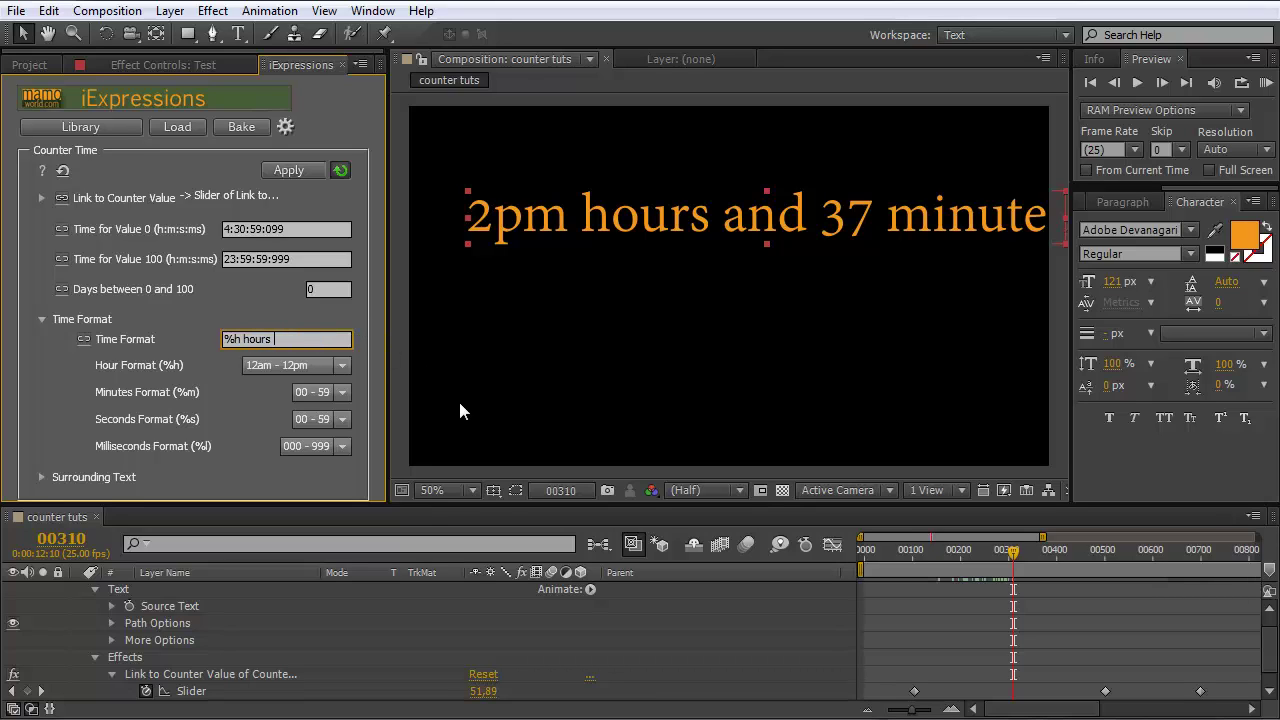
{"action": "key", "text": "BackSpace"}
{"action": "key", "text": "BackSpace"}
{"action": "key", "text": "BackSpace"}
{"action": "key", "text": "BackSpace"}
{"action": "key", "text": "BackSpace"}
Step: Move the hour text left towards the middle of the composition and preview it at frames 237 and 366
{"action": "left_click", "coordinate": [978, 556]}
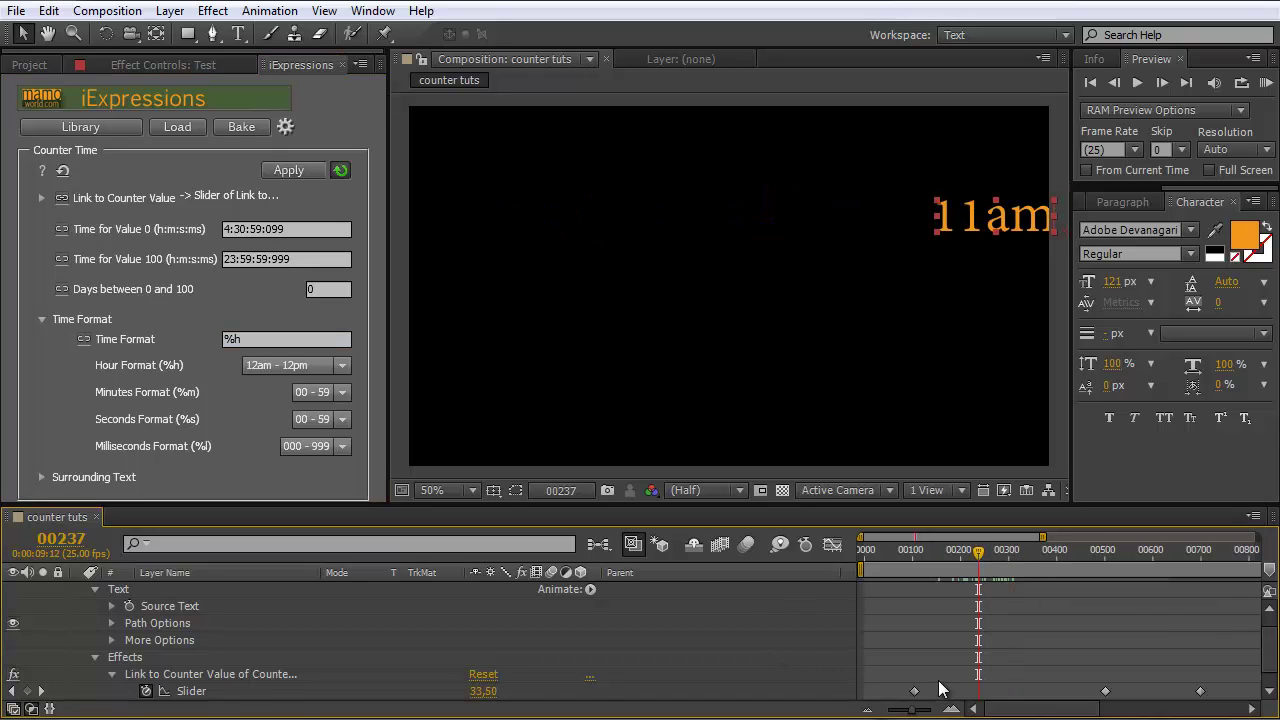
{"action": "left_click_drag", "start_coordinate": [976, 218], "coordinate": [709, 223]}
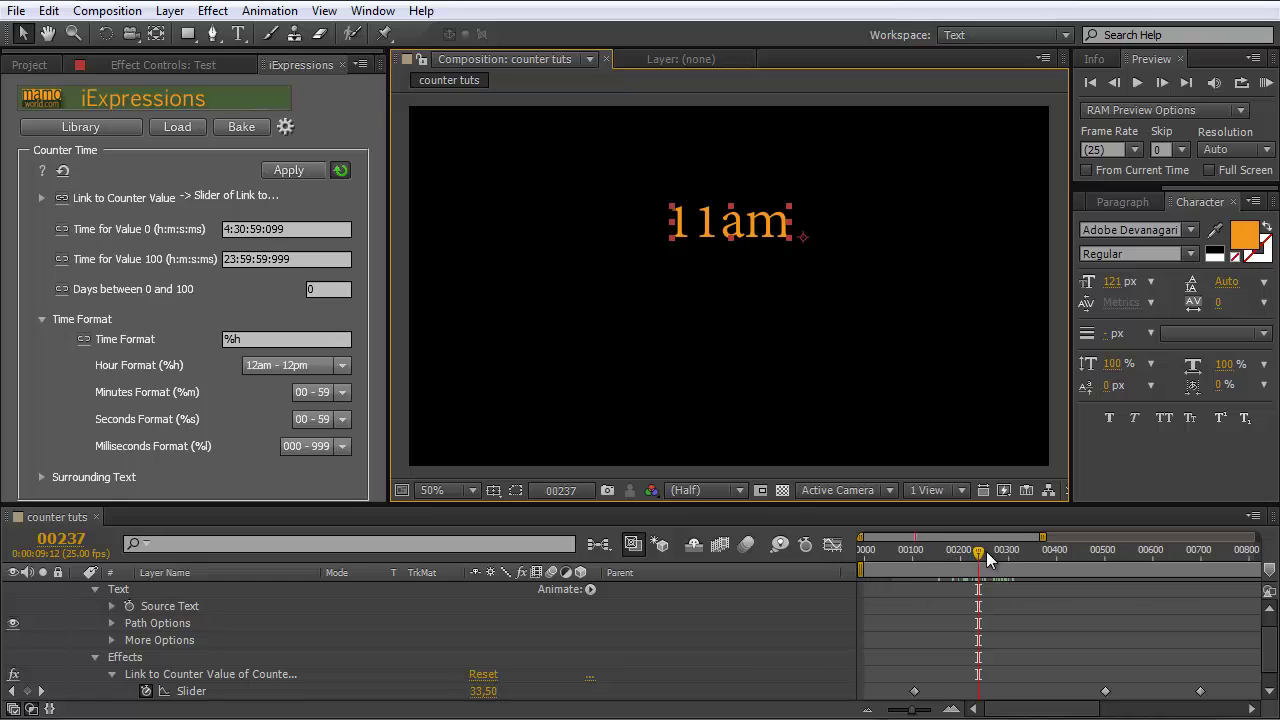
{"action": "left_click_drag", "start_coordinate": [986, 551], "coordinate": [1040, 549]}
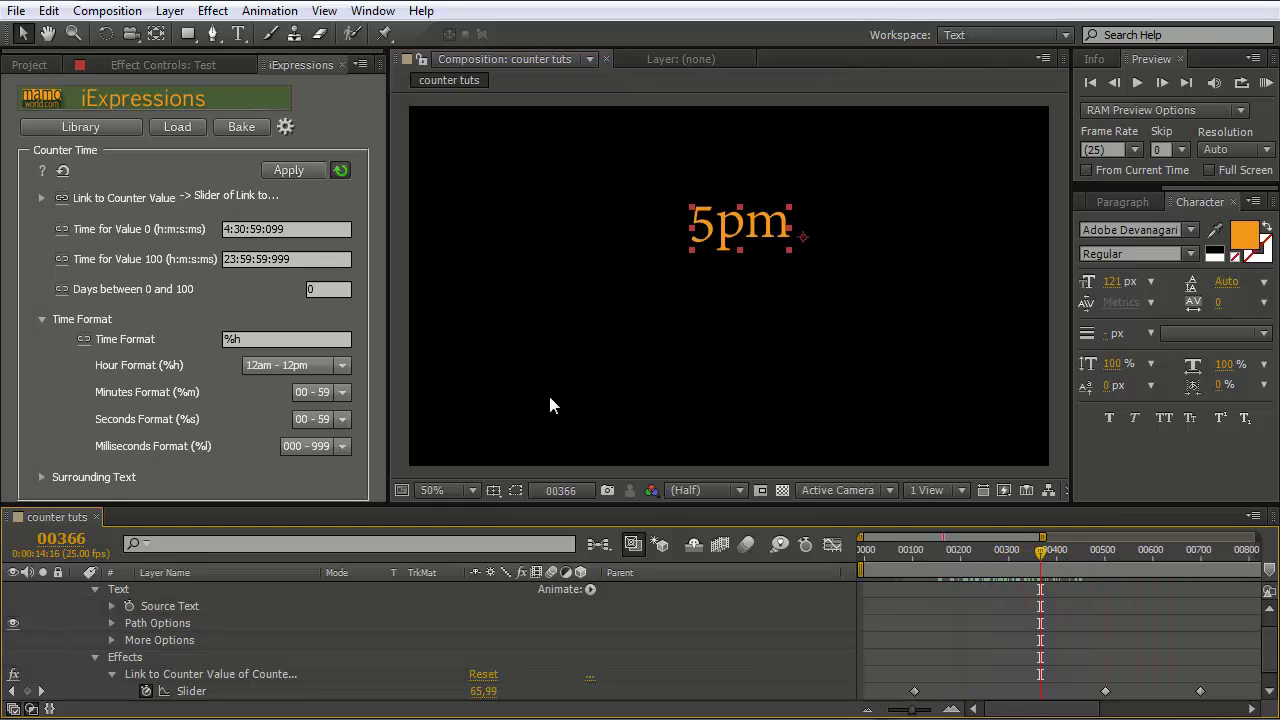
Step: Compare the 12 a.m. - 12 p.m. and 12 am - 12 pm Hour Formats and return to 12am - 12pm
{"action": "left_click", "coordinate": [347, 362]}
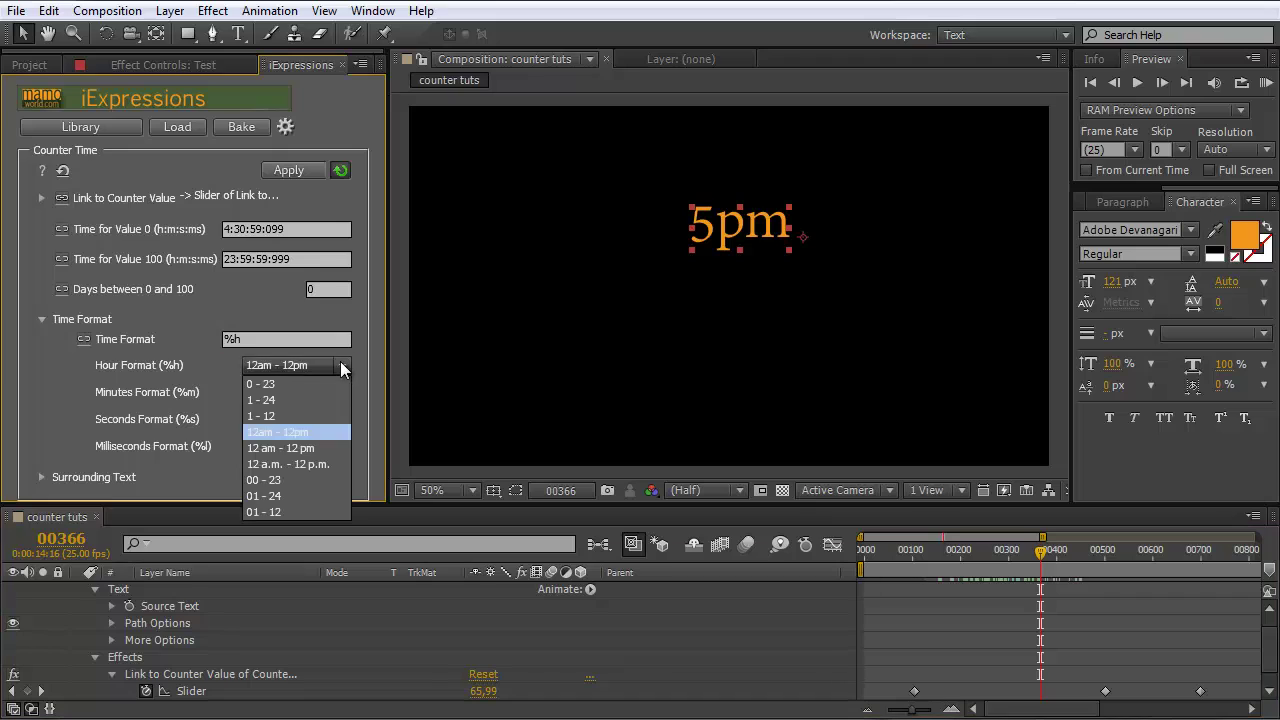
{"action": "left_click", "coordinate": [293, 465]}
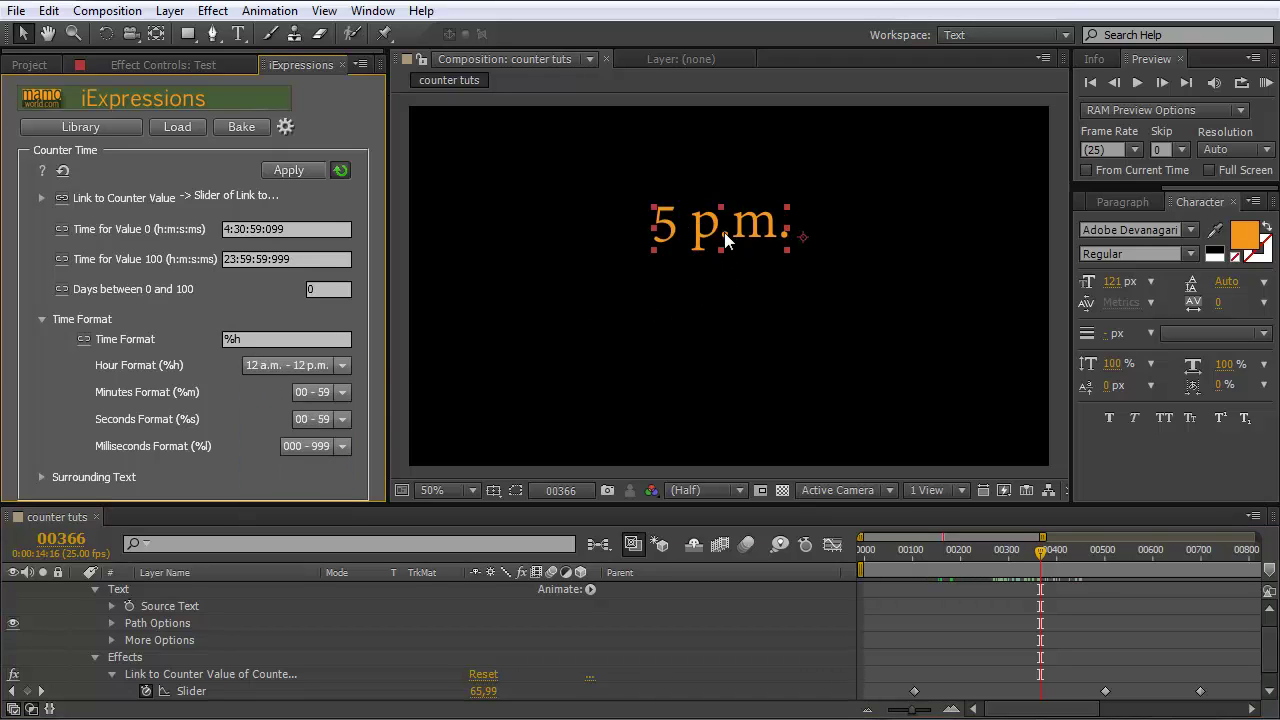
{"action": "left_click", "coordinate": [300, 366]}
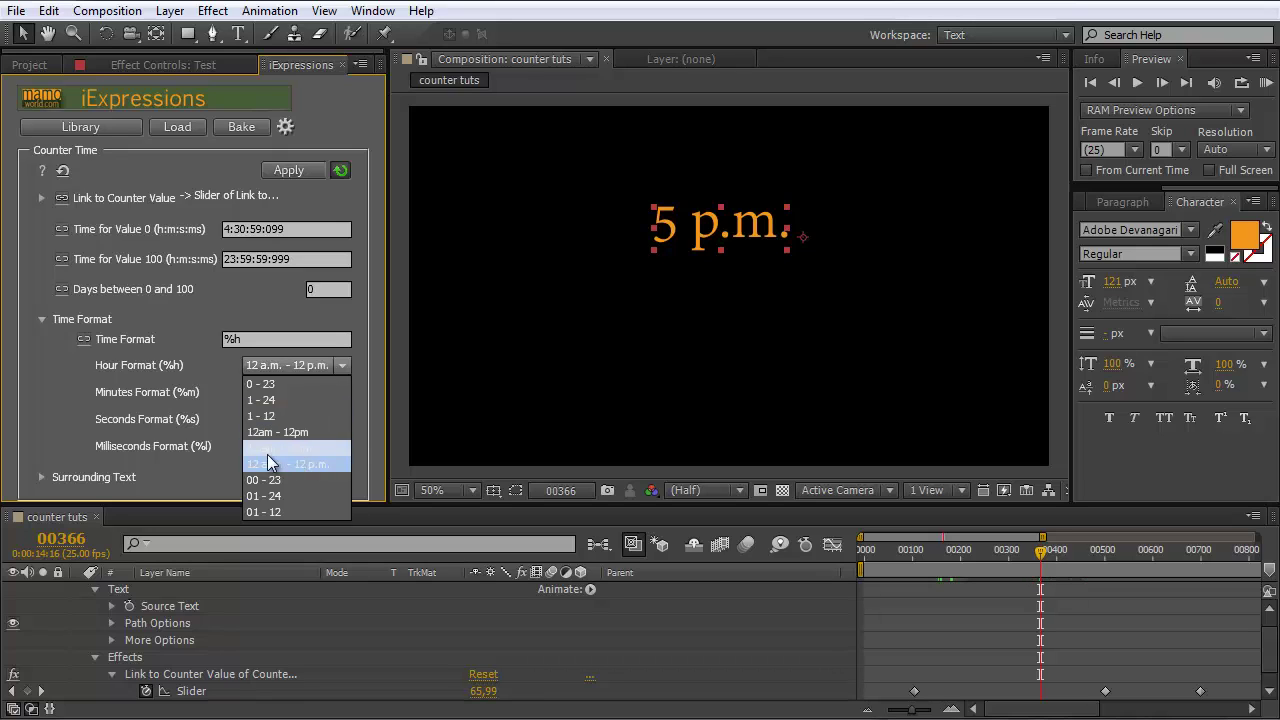
{"action": "left_click", "coordinate": [267, 452]}
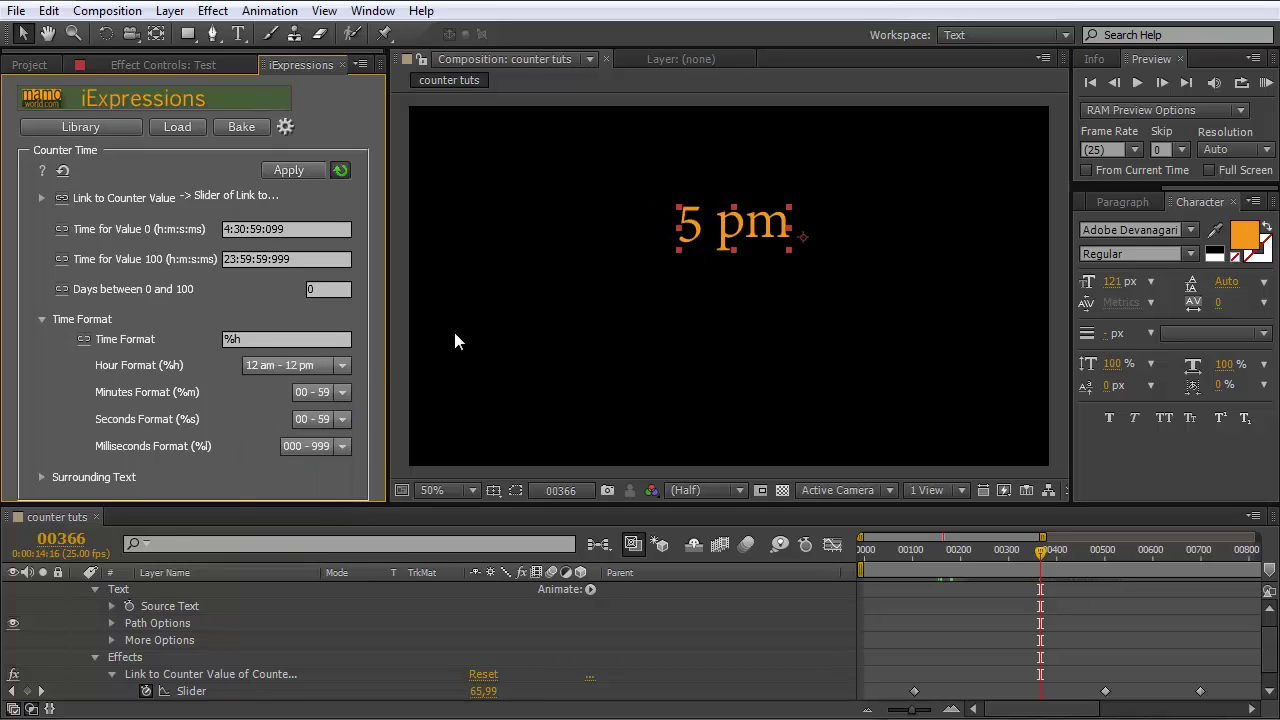
{"action": "left_click", "coordinate": [343, 365]}
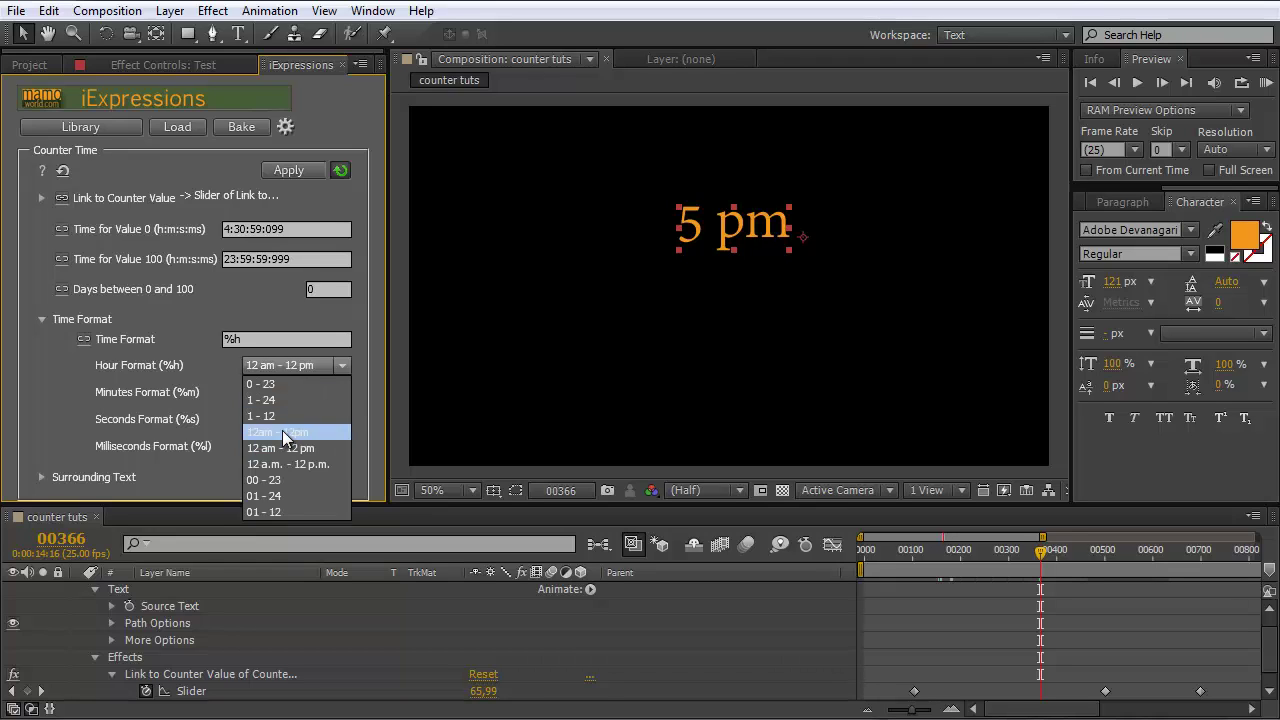
{"action": "left_click", "coordinate": [282, 431]}
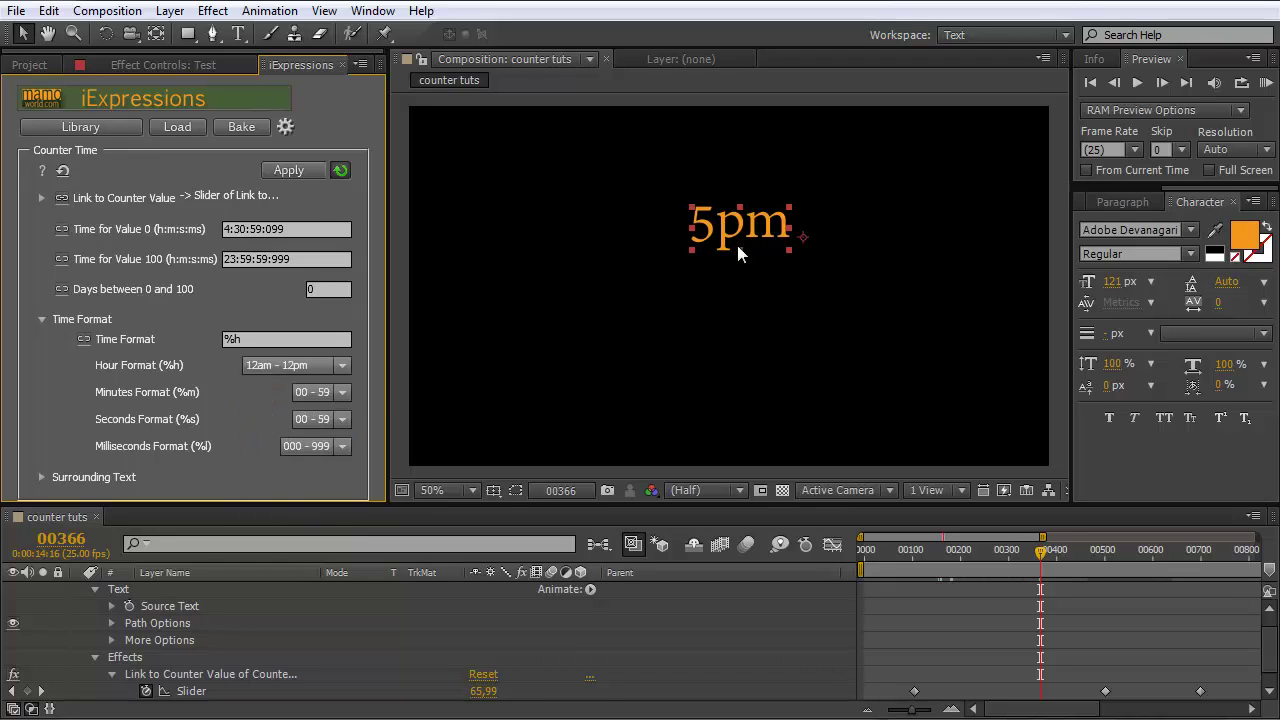
Step: Set the Hour Format to 00 - 23
{"action": "left_click", "coordinate": [329, 366]}
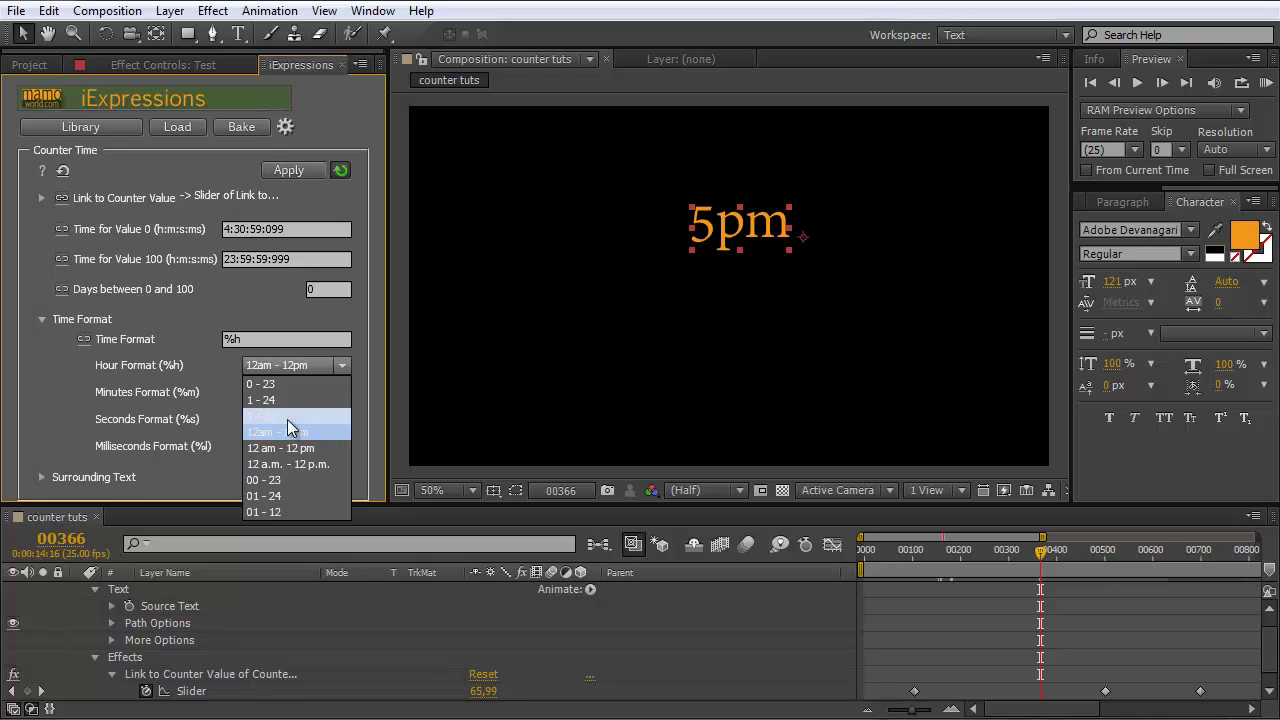
{"action": "left_click", "coordinate": [354, 361]}
{"action": "left_click", "coordinate": [341, 366]}
{"action": "left_click", "coordinate": [286, 481]}
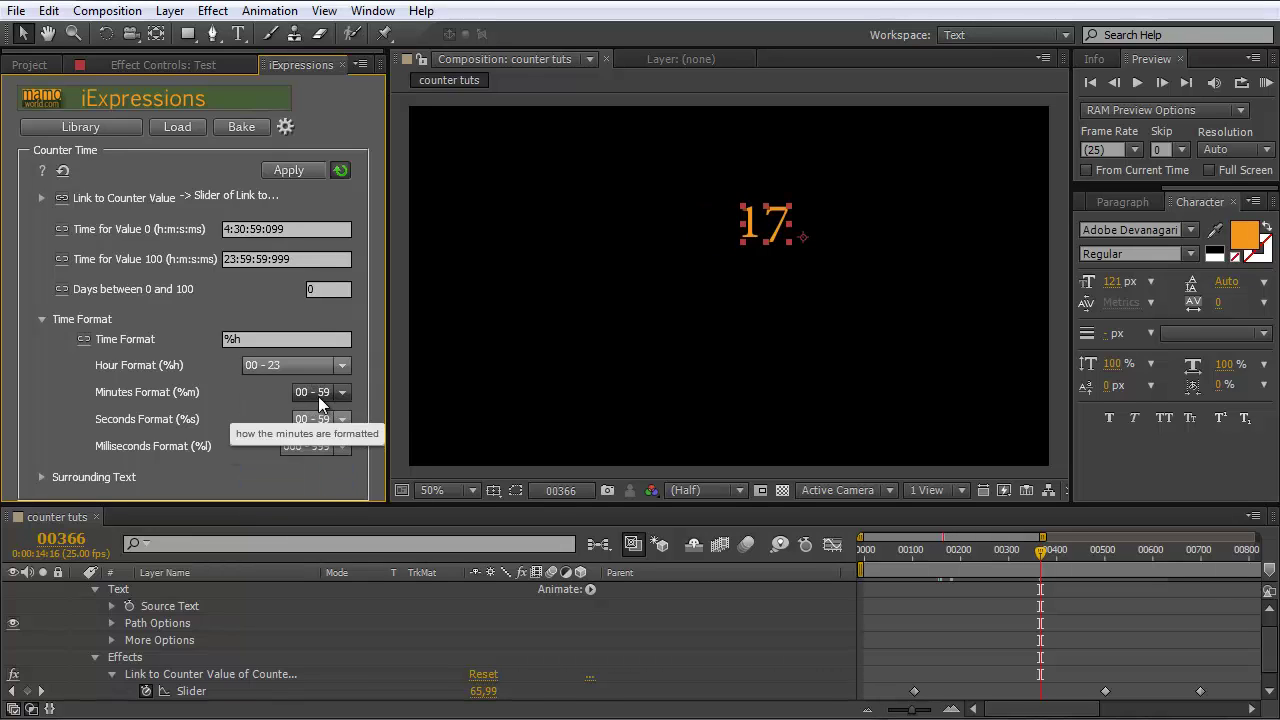
Step: Extend the Time Format to "%h :%m:%s:%l" and shift the counter text slightly right in the composition
{"action": "left_click", "coordinate": [300, 339]}
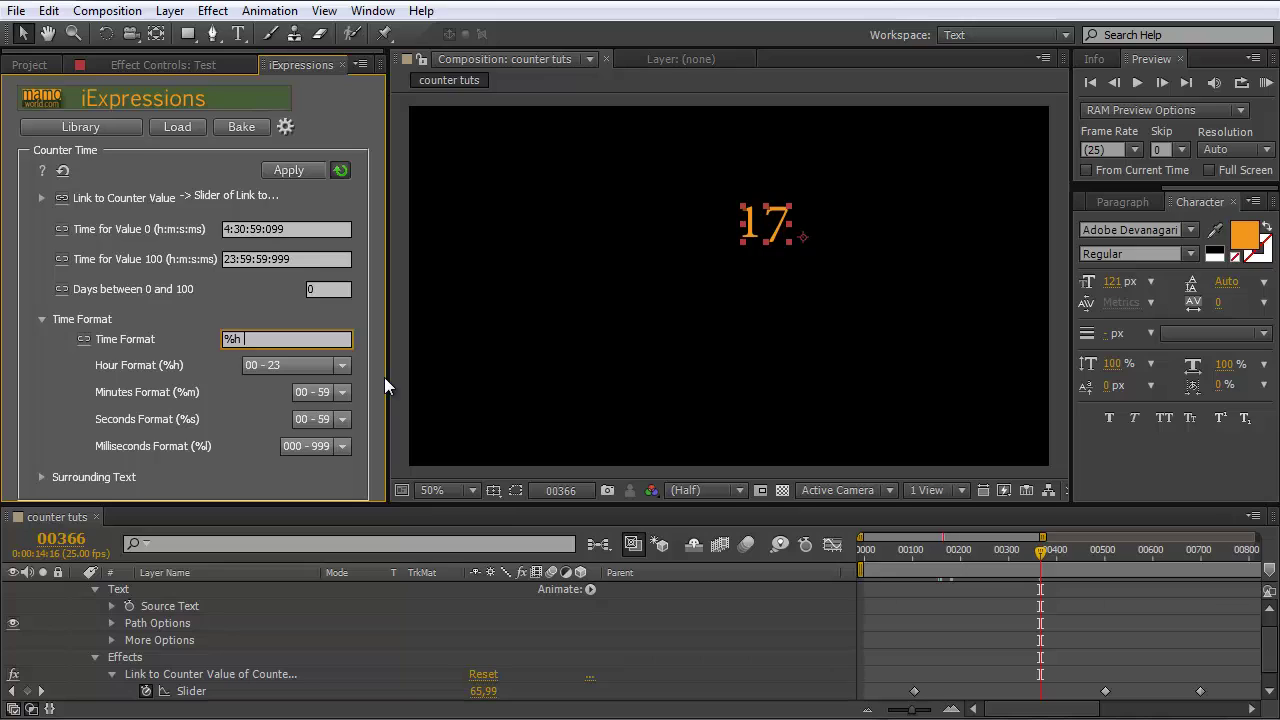
{"action": "type", "text": ":%m:%s:%l"}
{"action": "key", "text": "shift+Tab"}
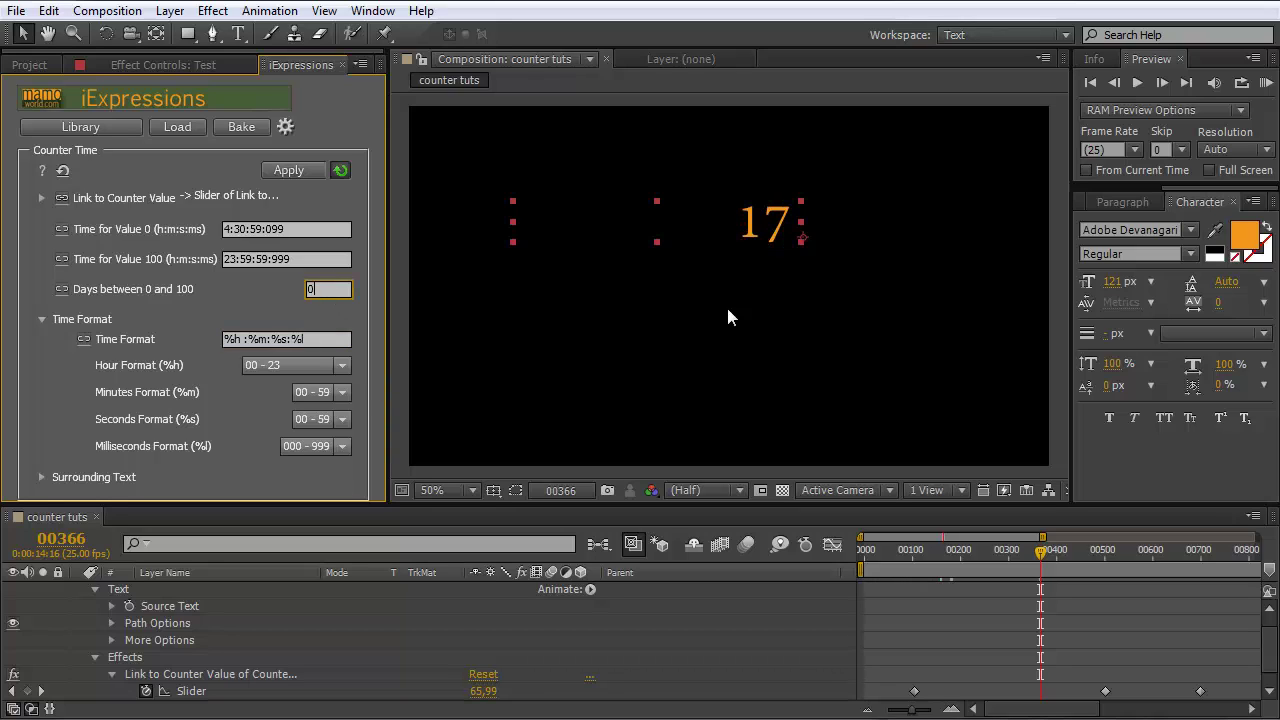
{"action": "left_click", "coordinate": [704, 218]}
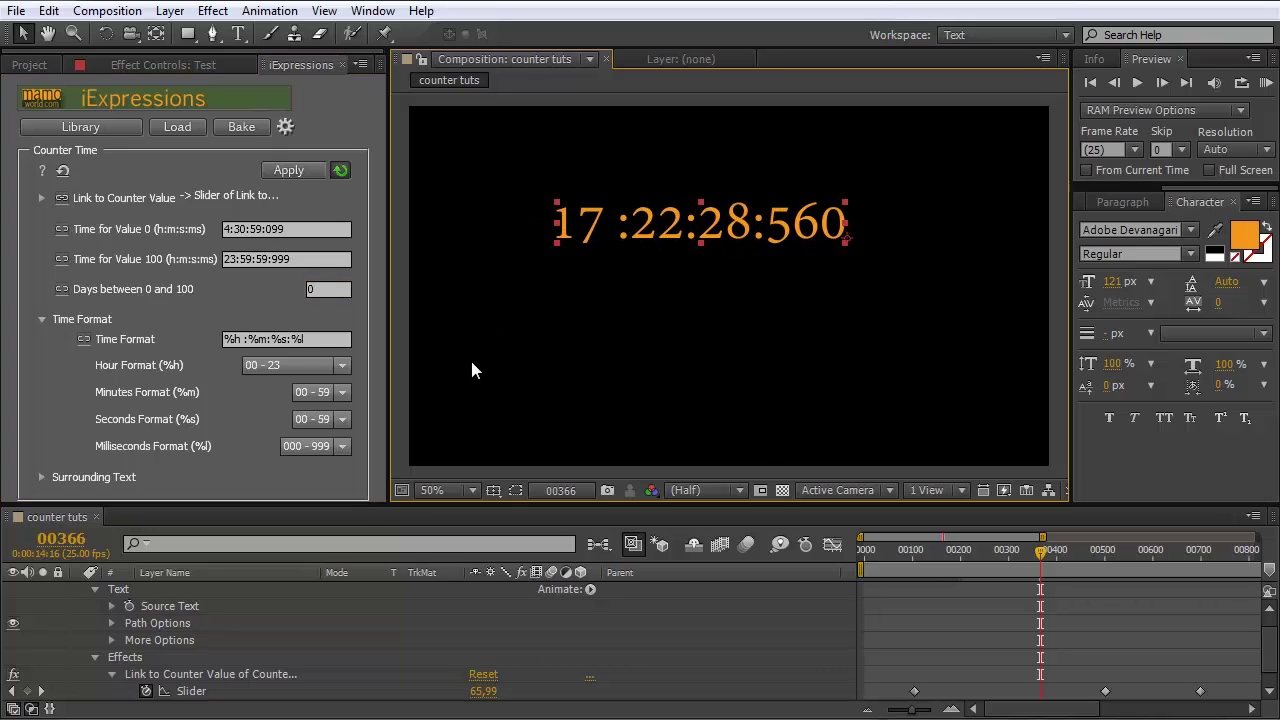
Step: Remove the space after the hour symbol so the Time Format reads %h:%m:%s:%l
{"action": "left_click", "coordinate": [368, 361]}
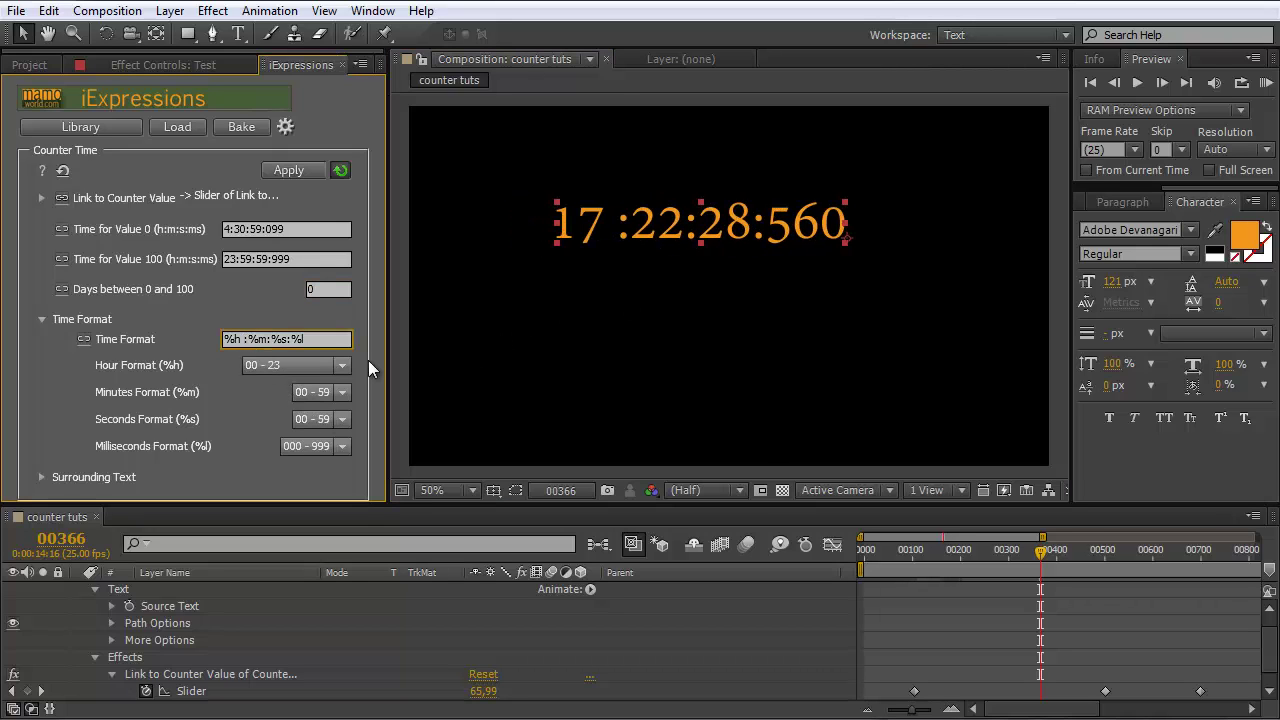
{"action": "key", "text": "BackSpace"}
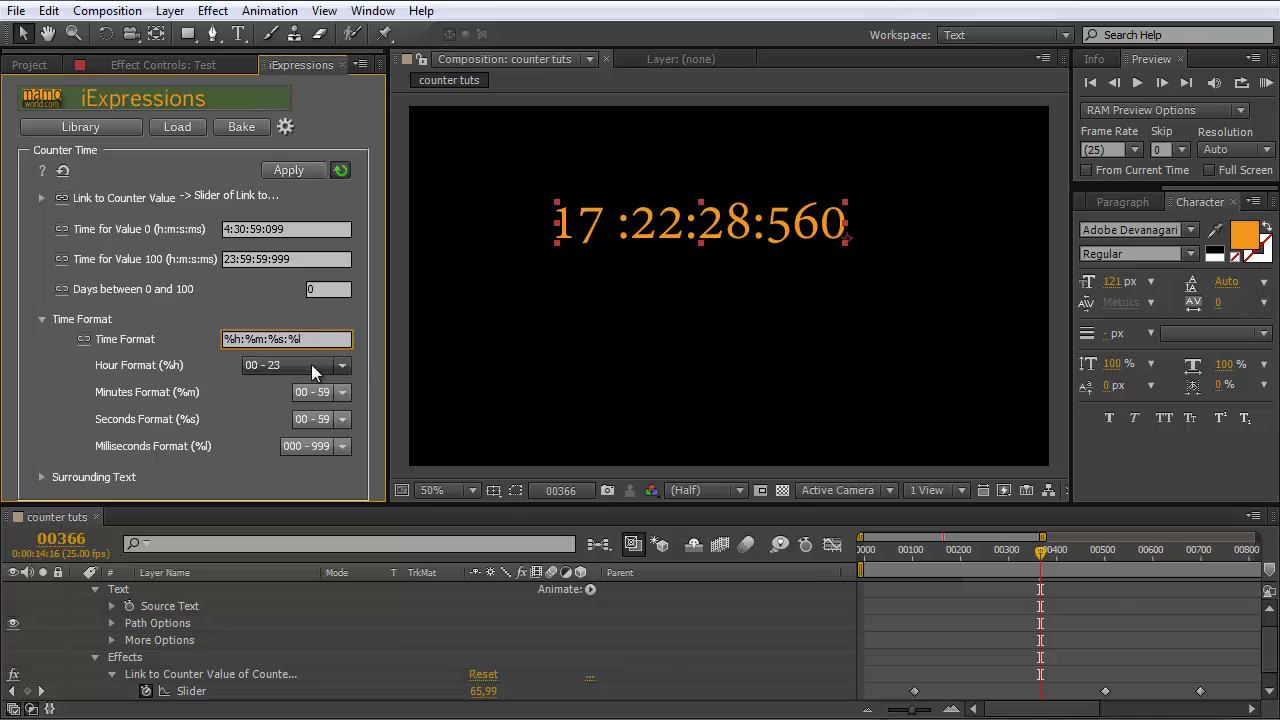
{"action": "left_click", "coordinate": [333, 291]}
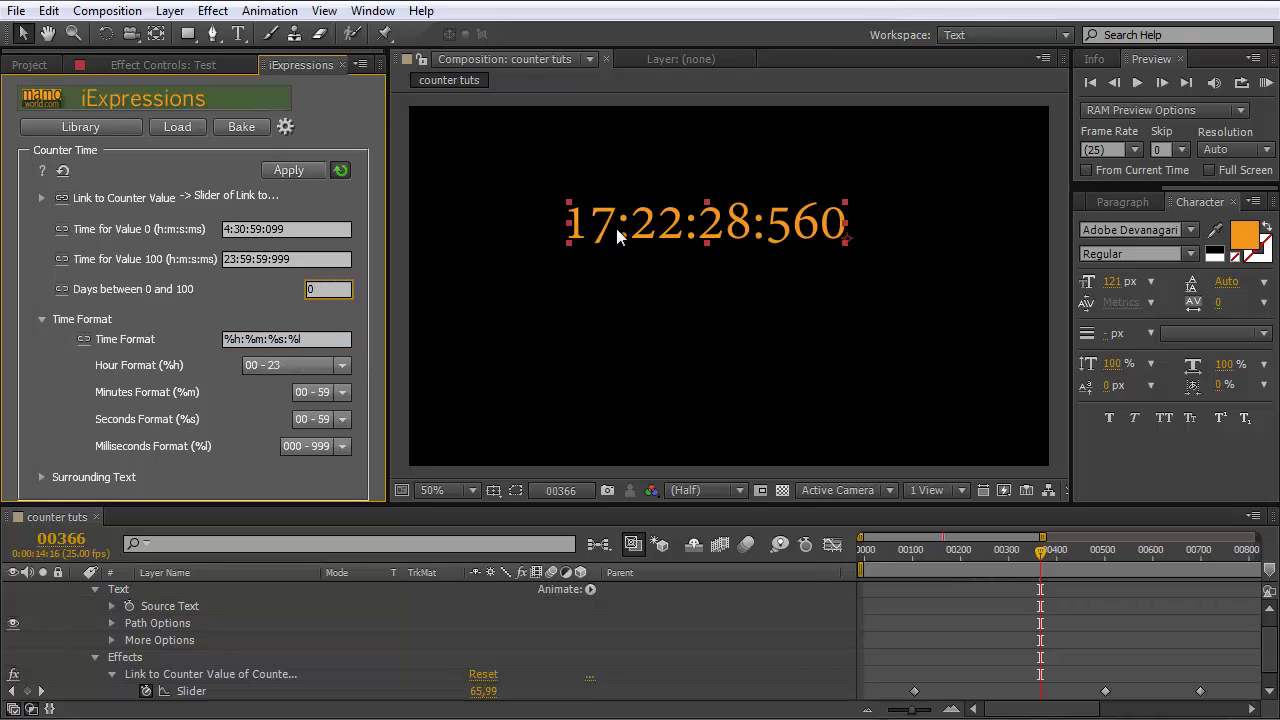
Step: Try the 0 - 59 Minutes Format with the timeline at frame 339 and set it back to 00 - 59
{"action": "left_click", "coordinate": [337, 394]}
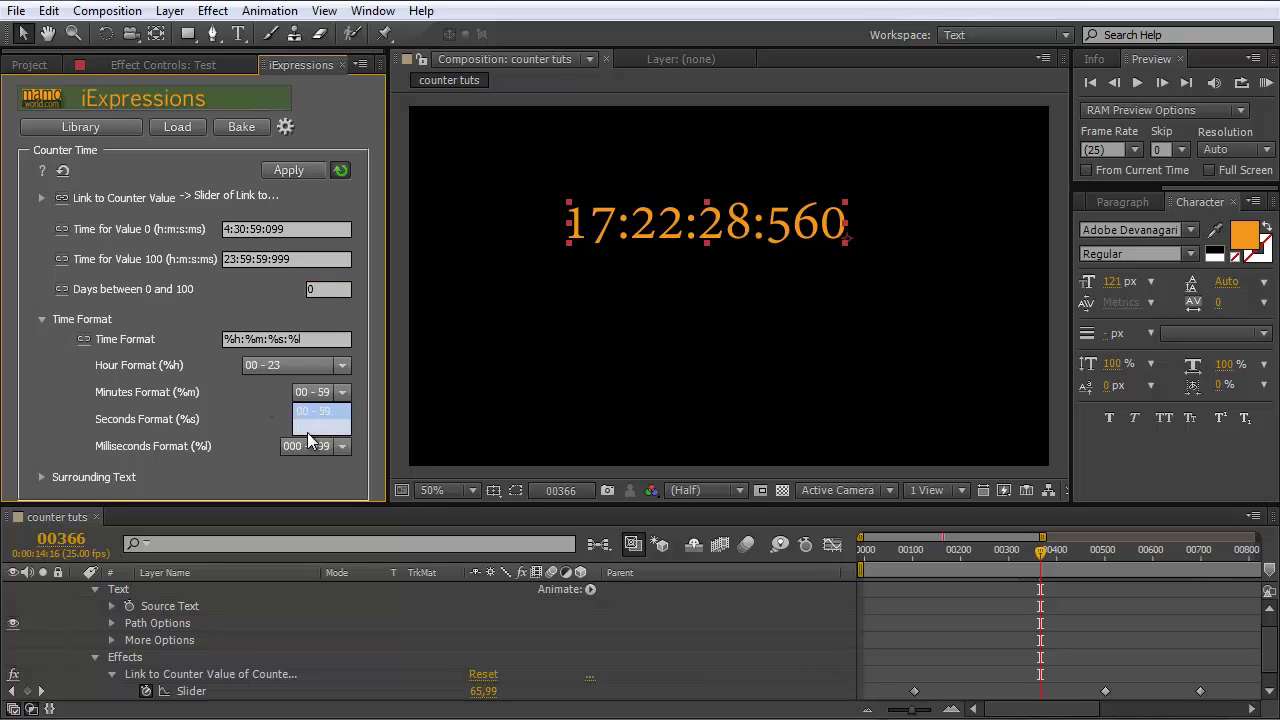
{"action": "left_click", "coordinate": [318, 426]}
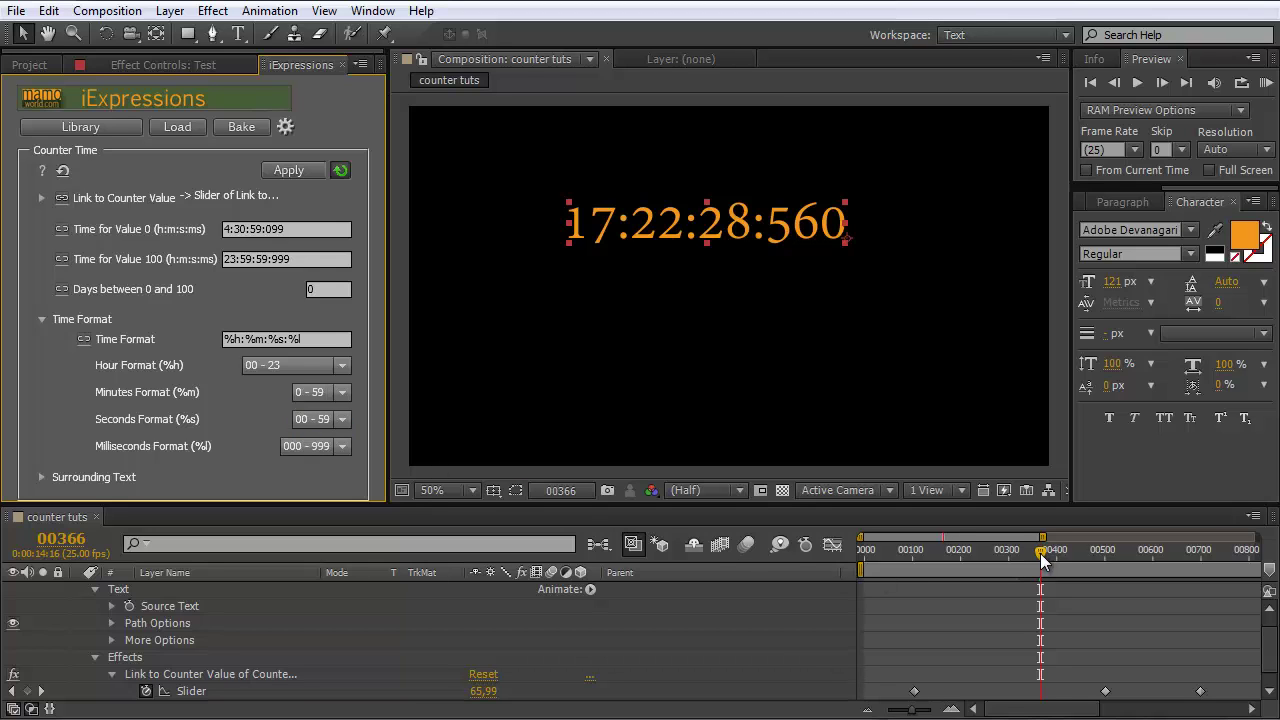
{"action": "left_click_drag", "start_coordinate": [1041, 553], "coordinate": [1027, 553]}
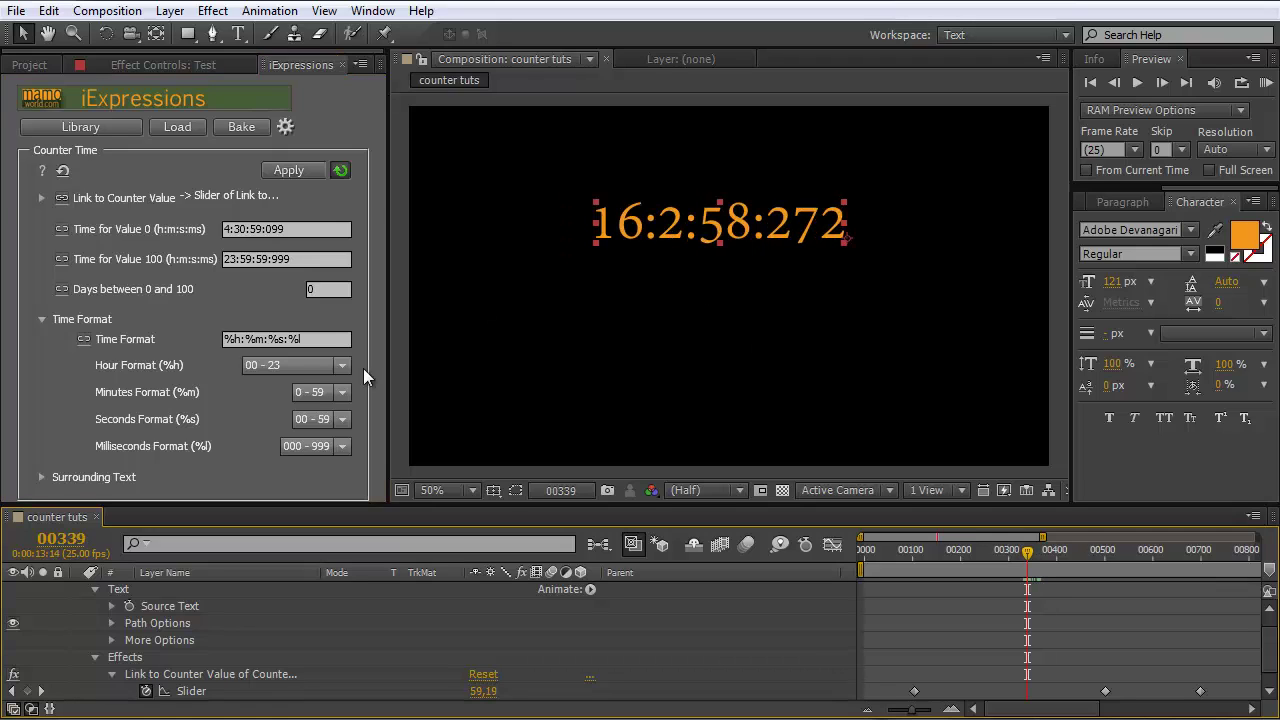
{"action": "left_click", "coordinate": [342, 393]}
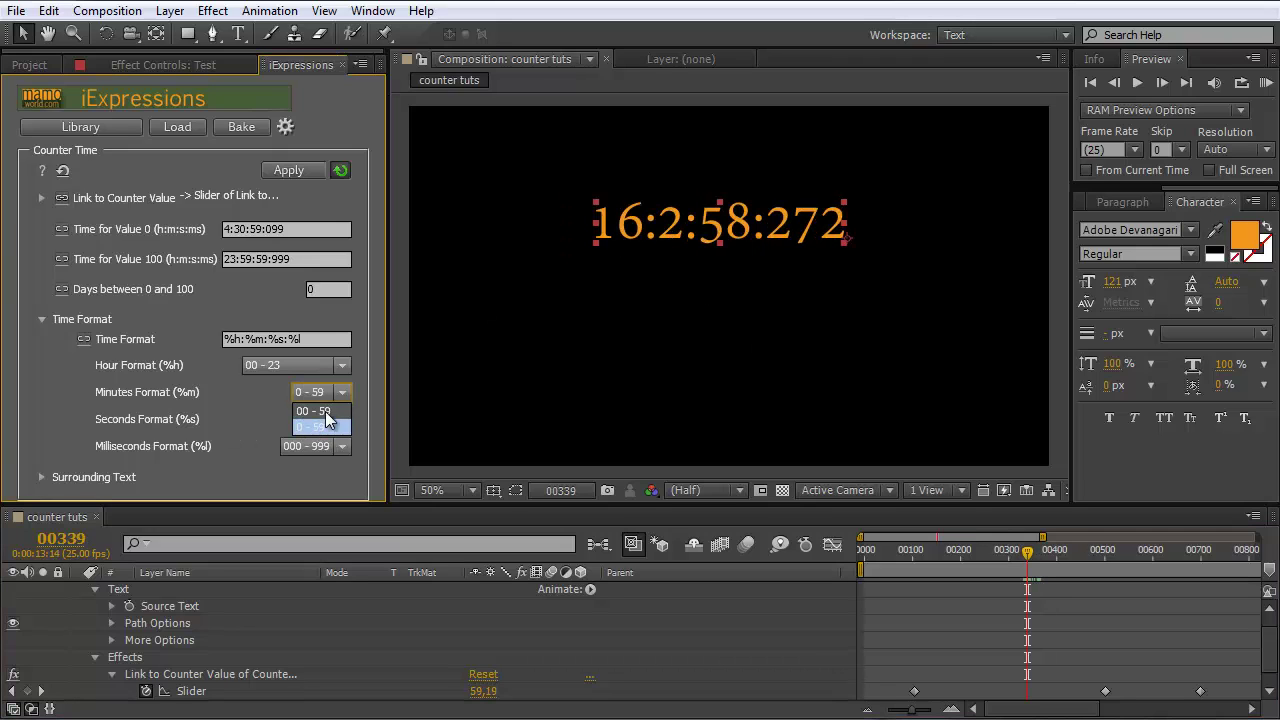
{"action": "left_click", "coordinate": [318, 411]}
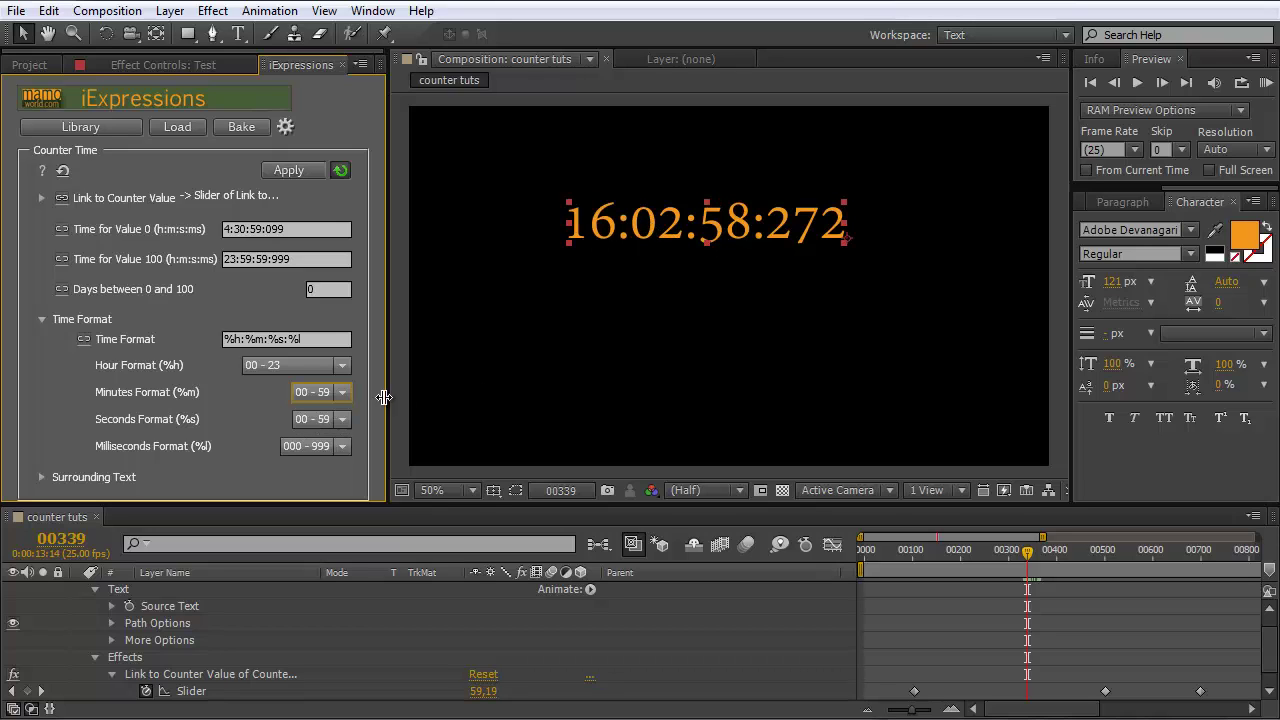
Step: Check the available Seconds and Milliseconds Format options, keeping 00 - 59 and 000 - 999
{"action": "left_click", "coordinate": [346, 419]}
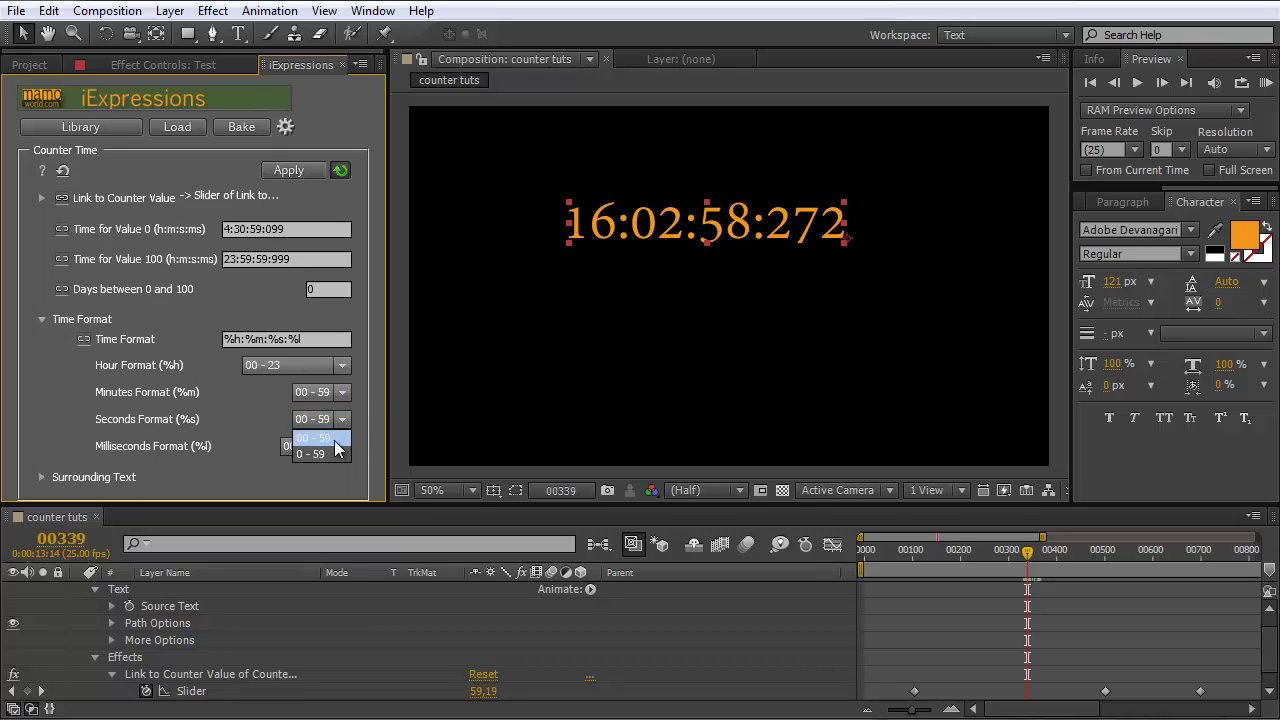
{"action": "left_click", "coordinate": [366, 415]}
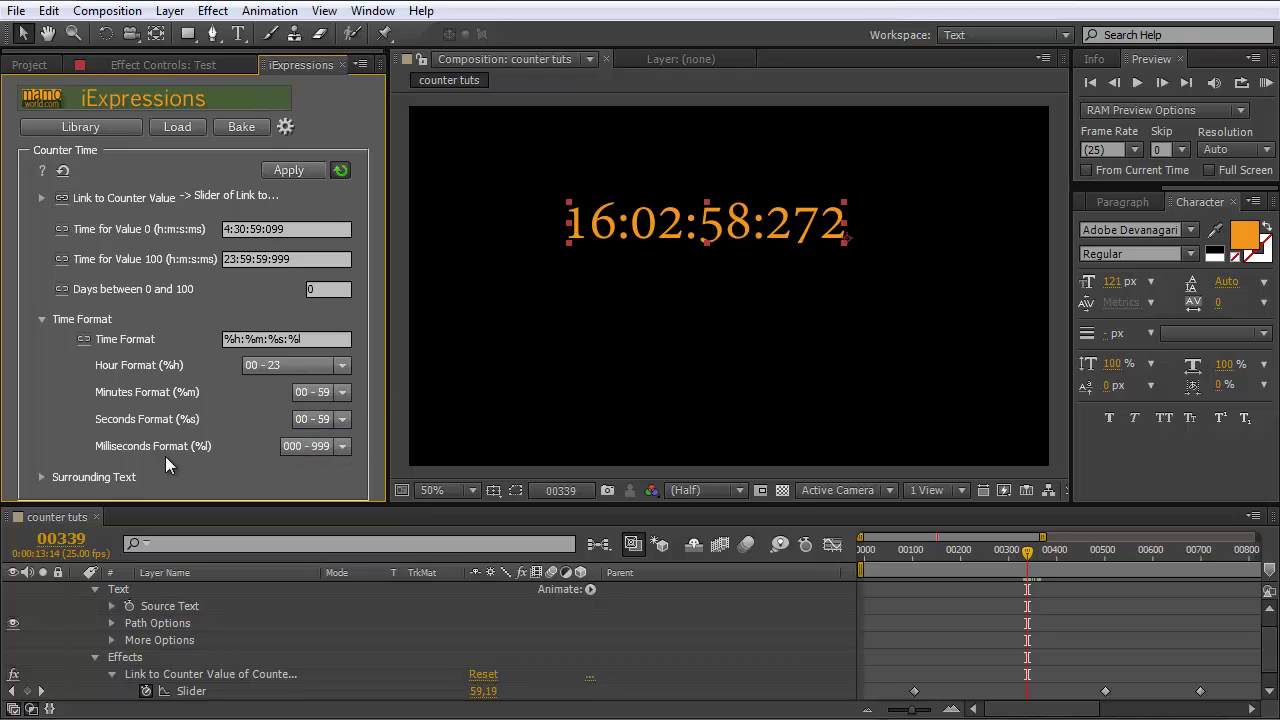
{"action": "left_click", "coordinate": [341, 452]}
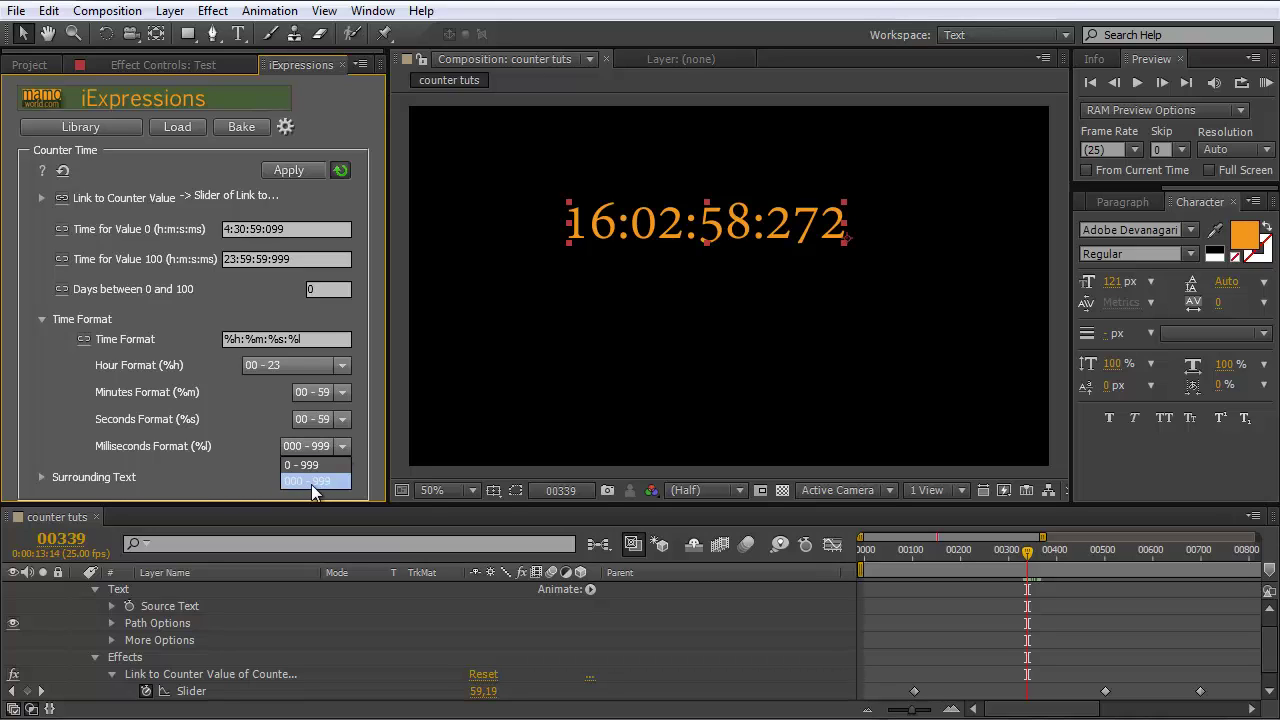
{"action": "left_click", "coordinate": [291, 482]}
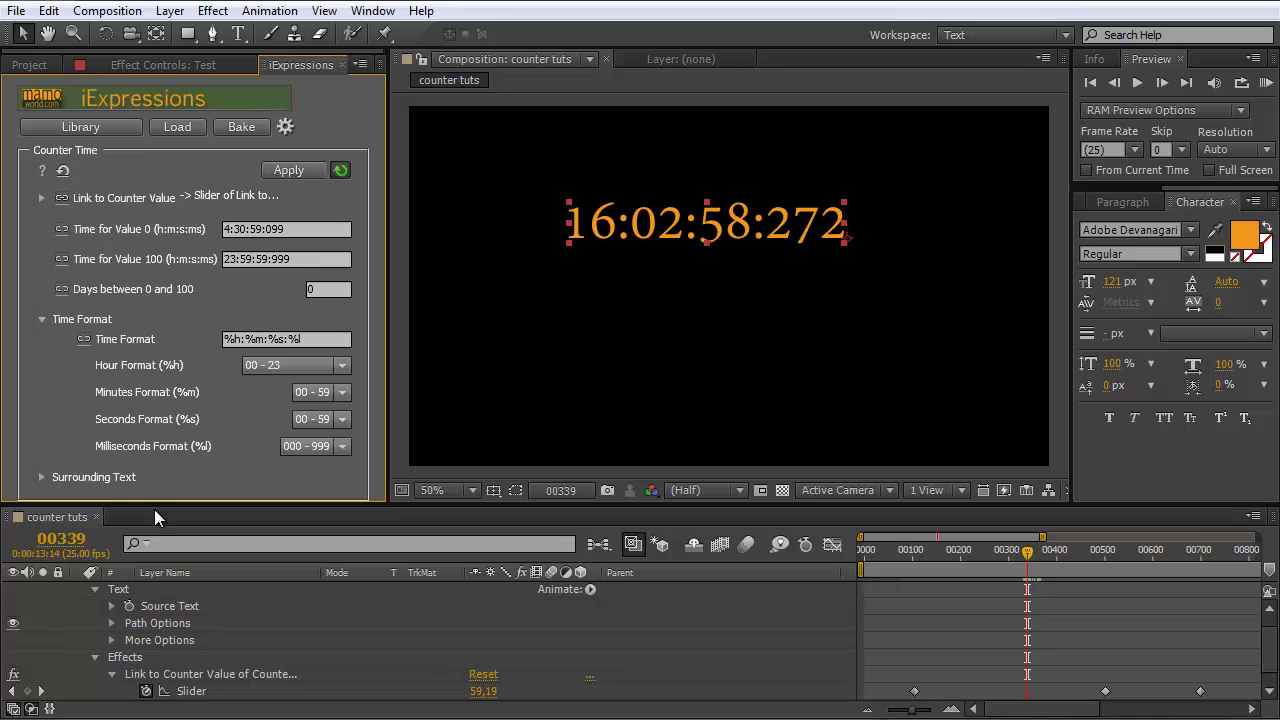
Step: Set the Surrounding Text's Text Before to "time: " and shift the counter text right in the composition
{"action": "left_click_drag", "start_coordinate": [155, 508], "coordinate": [163, 537]}
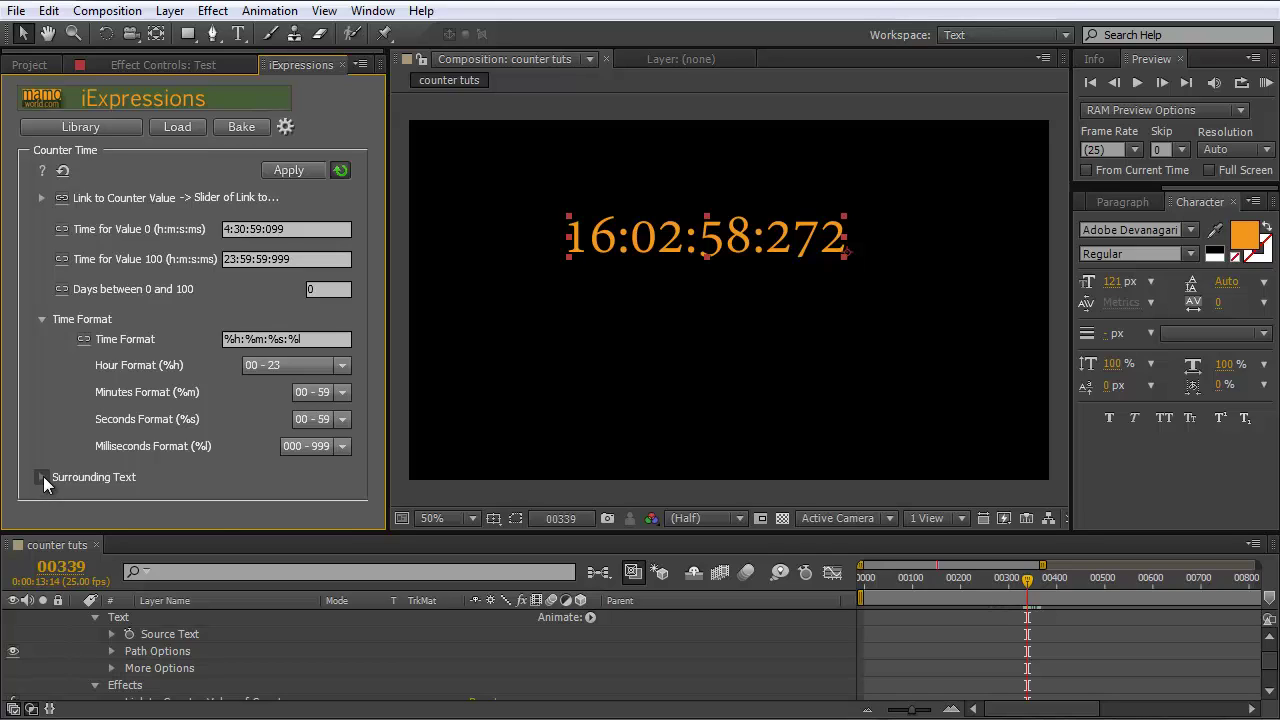
{"action": "left_click", "coordinate": [43, 476]}
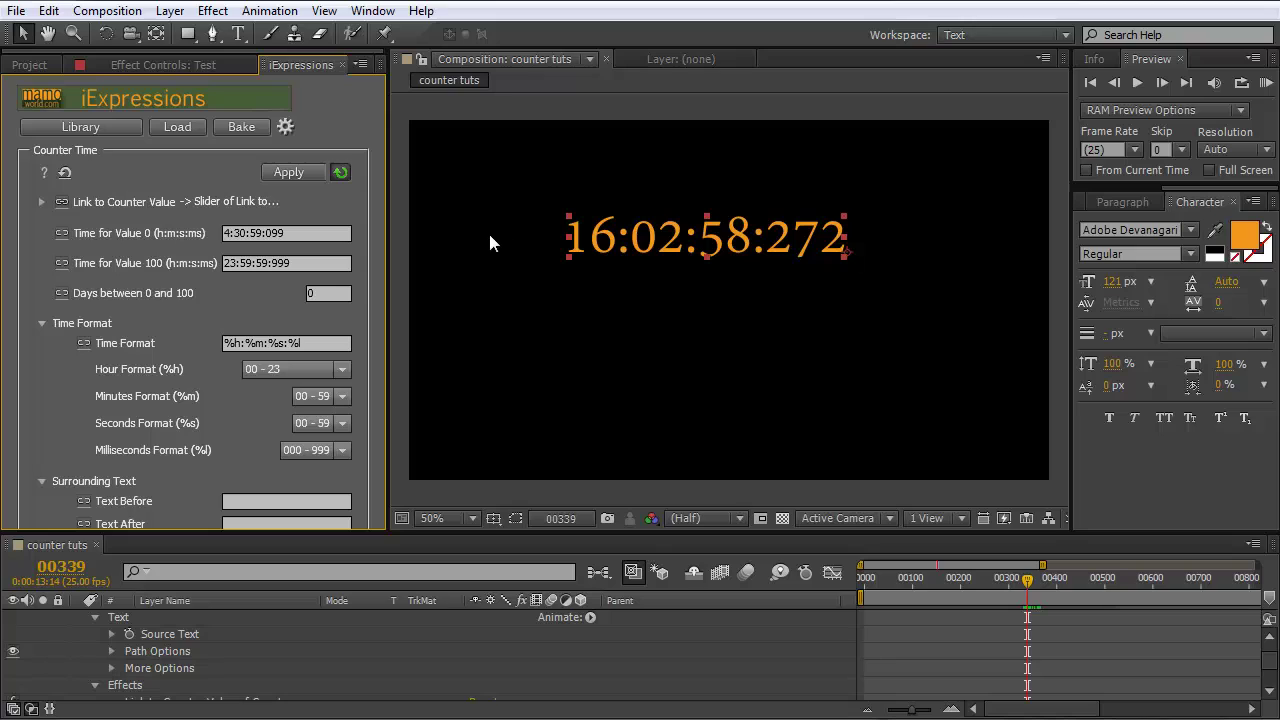
{"action": "left_click", "coordinate": [272, 502]}
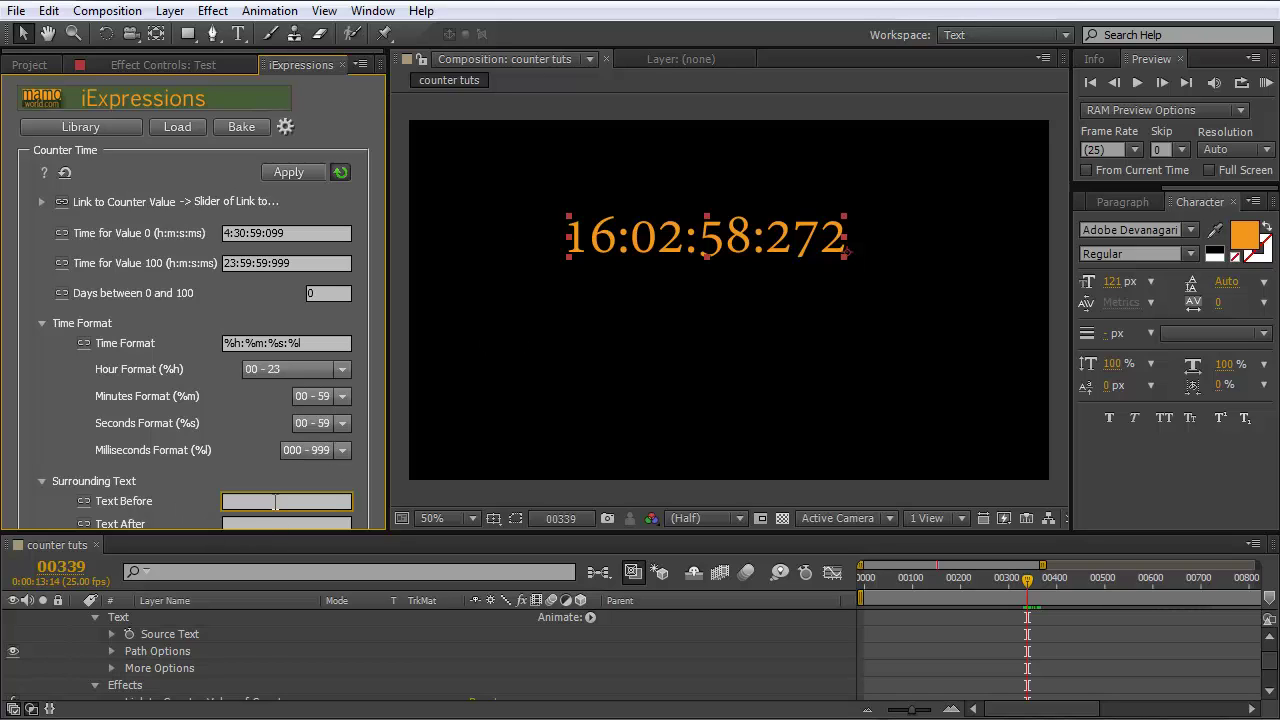
{"action": "type", "text": "time:"}
{"action": "left_click", "coordinate": [320, 343]}
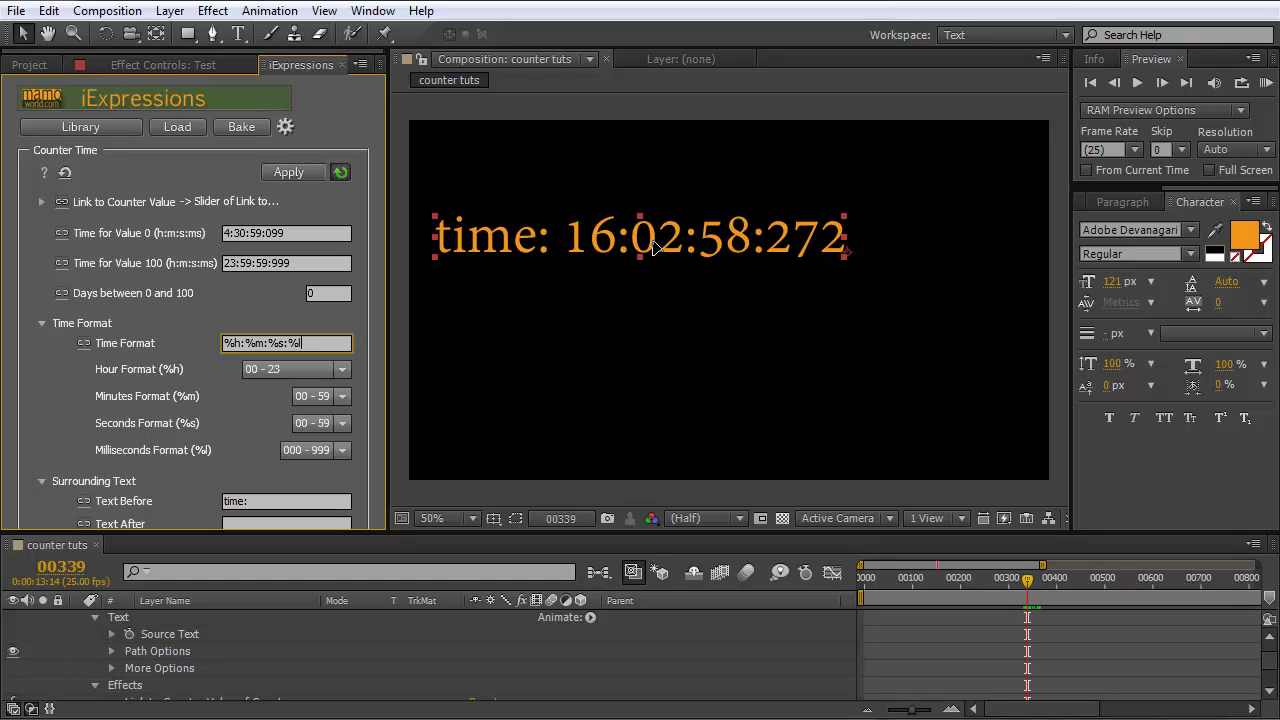
{"action": "left_click_drag", "start_coordinate": [653, 248], "coordinate": [717, 249]}
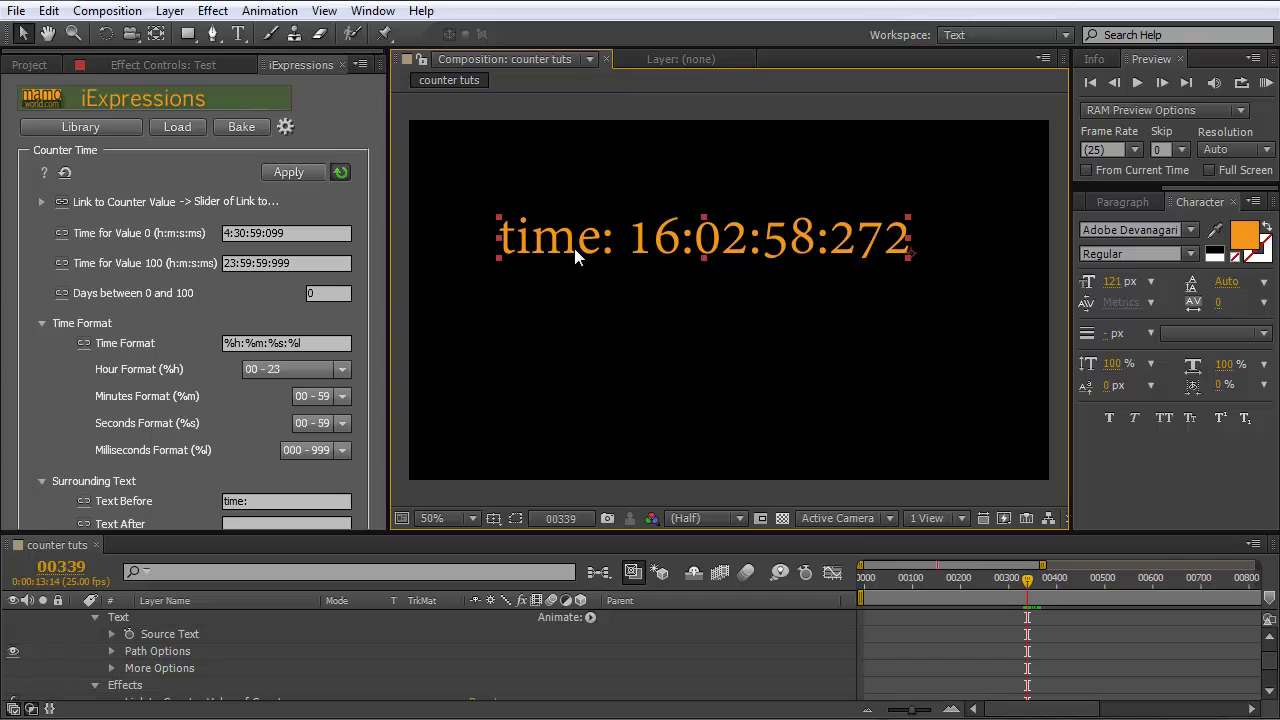
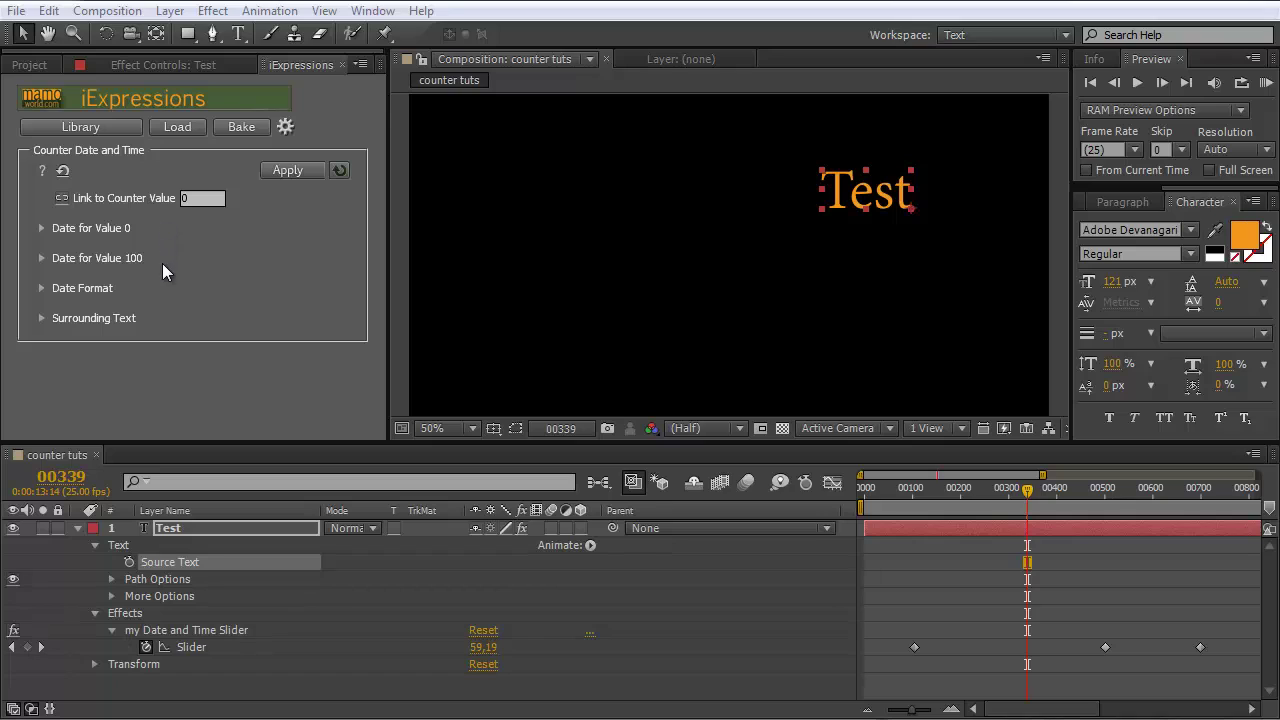
Step: Apply Counter Date and Time to the Test layer's Source Text, reduce the font size to 76 px and reposition the text within the frame
{"action": "left_click", "coordinate": [177, 560]}
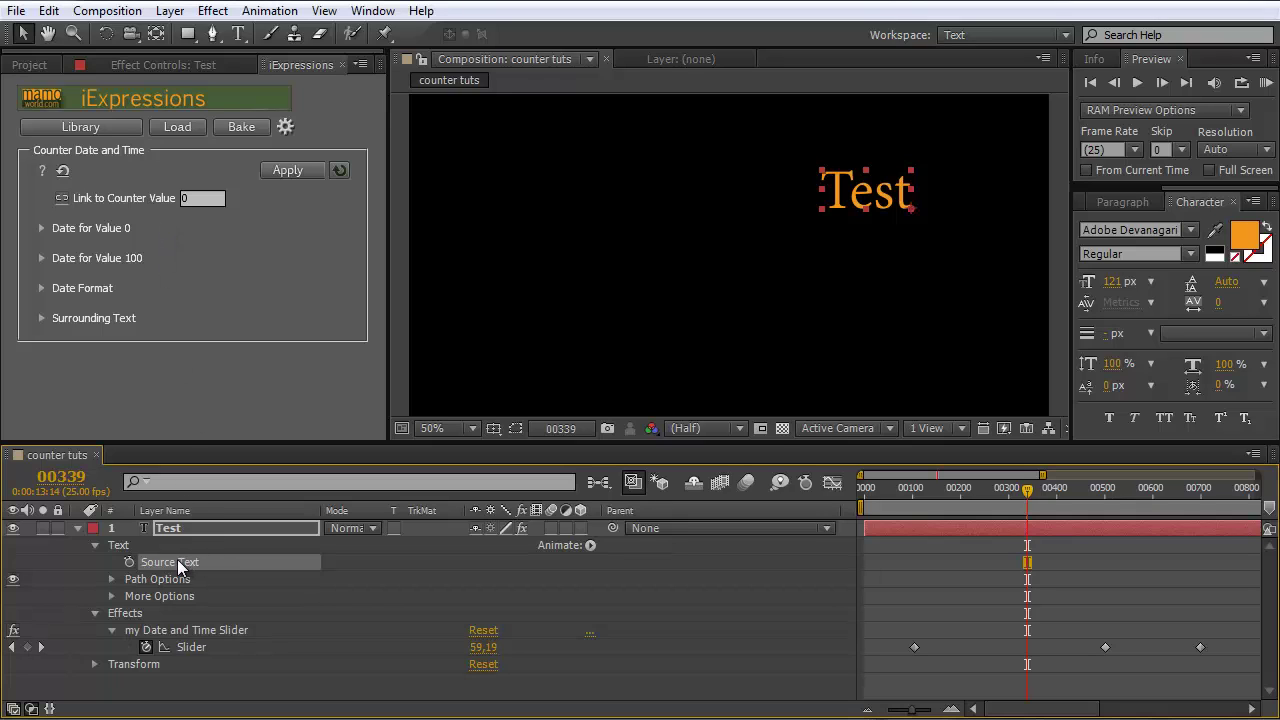
{"action": "left_click", "coordinate": [280, 171]}
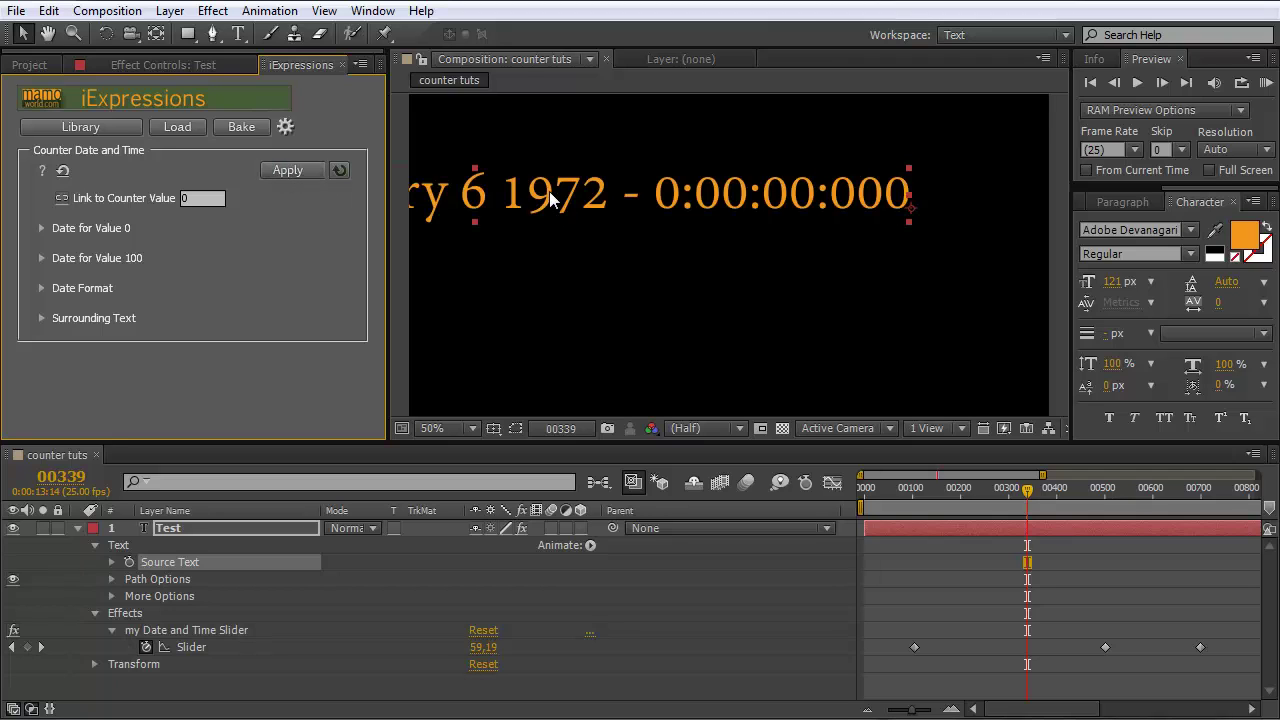
{"action": "left_click_drag", "start_coordinate": [578, 198], "coordinate": [722, 208]}
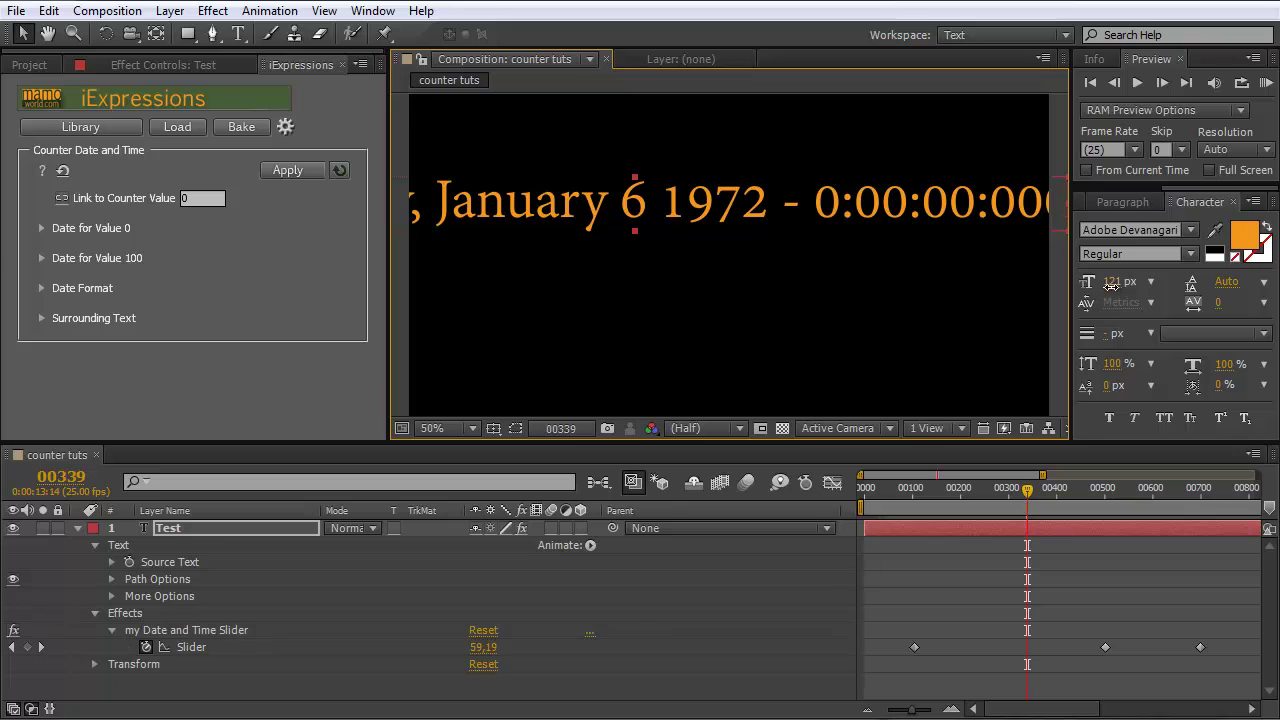
{"action": "left_click_drag", "start_coordinate": [1112, 283], "coordinate": [1048, 288]}
{"action": "left_click_drag", "start_coordinate": [936, 209], "coordinate": [886, 210]}
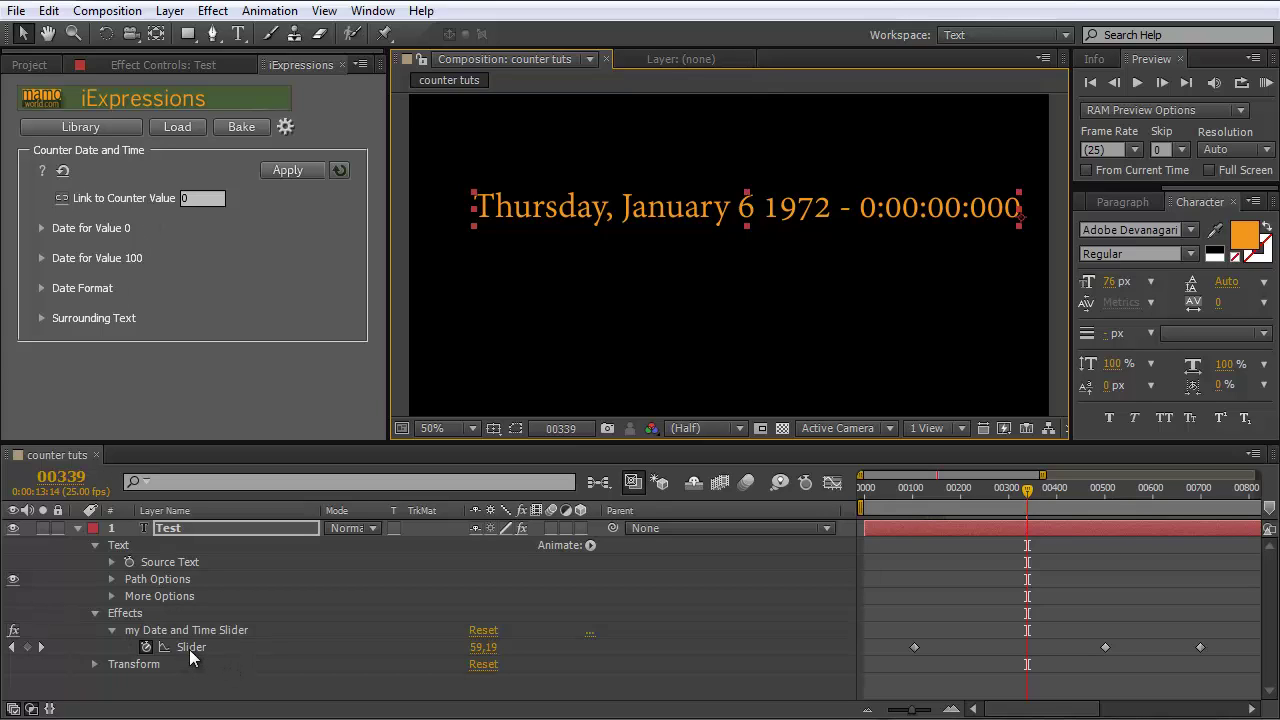
Step: Link the Counter Value to the my Date and Time Slider, reapply the expression to Source Text and enable automatic updating
{"action": "mouse_move", "coordinate": [121, 195]}
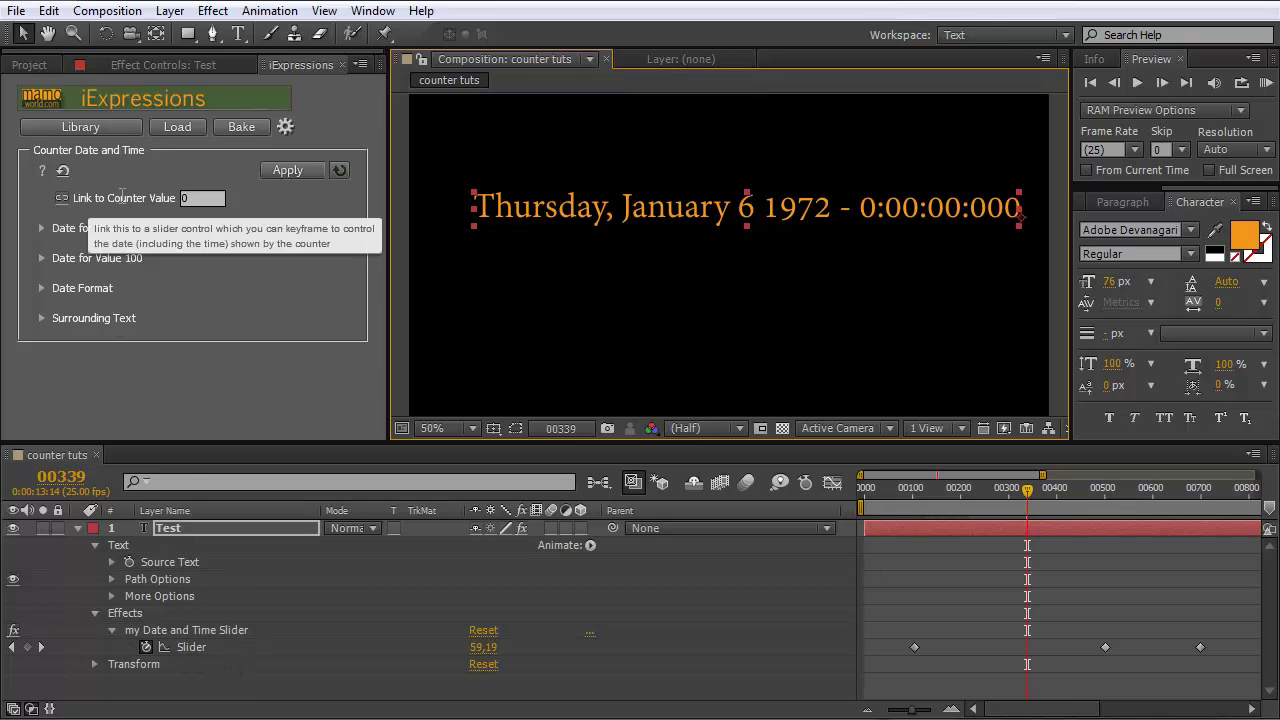
{"action": "left_click", "coordinate": [199, 651]}
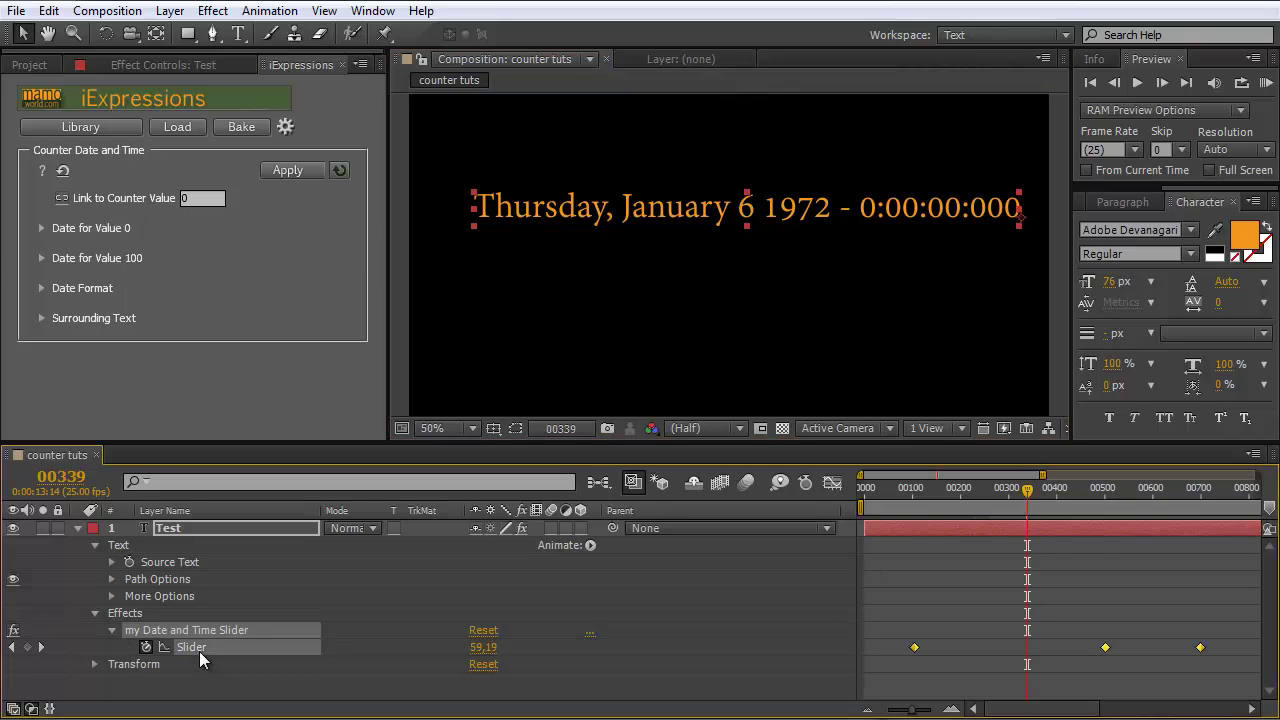
{"action": "left_click", "coordinate": [62, 198]}
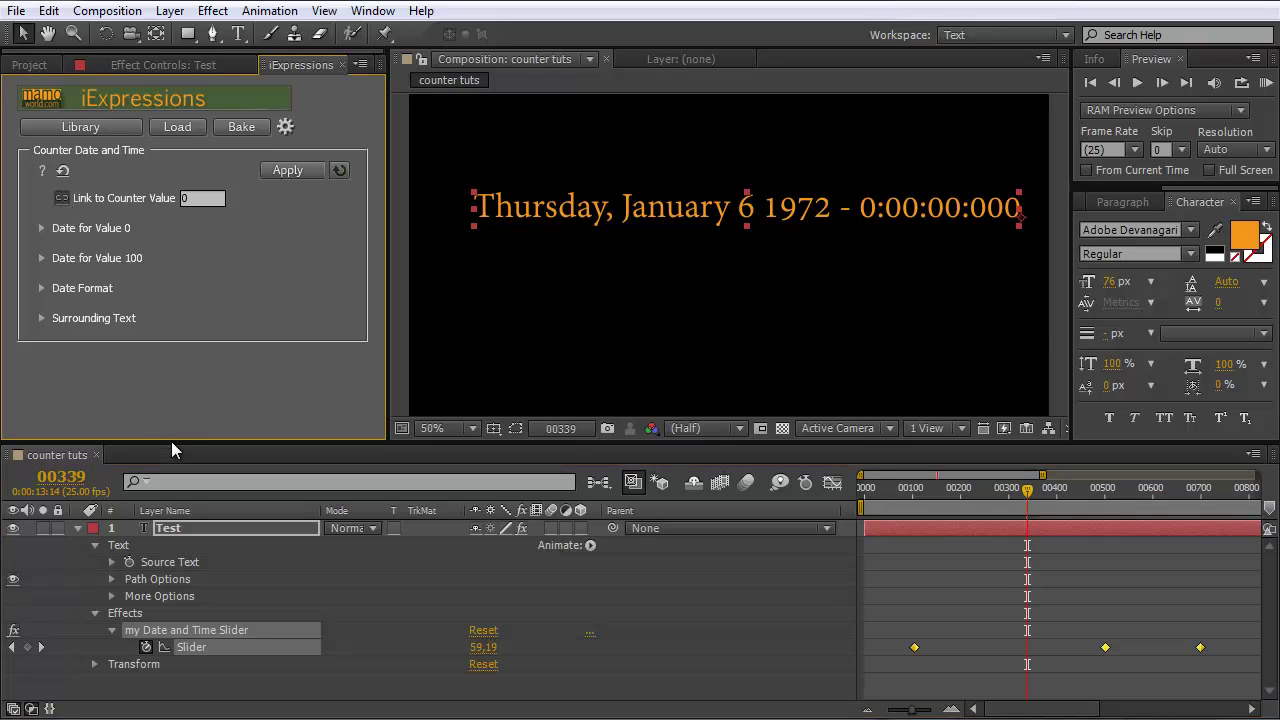
{"action": "left_click", "coordinate": [178, 563]}
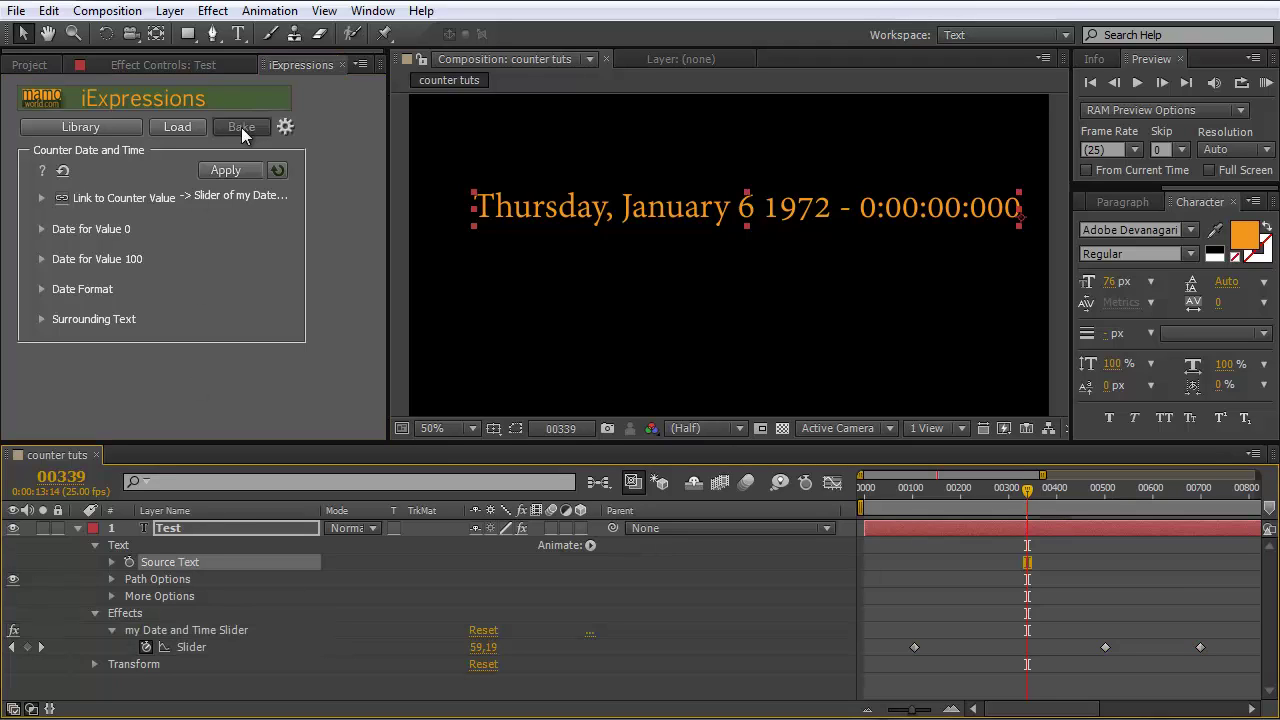
{"action": "left_click", "coordinate": [231, 170]}
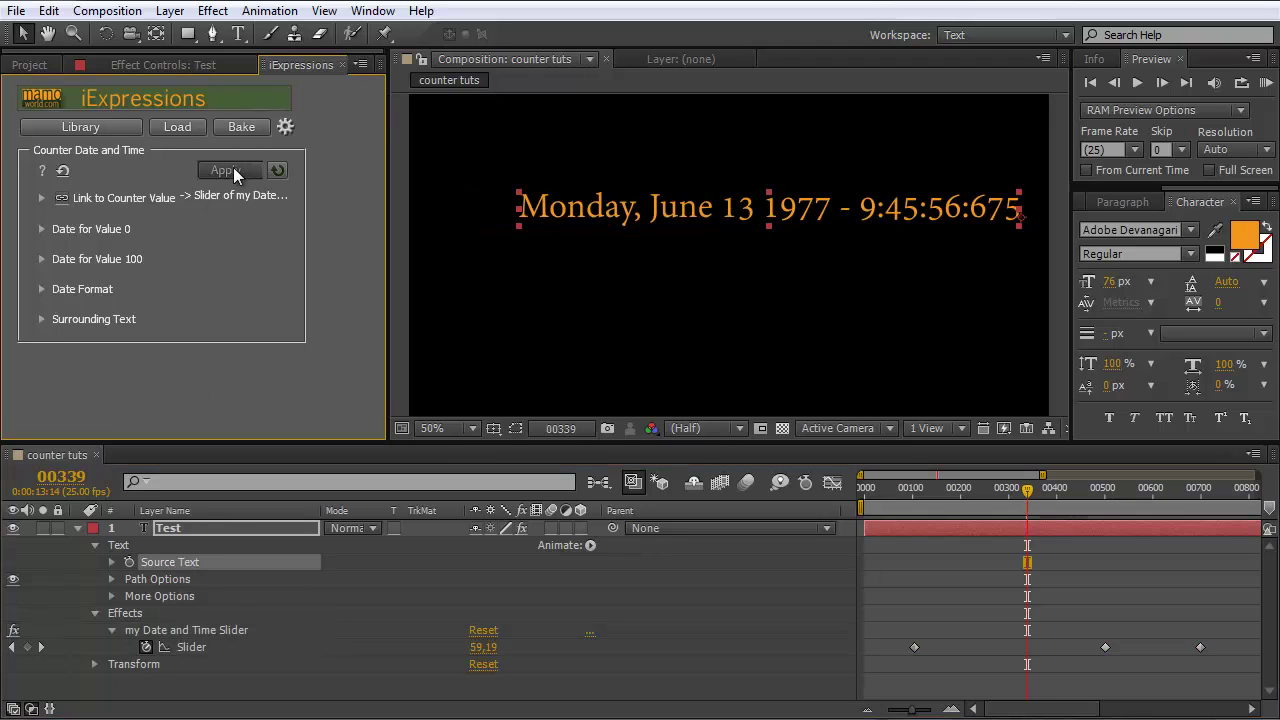
{"action": "left_click", "coordinate": [278, 171]}
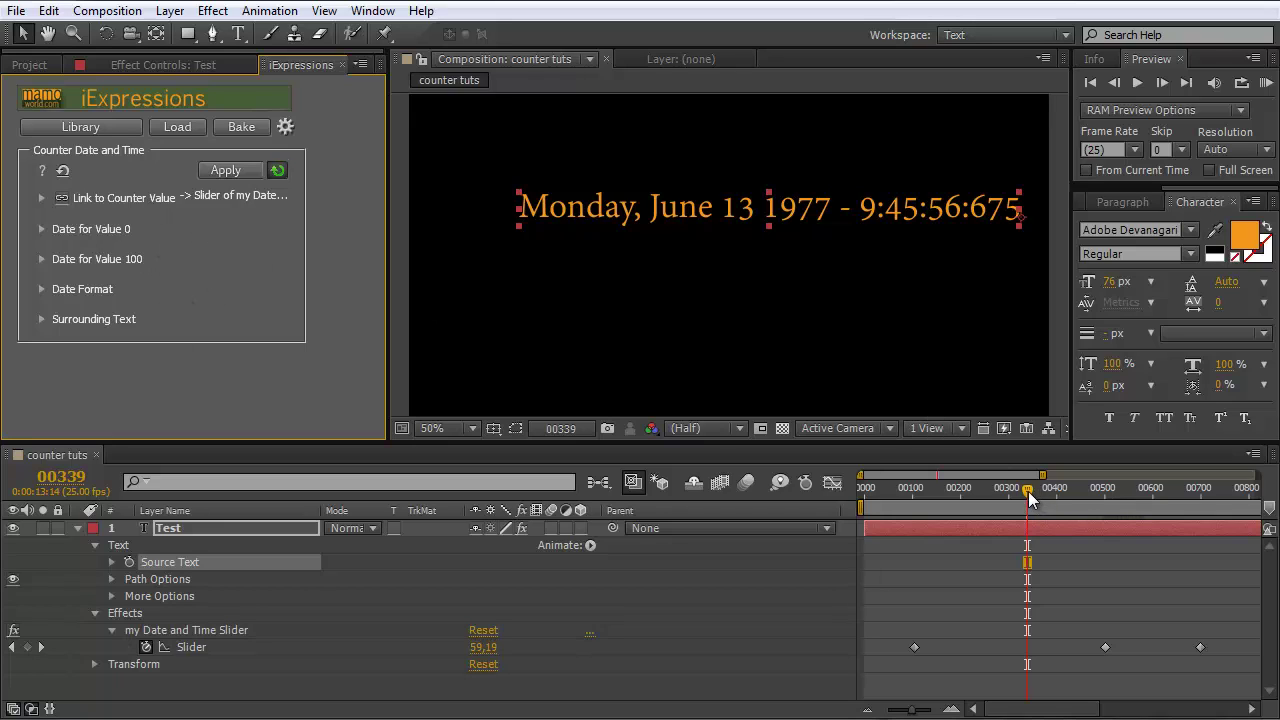
Step: Scrub the date counter and compare the Date for Value 0 and Date for Value 100 settings at frames 104 and 501
{"action": "left_click_drag", "start_coordinate": [1028, 491], "coordinate": [960, 488]}
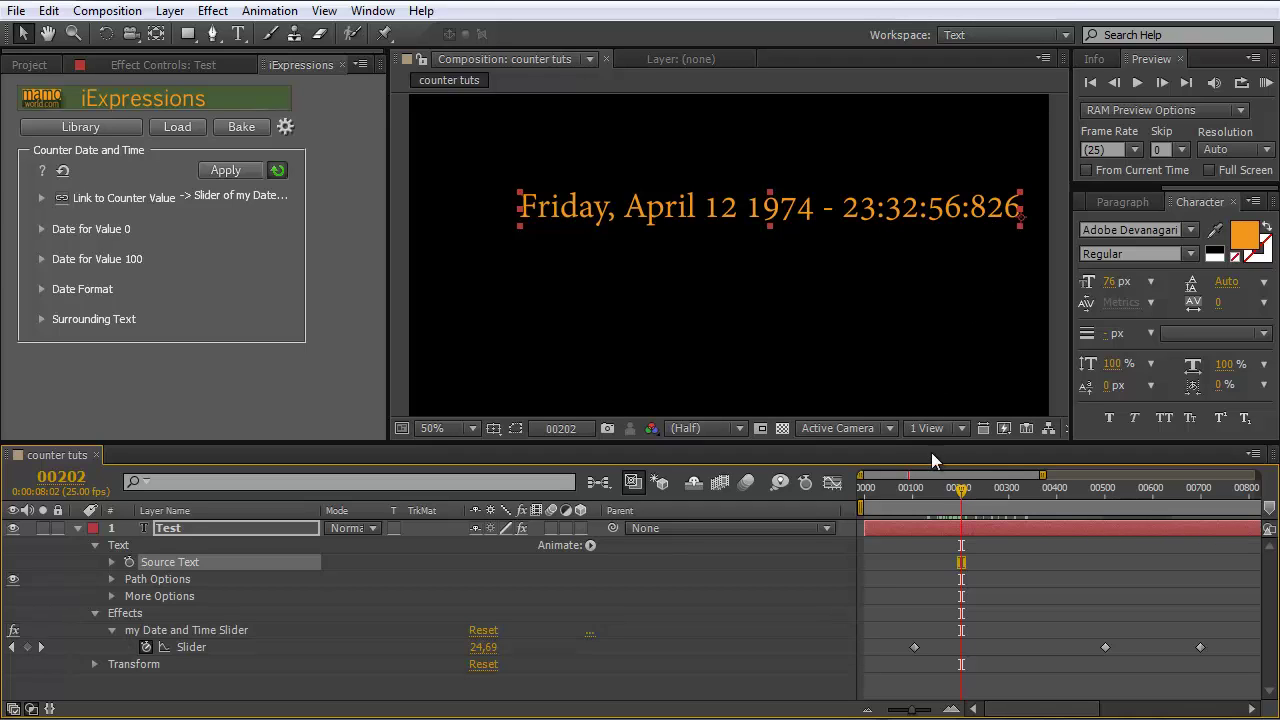
{"action": "left_click_drag", "start_coordinate": [961, 490], "coordinate": [922, 490]}
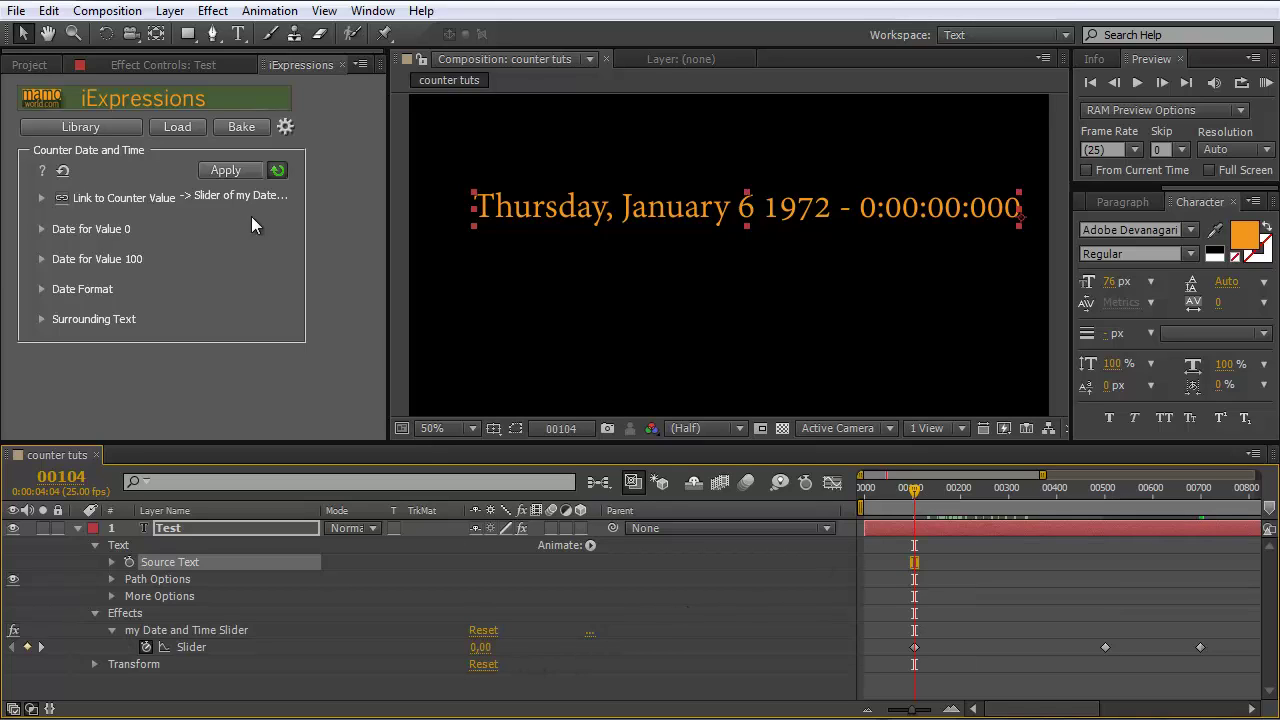
{"action": "left_click", "coordinate": [43, 230]}
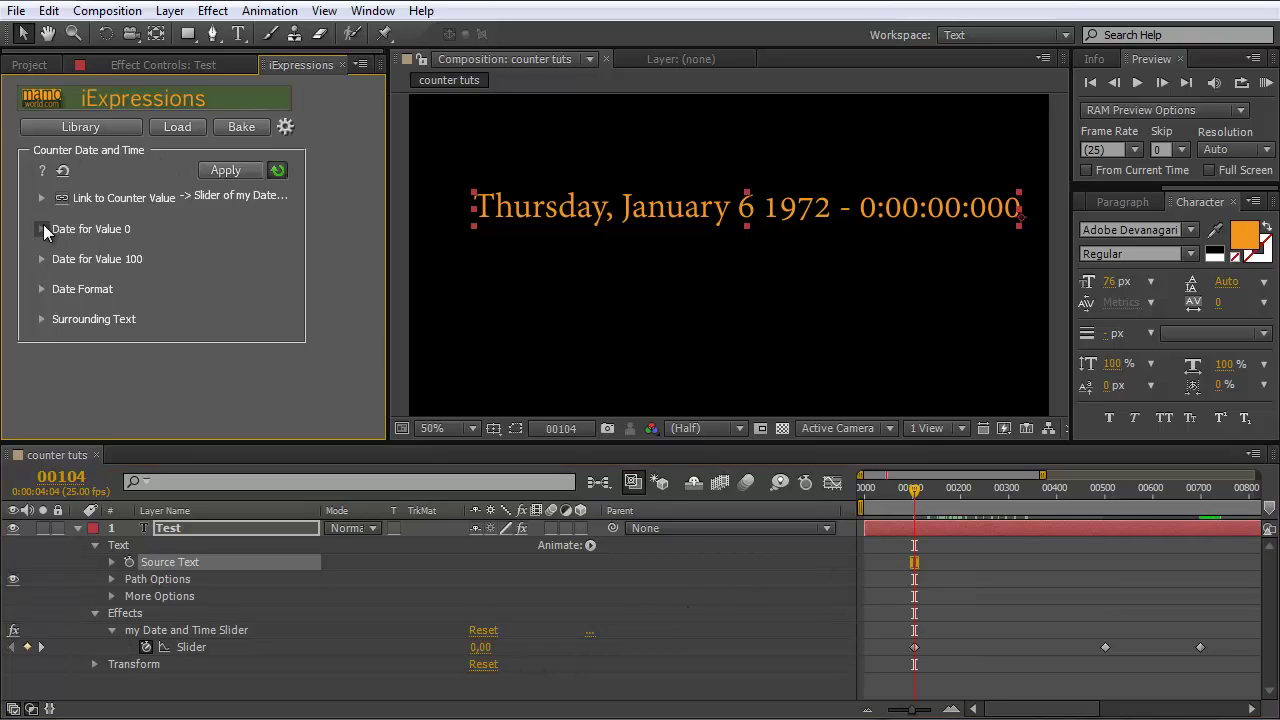
{"action": "left_click", "coordinate": [74, 229]}
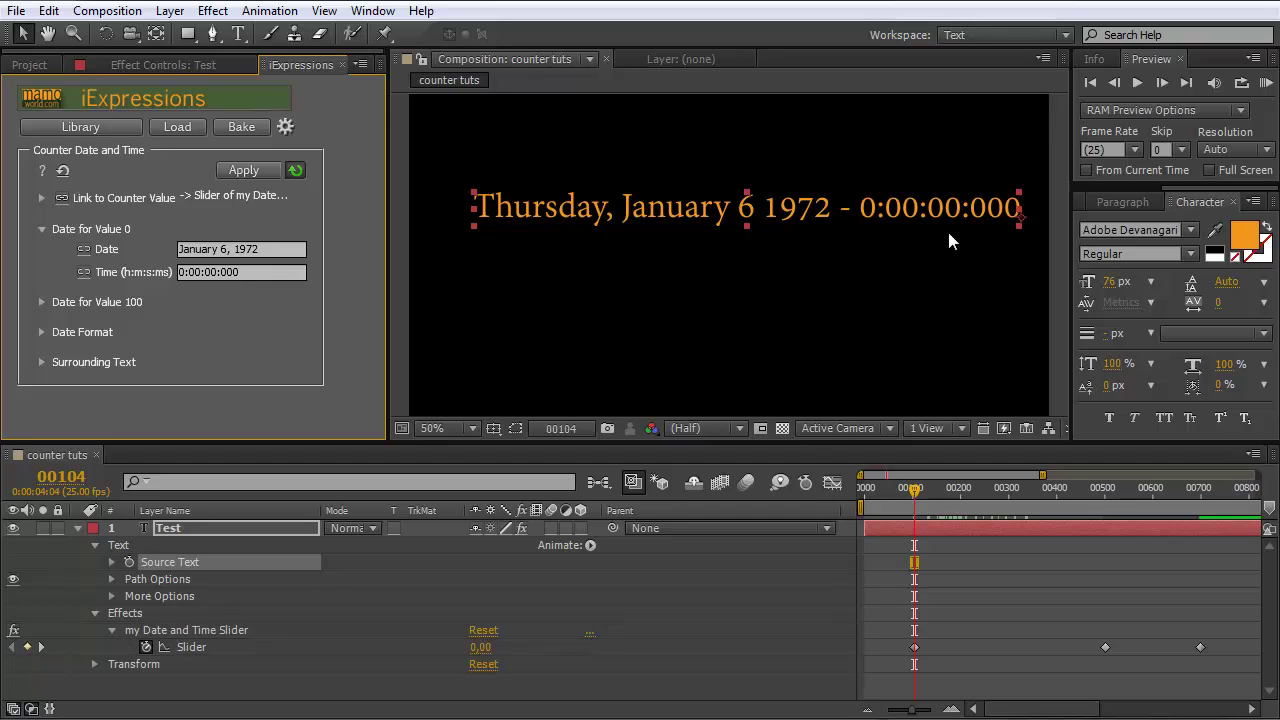
{"action": "left_click", "coordinate": [42, 301]}
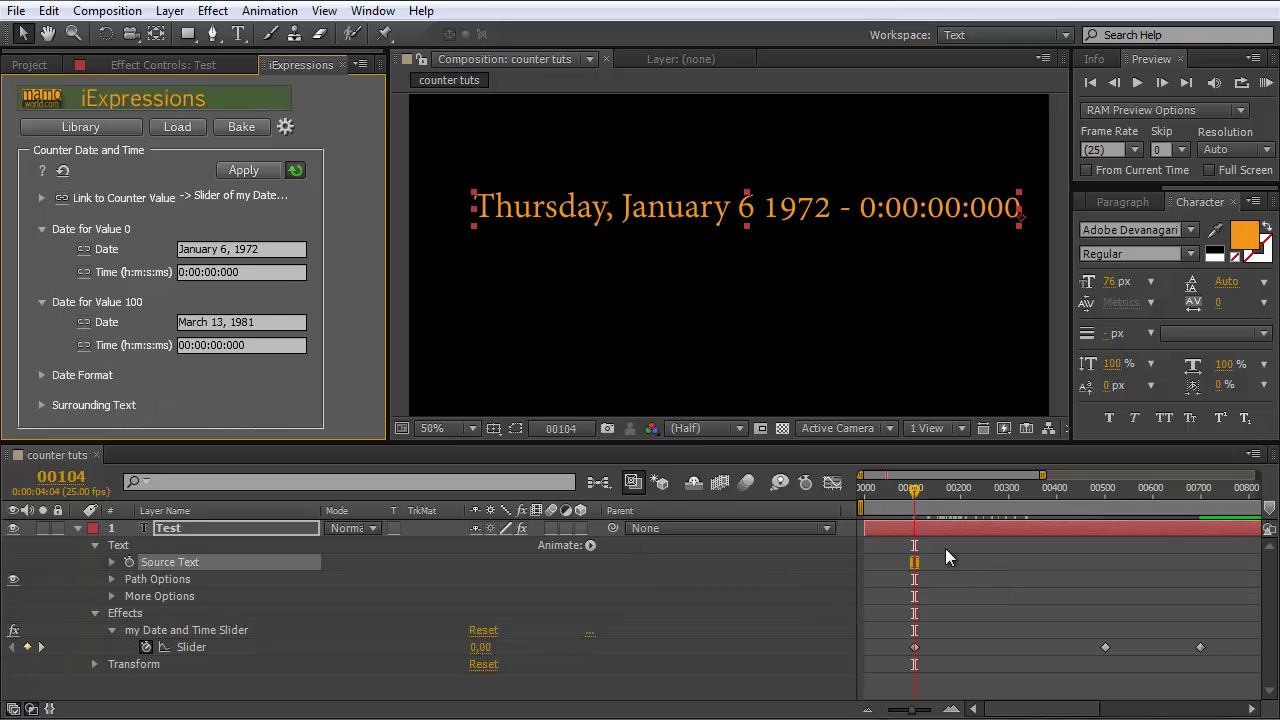
{"action": "left_click_drag", "start_coordinate": [914, 489], "coordinate": [1104, 490]}
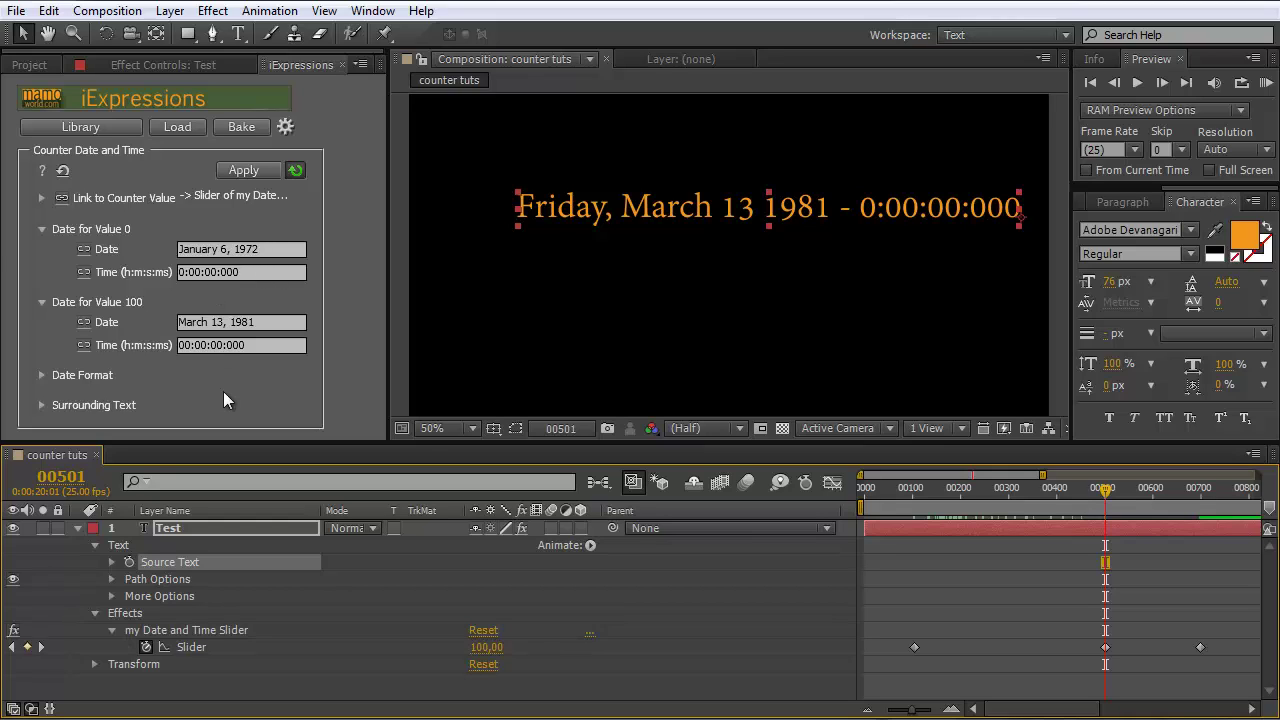
Step: Remove the weekday symbol and its comma from the start of the Date Format and shift the counter text left in the composition
{"action": "left_click", "coordinate": [42, 377]}
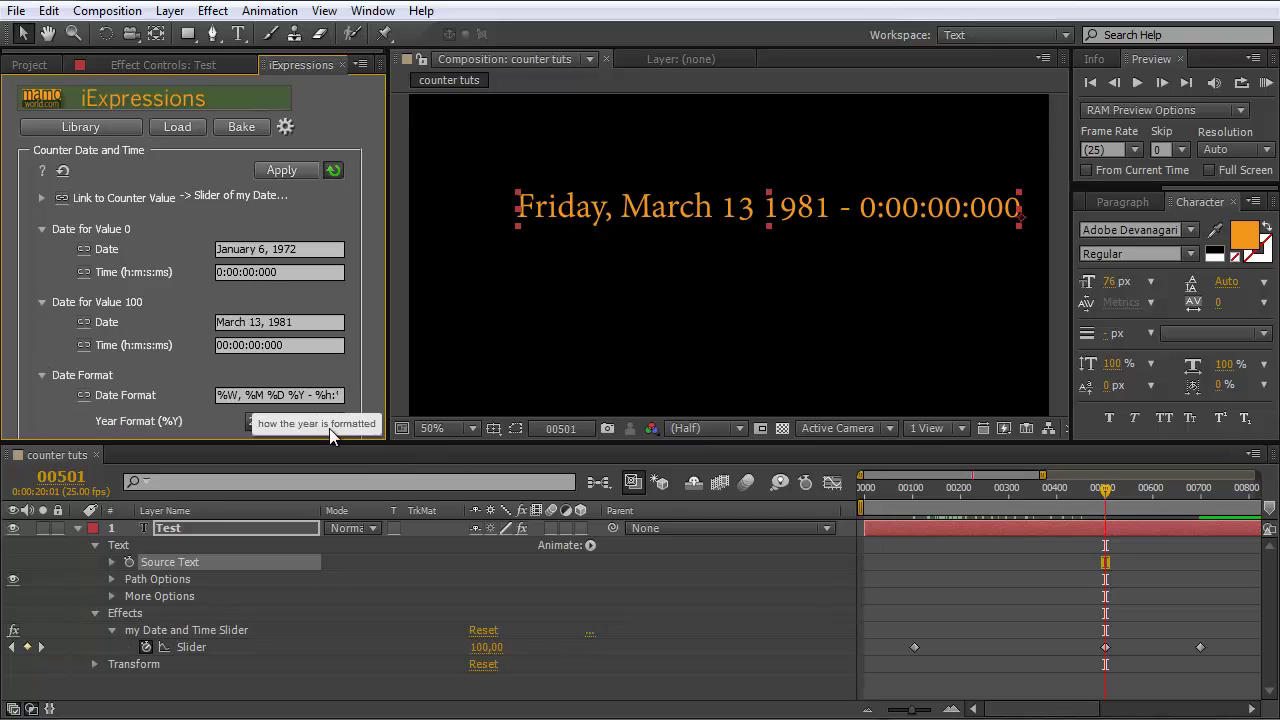
{"action": "left_click_drag", "start_coordinate": [334, 444], "coordinate": [329, 703]}
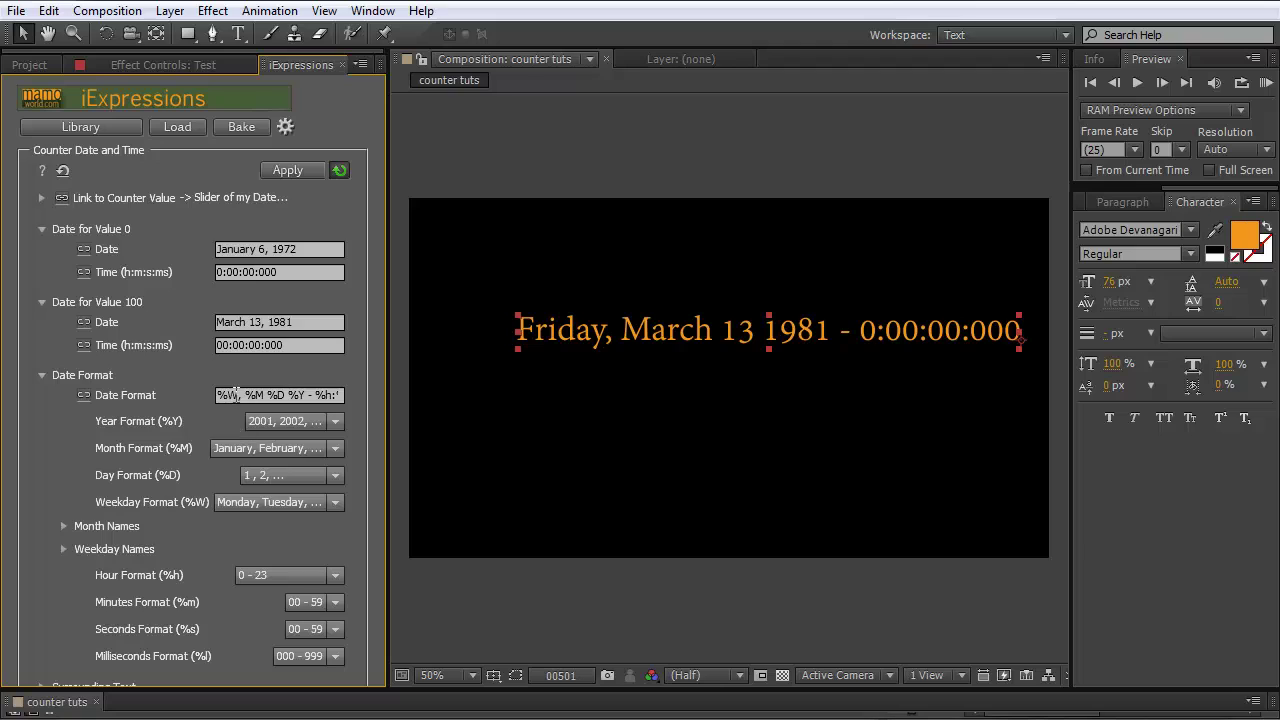
{"action": "left_click_drag", "start_coordinate": [290, 395], "coordinate": [322, 394]}
{"action": "left_click", "coordinate": [322, 394]}
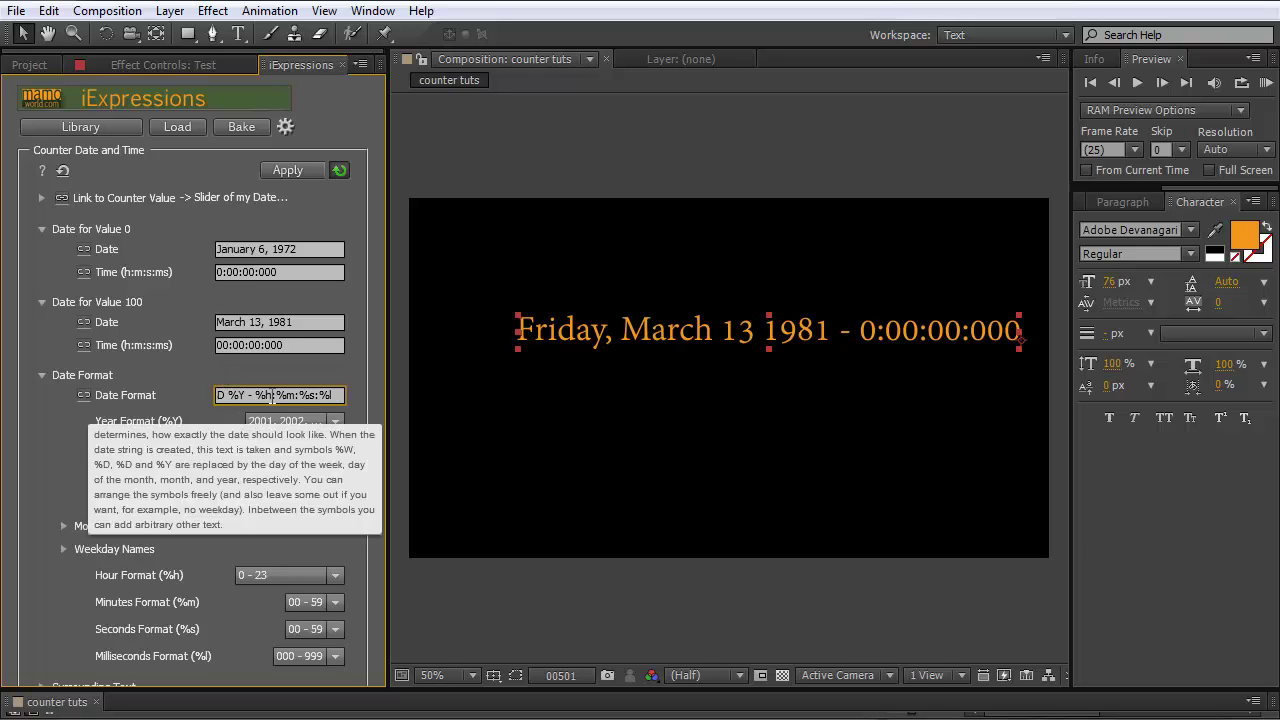
{"action": "key", "text": "Home"}
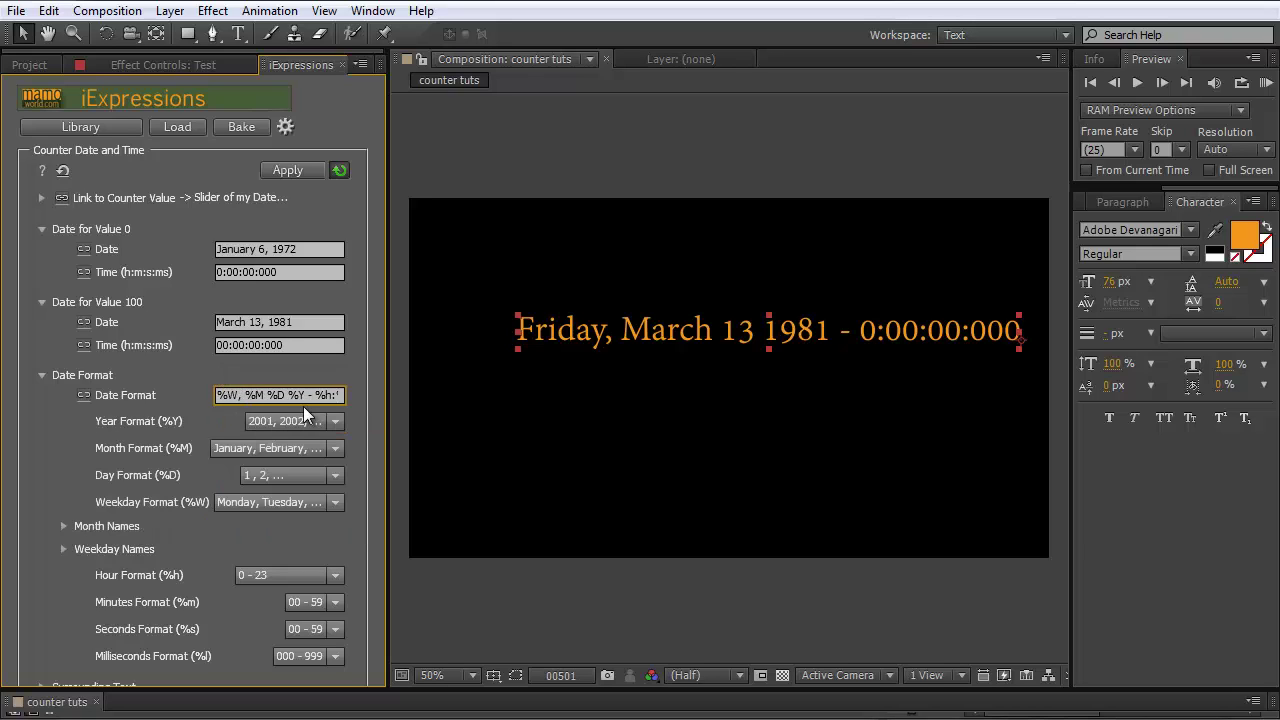
{"action": "left_click", "coordinate": [244, 395]}
{"action": "left_click_drag", "start_coordinate": [244, 395], "coordinate": [188, 395]}
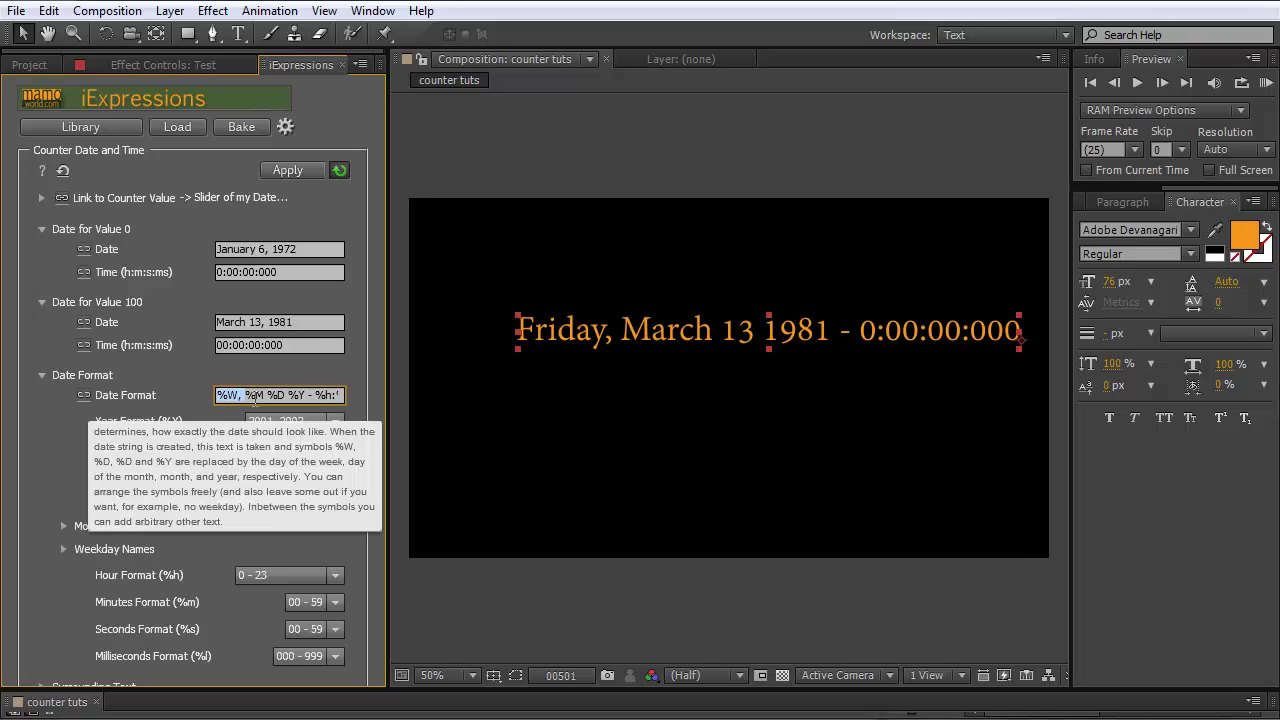
{"action": "key", "text": "Delete"}
{"action": "left_click", "coordinate": [298, 345]}
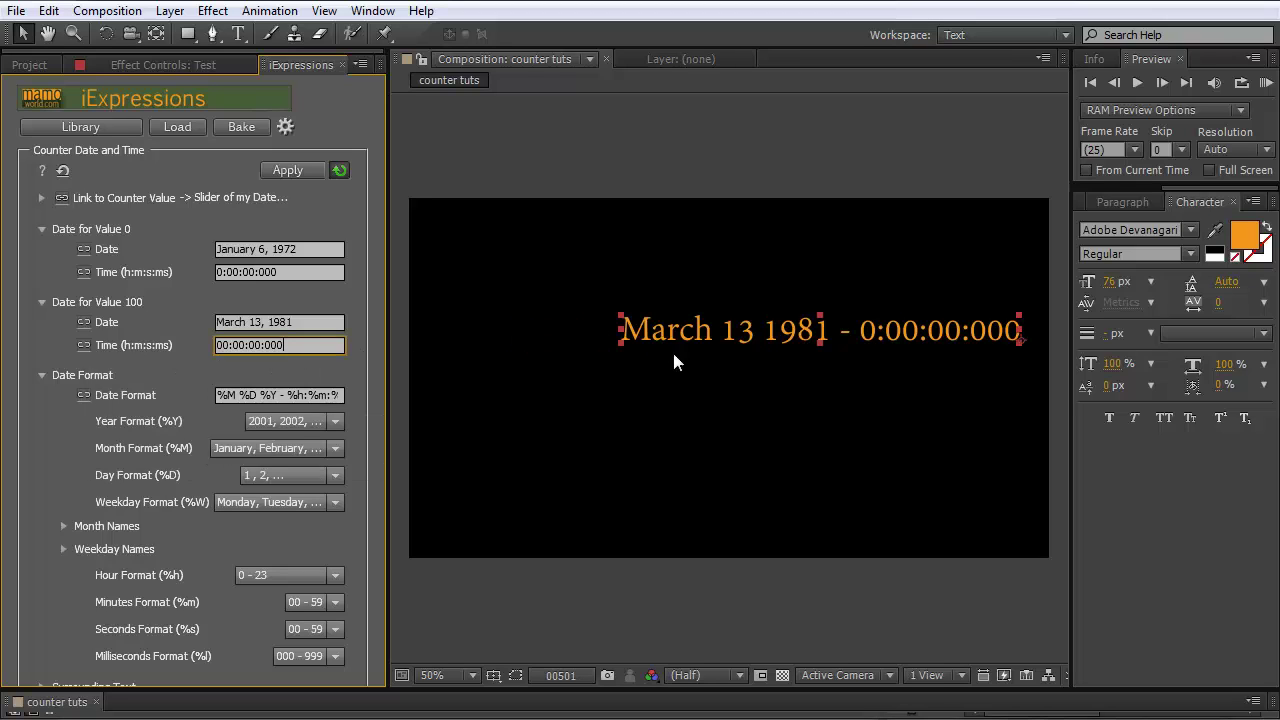
{"action": "left_click_drag", "start_coordinate": [736, 335], "coordinate": [633, 335]}
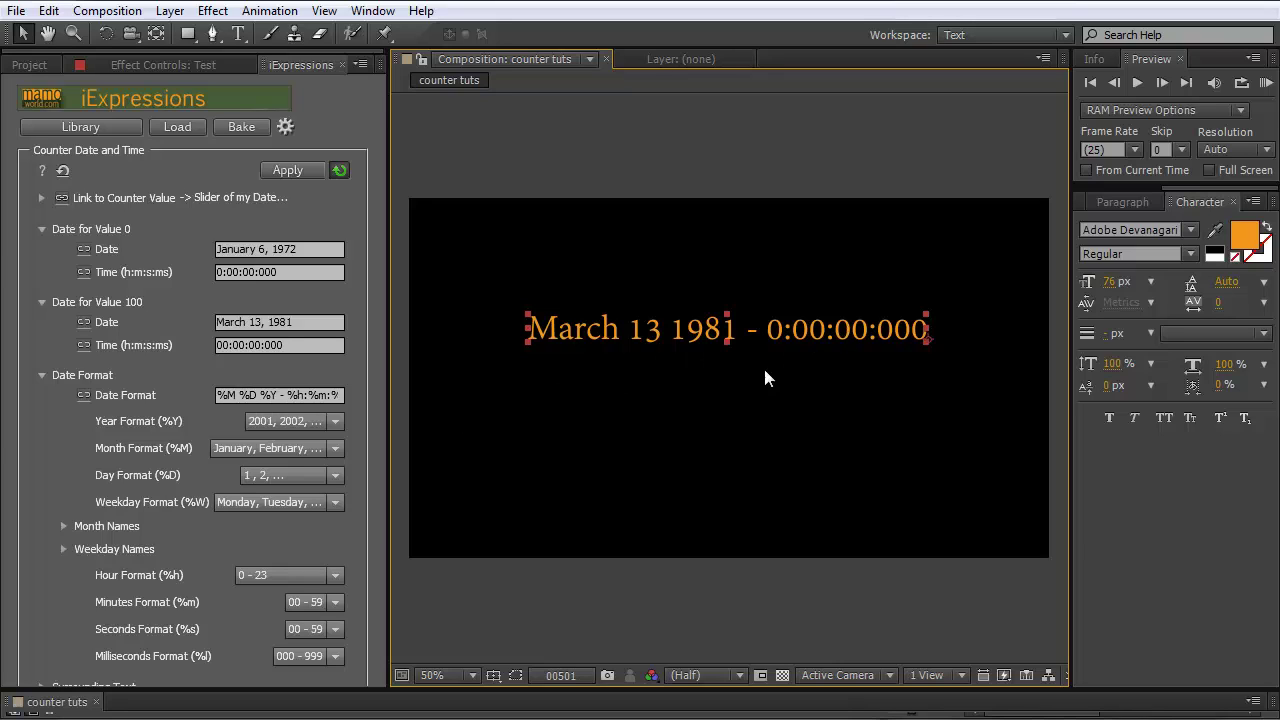
Step: Remove the milliseconds from the Date Format so it reads "%M %D %Y - %h:%m:%s"
{"action": "left_click", "coordinate": [335, 395]}
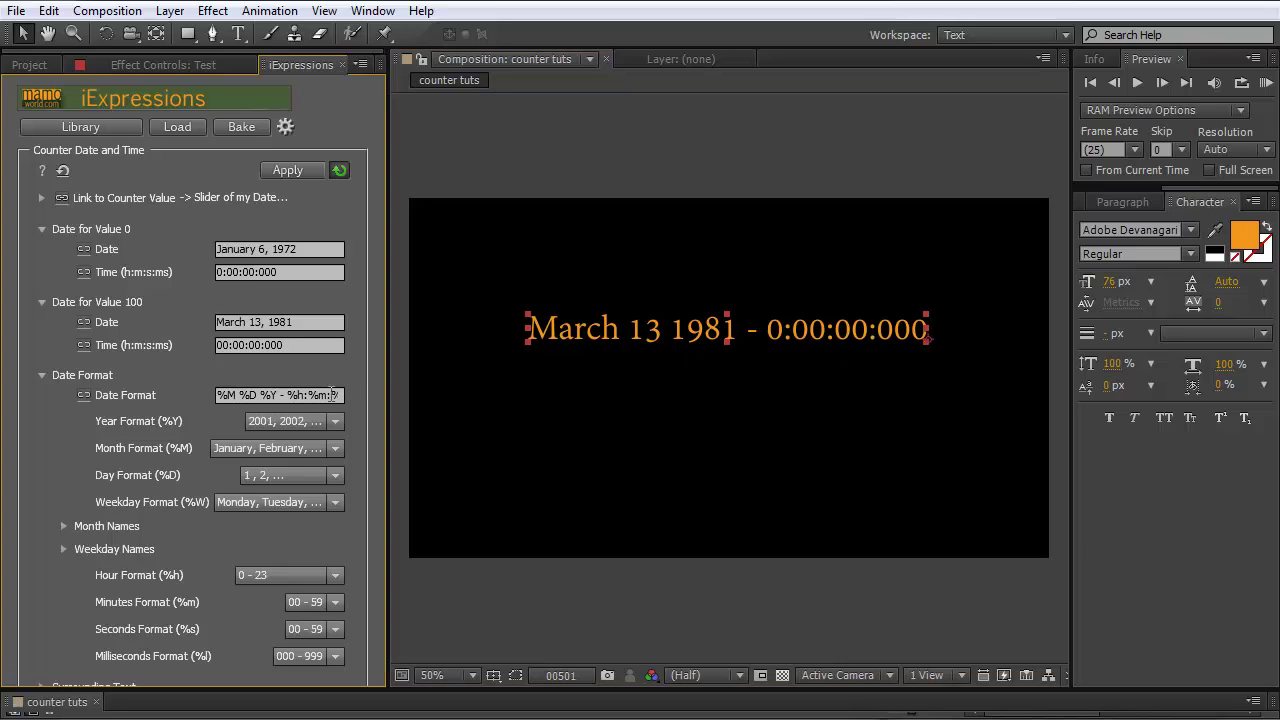
{"action": "type", "text": "l"}
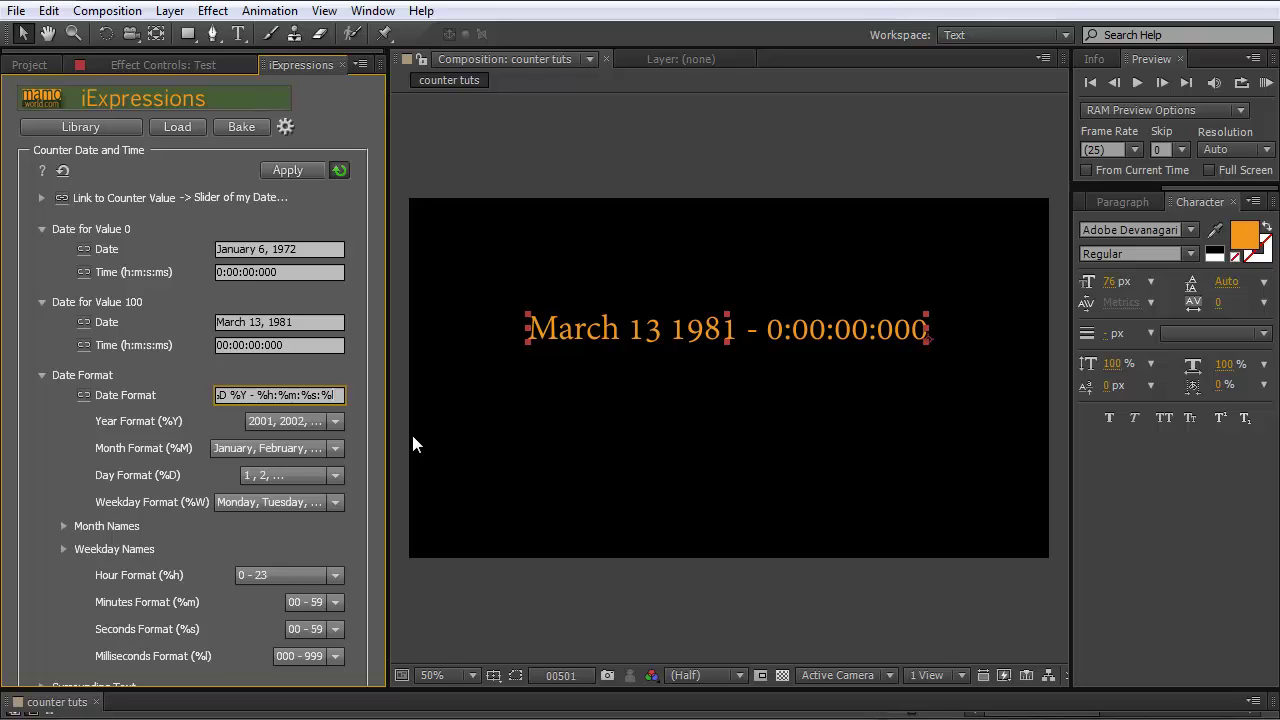
{"action": "key", "text": "shift+Left"}
{"action": "key", "text": "shift+Left"}
{"action": "key", "text": "BackSpace"}
{"action": "key", "text": "BackSpace"}
{"action": "key", "text": "Return"}
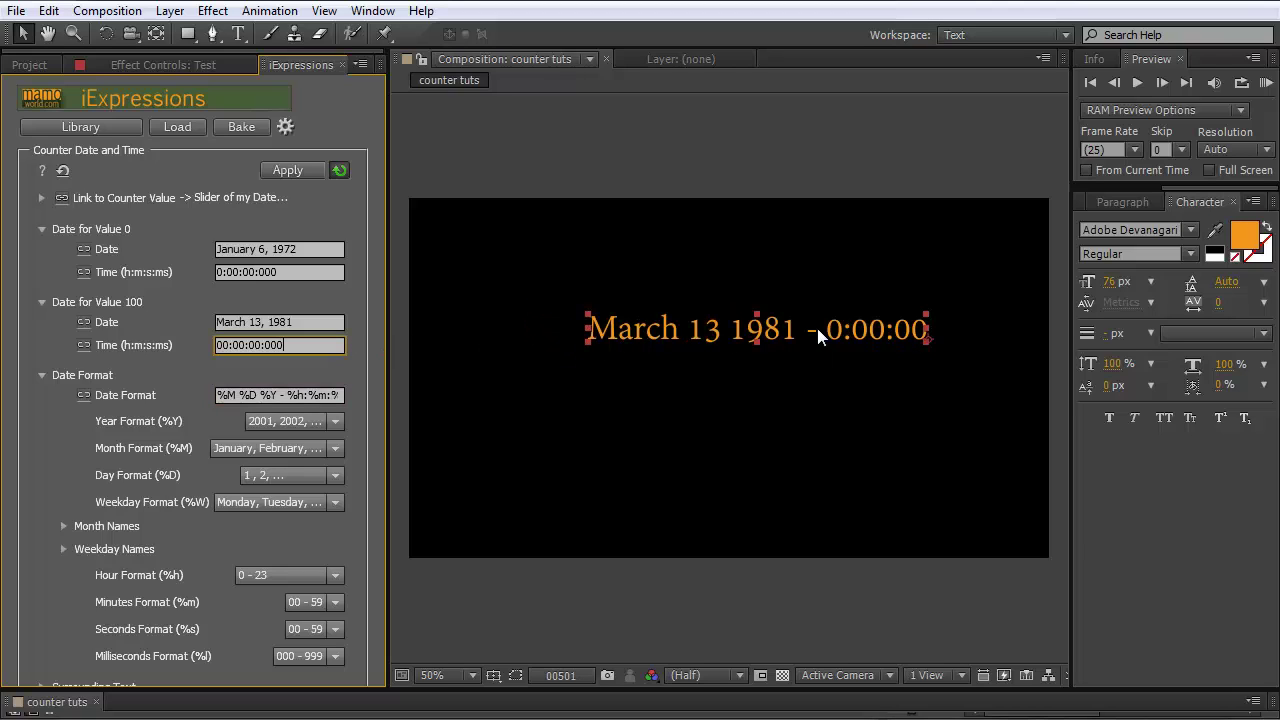
Step: Replace the hyphen in the Date Format with "at" so it reads "%M %D %Y at %h:%m:%s"
{"action": "mouse_move", "coordinate": [299, 398]}
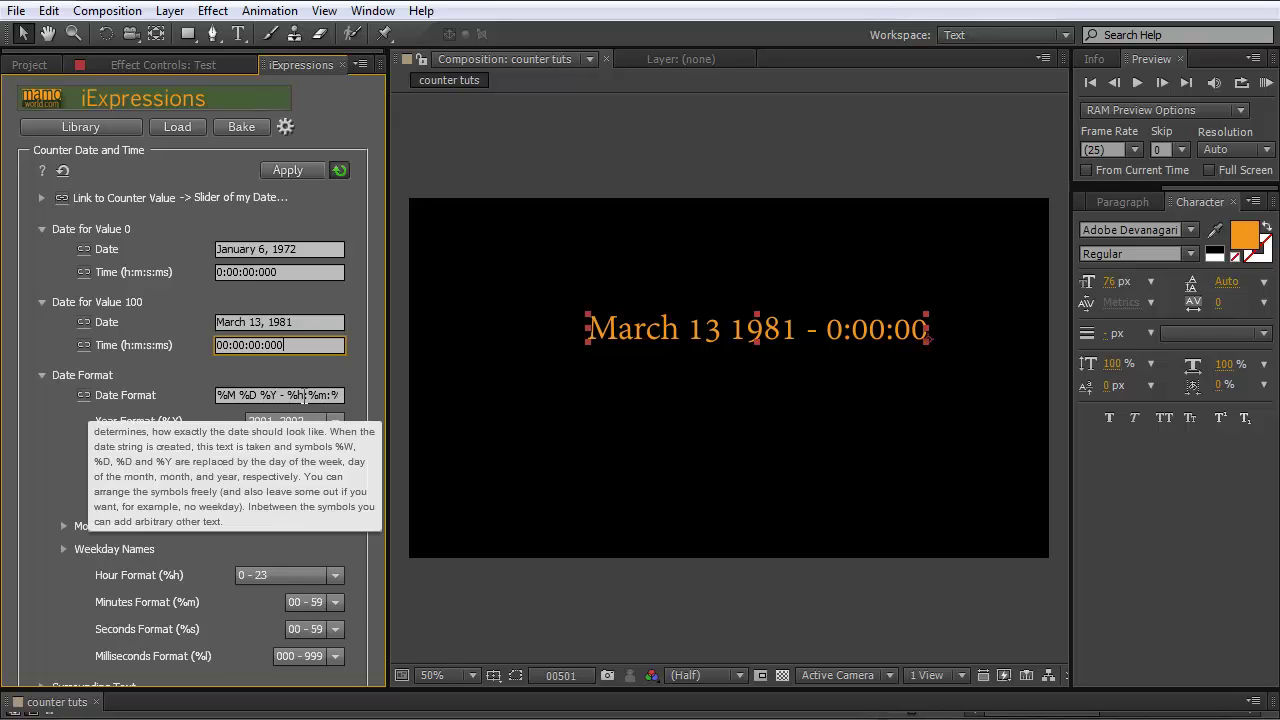
{"action": "left_click", "coordinate": [285, 395]}
{"action": "left_click", "coordinate": [285, 395]}
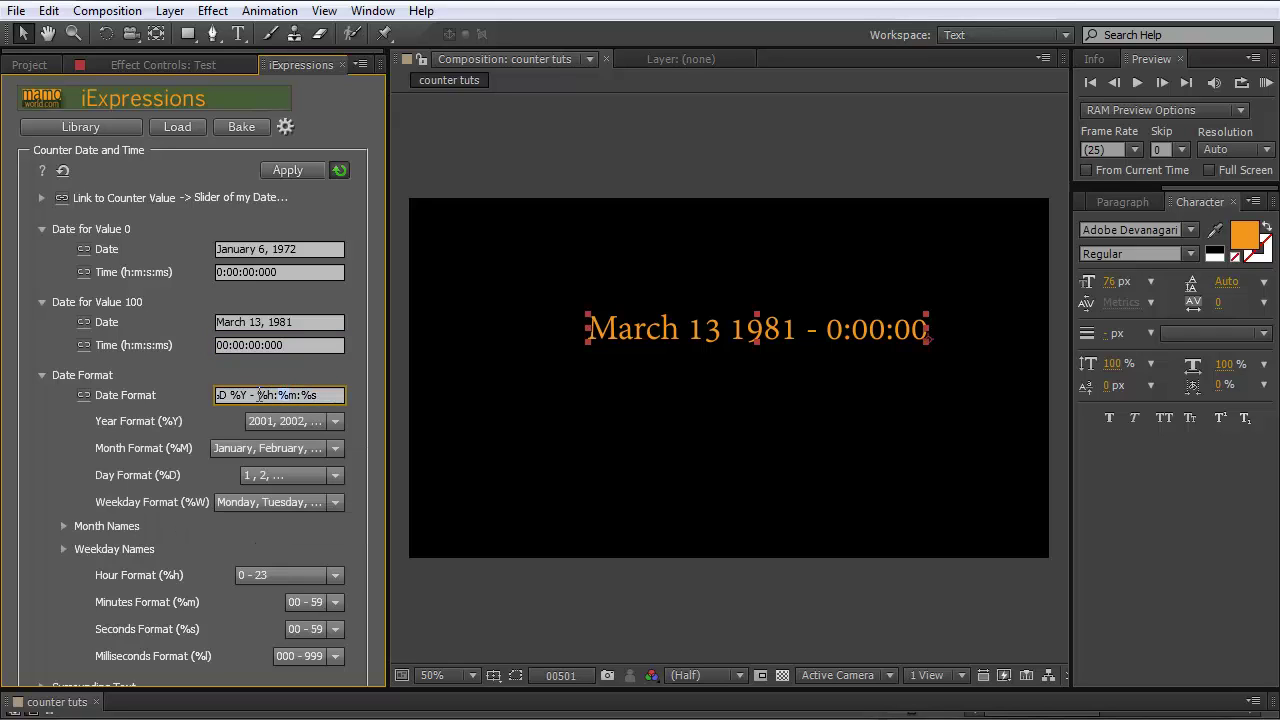
{"action": "left_click_drag", "start_coordinate": [249, 395], "coordinate": [256, 395]}
{"action": "type", "text": "at"}
{"action": "left_click", "coordinate": [312, 345]}
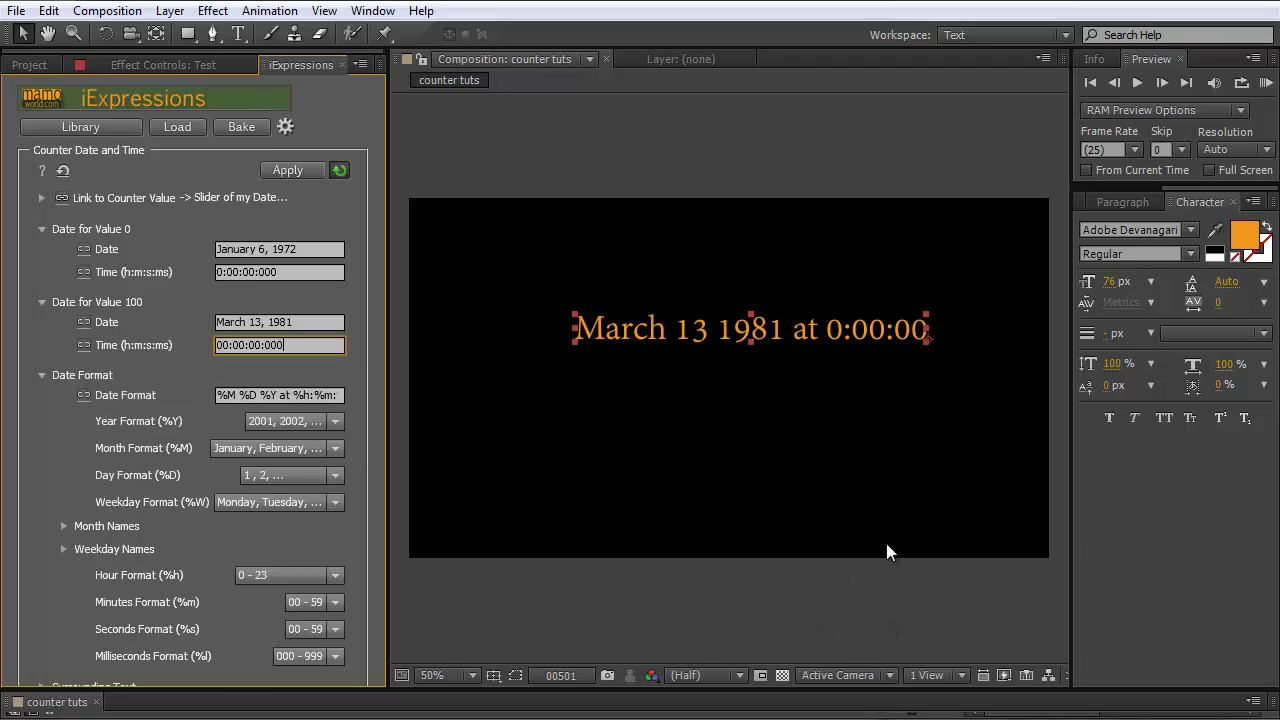
Step: Collapse the Date Format settings and expand the Surrounding Text settings of the date-and-time counter
{"action": "left_click_drag", "start_coordinate": [775, 689], "coordinate": [776, 651]}
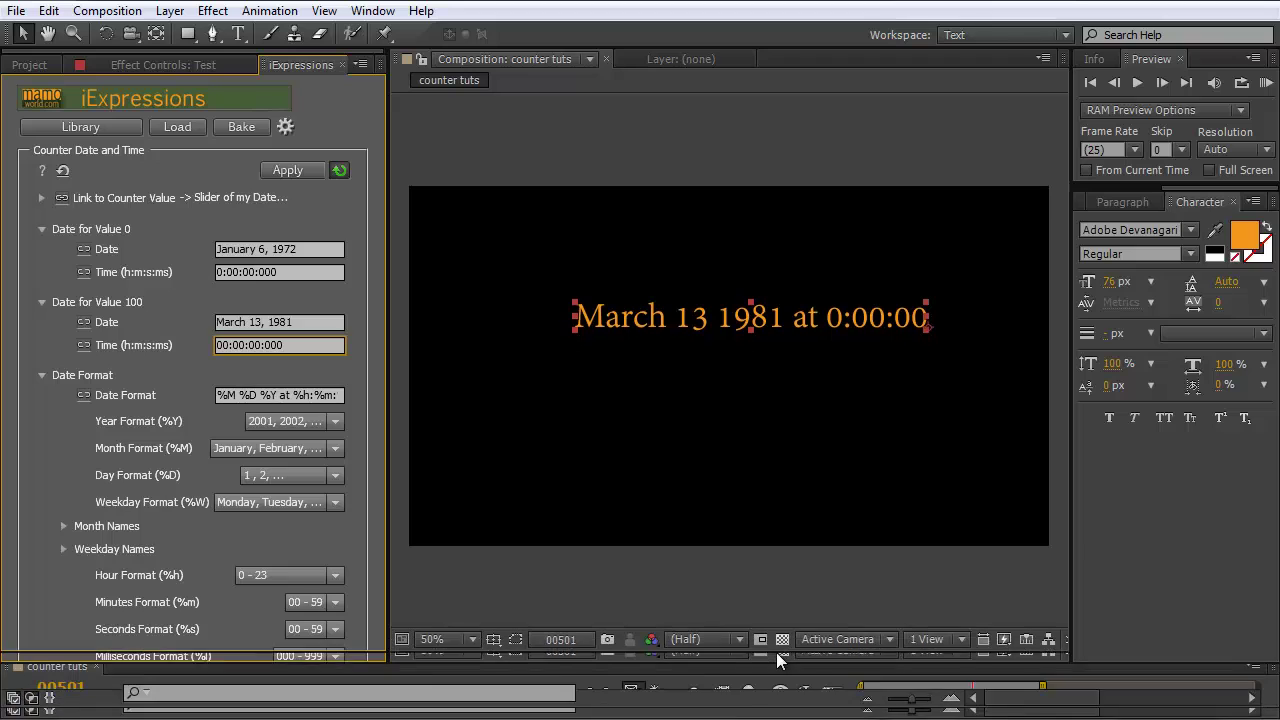
{"action": "left_click", "coordinate": [44, 373]}
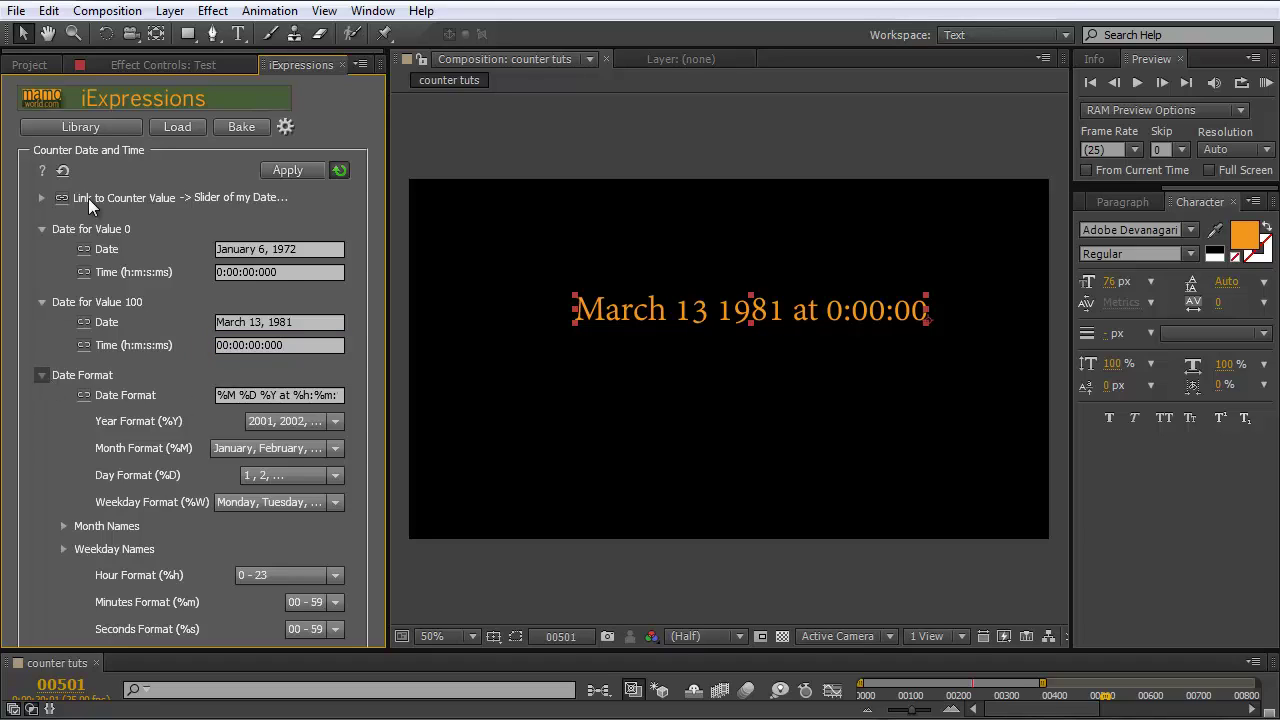
{"action": "left_click", "coordinate": [44, 374]}
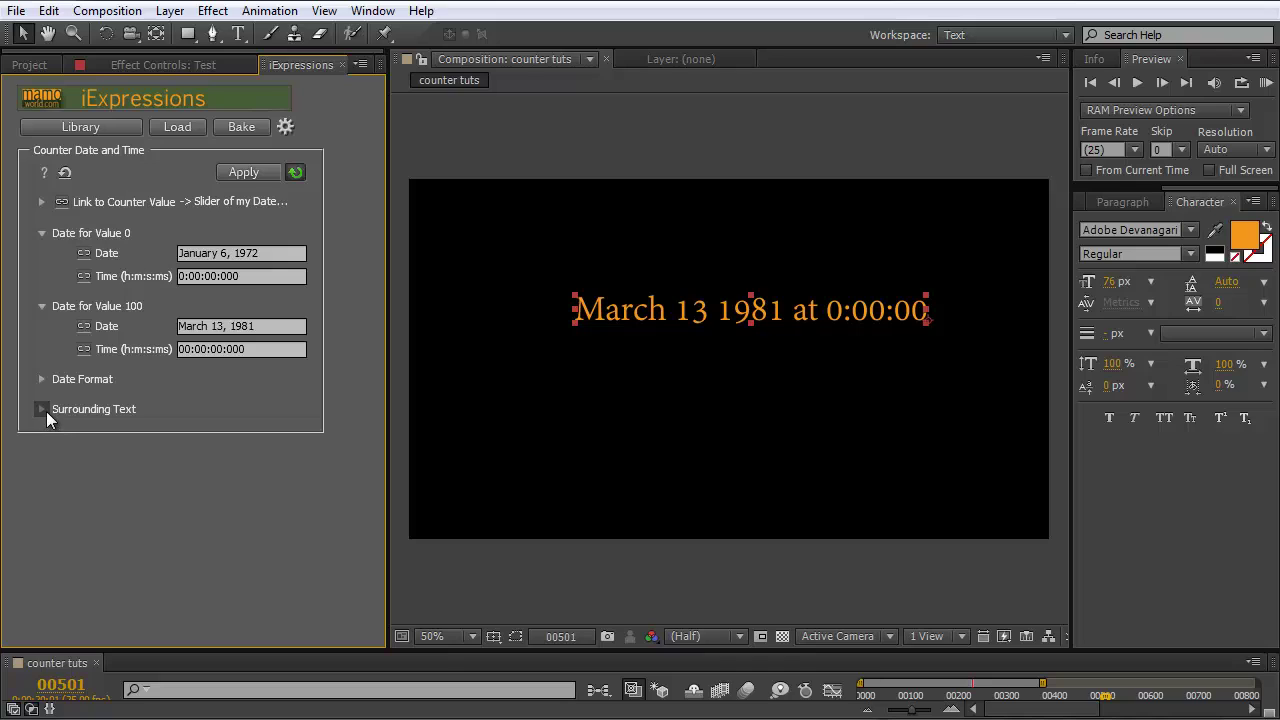
{"action": "left_click", "coordinate": [42, 409]}
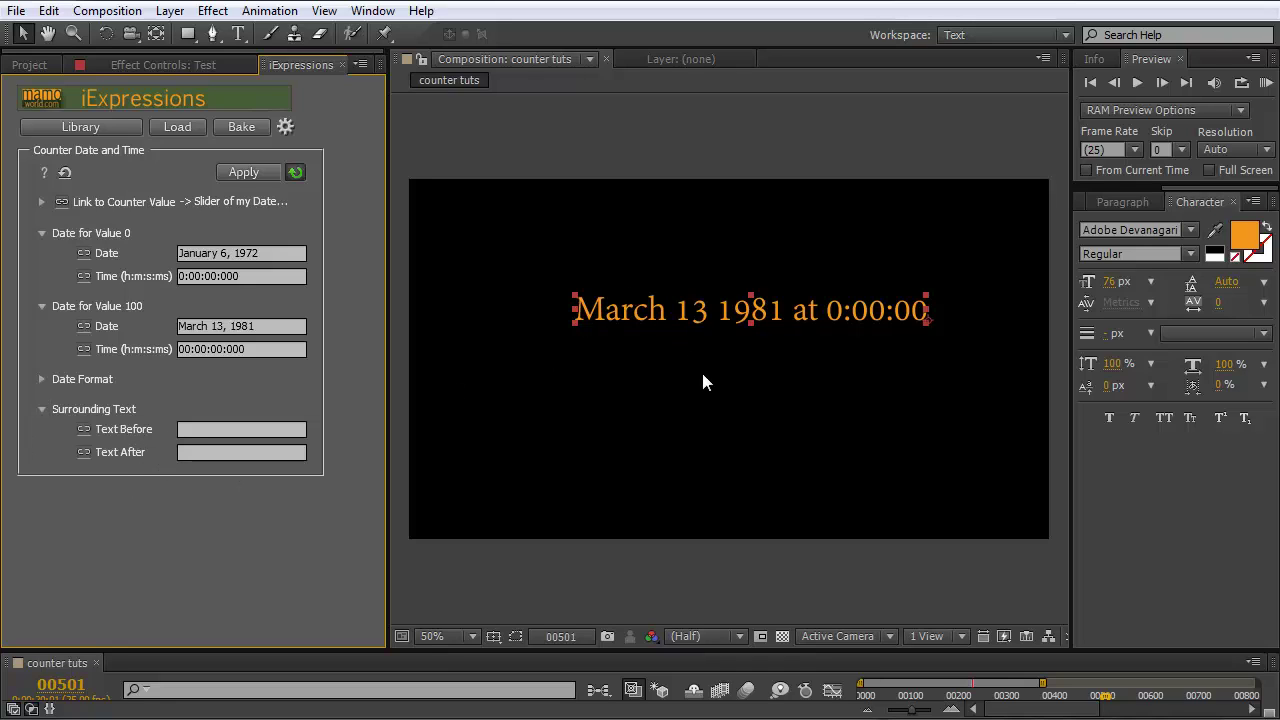
Step: Enlarge the timeline to show the Test layer's slider keyframes and read the descriptions of the counter value link and start date
{"action": "left_click_drag", "start_coordinate": [727, 652], "coordinate": [727, 487]}
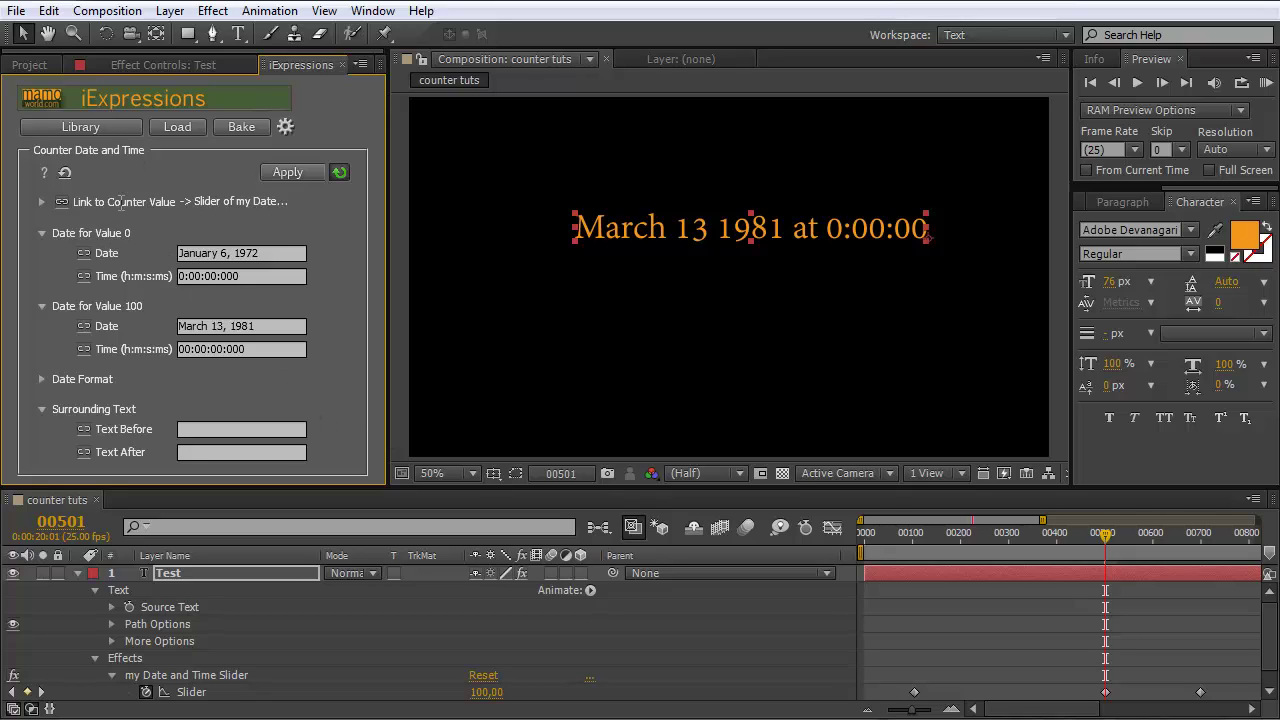
{"action": "mouse_move", "coordinate": [132, 202]}
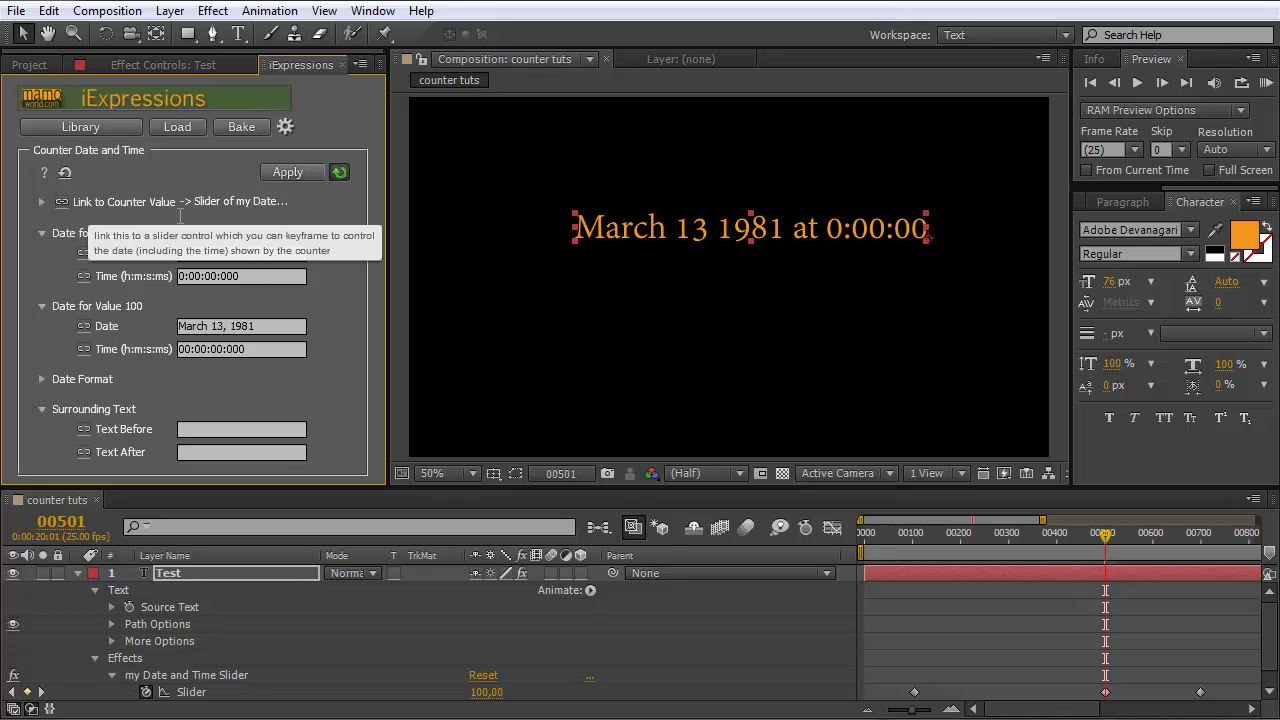
{"action": "mouse_move", "coordinate": [274, 255]}
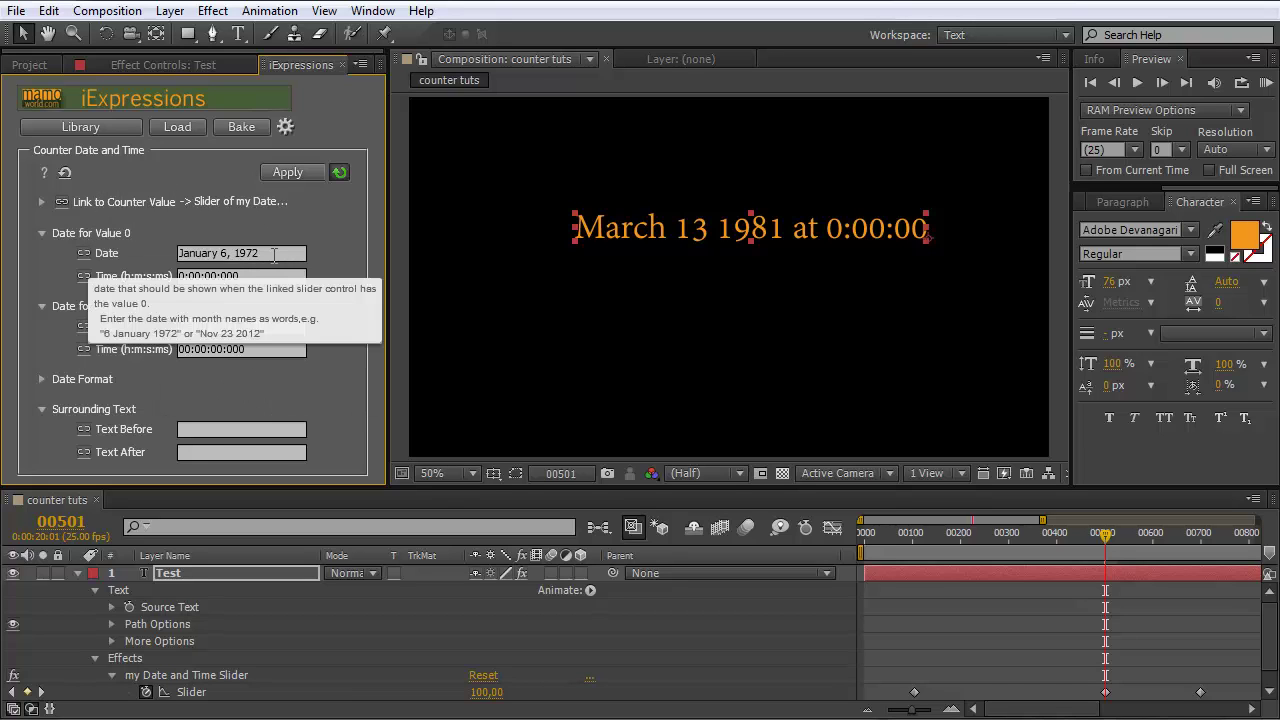